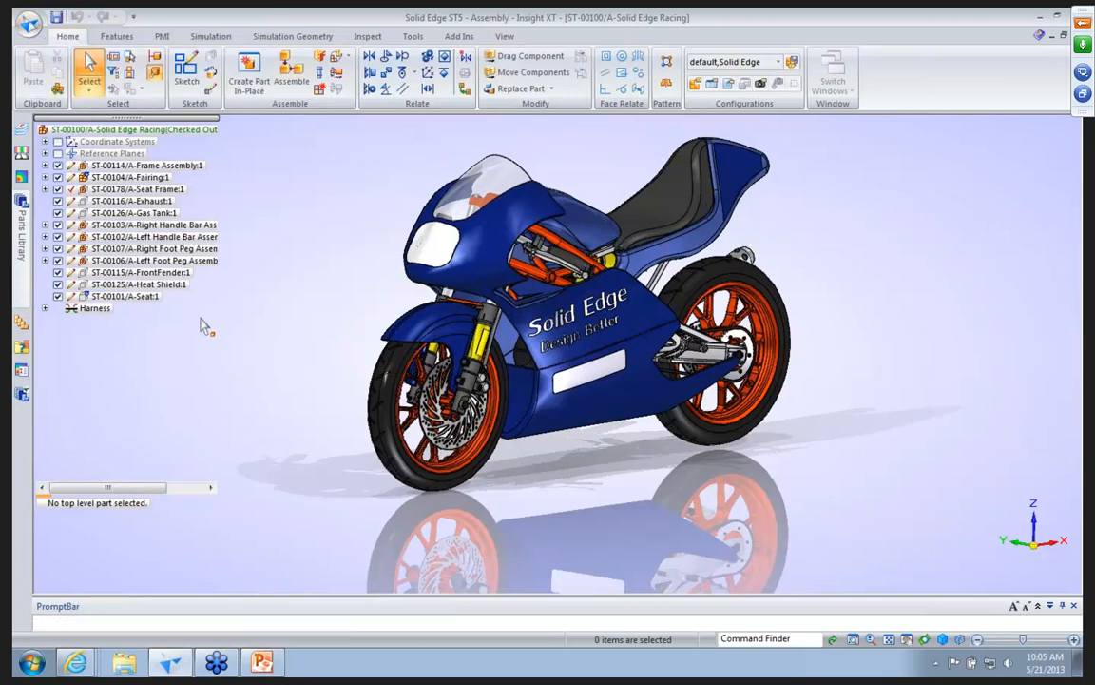
Review the Manage options and the document name formula in the Helpers options, then close the options without changes.
left_click(29, 24)
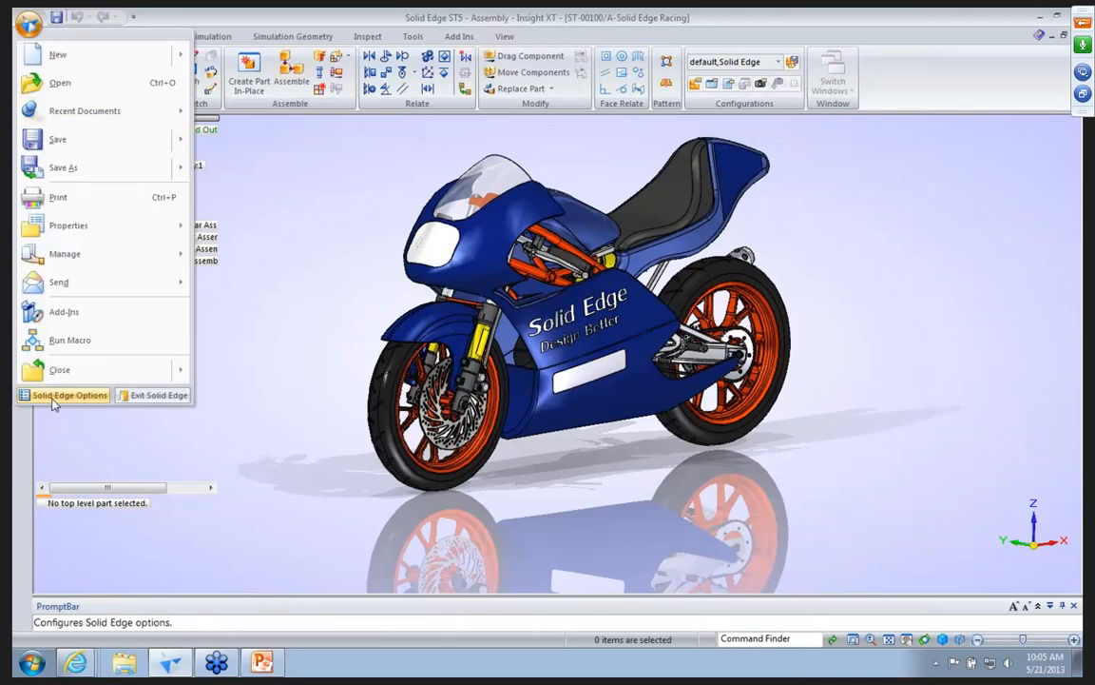
left_click(310, 307)
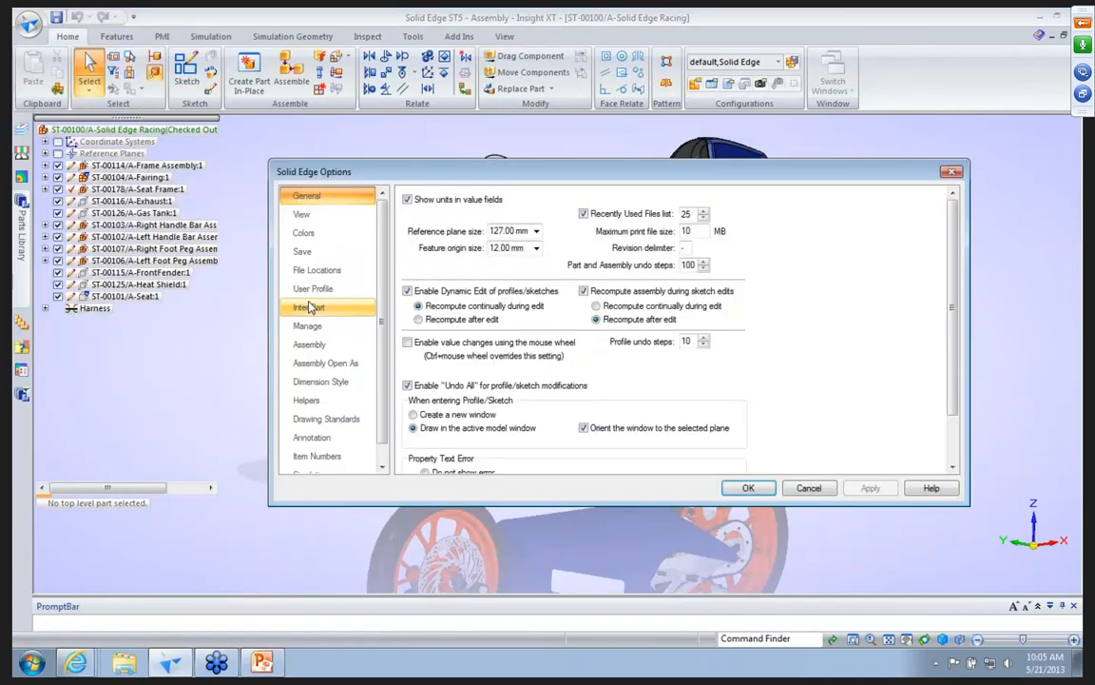
left_click(309, 326)
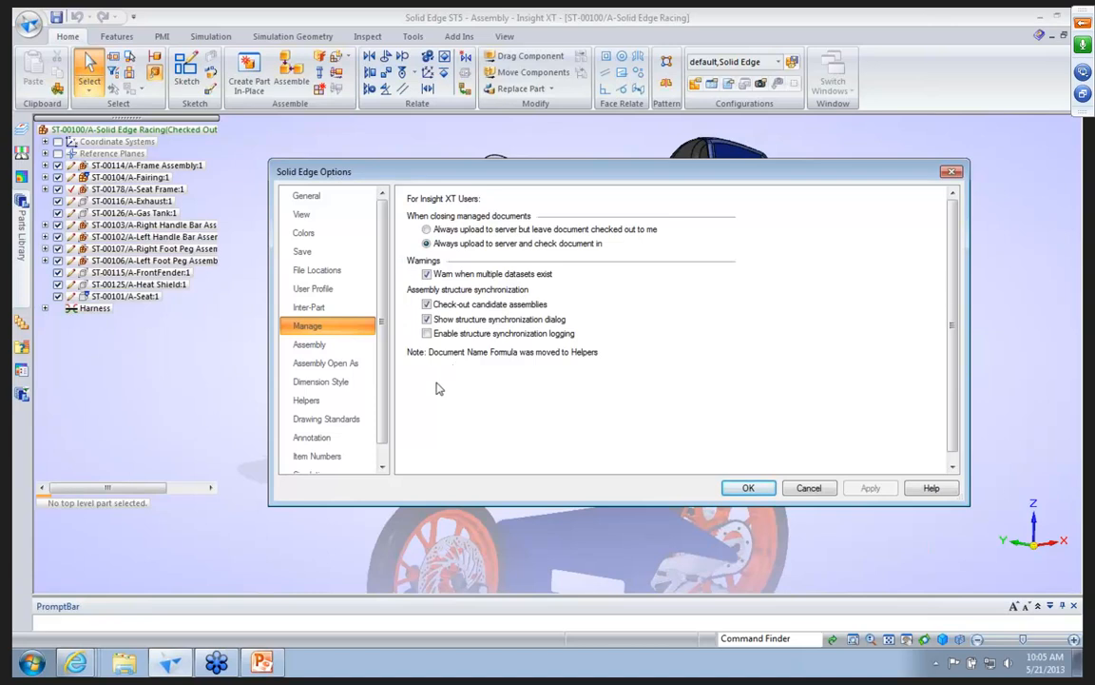
left_click(379, 455)
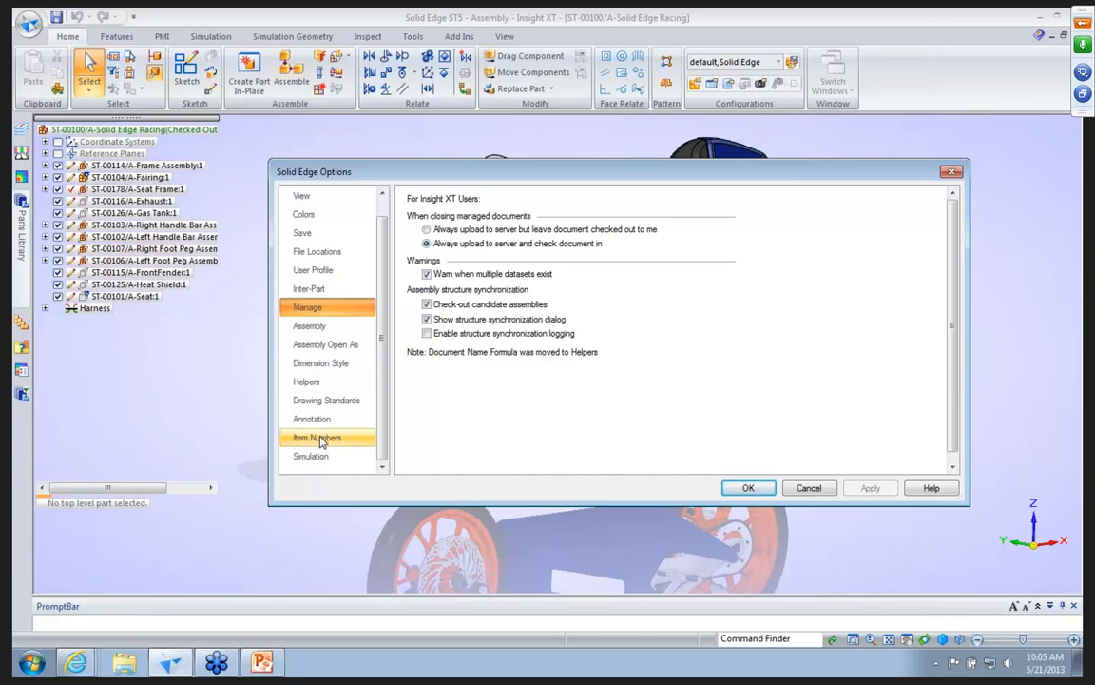
left_click(326, 384)
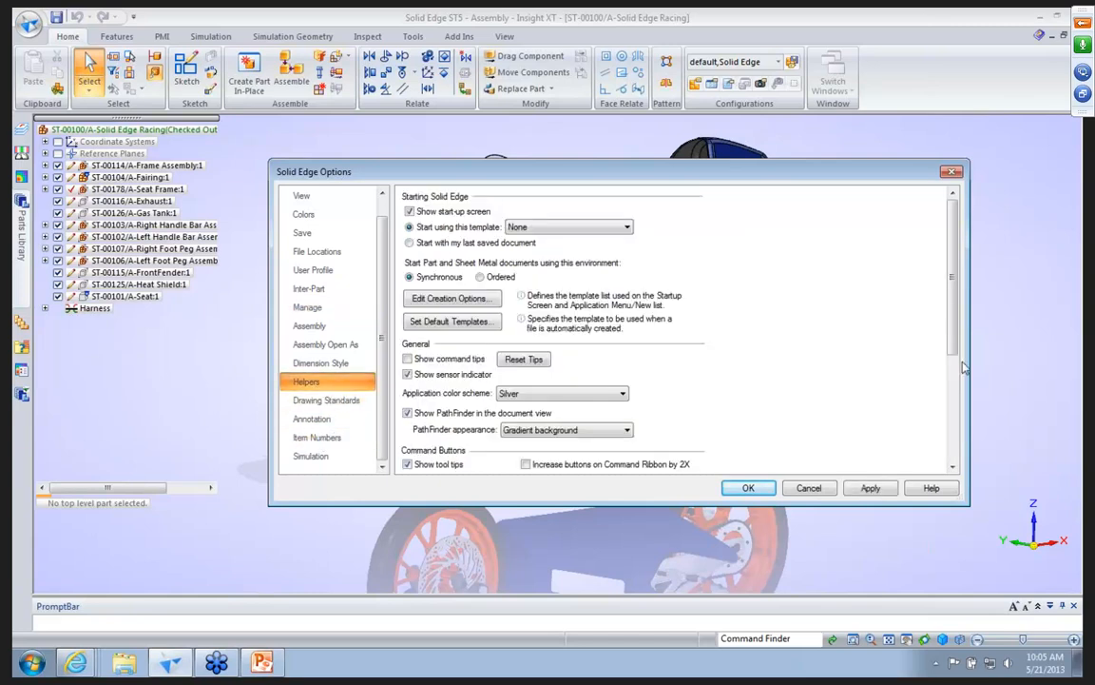
scroll(954, 353, "down", 4)
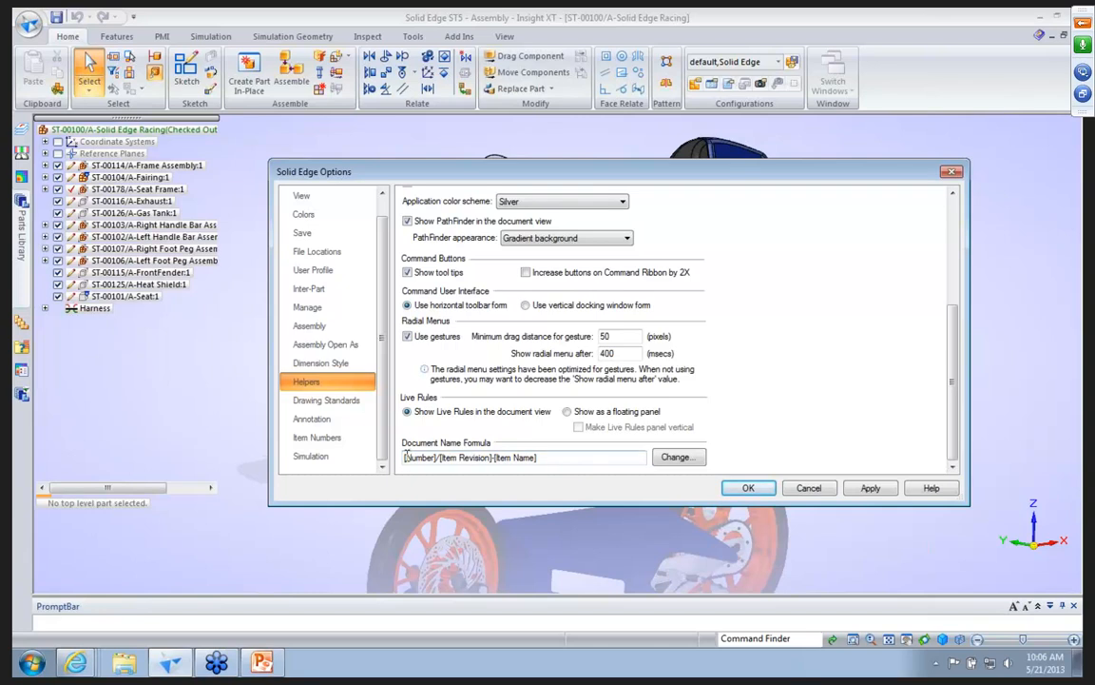
left_click(827, 489)
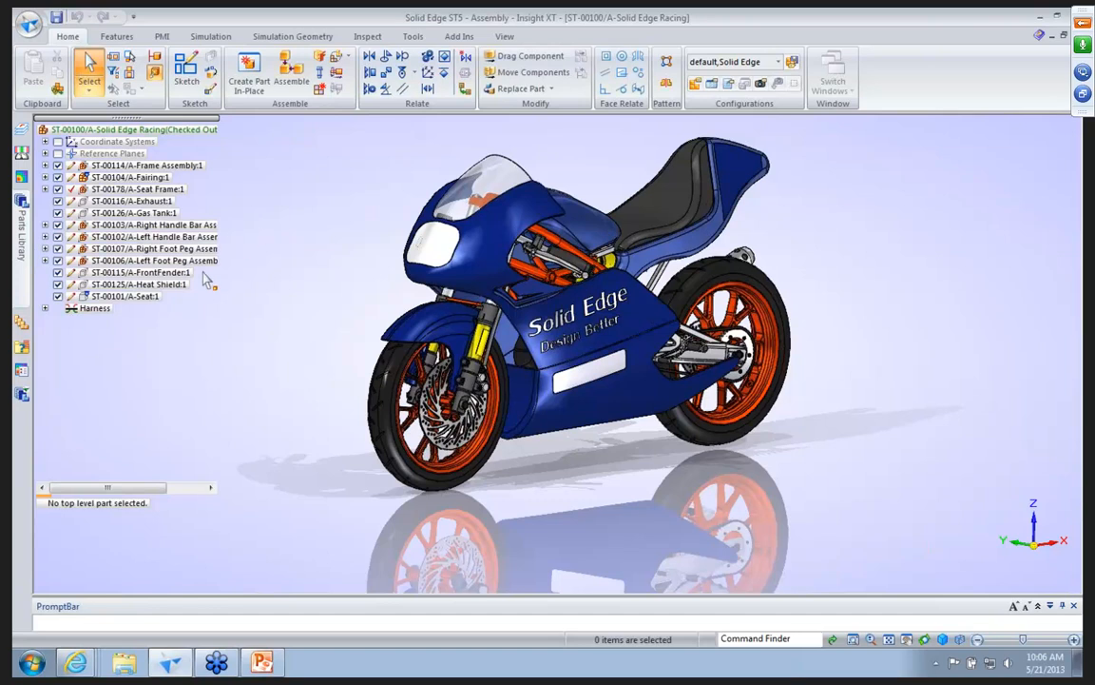
Launch the Add To Insight XT data preparation utility for Solid Edge ST5 and queue the Wiring Harness training folder for import.
left_click(36, 665)
left_click(50, 597)
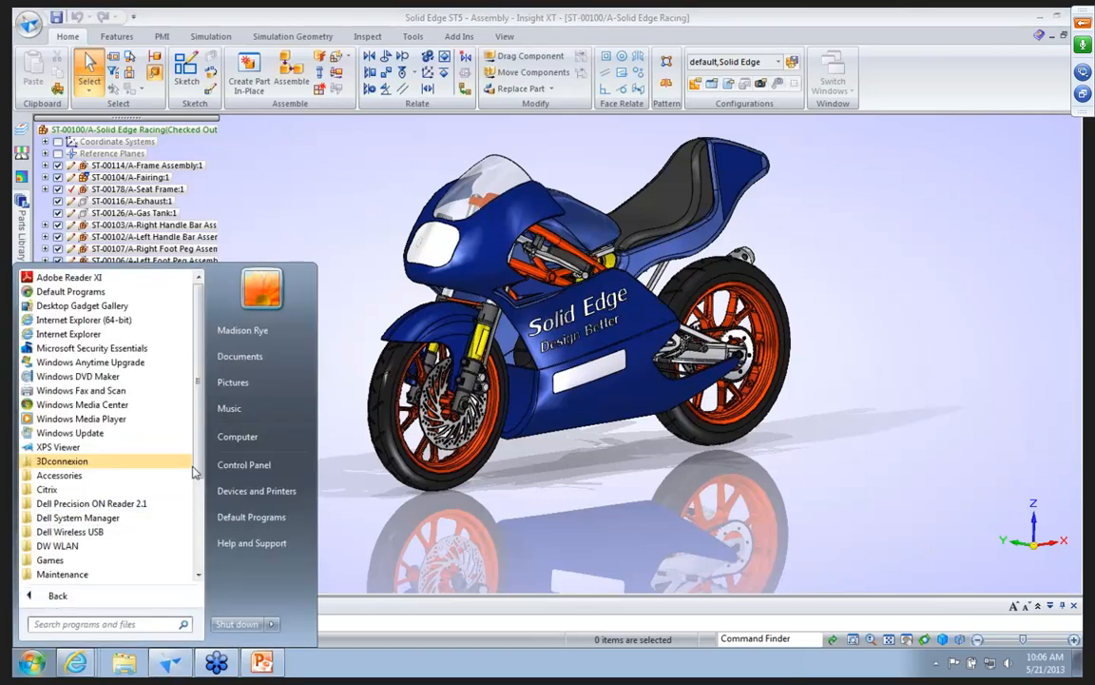
scroll(198, 466, "down", 3)
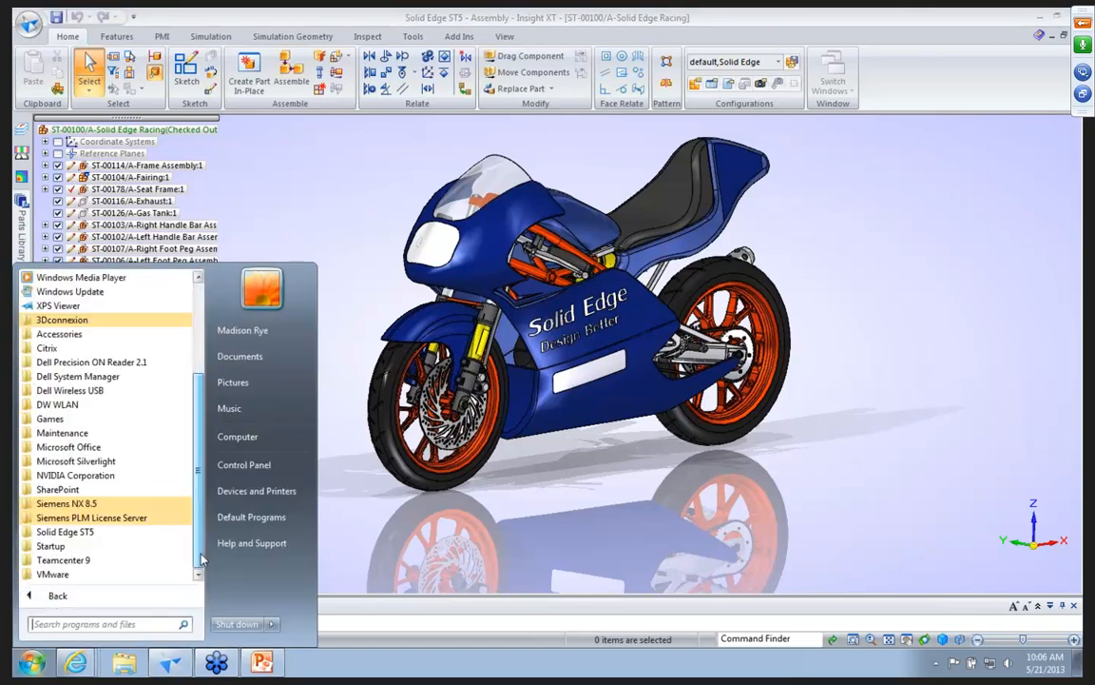
left_click(67, 532)
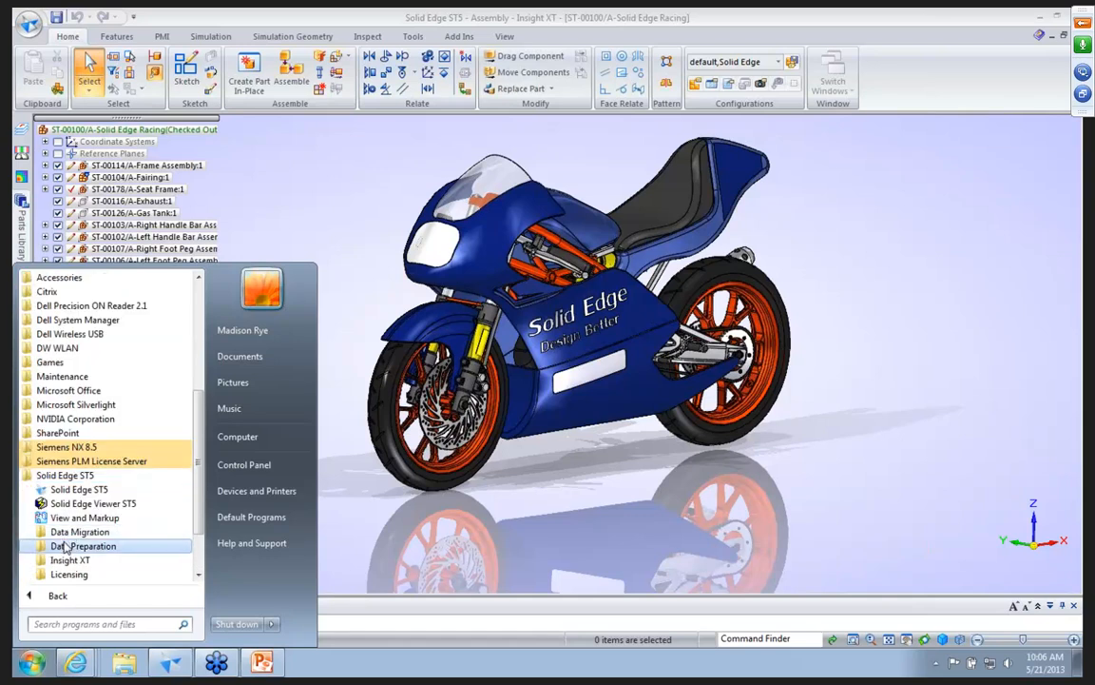
left_click(65, 546)
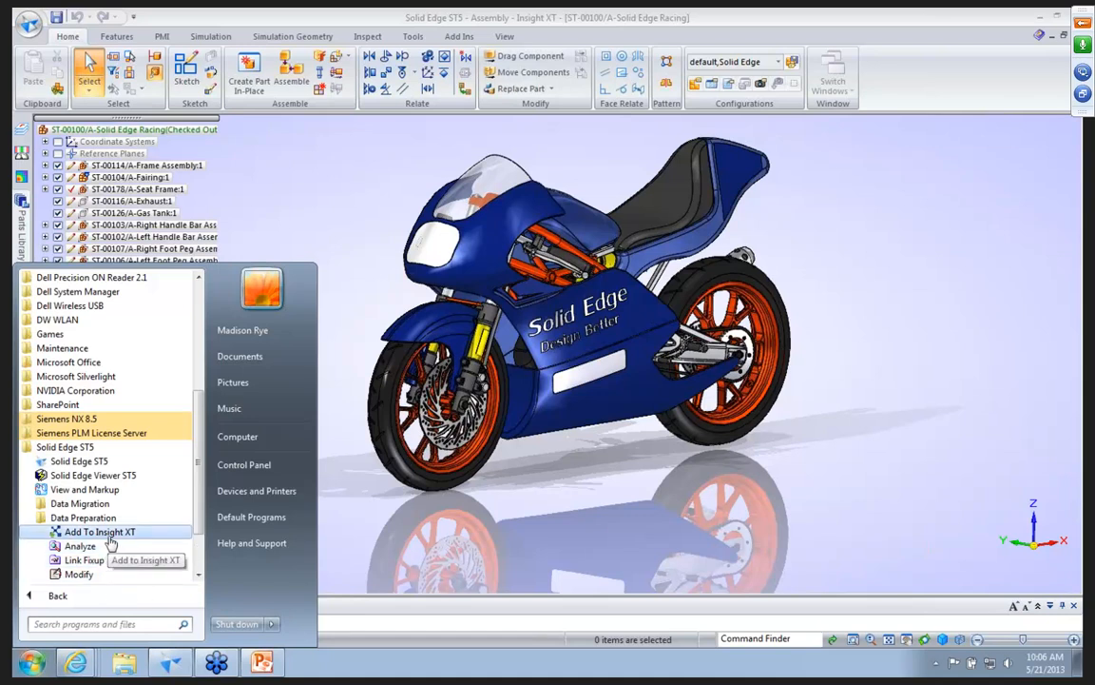
left_click(109, 535)
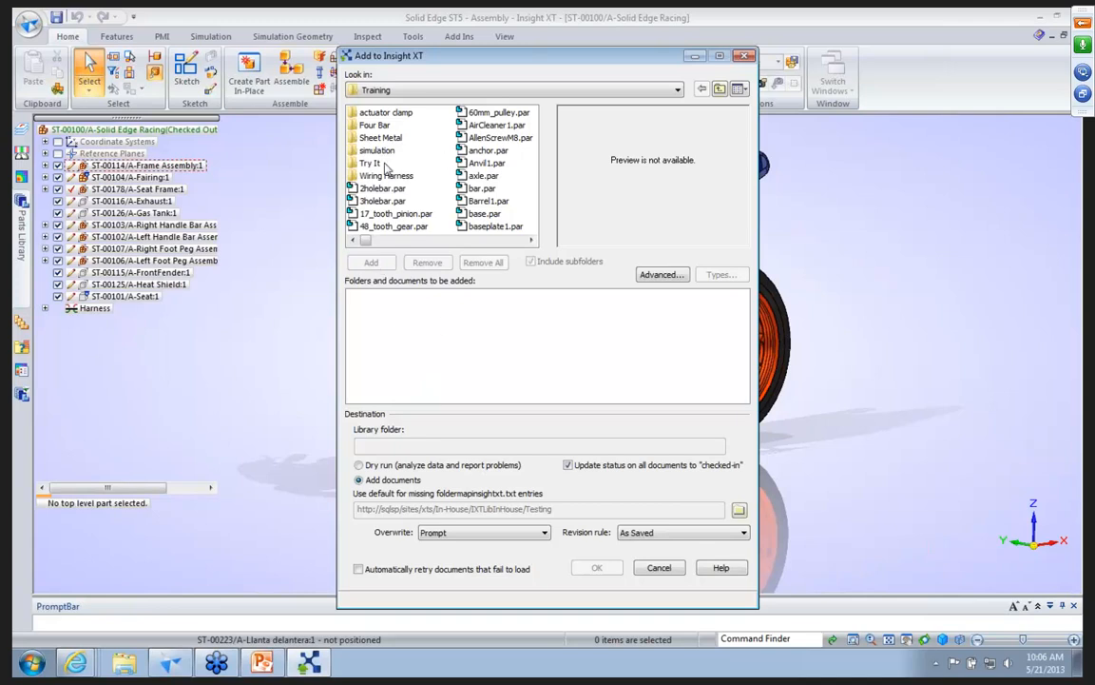
left_click(378, 177)
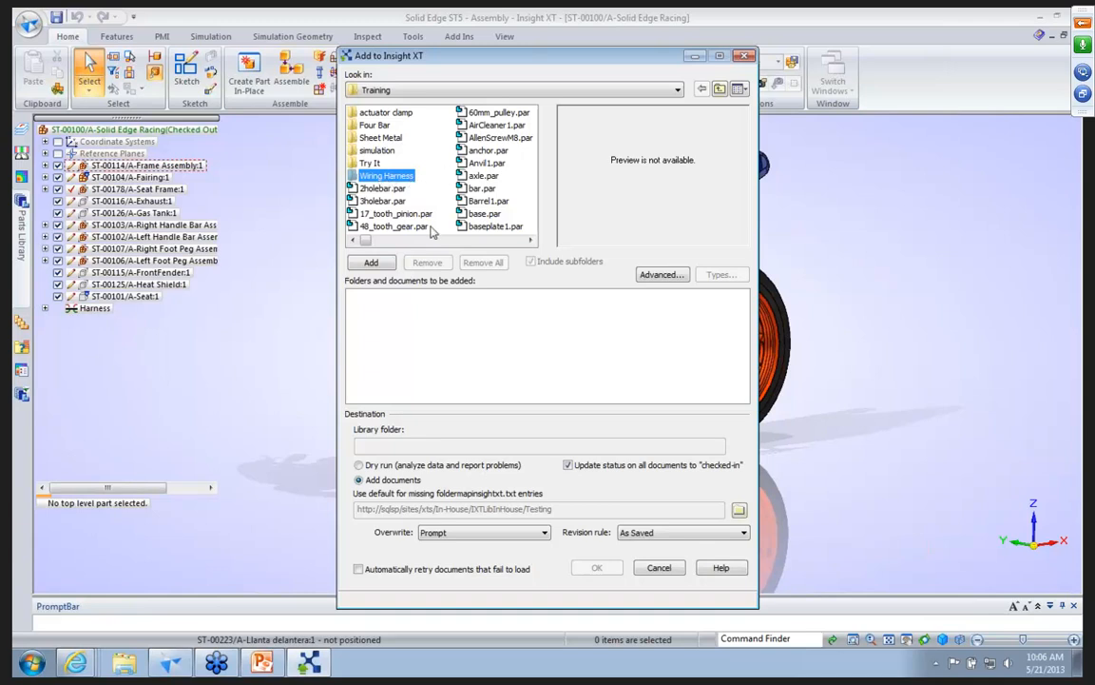
left_click(371, 264)
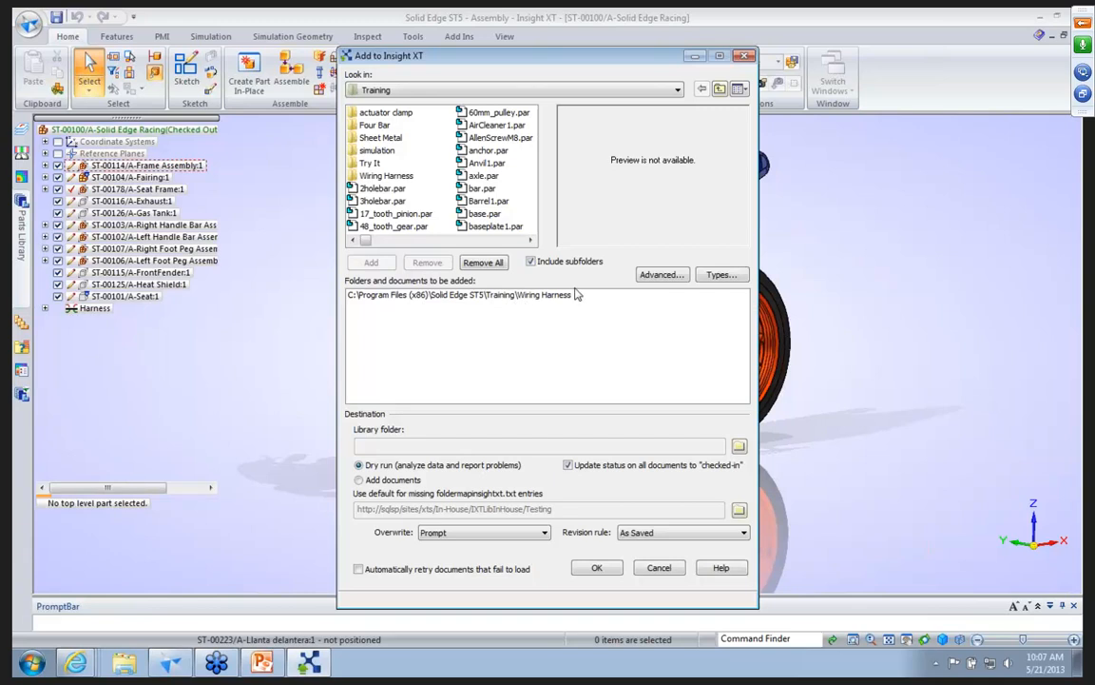
Set the import's library folder to Testing under In-House Data, and close the utility without running the import.
left_click(739, 448)
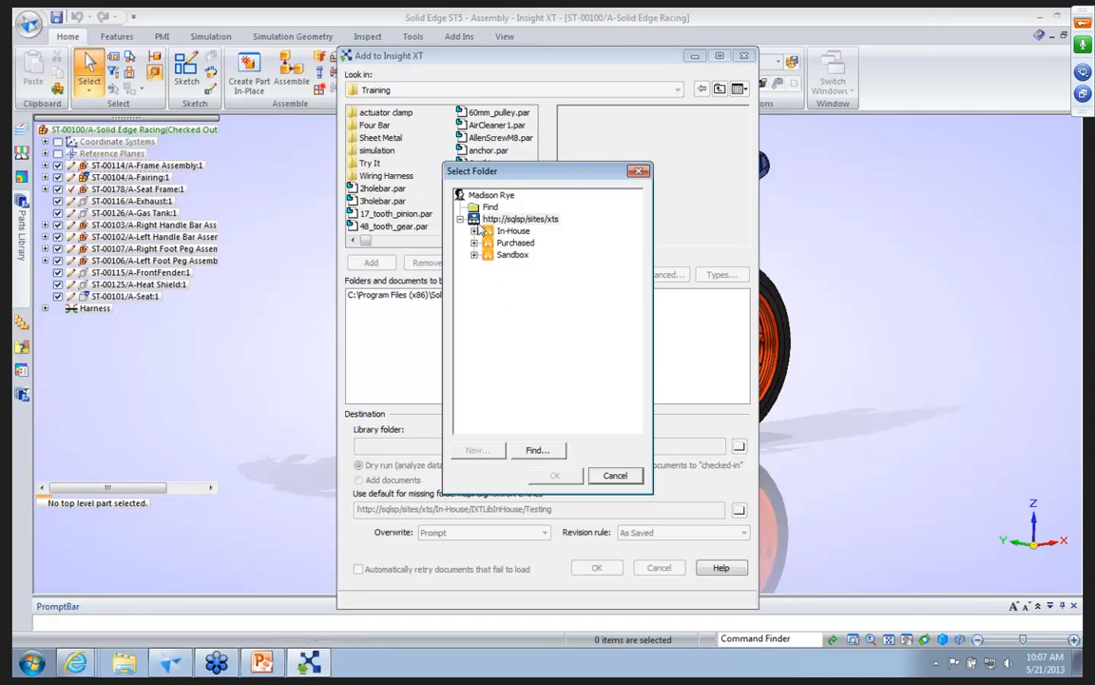
left_click(475, 231)
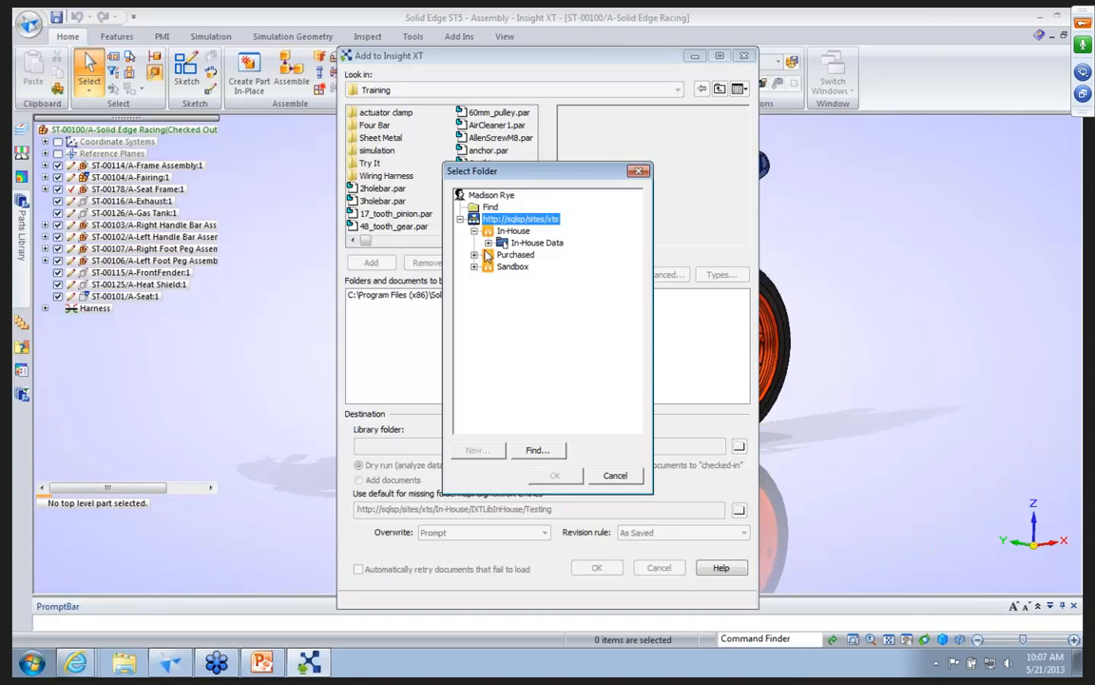
left_click(488, 242)
left_click(536, 266)
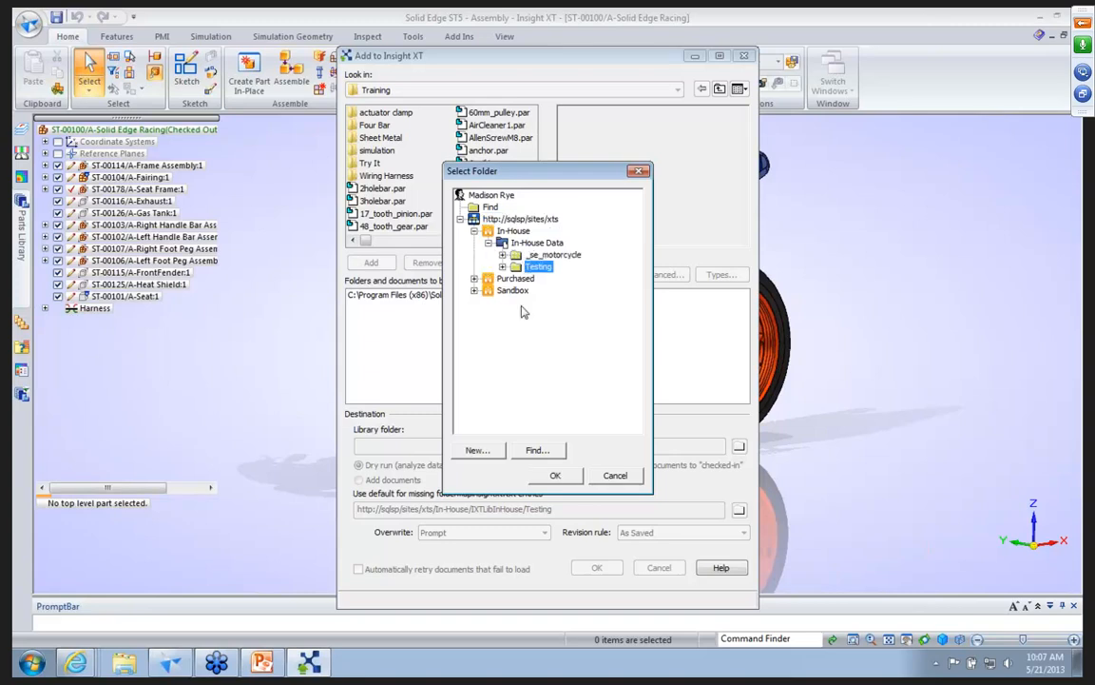
left_click(555, 474)
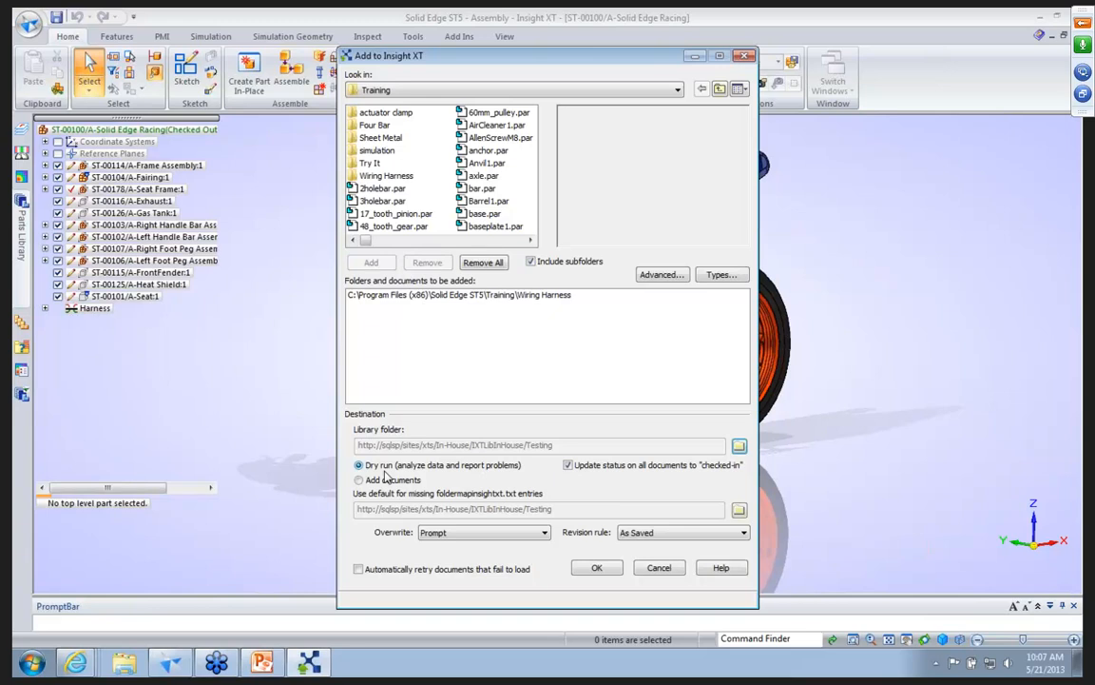
left_click(656, 571)
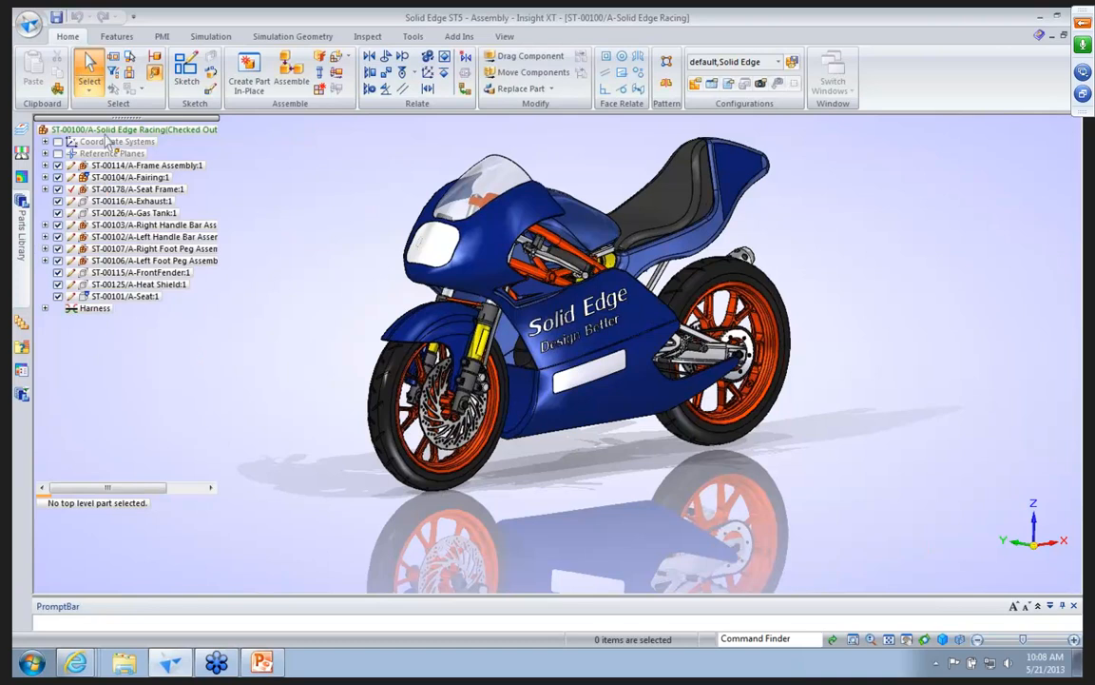
Open the Seat Frame subassembly in place to check its release status and read-only options, and return to the motorcycle assembly.
mouse_move(108, 138)
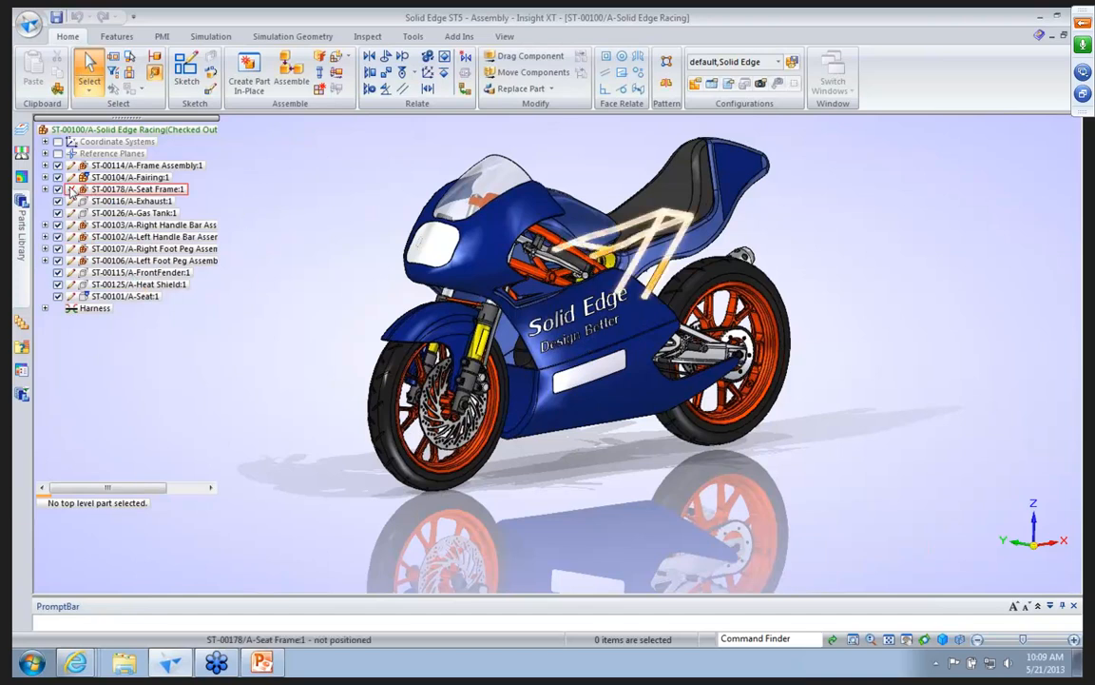
left_click(103, 189)
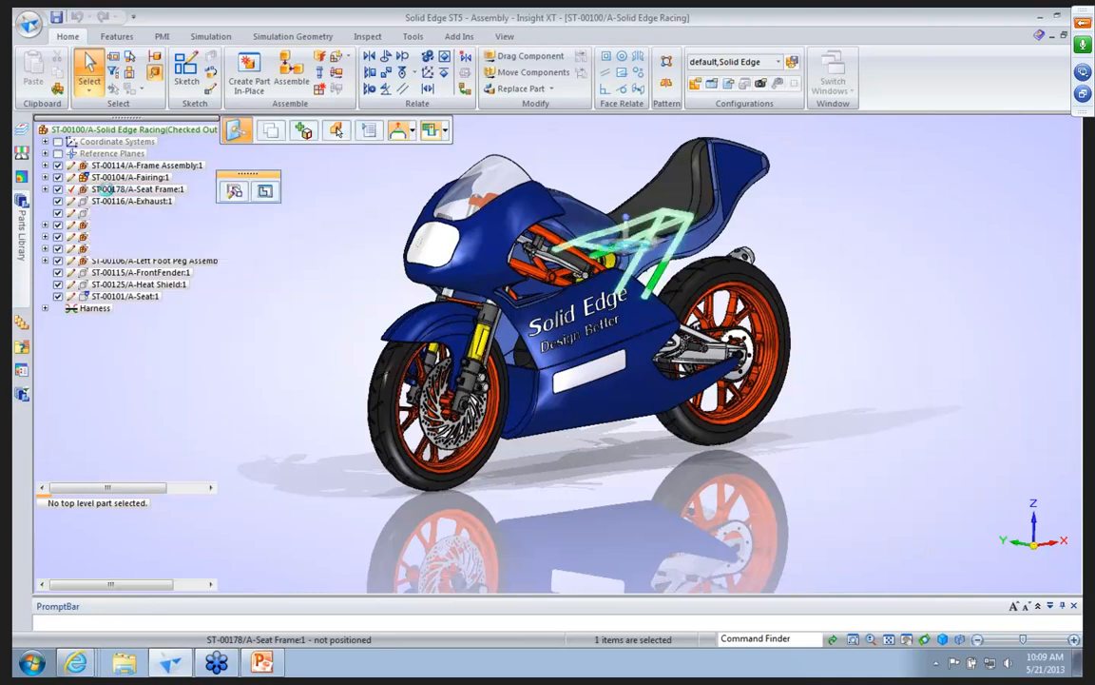
right_click(109, 194)
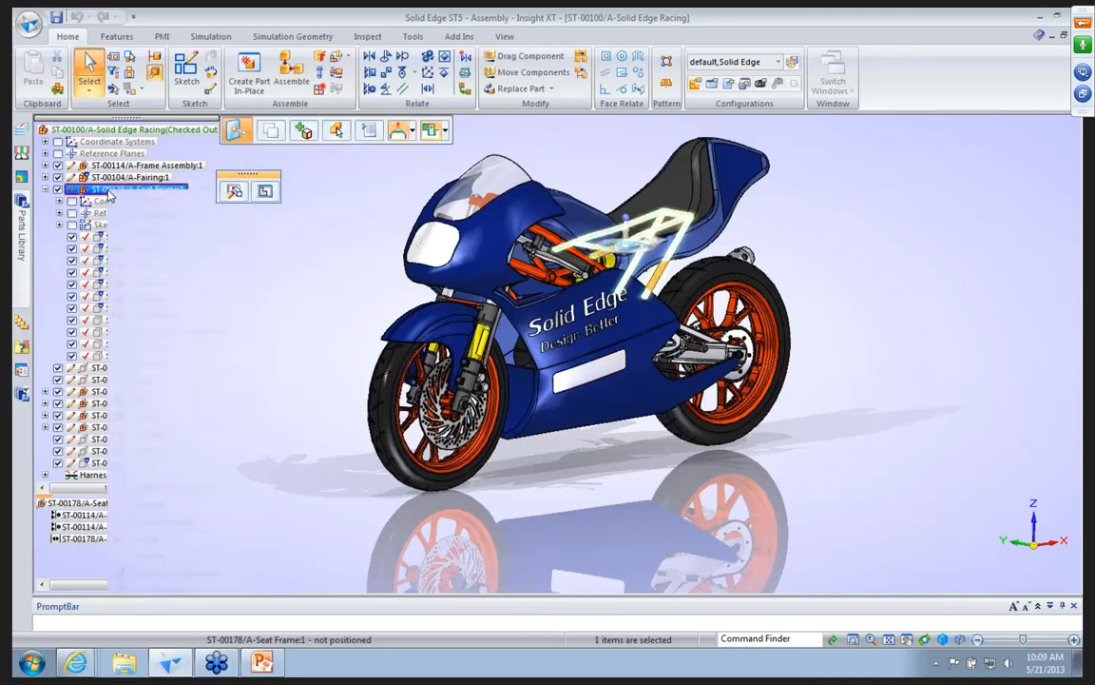
left_click(120, 374)
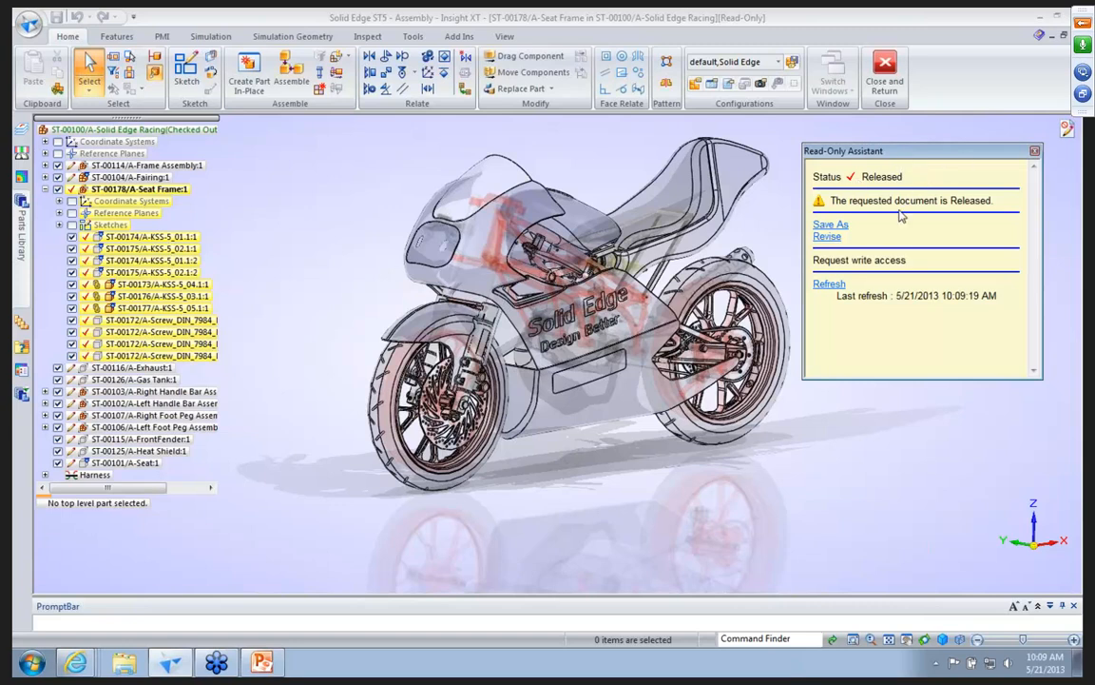
left_click(1036, 153)
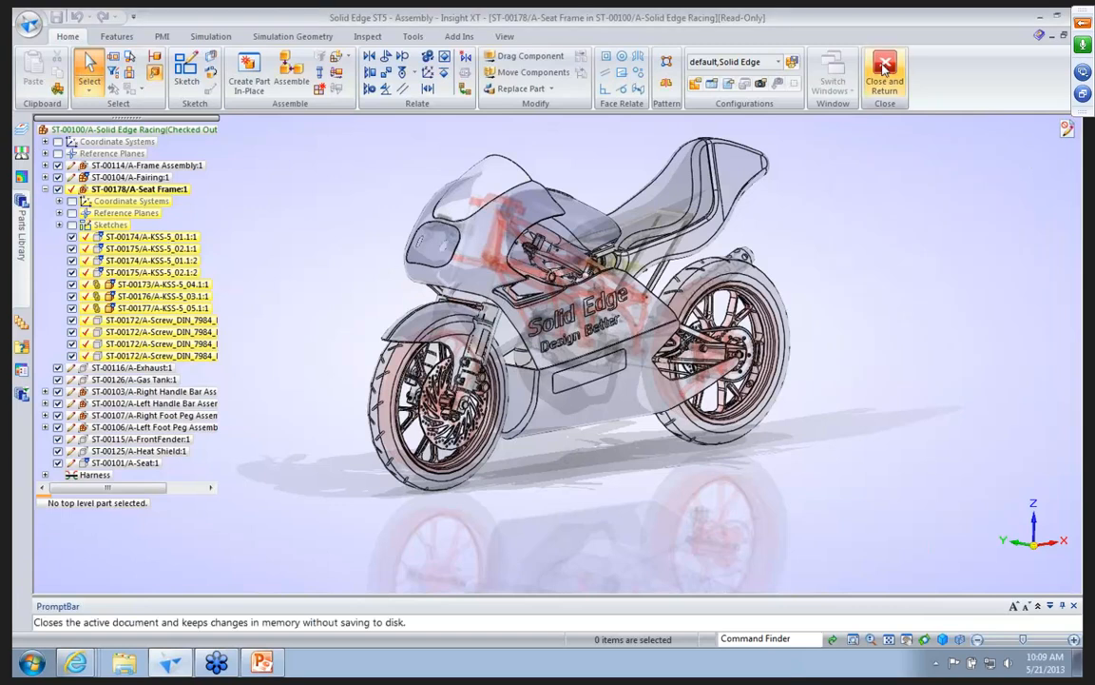
left_click(881, 86)
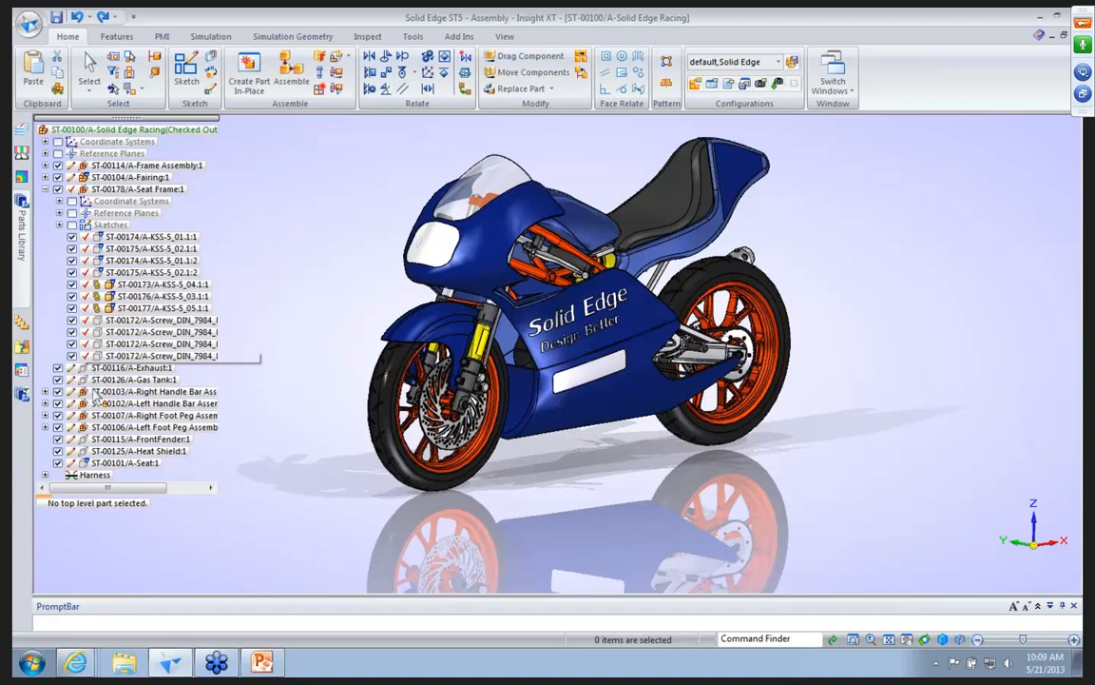
left_click(45, 189)
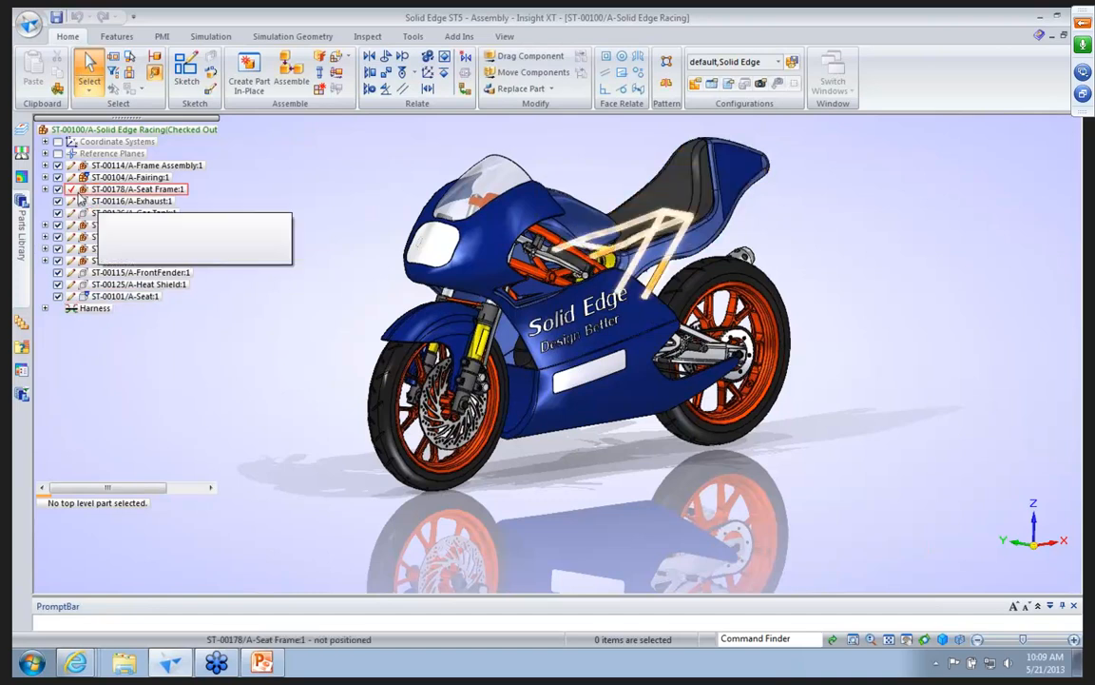
Create a new synchronous part and sketch a rectangle centred on the origin, about 95 mm wide and 35 mm high.
left_click(27, 24)
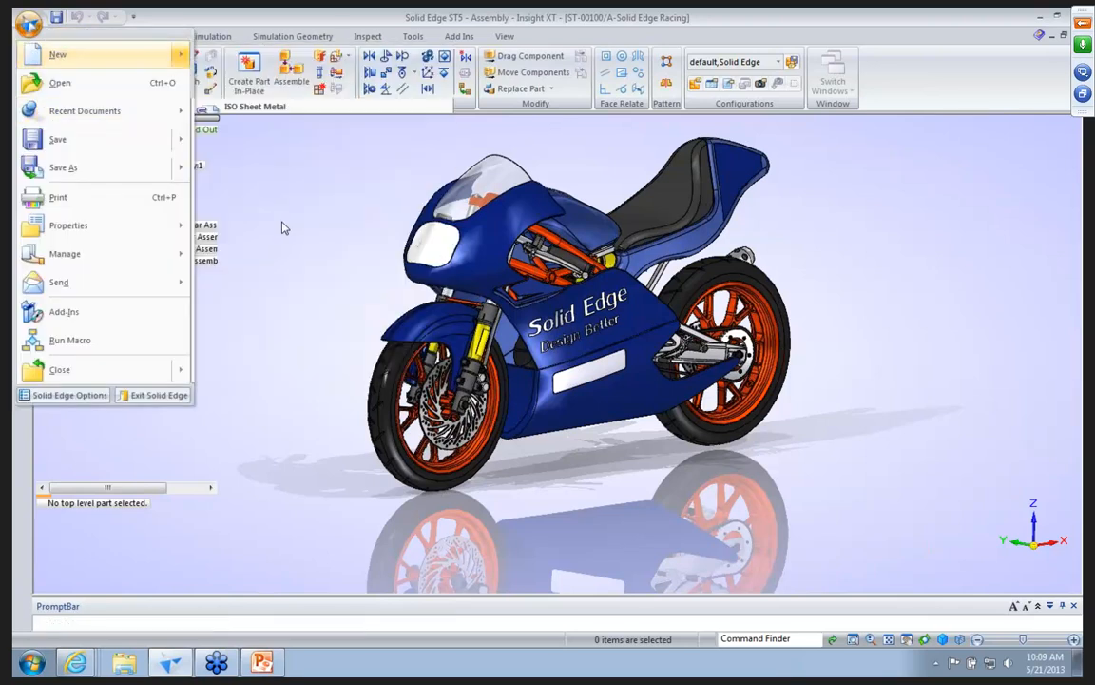
left_click(283, 228)
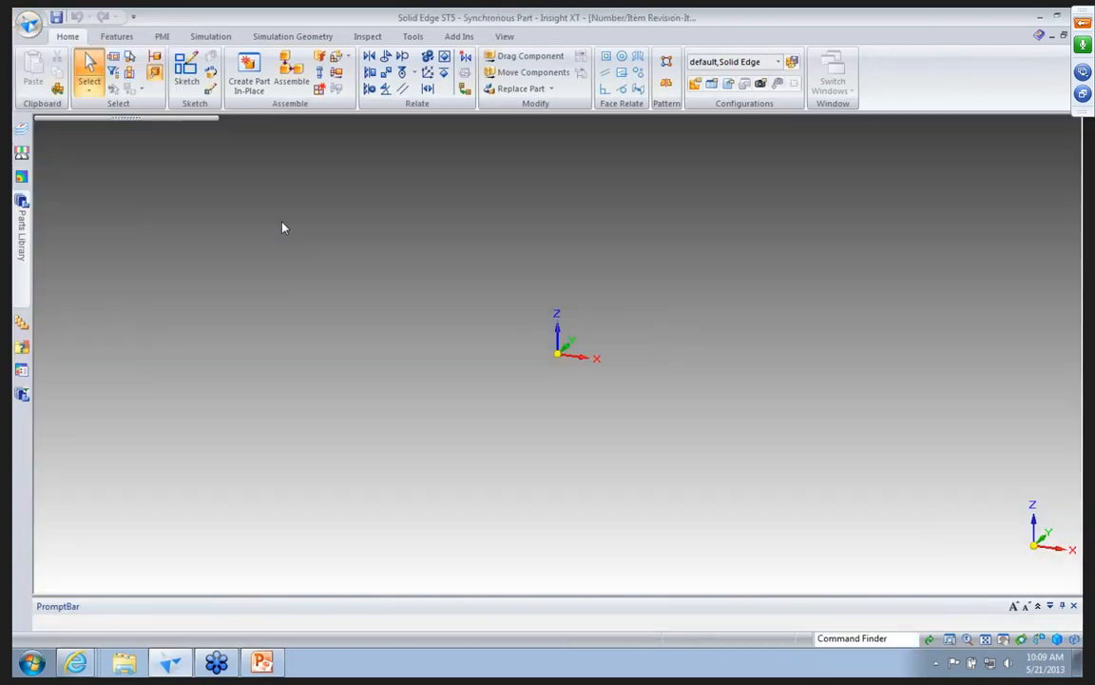
left_click(557, 355)
left_click(459, 306)
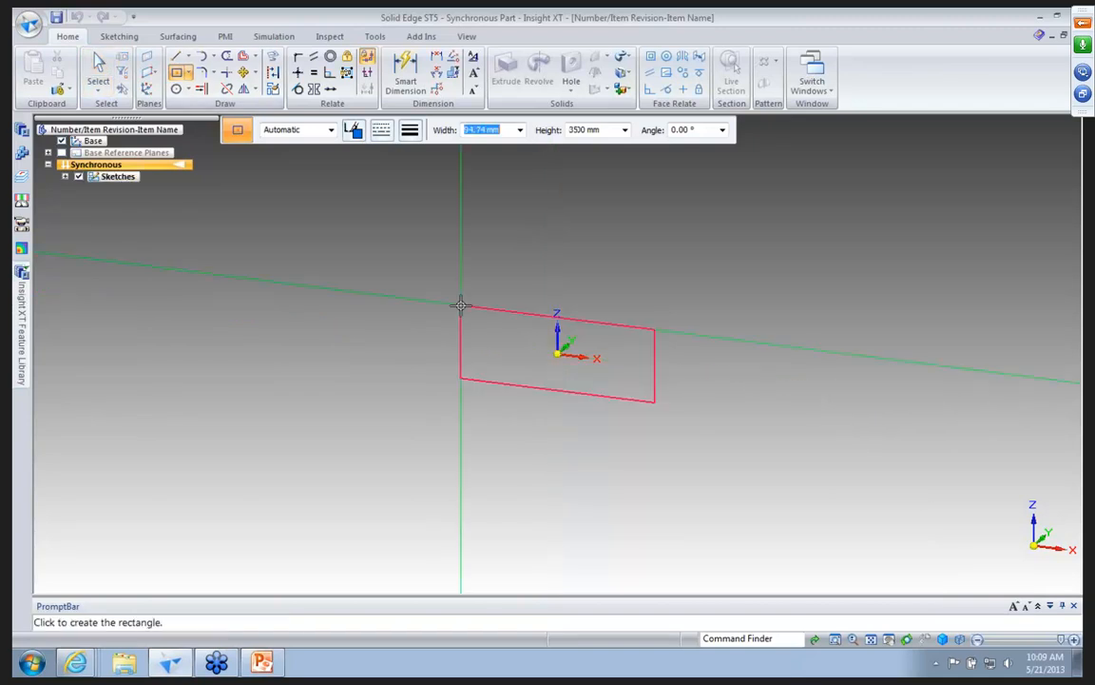
Extrude the rectangular region about 130 mm into a solid block.
left_click(98, 71)
left_click(509, 328)
left_click(509, 324)
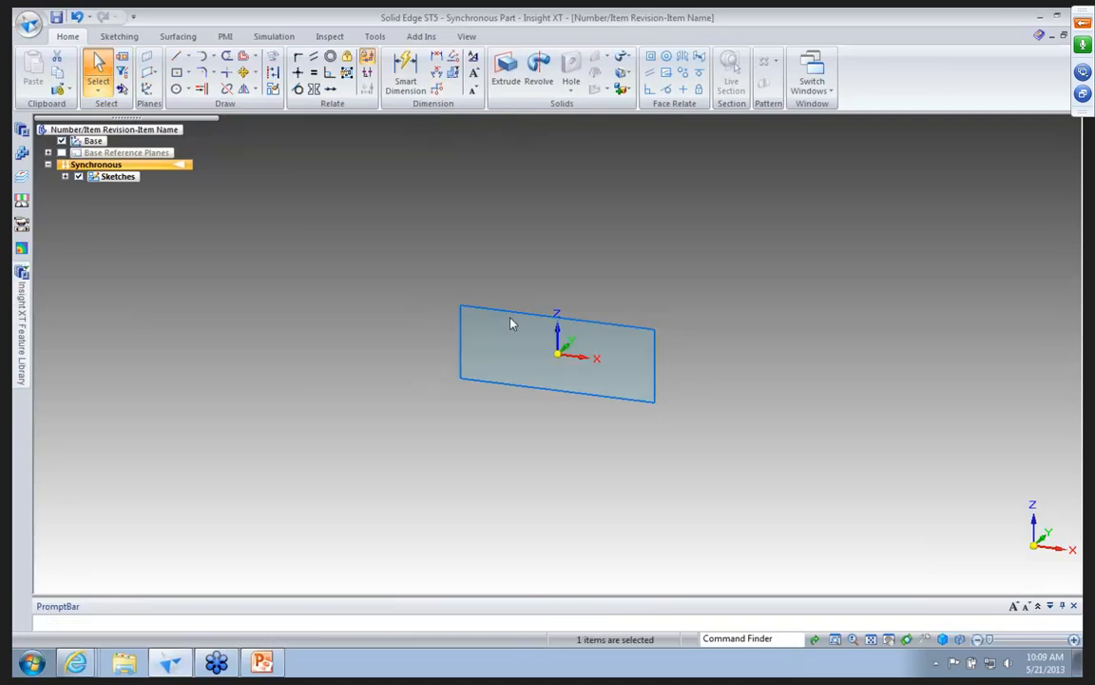
left_click(618, 239)
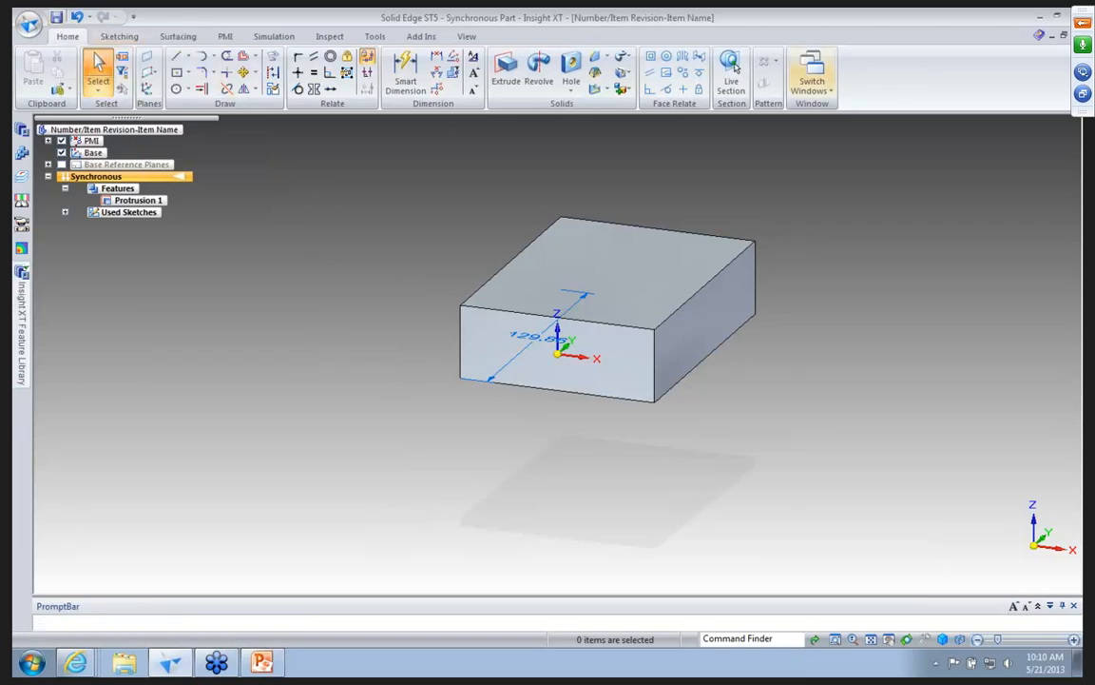
Close the new part, saving it to the Testing folder under In-House Data with an automatically assigned number and revision.
left_click(1075, 36)
left_click(505, 393)
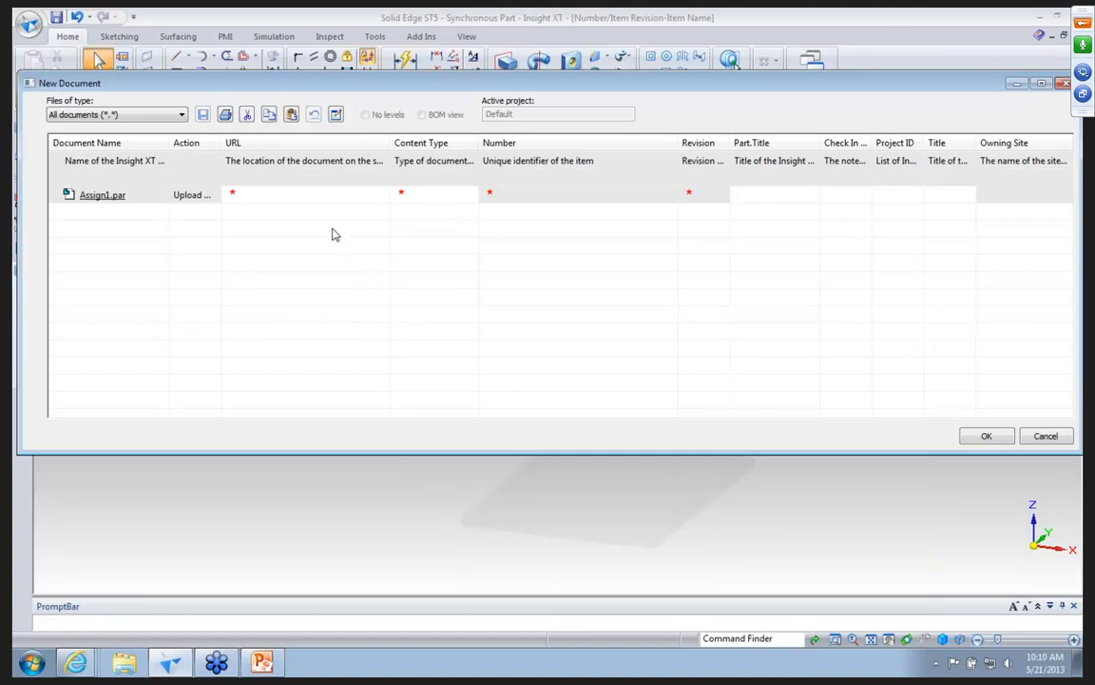
left_click(238, 195)
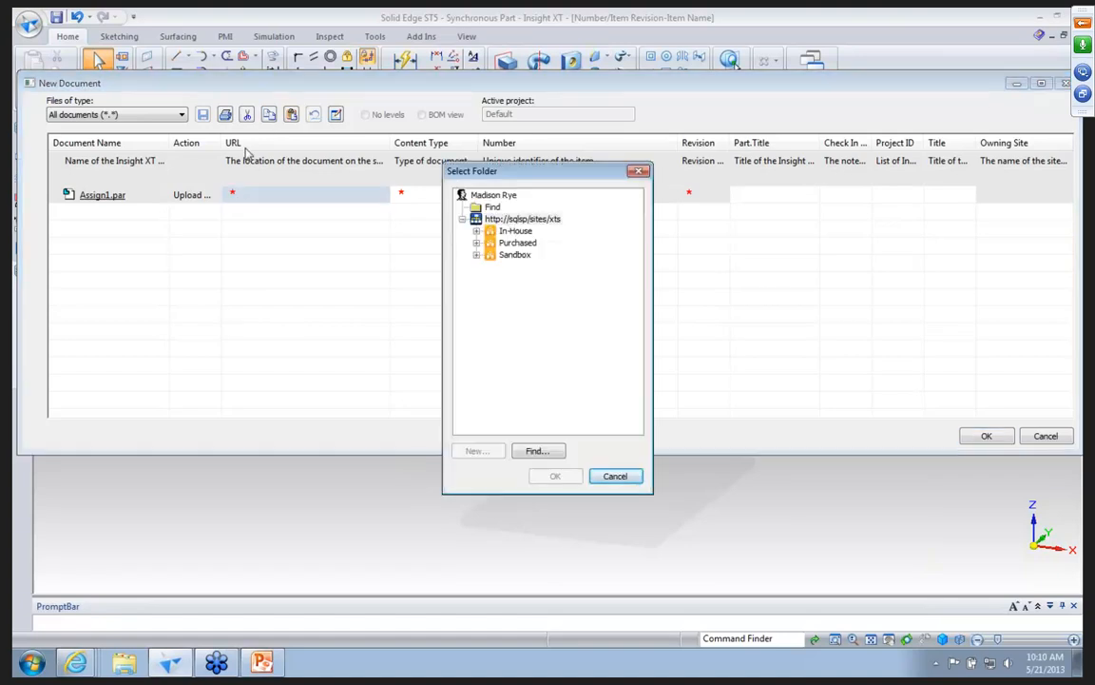
left_click(476, 231)
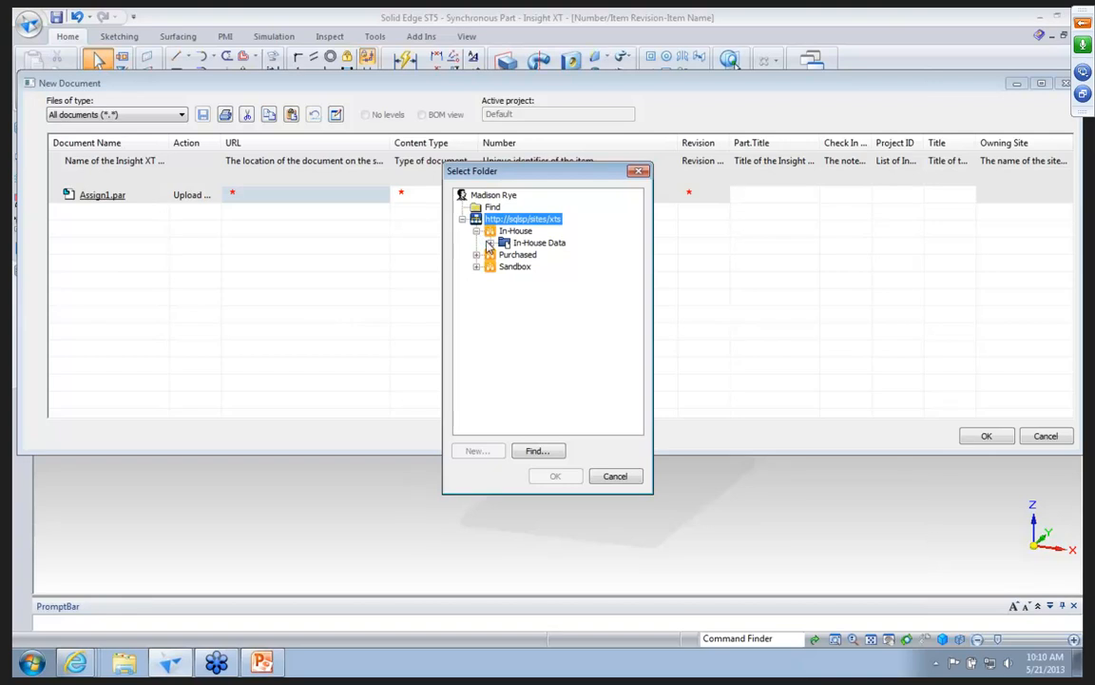
left_click(491, 243)
left_click(539, 266)
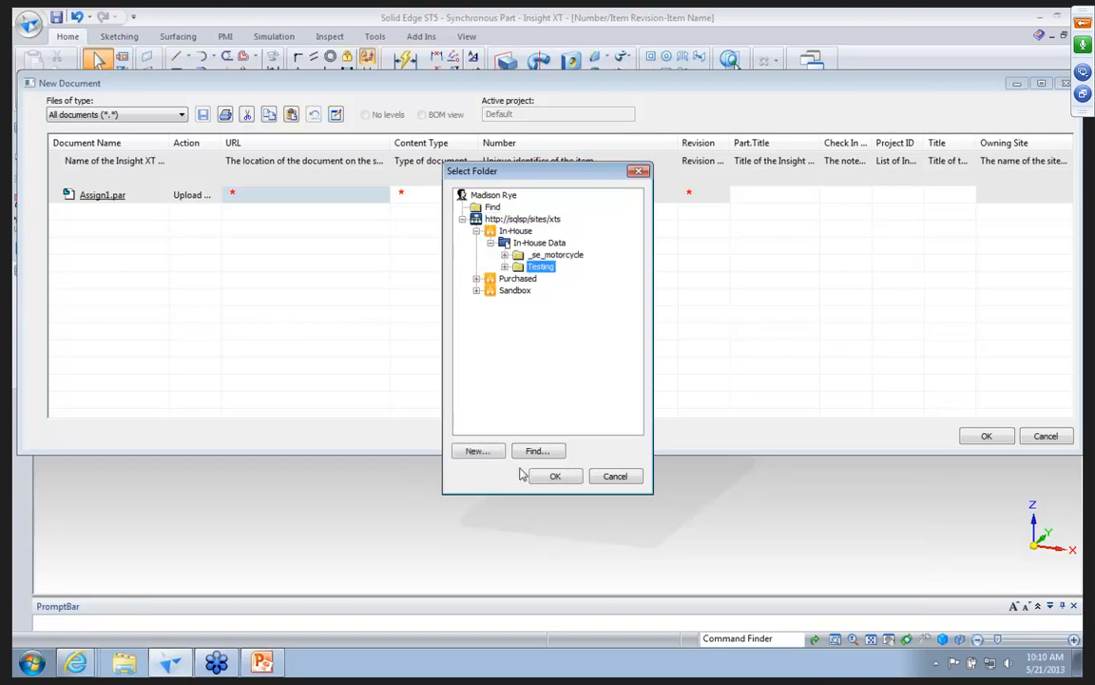
left_click(553, 475)
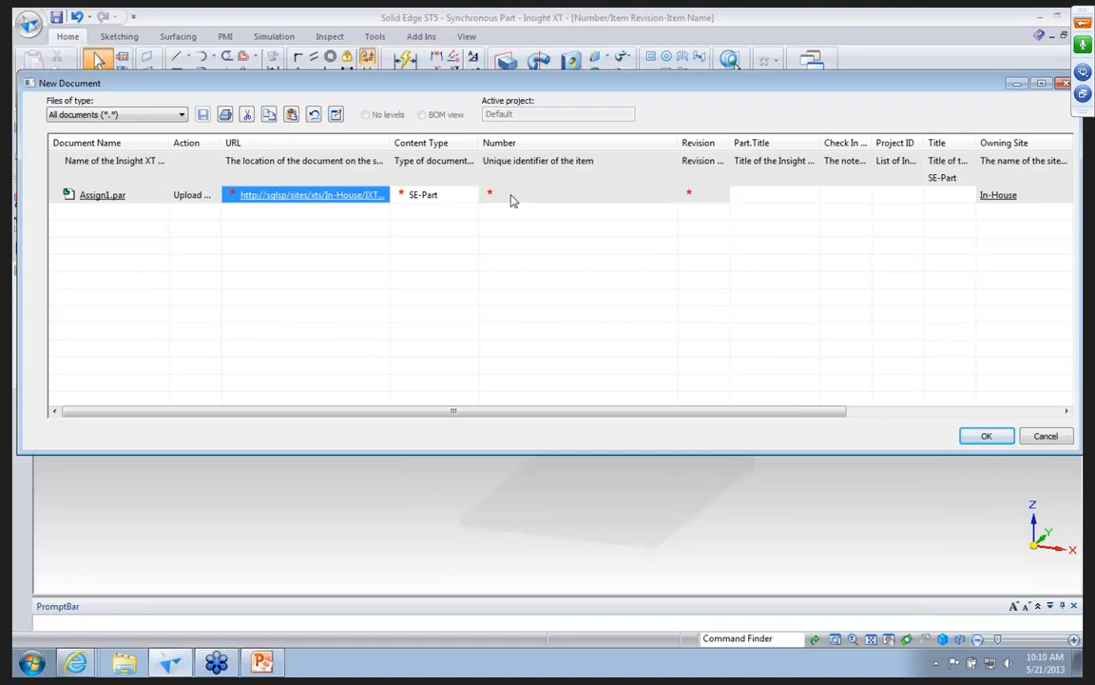
left_click(336, 117)
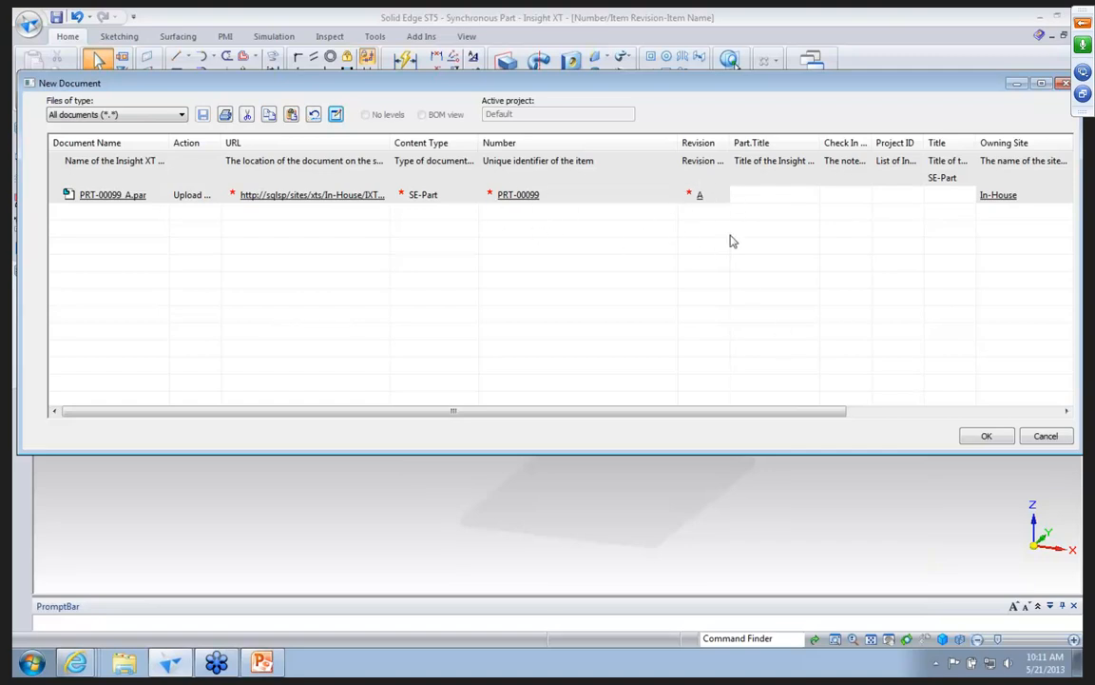
left_click(993, 439)
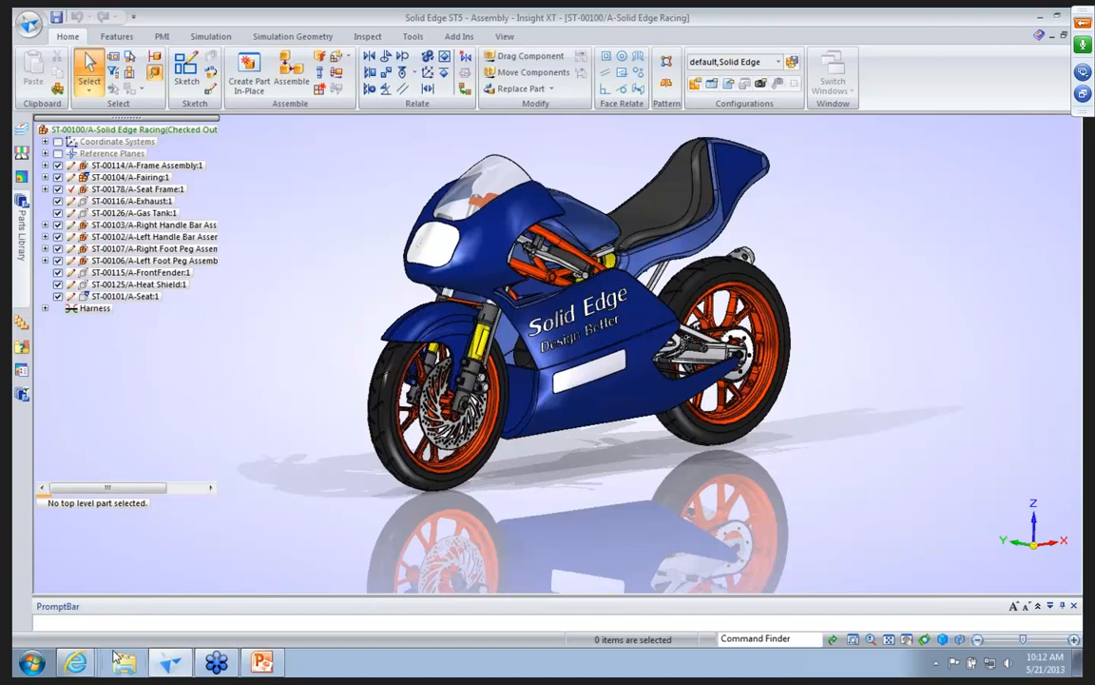
Switch to the InsightXT site in Internet Explorer and browse the In-House library to the se files folder under _se_motorcycle.
mouse_move(81, 662)
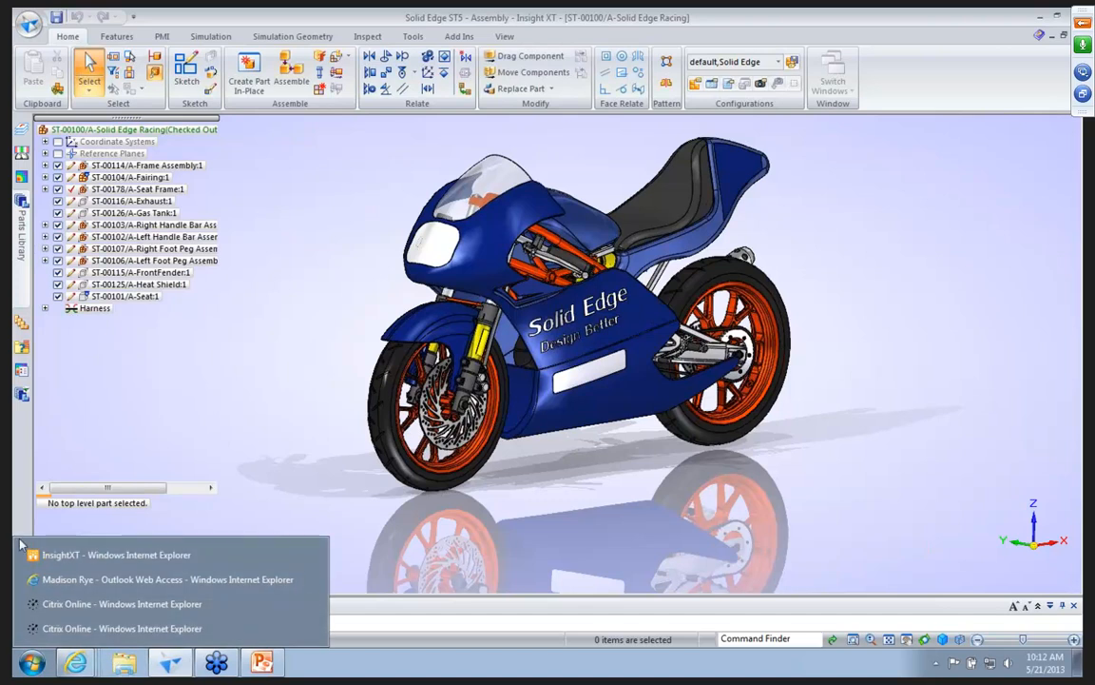
left_click(91, 556)
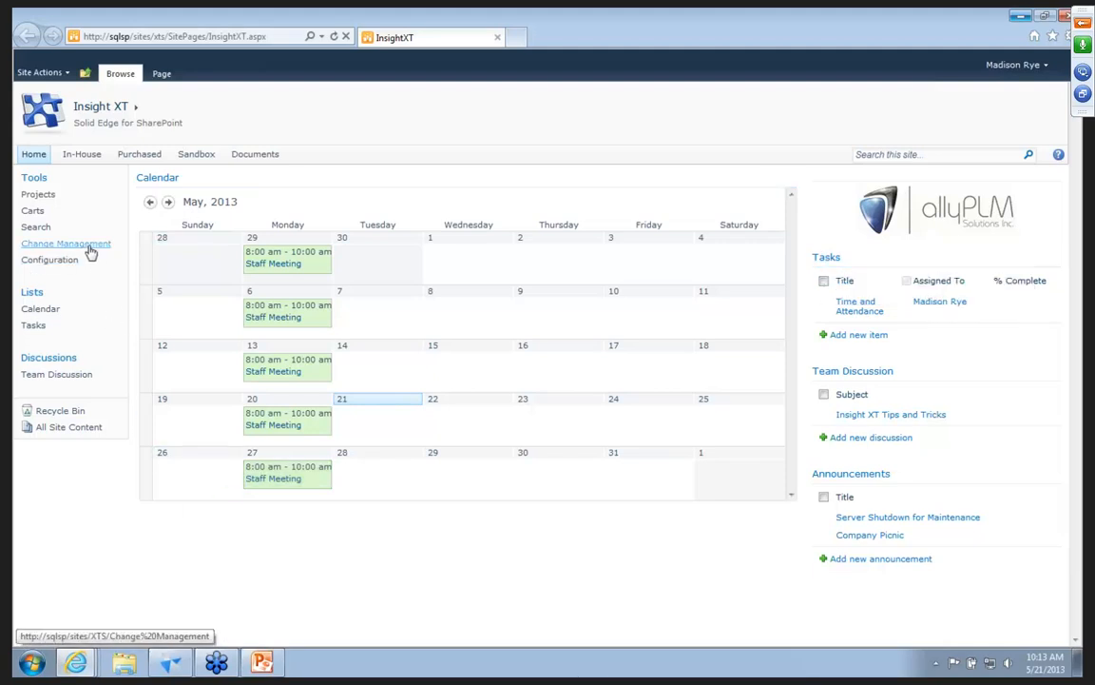
left_click(88, 156)
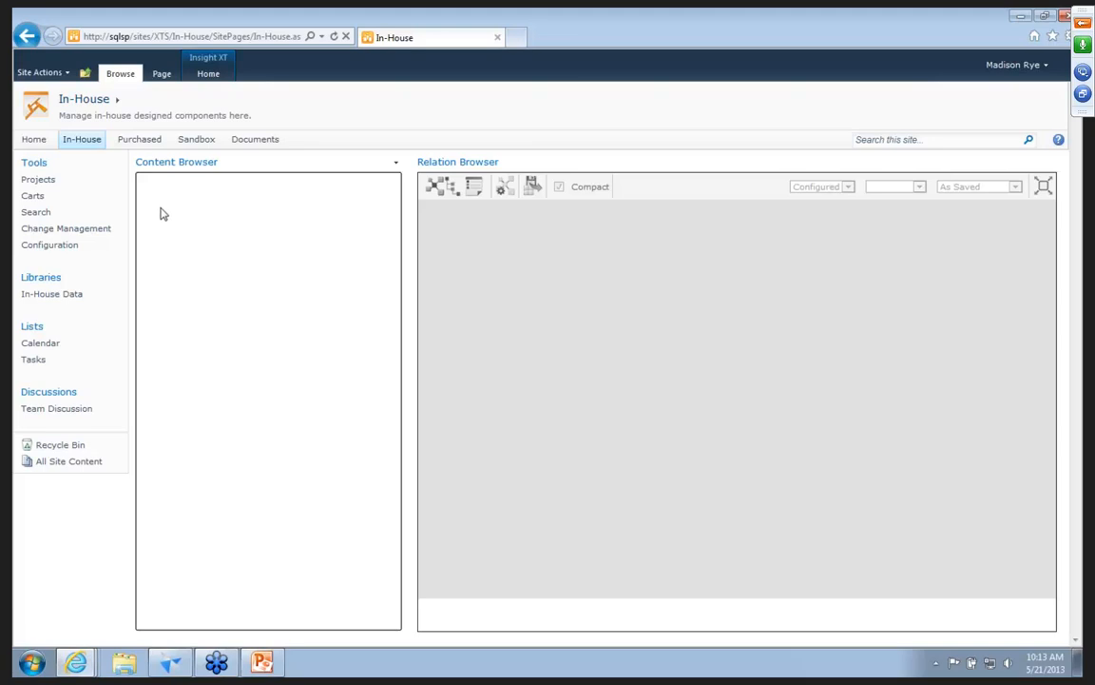
left_click(149, 207)
left_click(161, 224)
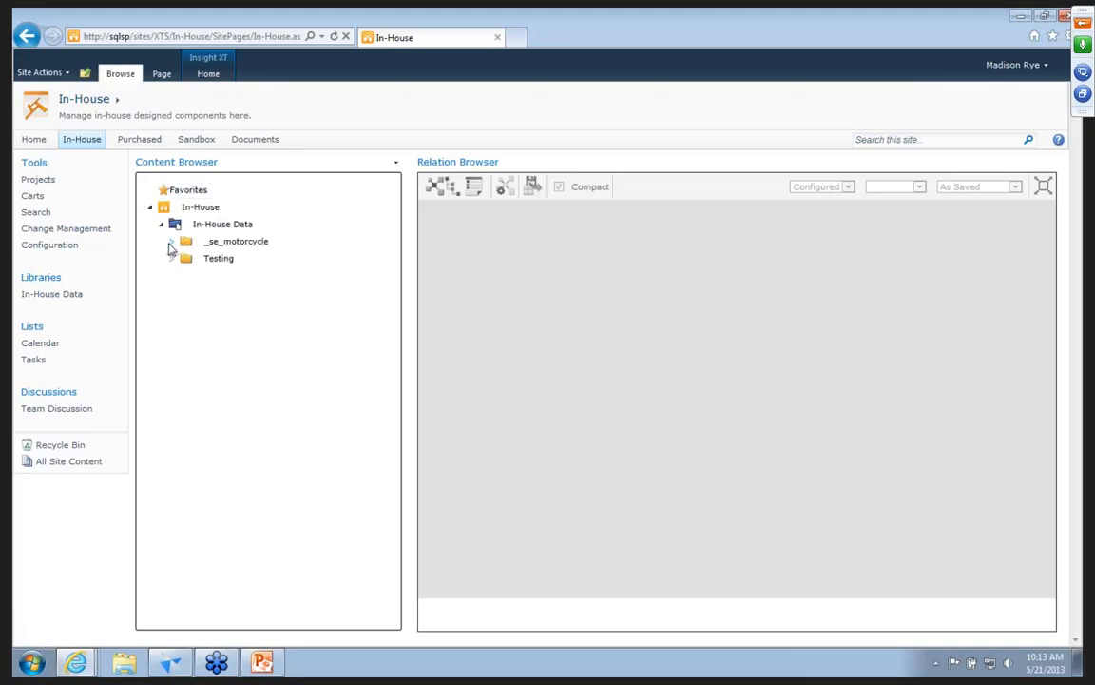
left_click(172, 241)
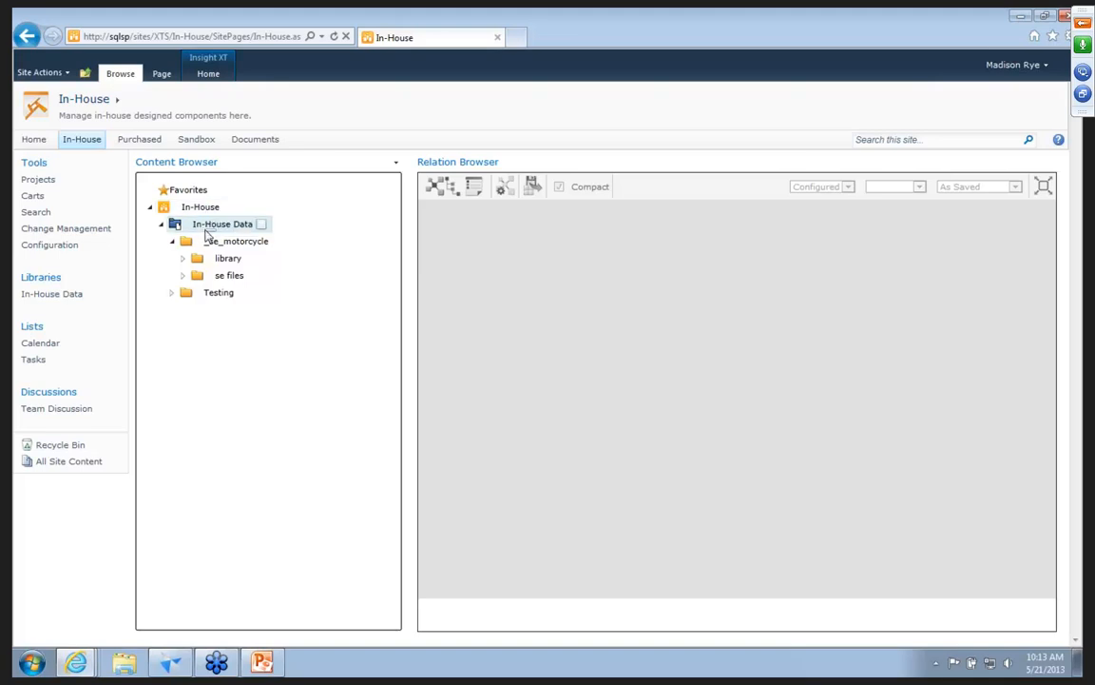
left_click(184, 276)
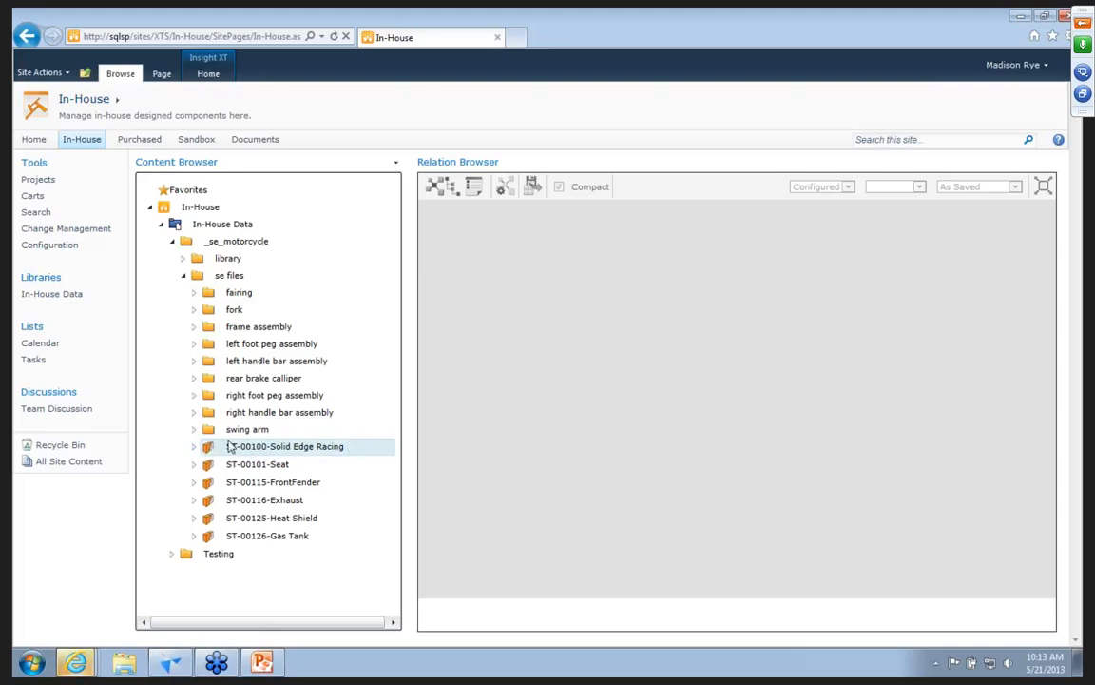
Expand the ST-00100 Solid Edge Racing item down to its revision A and assembly document.
left_click(192, 449)
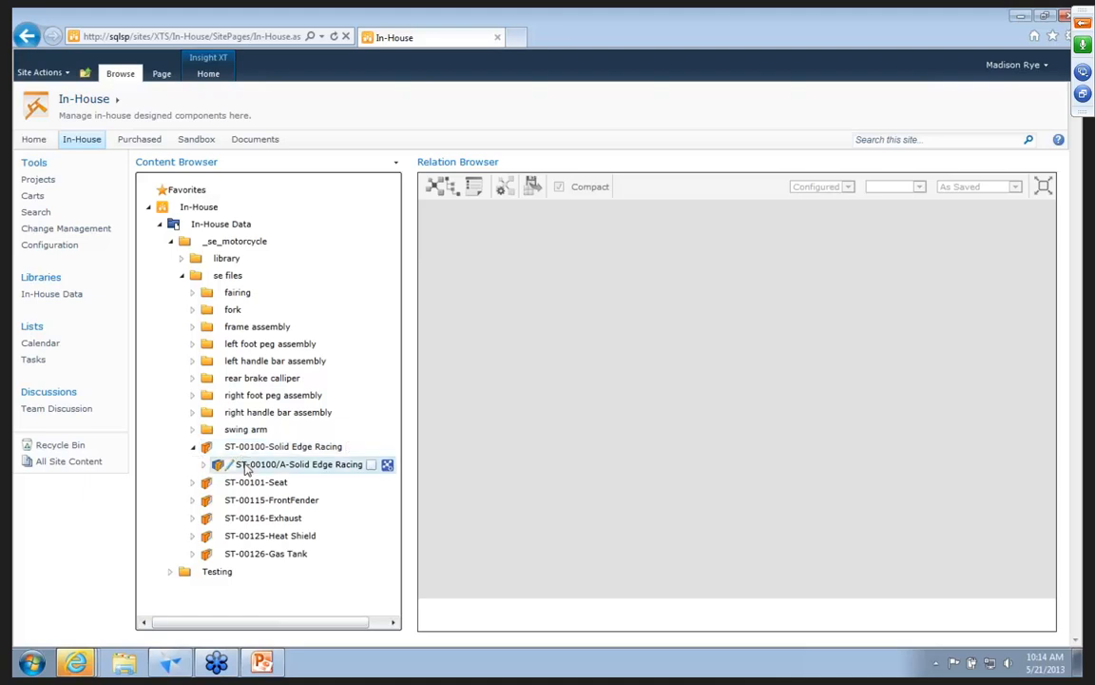
mouse_move(274, 470)
left_click(201, 468)
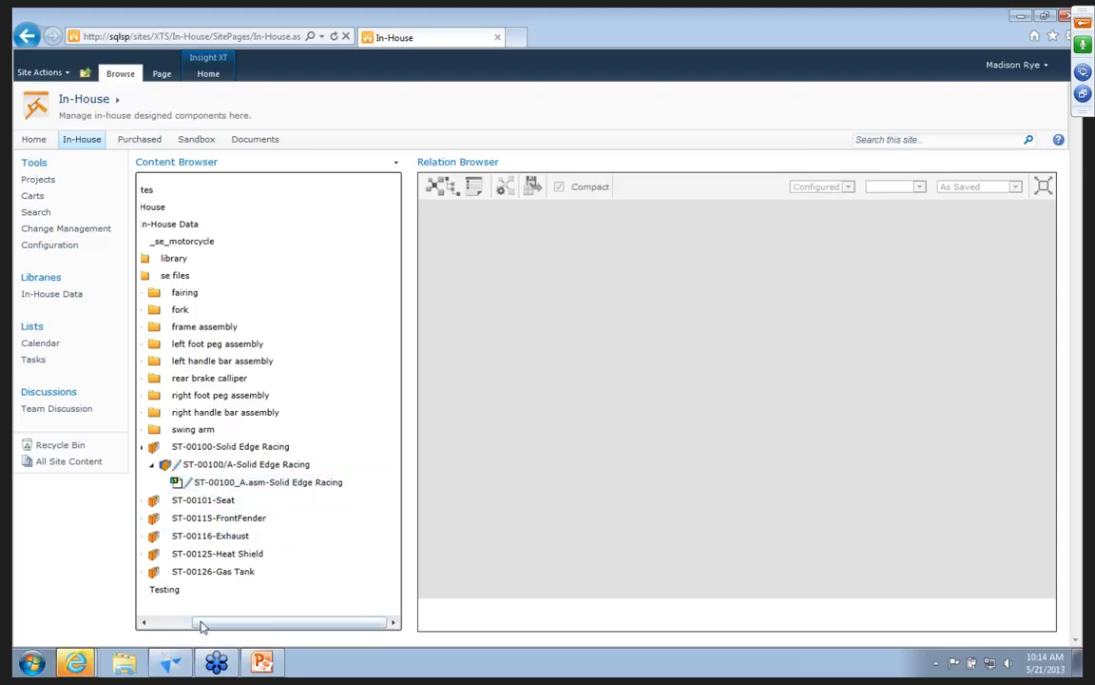
left_click_drag(197, 625, 159, 626)
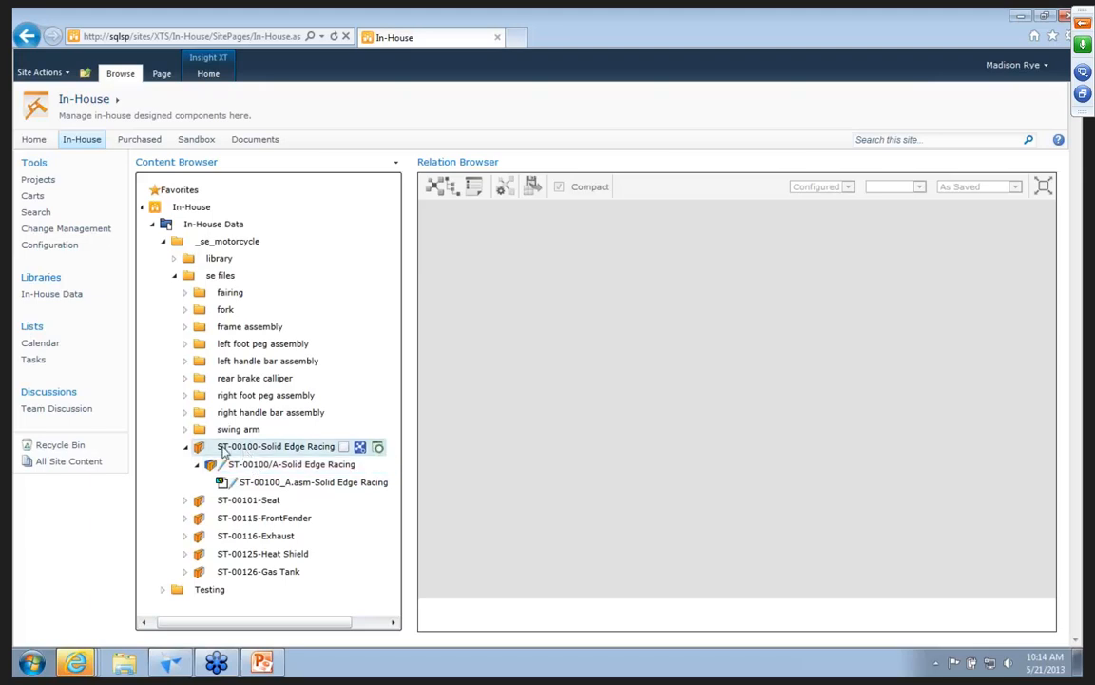
Review the preview image and properties on the ST-00100 item's Preview/Properties Card, and close the card.
left_click(378, 448)
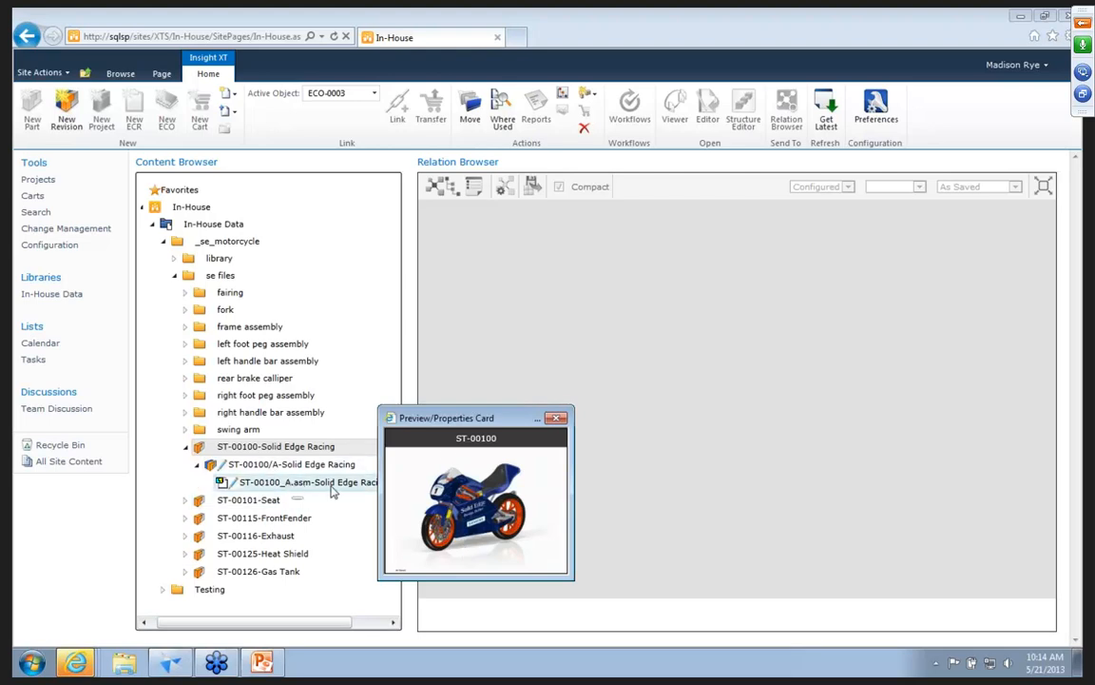
left_click(439, 446)
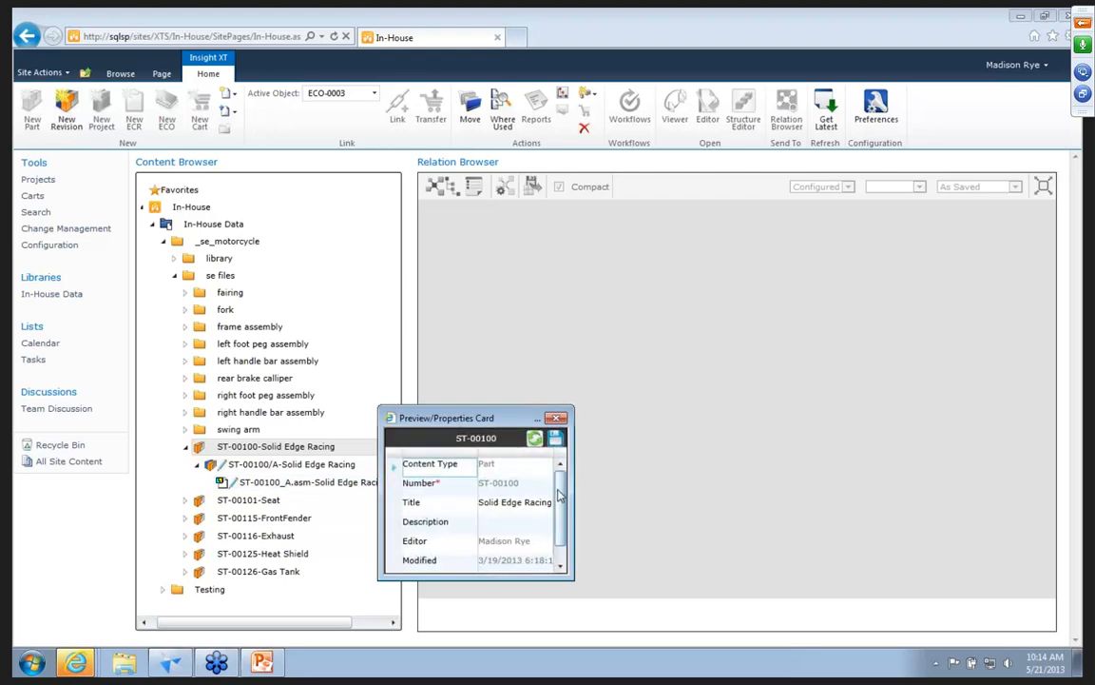
scroll(559, 537, "down", 1)
scroll(533, 509, "up", 1)
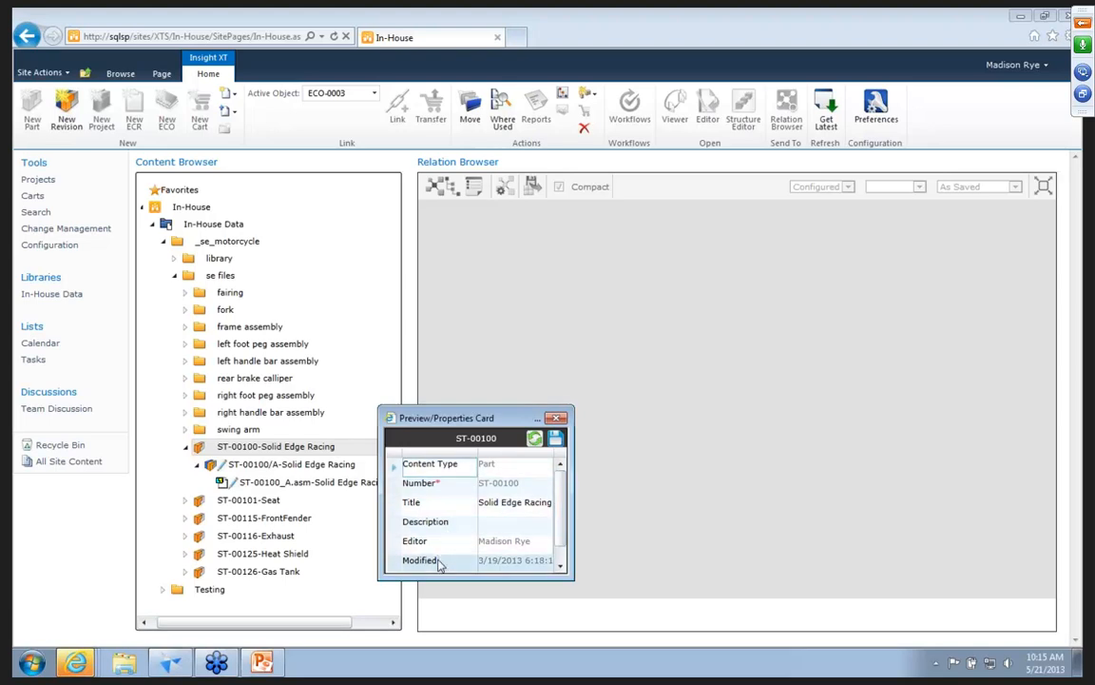
left_click(556, 417)
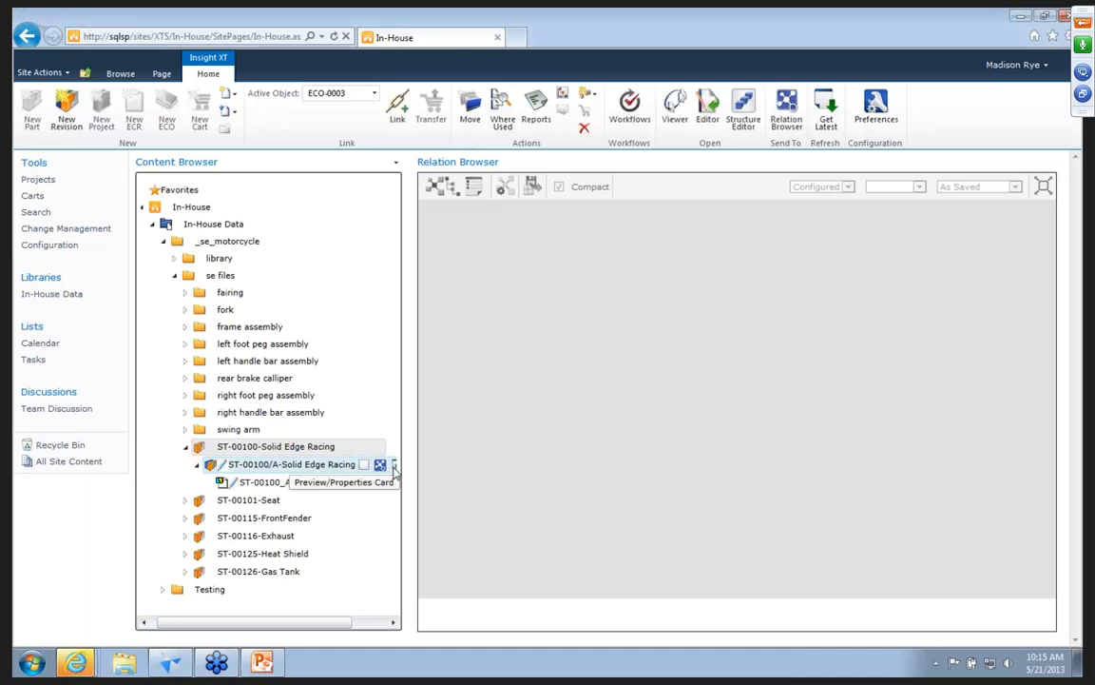
Review the preview image and properties of revision ST-00100/A, down to its IXT-Status, and close the card.
left_click(393, 465)
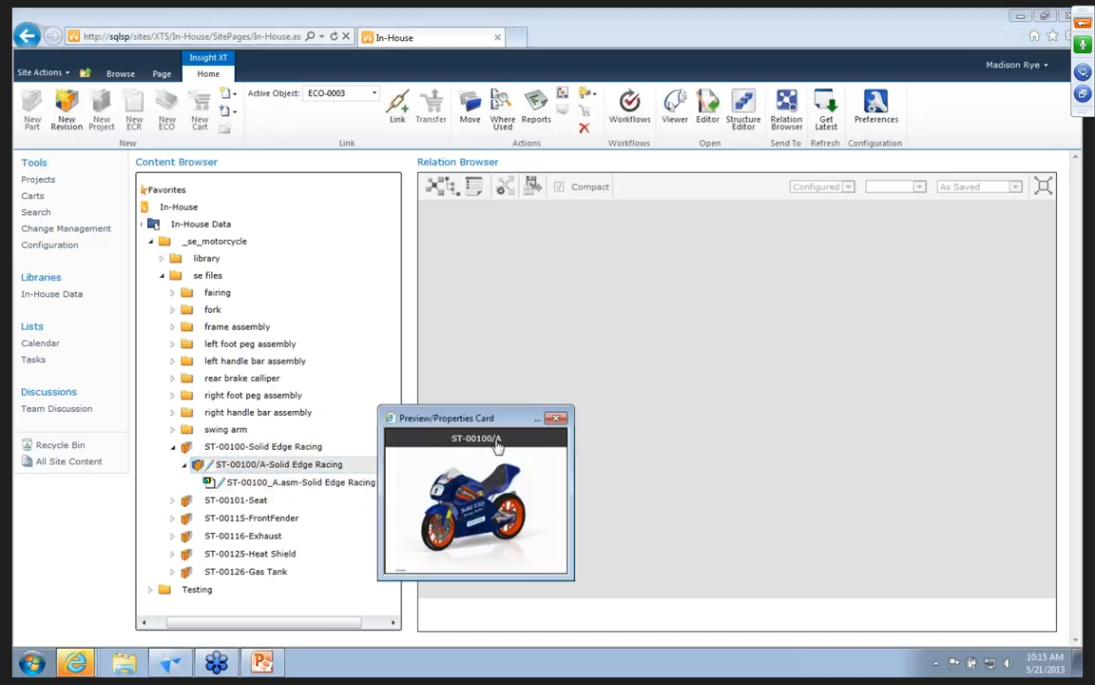
left_click(501, 447)
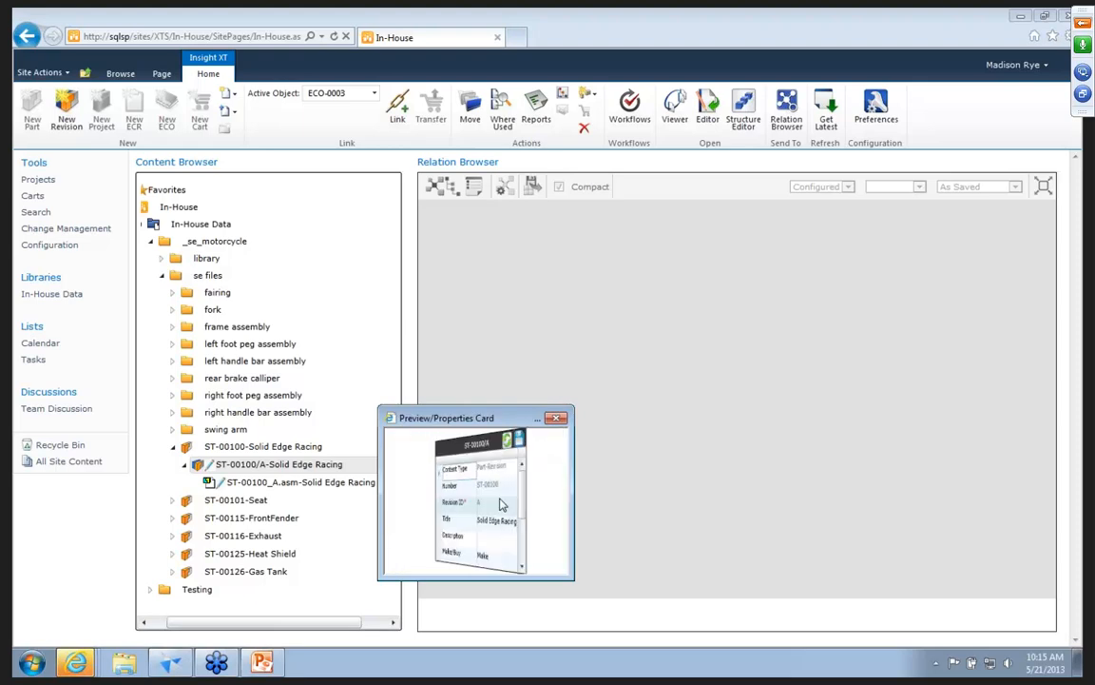
scroll(495, 532, "down", 3)
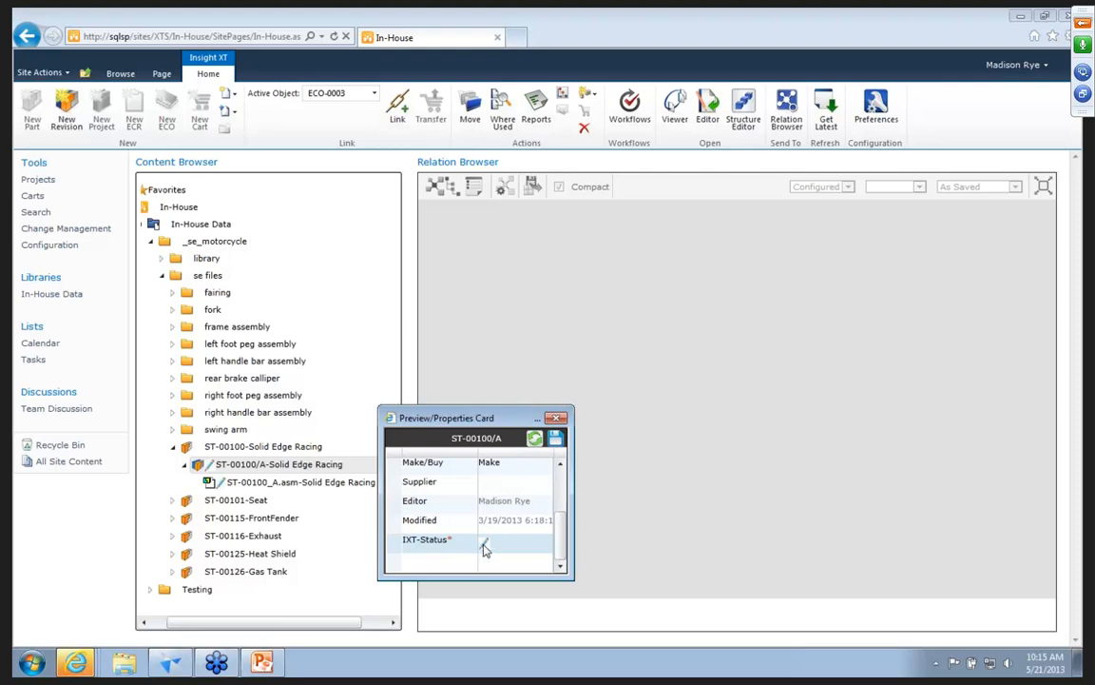
left_click(557, 419)
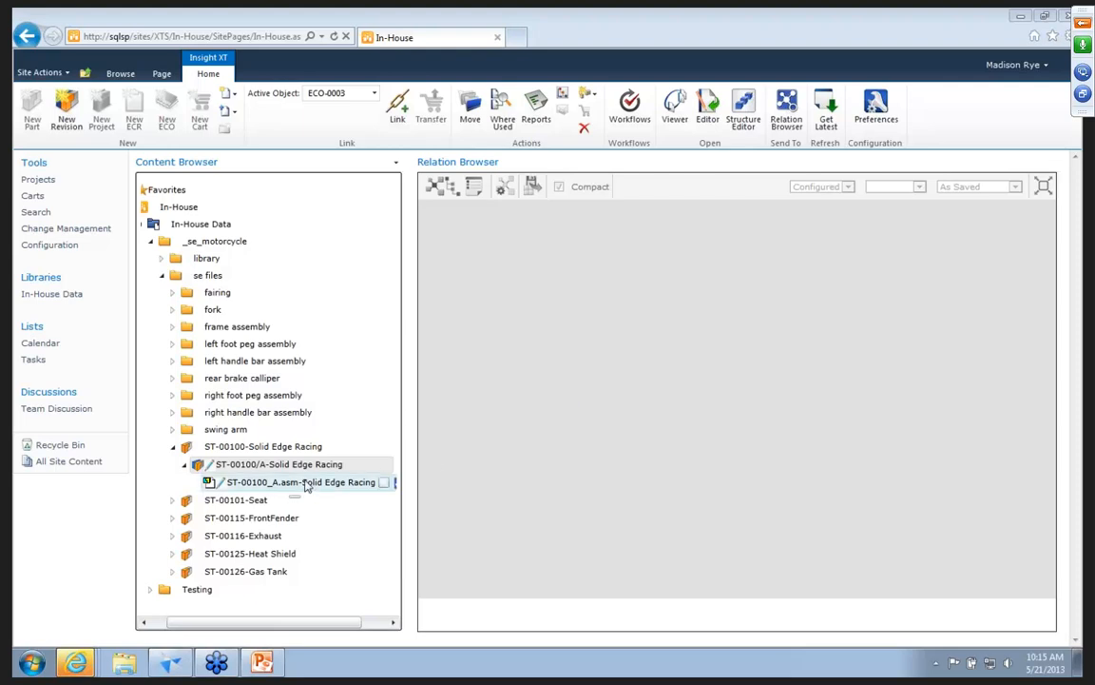
Show the structure of ST-00100/A in the Relation Browser, trying the Tree layout before the Balloon layout.
left_click(368, 465)
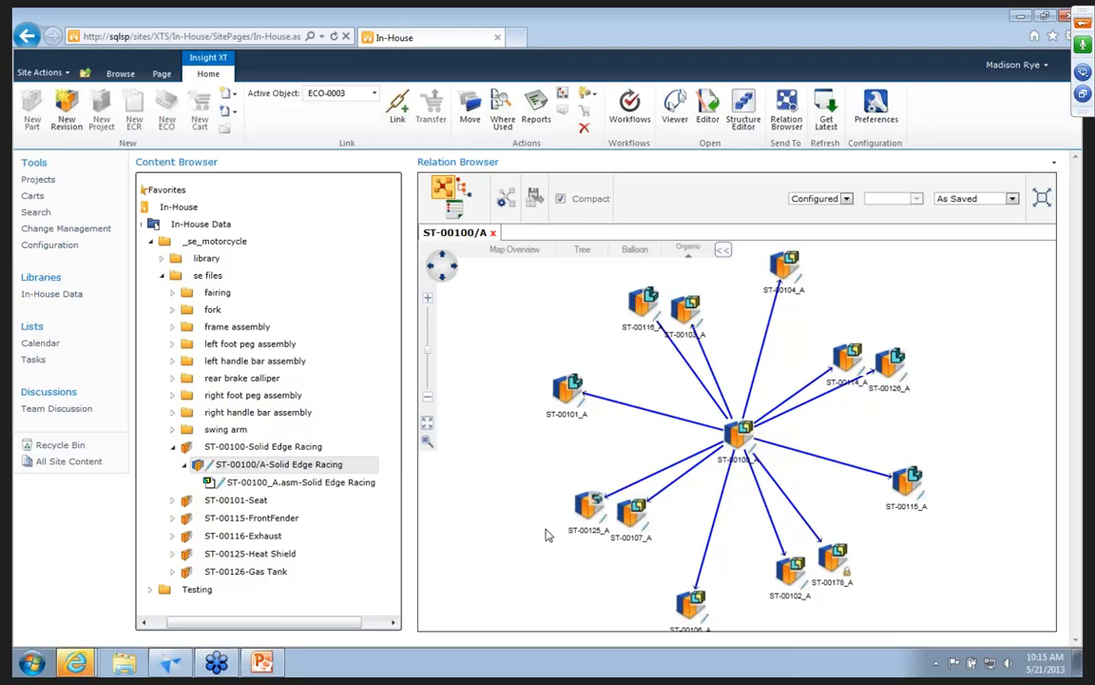
left_click(581, 250)
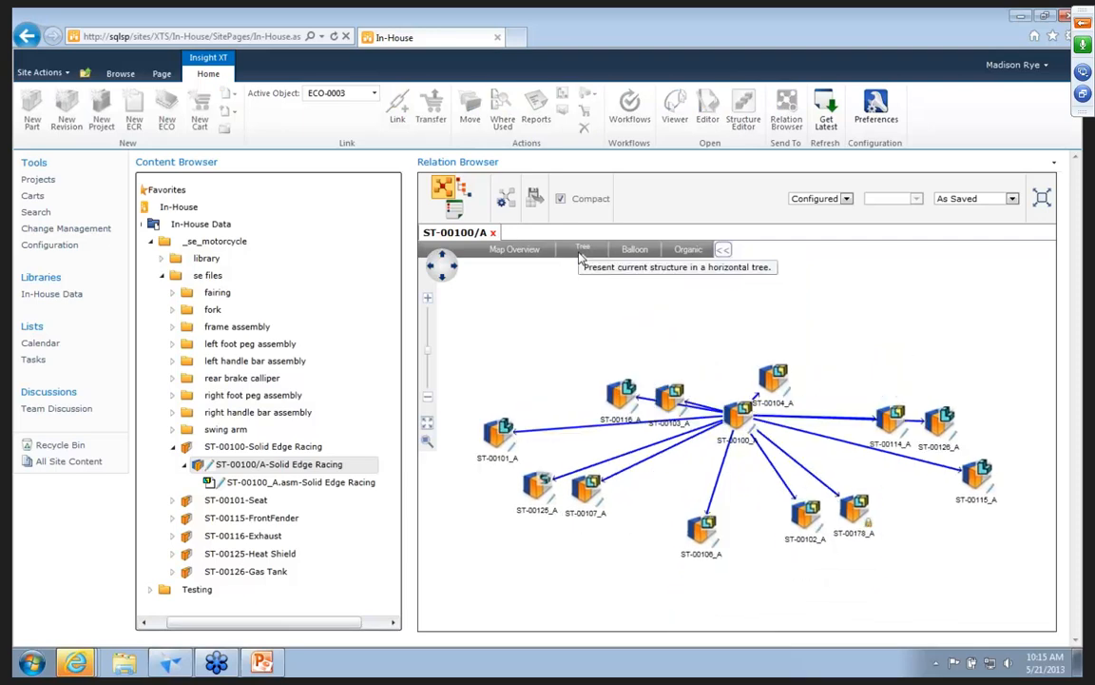
left_click(634, 250)
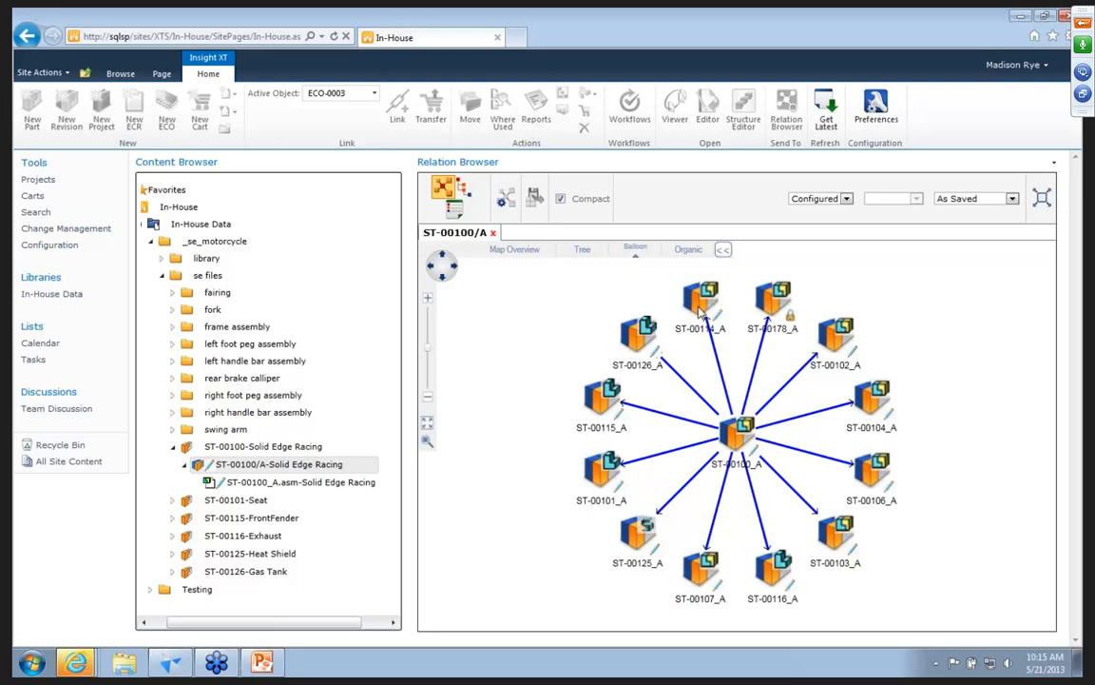
Review the preview and properties of component ST-00126_A from the relation map, and close both the card and the map.
right_click(635, 333)
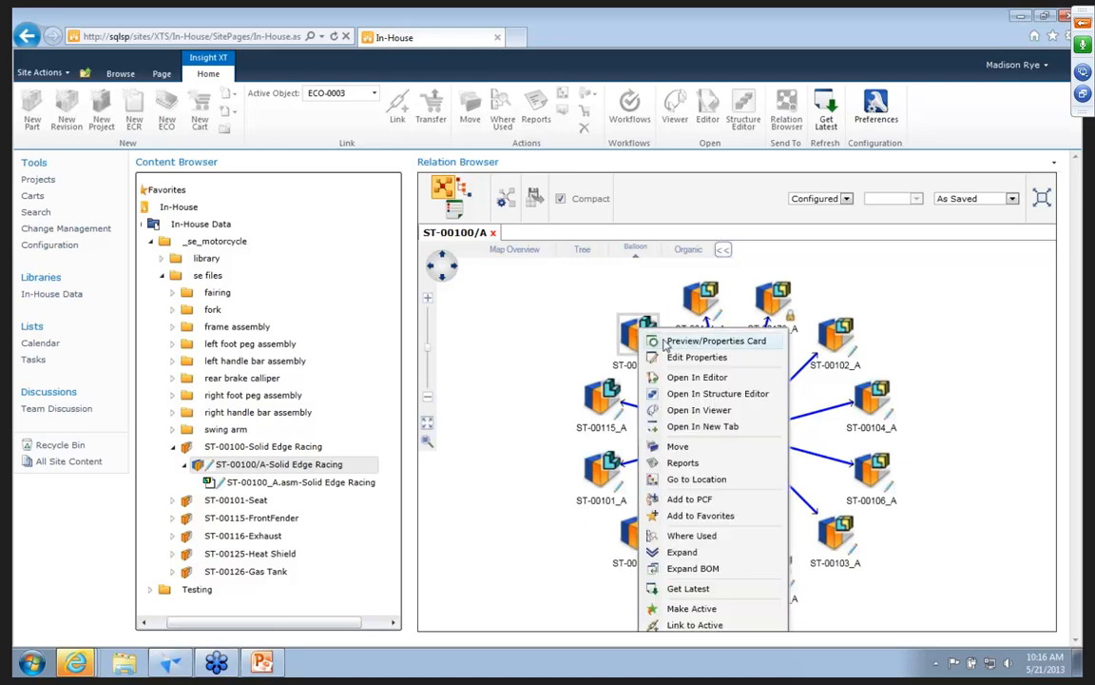
left_click(629, 342)
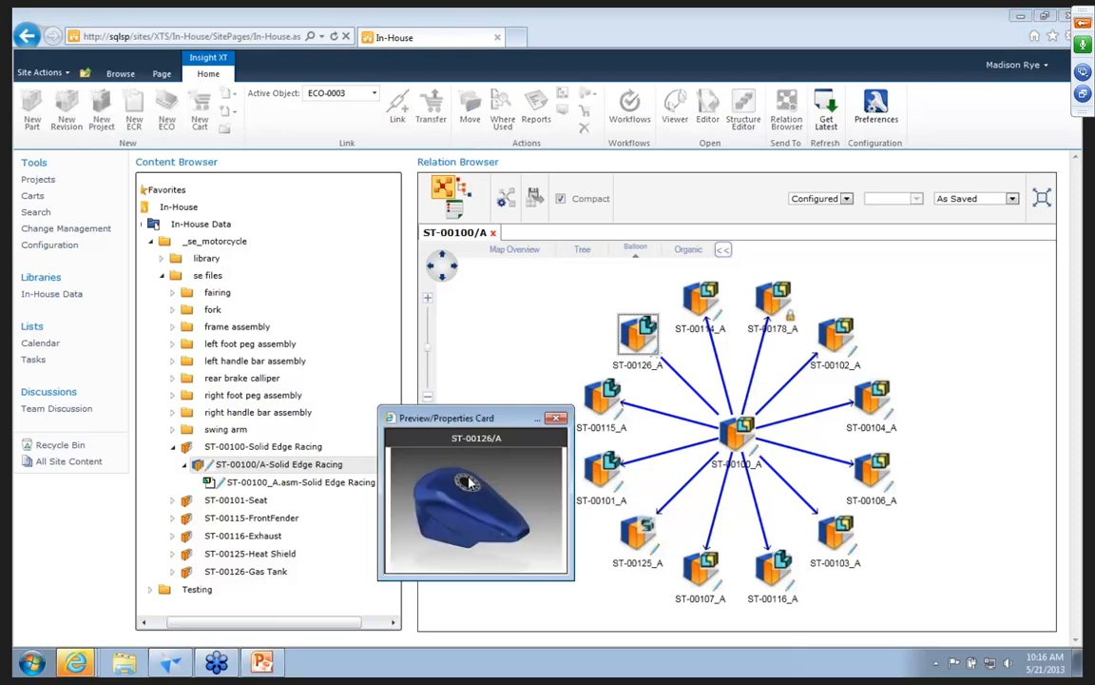
left_click(504, 452)
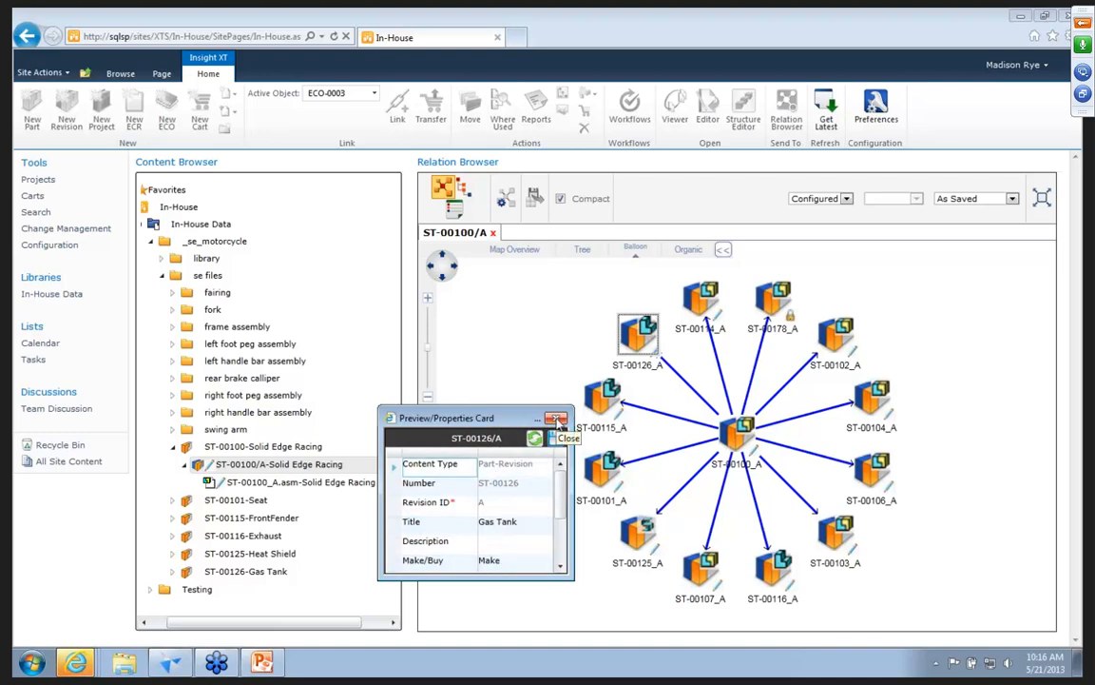
left_click(558, 419)
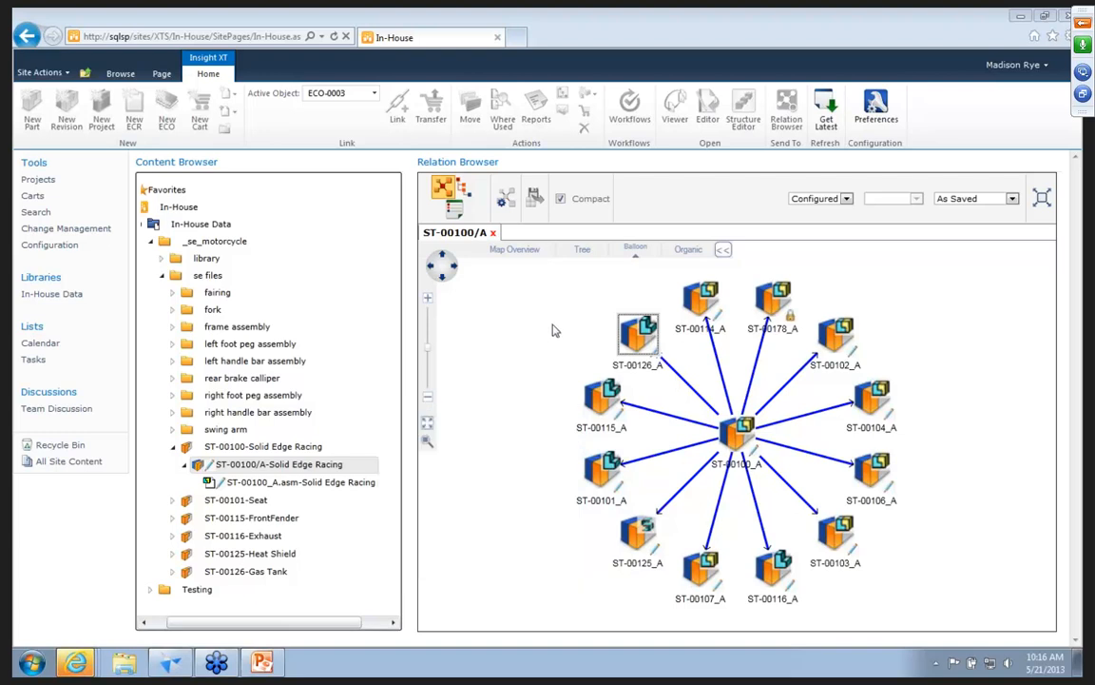
left_click(492, 234)
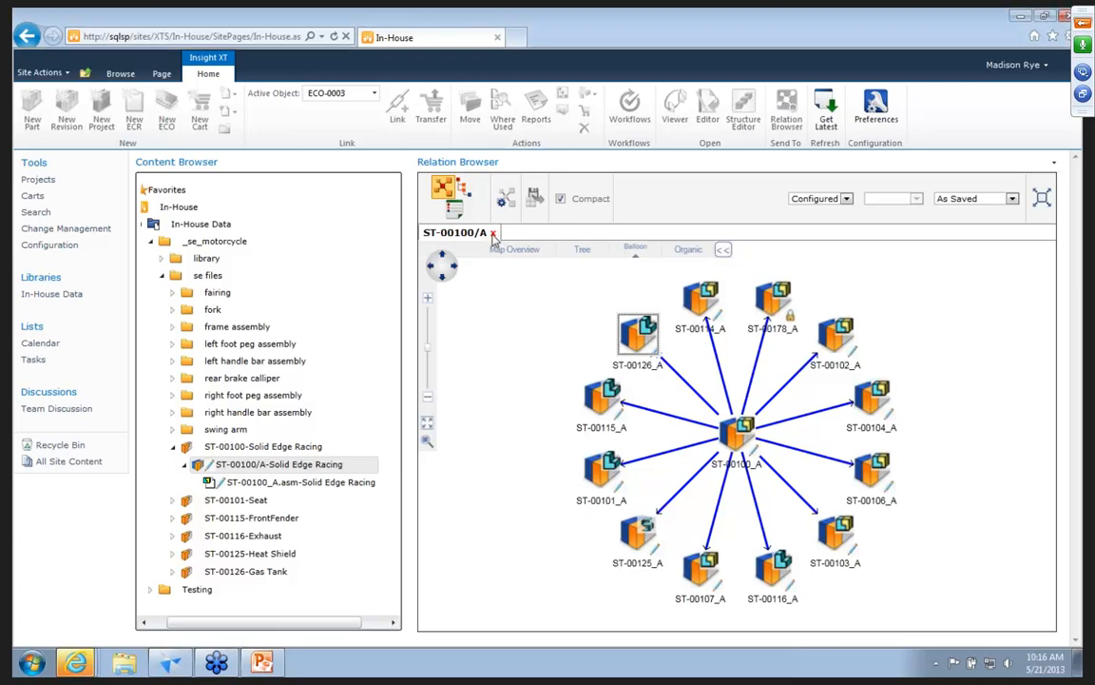
Search the whole XTS site for documents whose Title contains *ST*, and review the results.
left_click(35, 213)
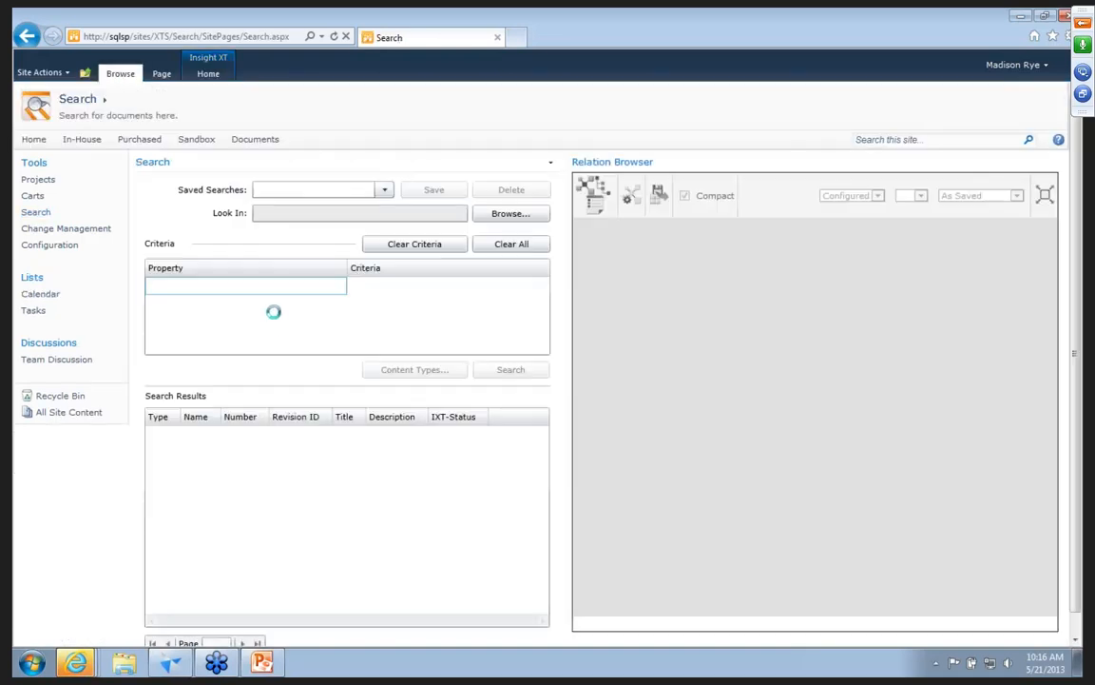
left_click(226, 289)
left_click_drag(339, 411, 341, 540)
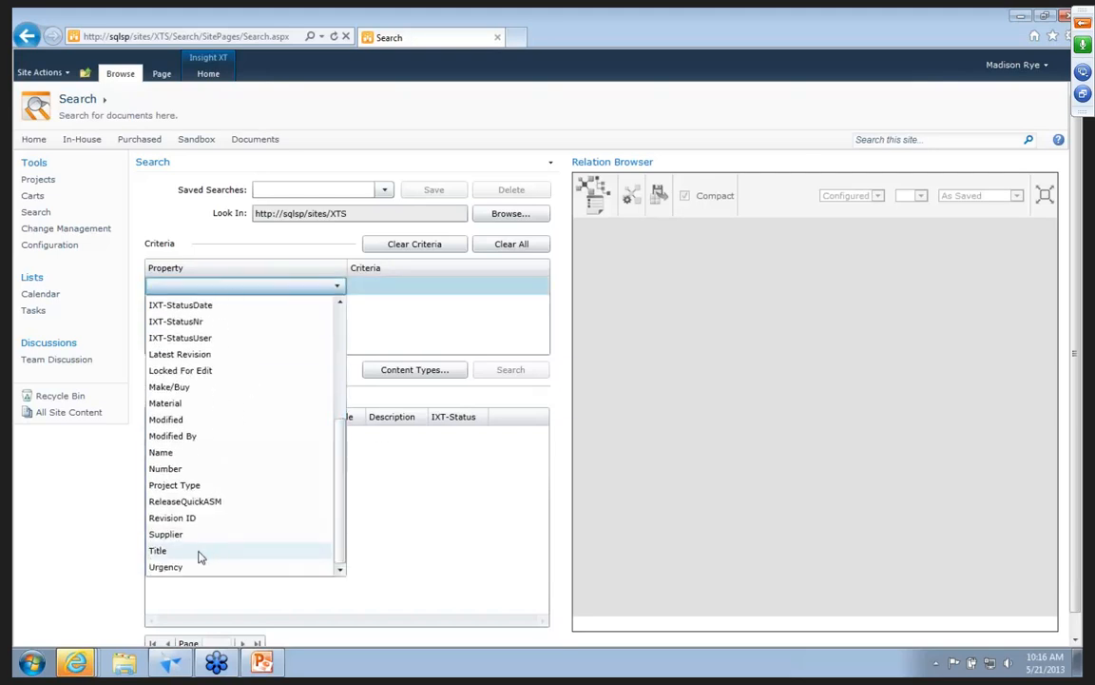
left_click(201, 556)
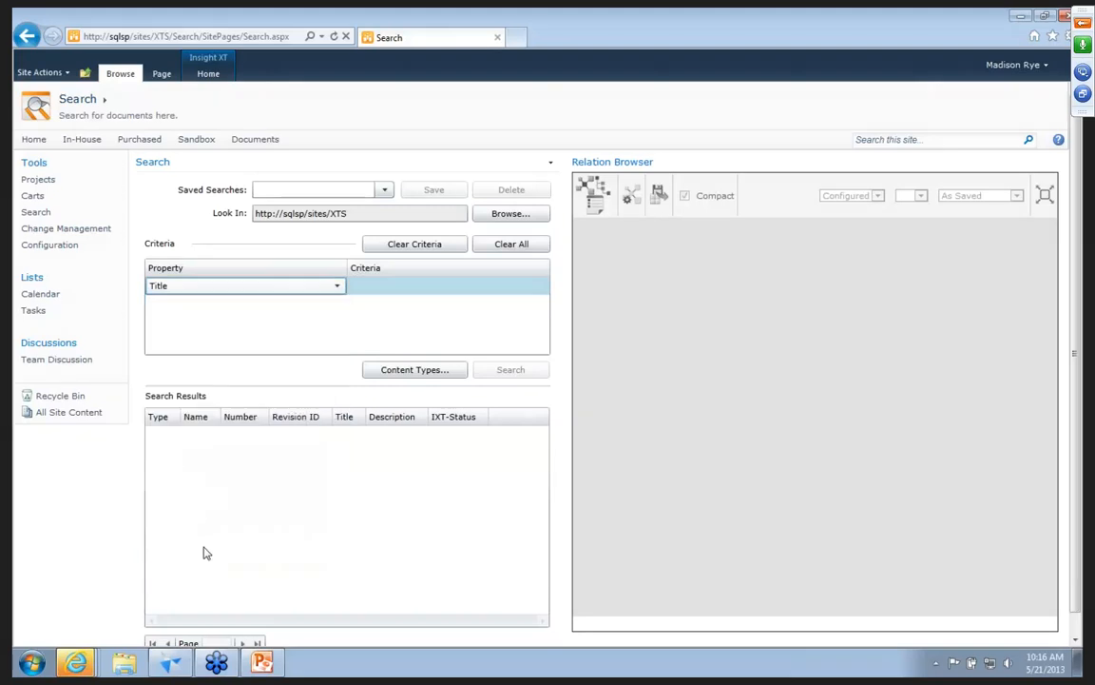
left_click(440, 283)
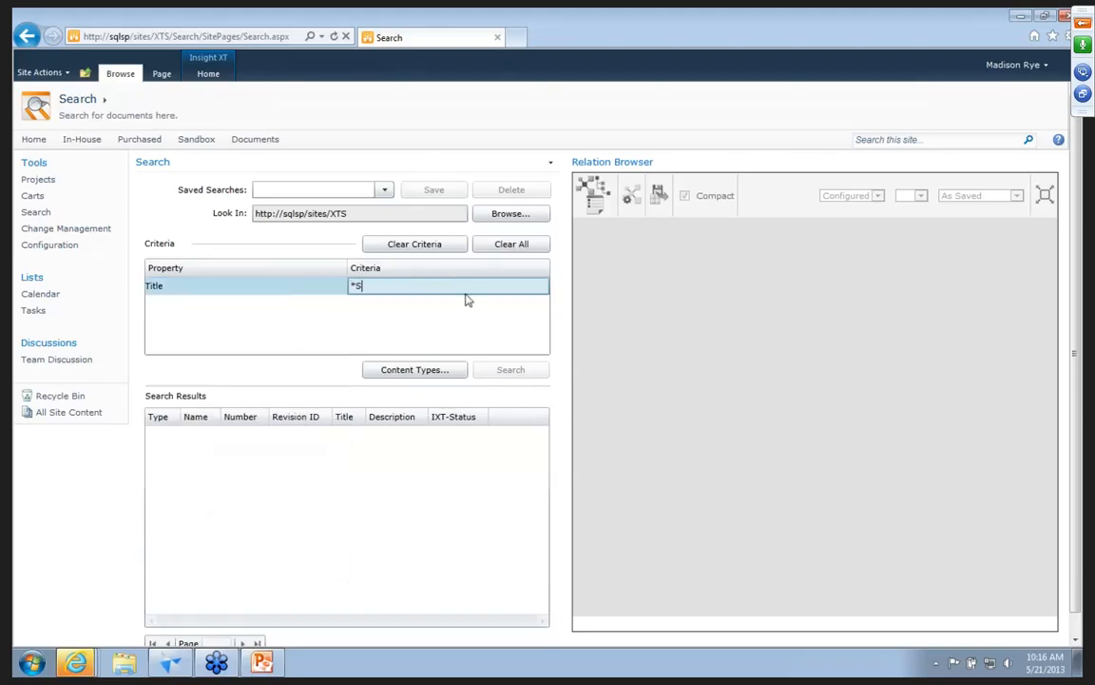
key("Return")
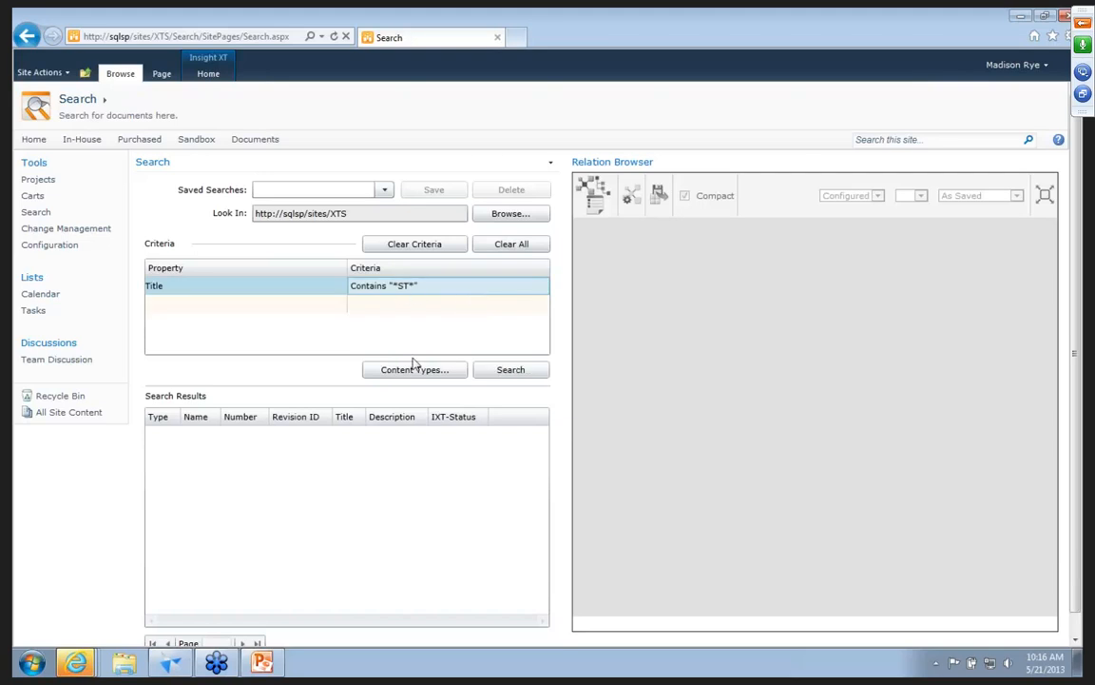
left_click(485, 372)
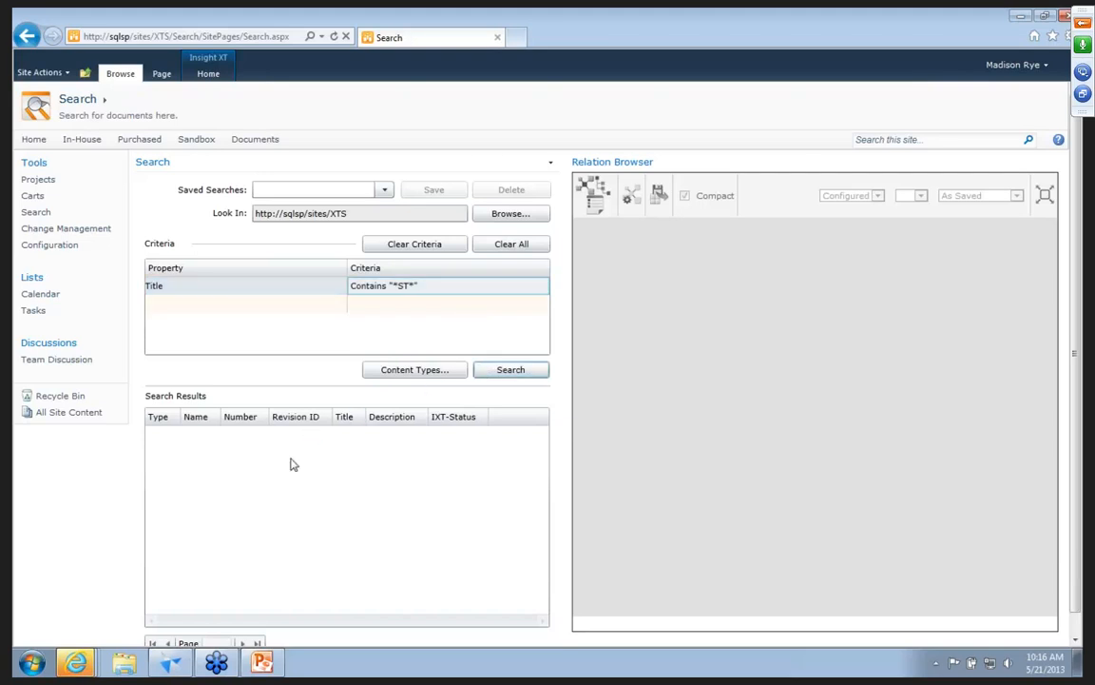
left_click_drag(1077, 431, 667, 594)
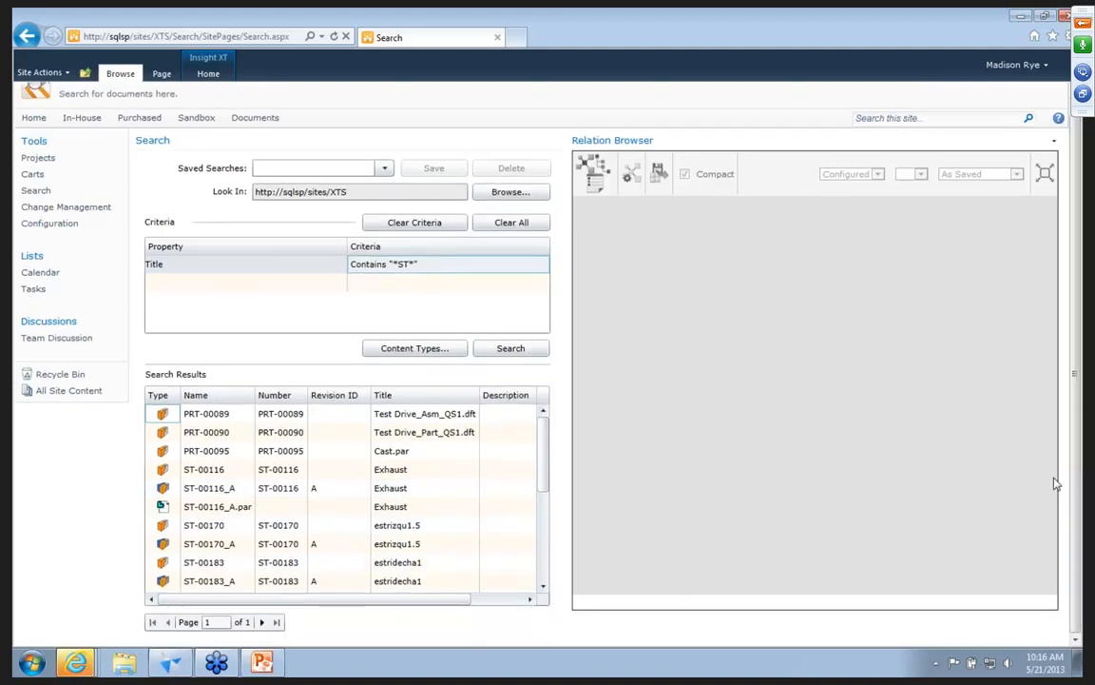
Switch the *ST* search criterion from Title to Name, rerun the search and look through the results.
left_click(237, 270)
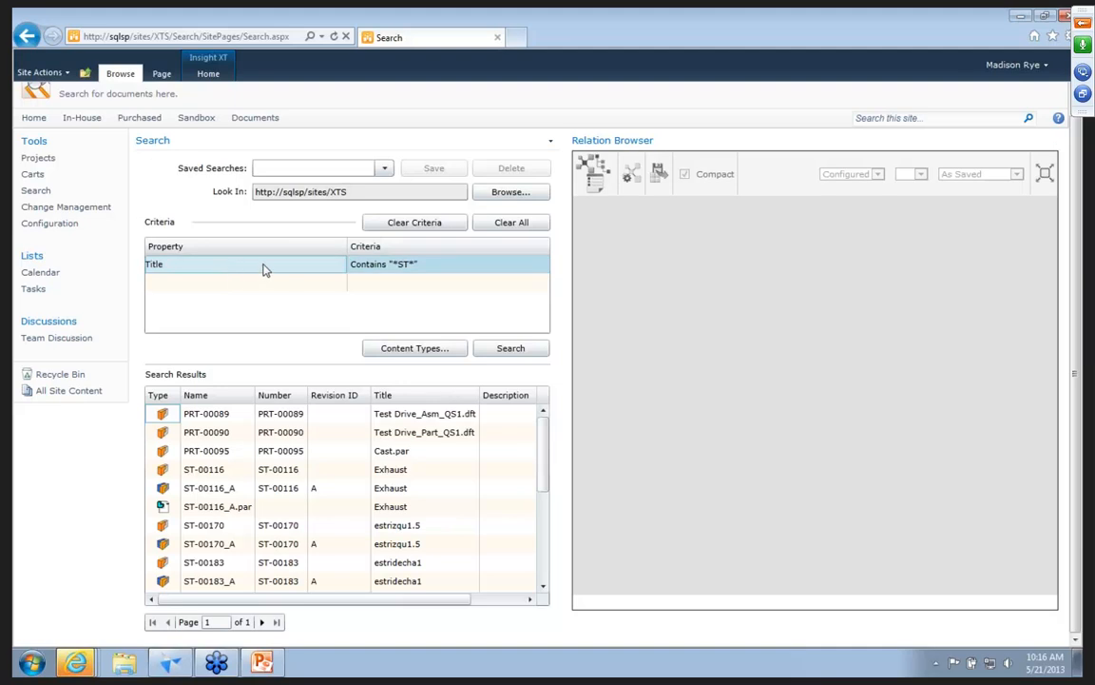
left_click(306, 271)
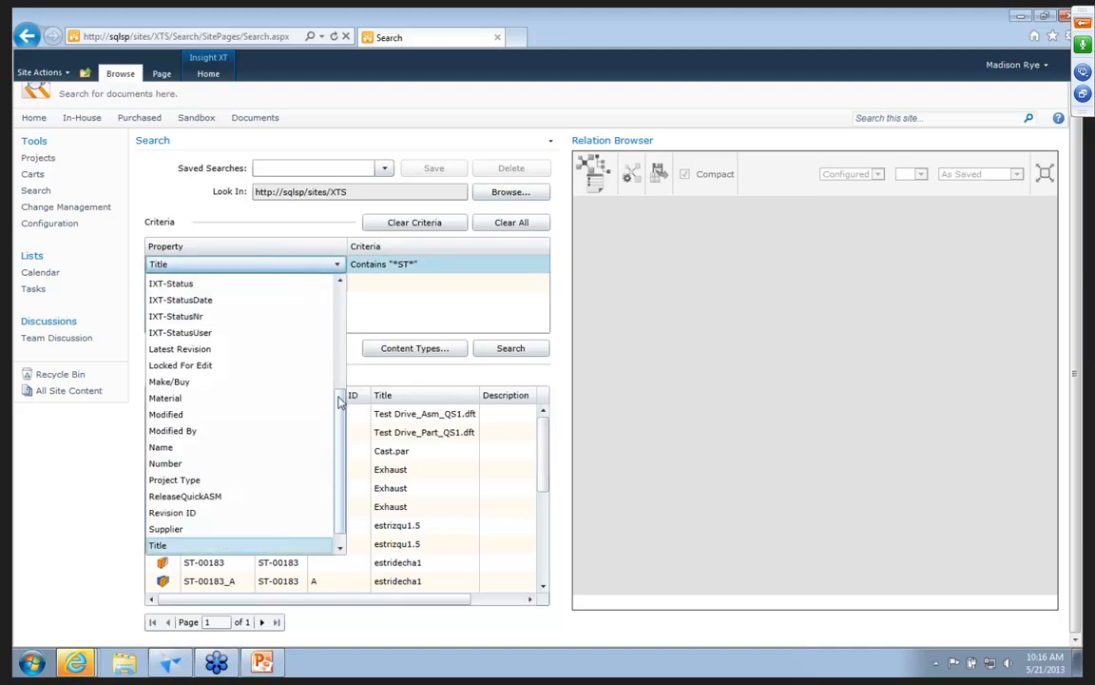
left_click(221, 446)
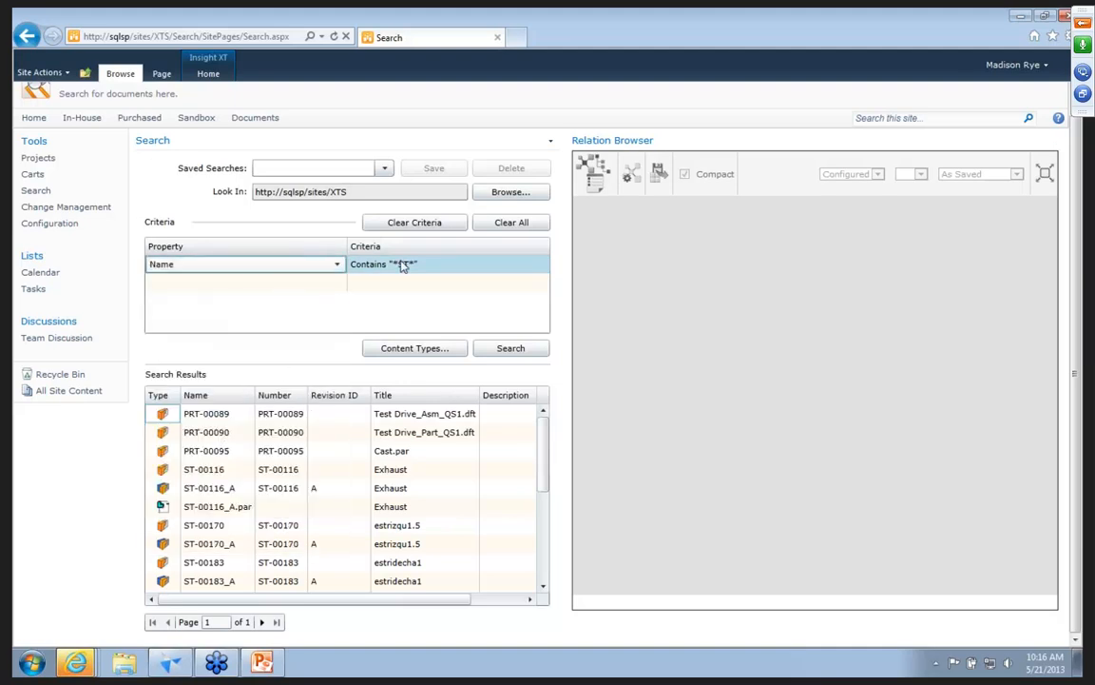
left_click(493, 352)
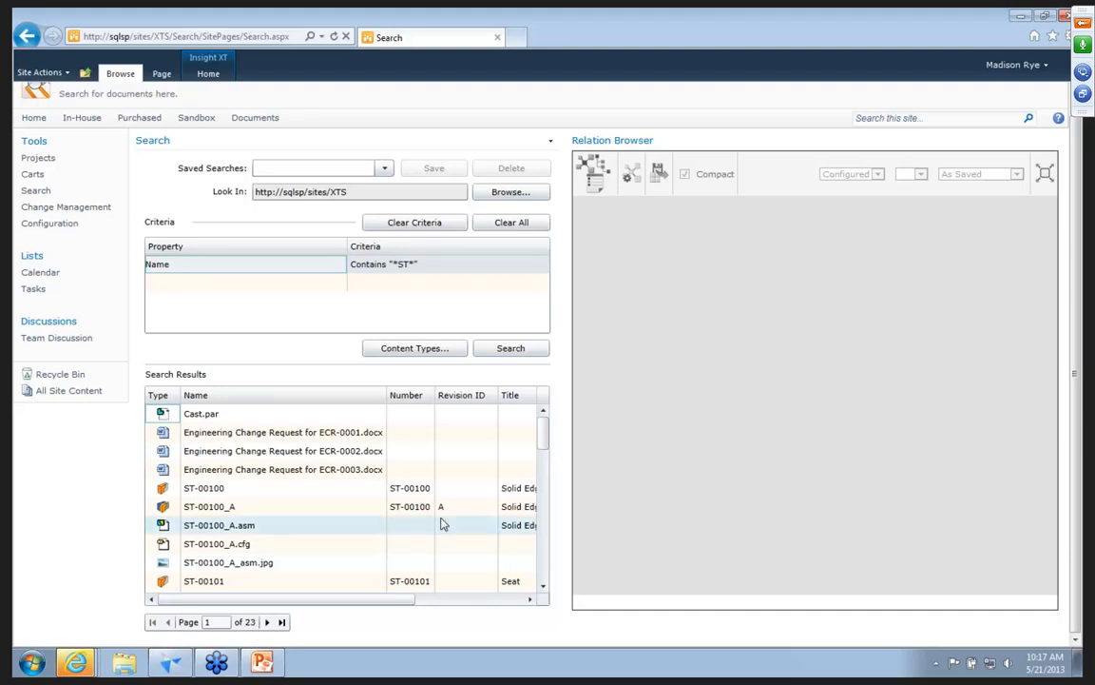
left_click_drag(543, 432, 317, 447)
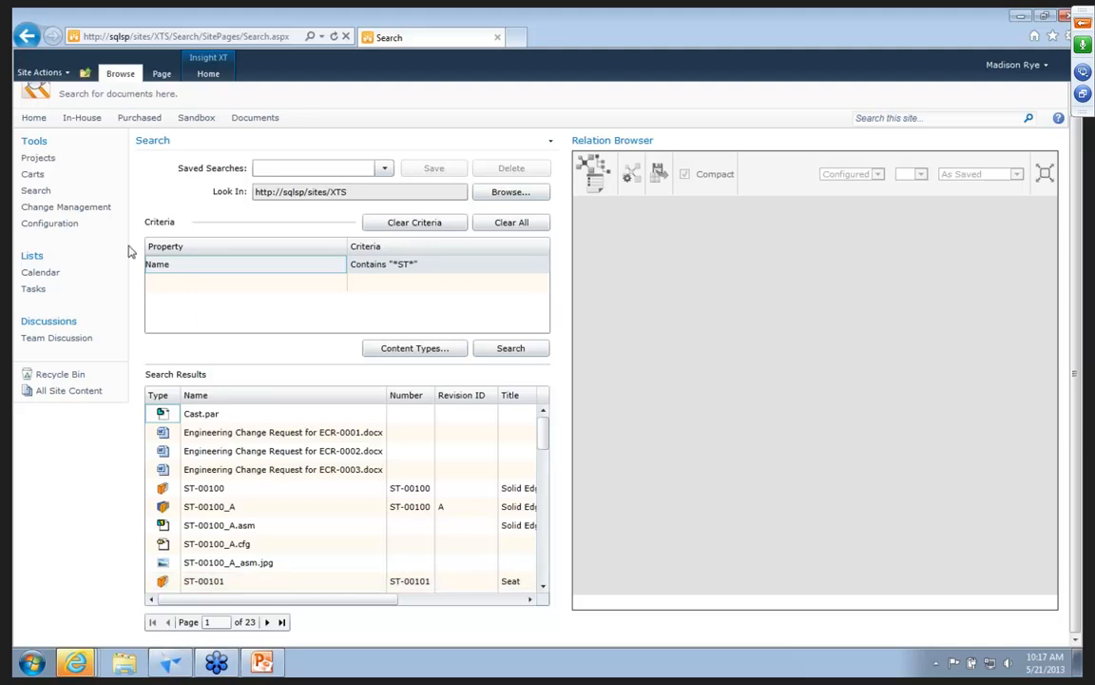
Review the properties available as search criteria and the content types included in the search, leaving both unchanged.
left_click(187, 266)
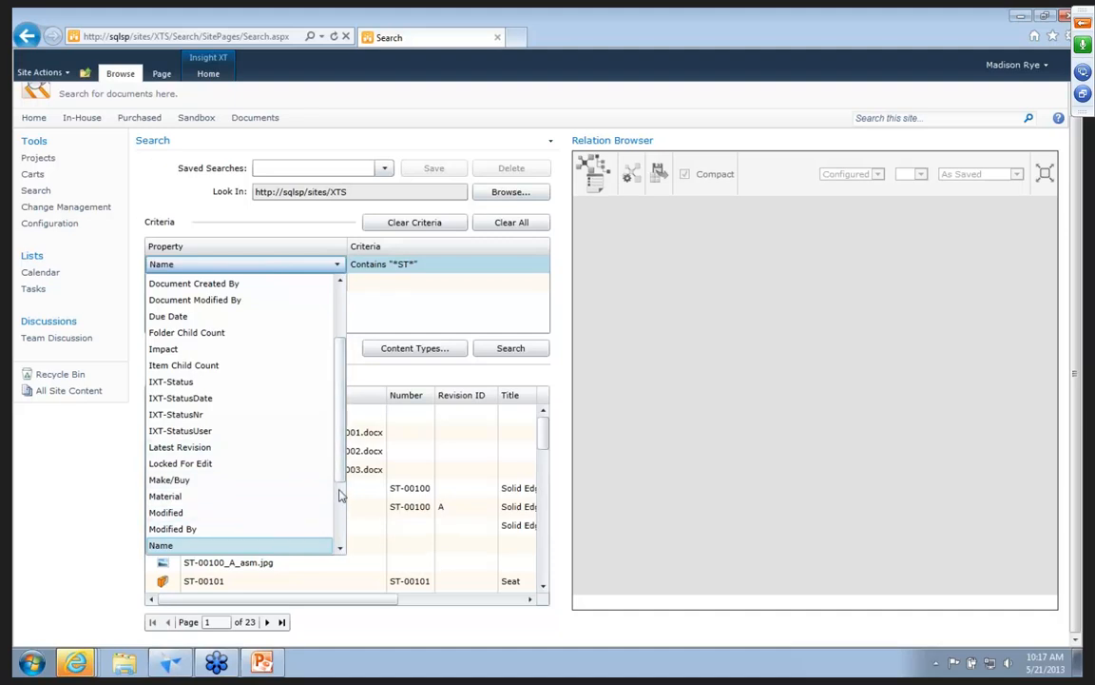
left_click_drag(338, 439, 286, 338)
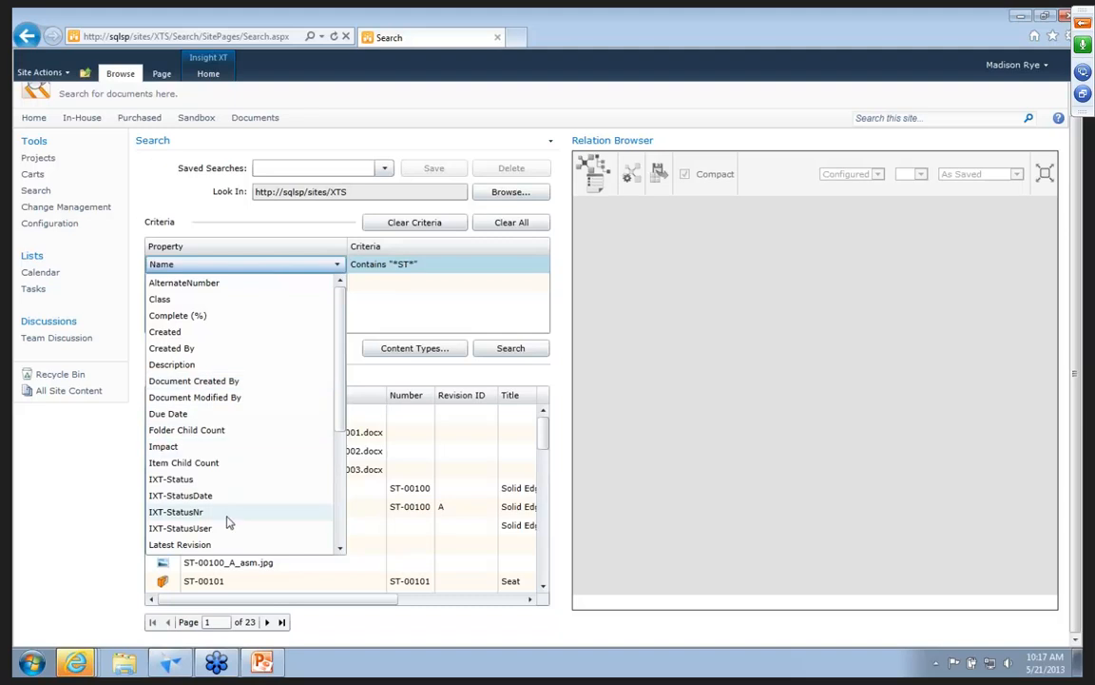
left_click(416, 316)
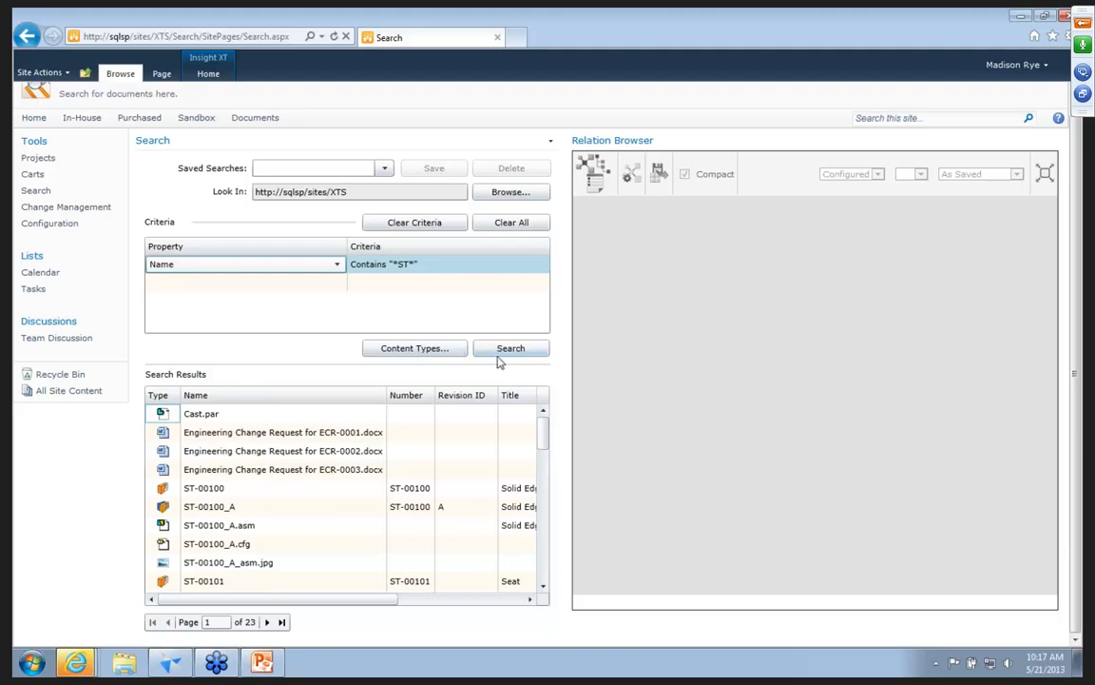
left_click(419, 349)
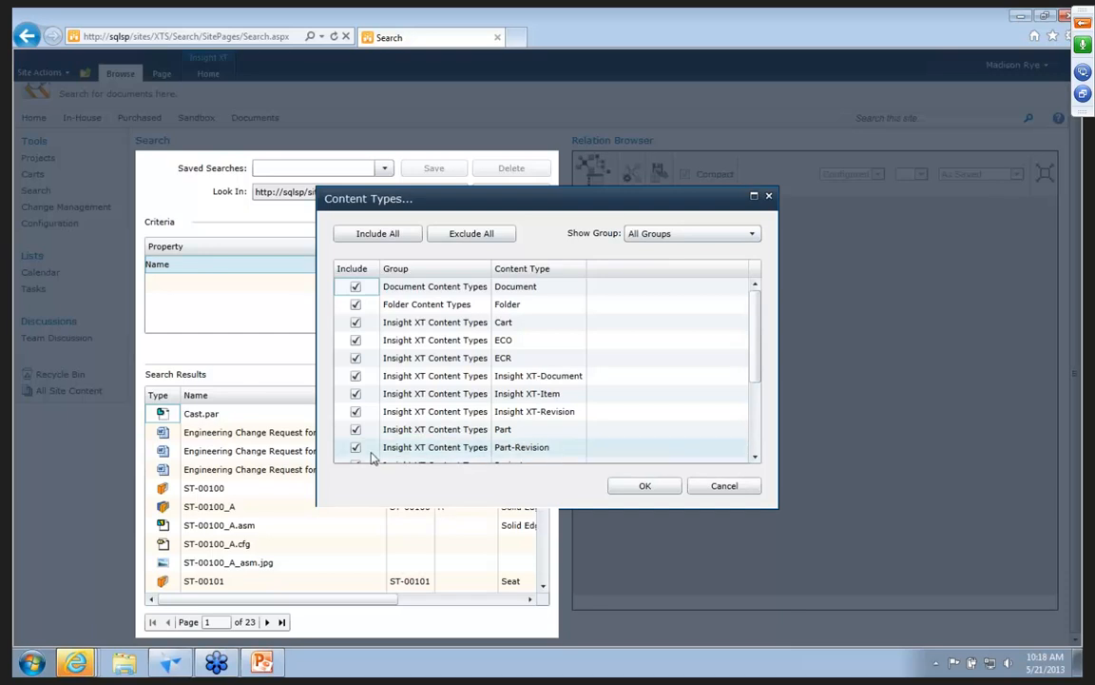
left_click(720, 488)
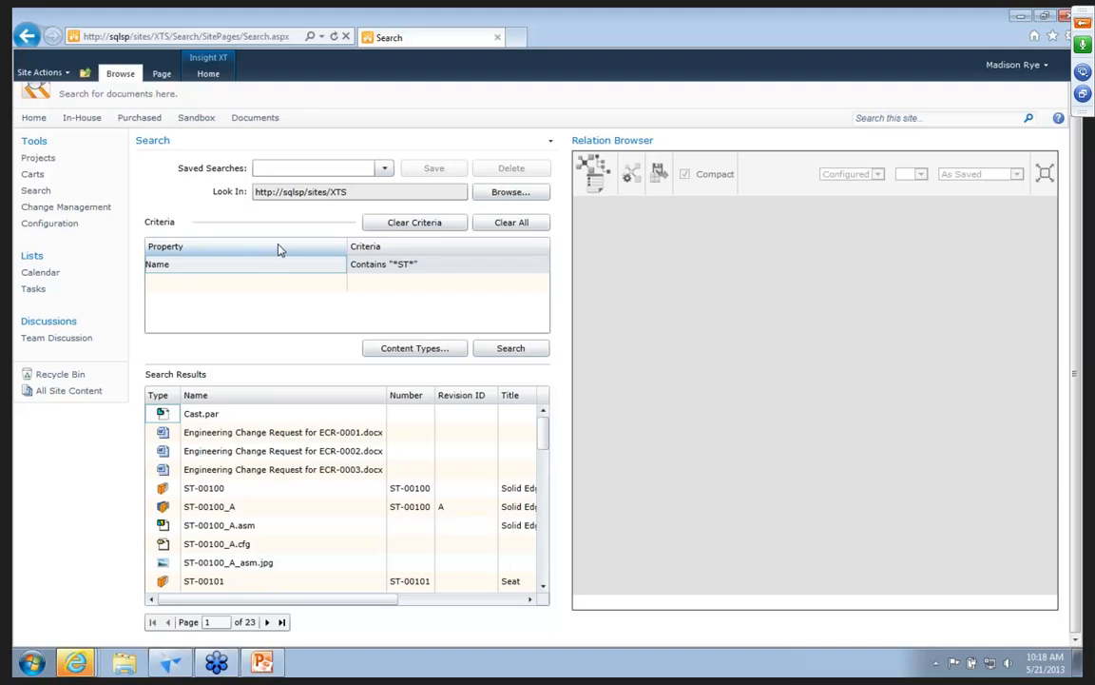
Show project PRJ-0001-PurchaseMotor from the Project Binders in the Relation Browser, and close its map.
left_click(44, 161)
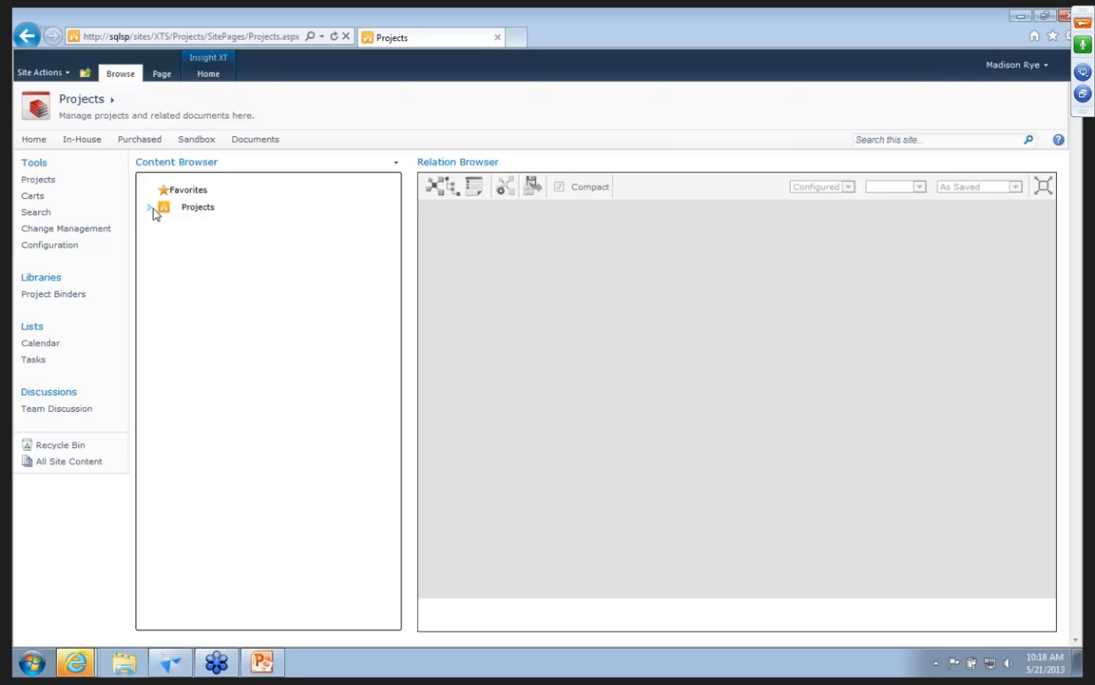
left_click(152, 209)
left_click(162, 225)
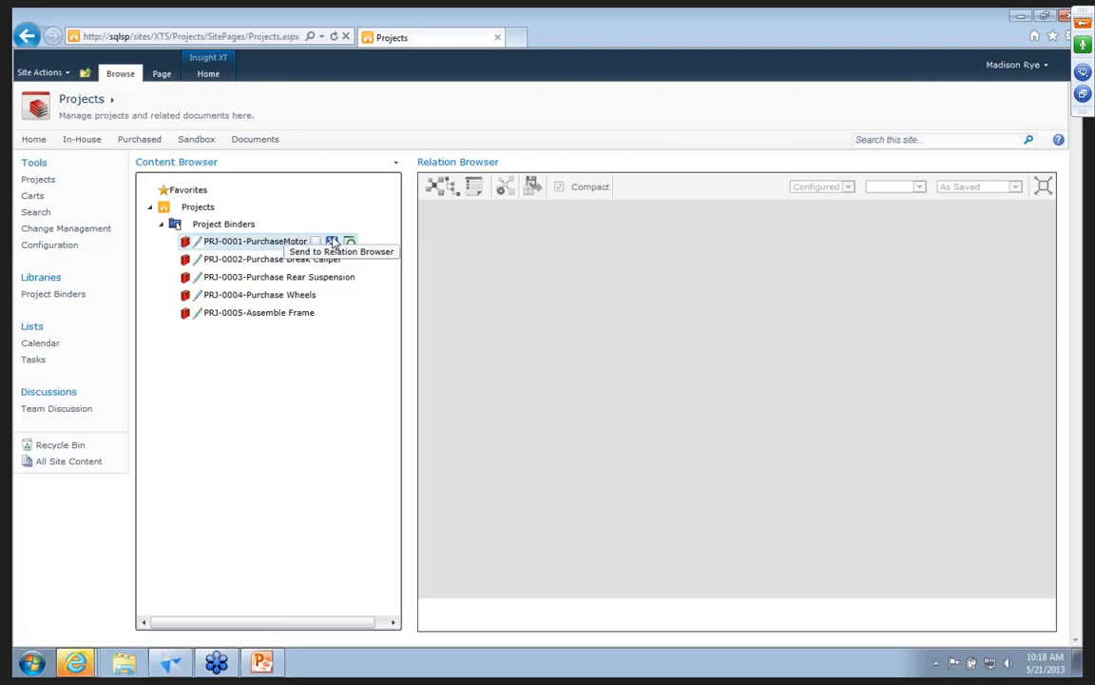
left_click(332, 243)
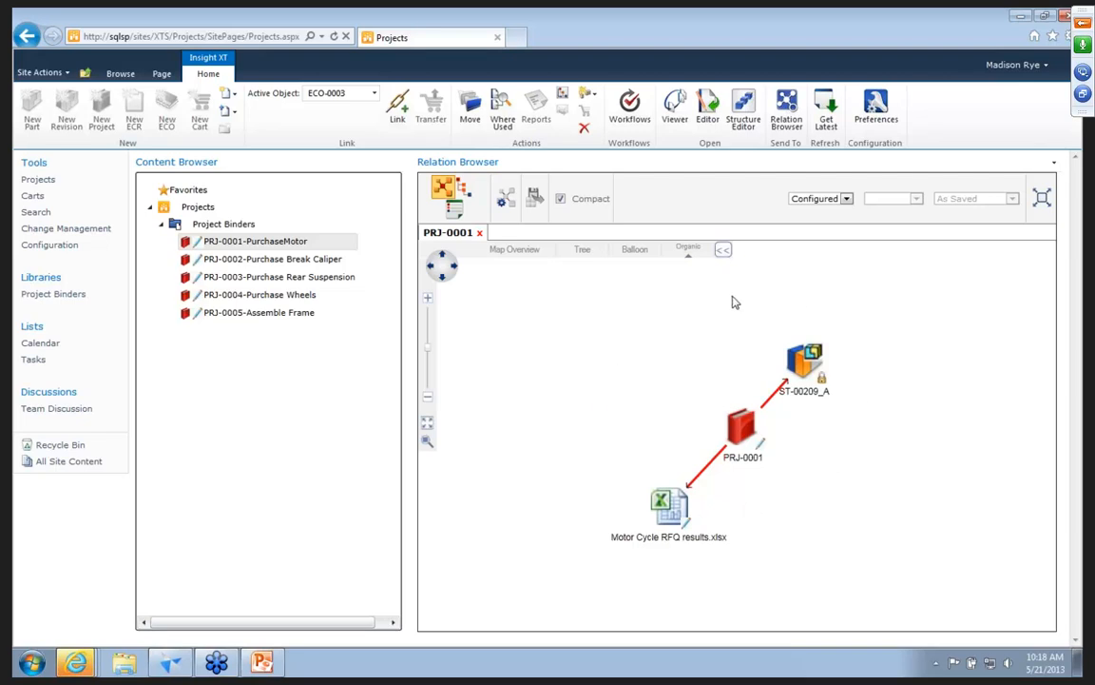
left_click(478, 234)
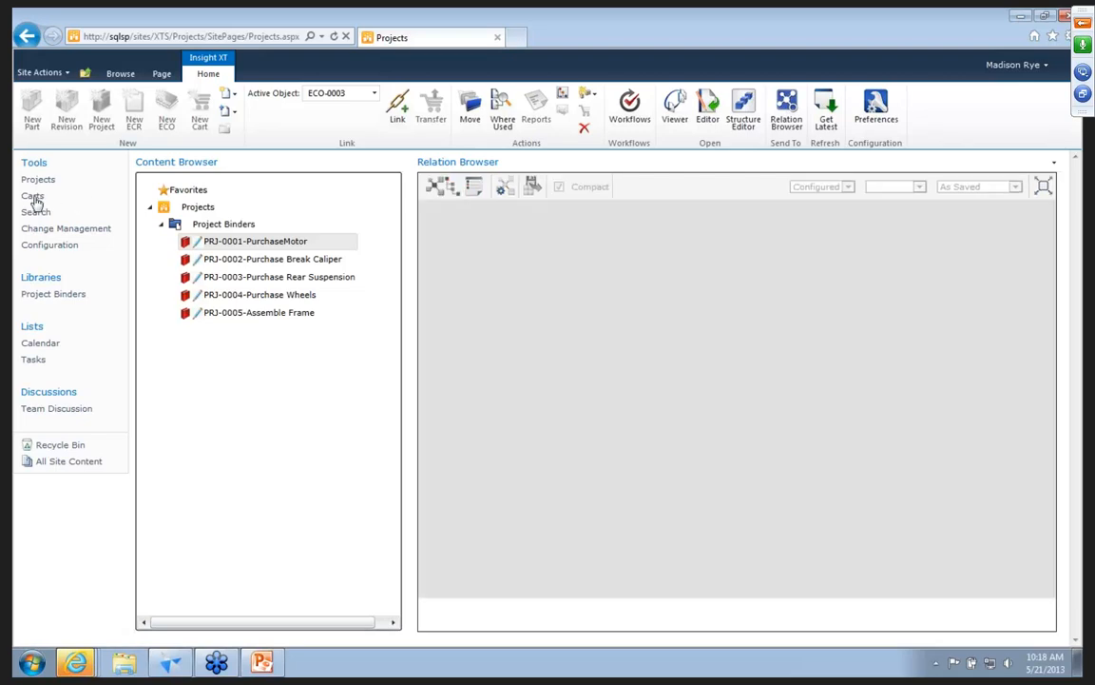
View the Carts page, and sign in there as a different user with the spadmin account and its password.
left_click(34, 198)
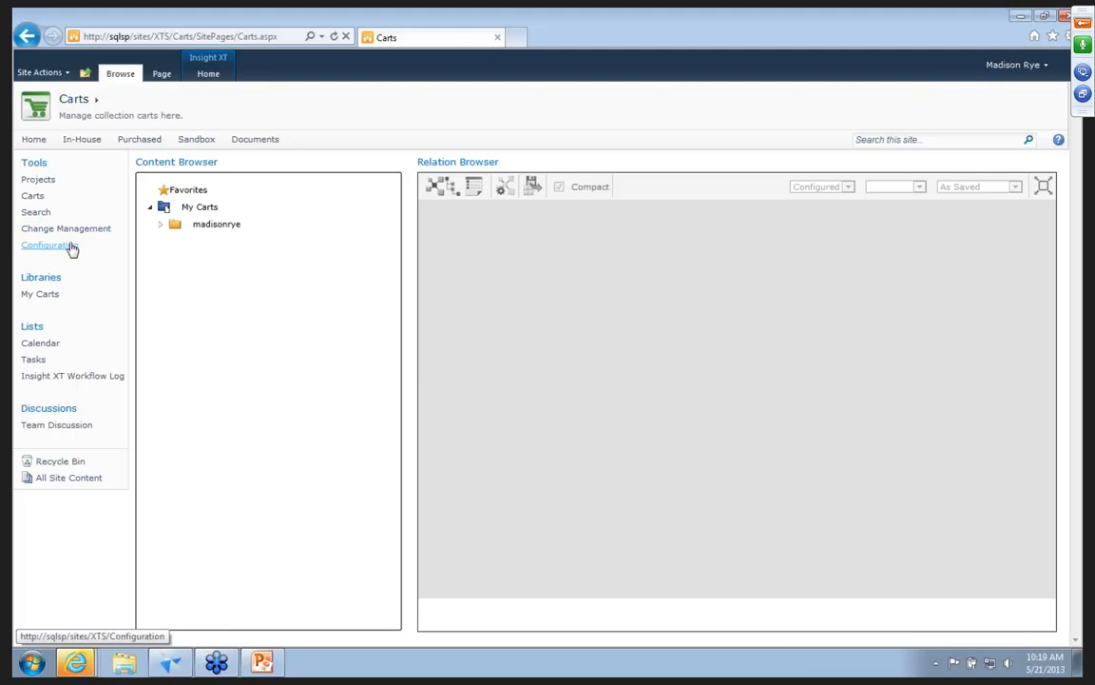
left_click(1015, 67)
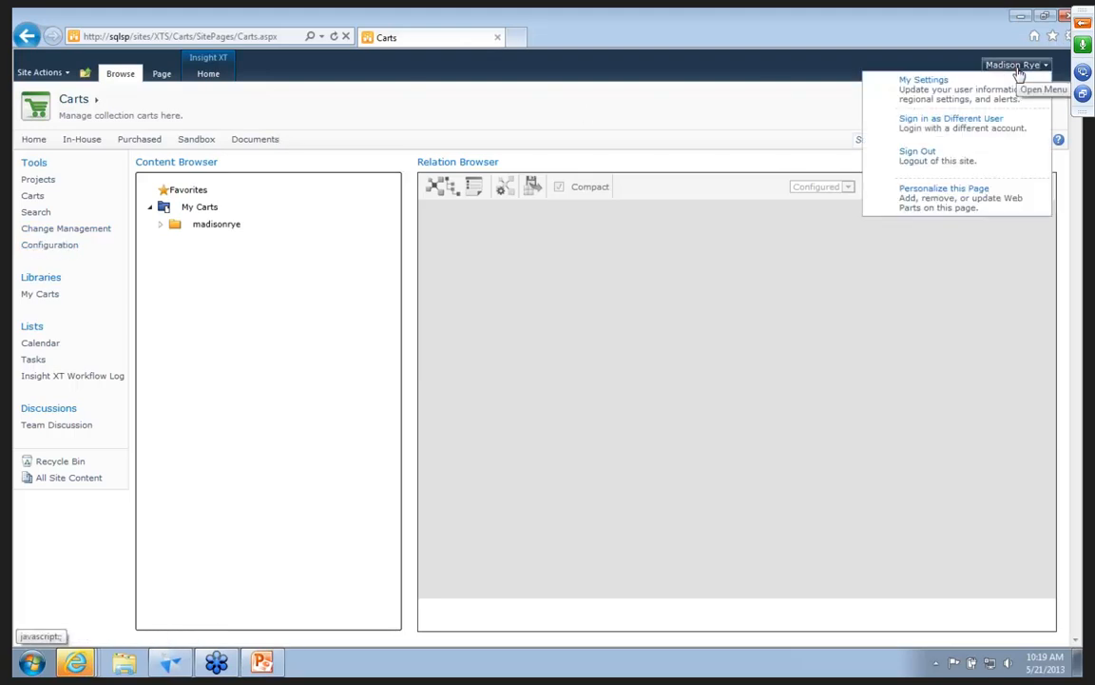
left_click(952, 128)
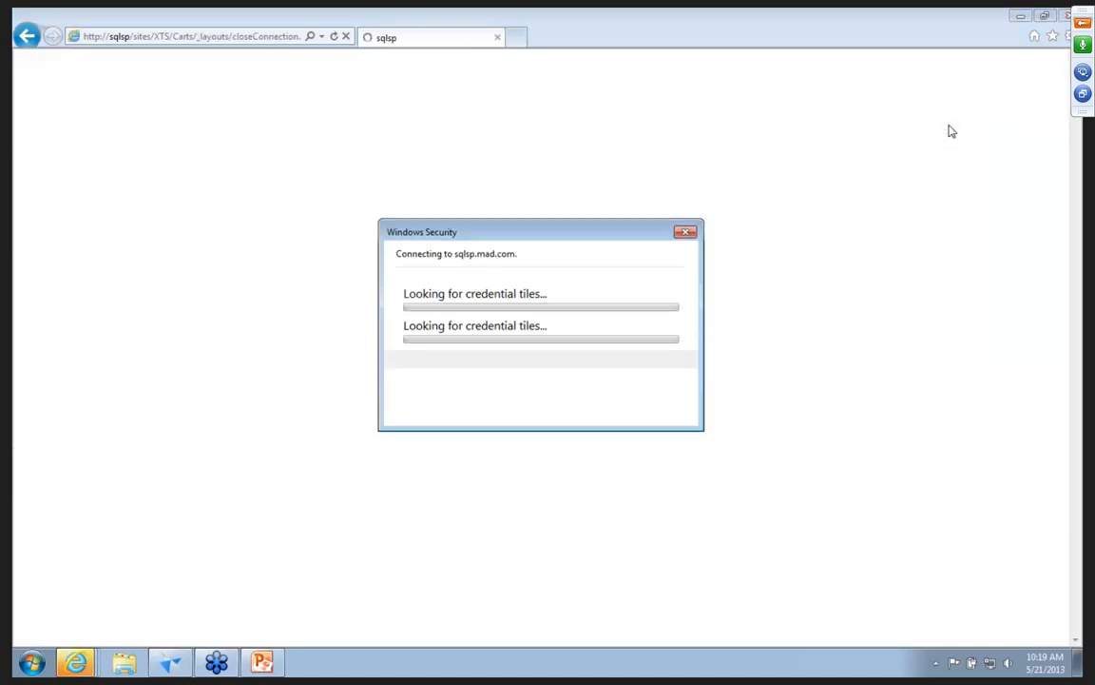
type("spadmin")
key("Tab")
type("p")
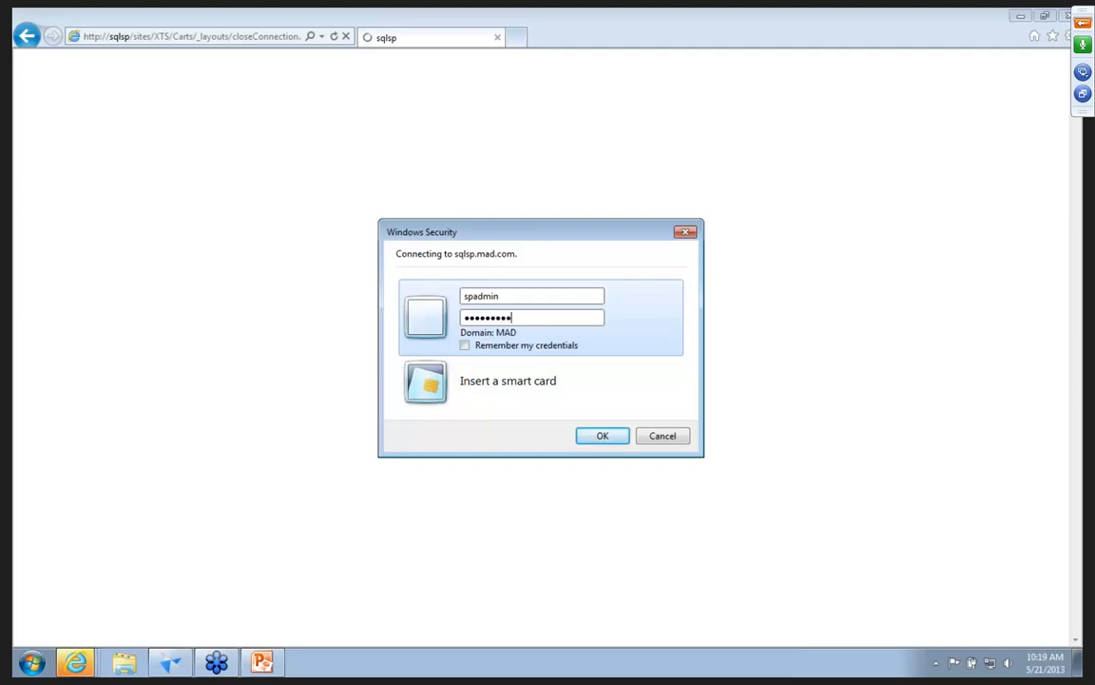
key("Return")
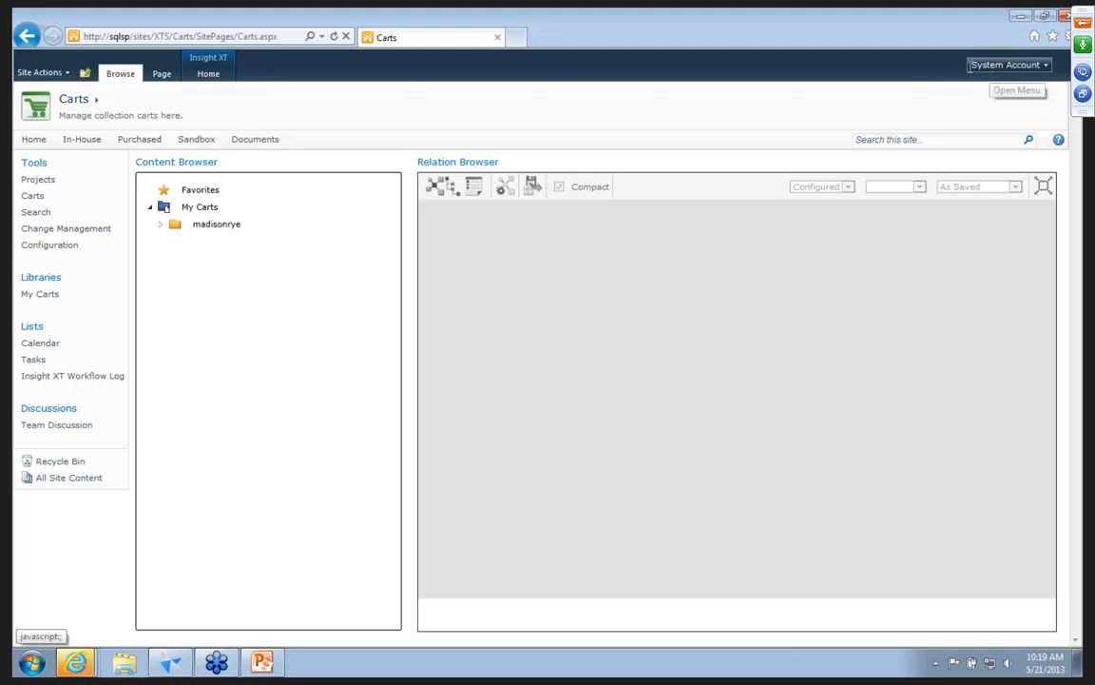
From the site's home page, review the permissions of its users and groups and the defined permission levels, and return home.
left_click(36, 140)
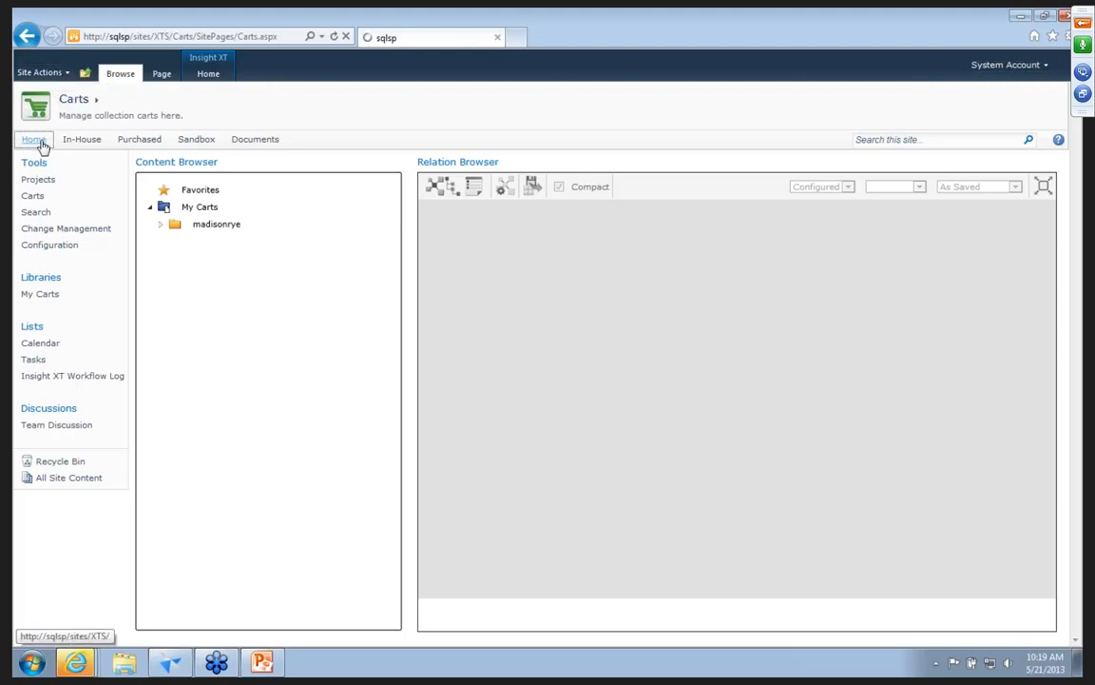
left_click(48, 74)
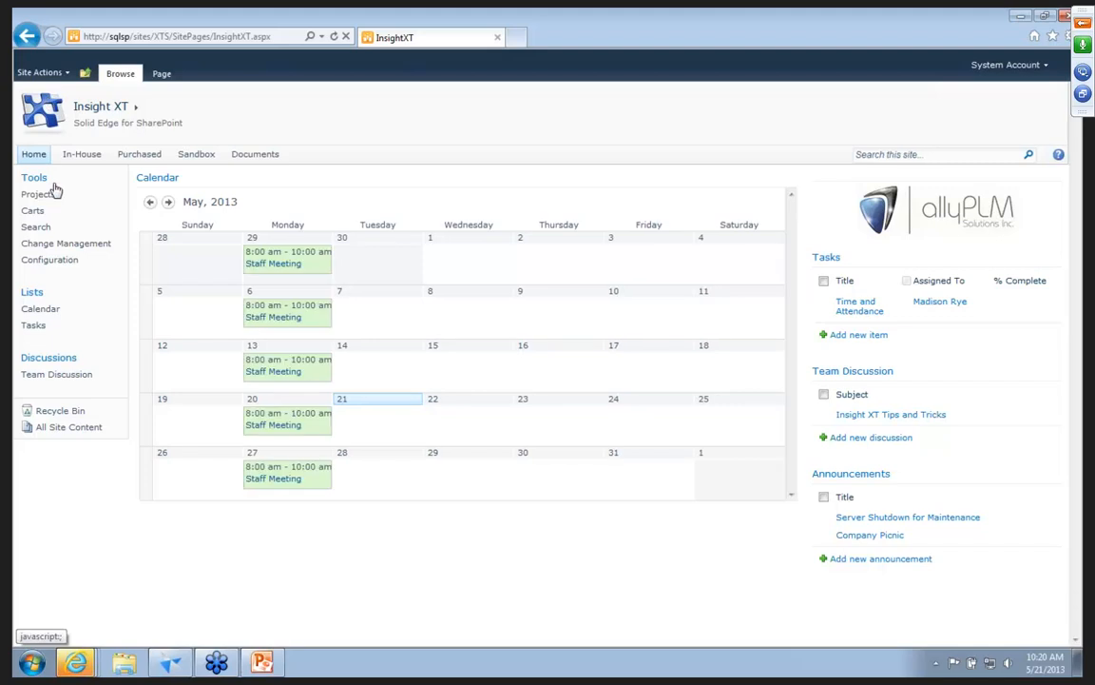
left_click(59, 378)
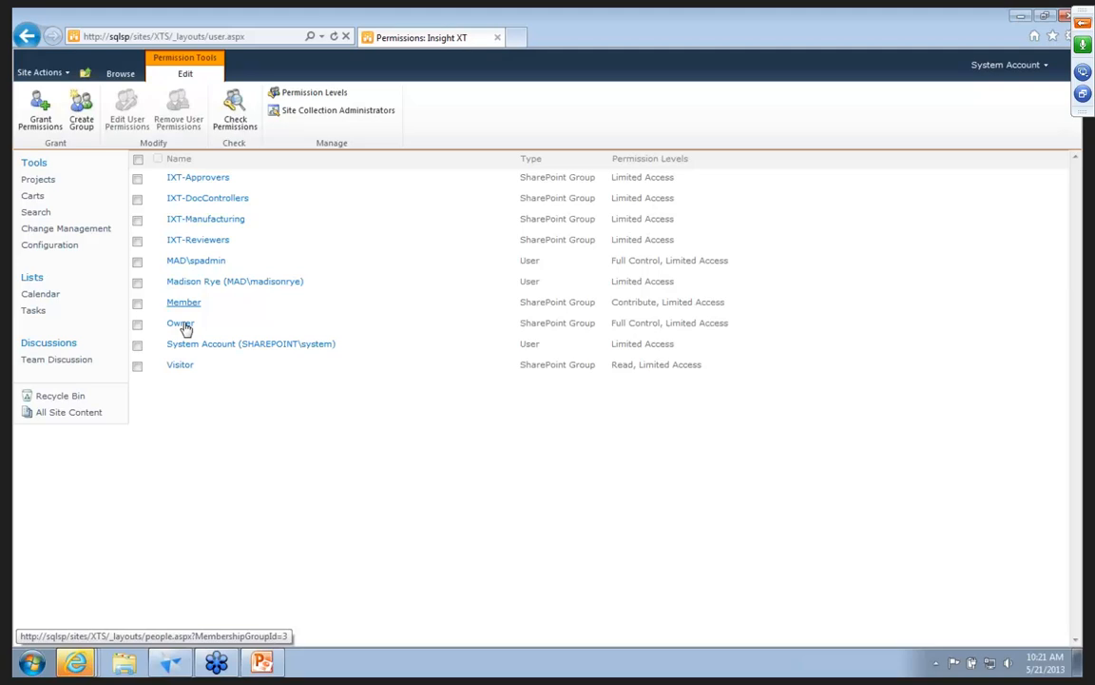
left_click(283, 100)
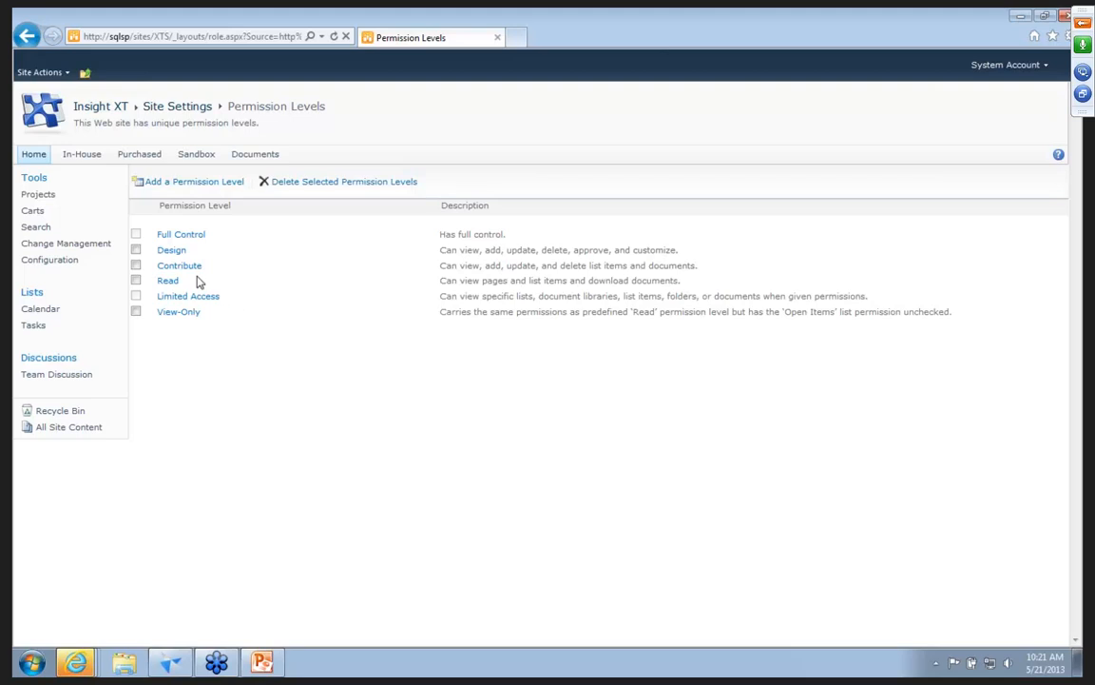
left_click(27, 157)
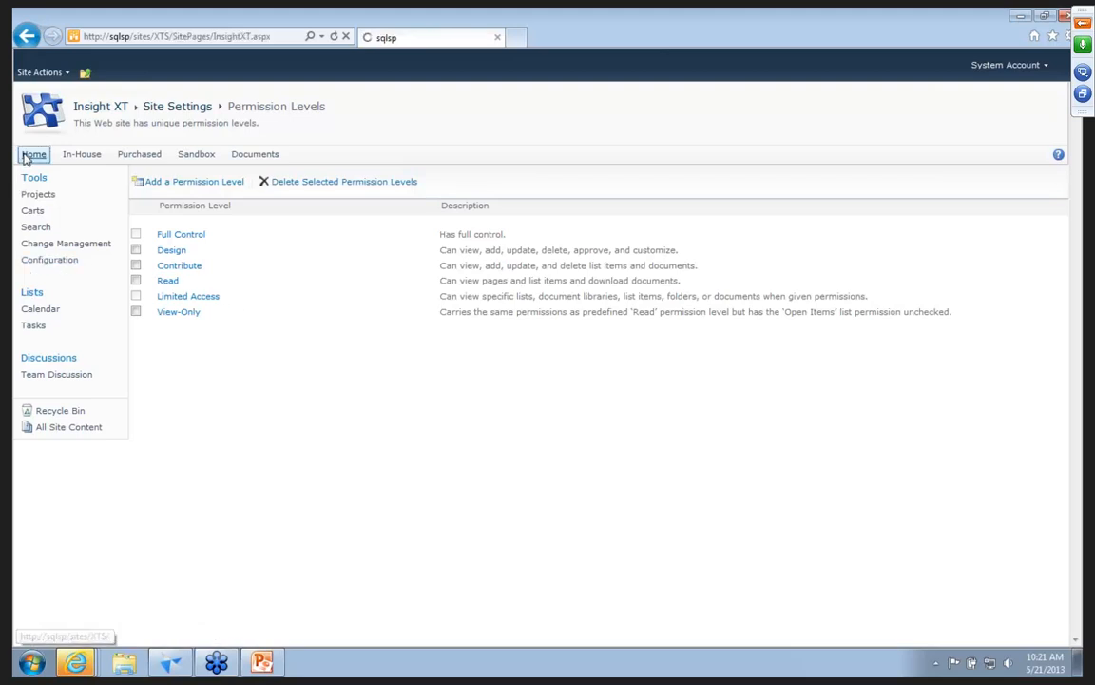
Review the Insight XT configuration pages, covering the status overview, Part Numbering, Revision Control and Update Drawings.
left_click(46, 260)
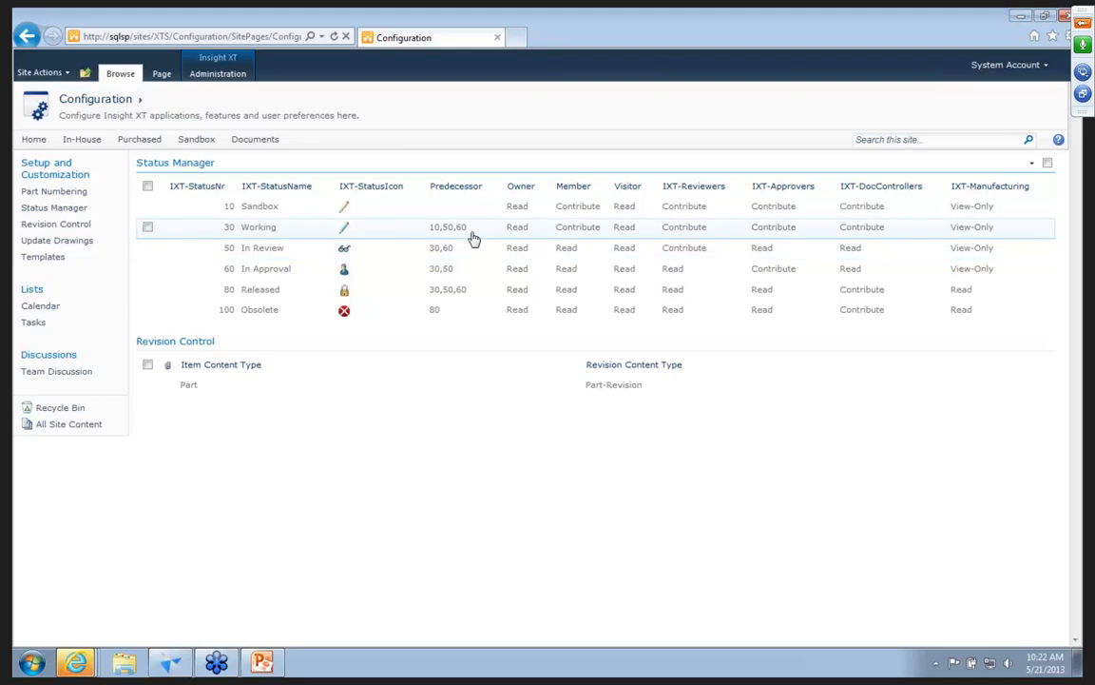
left_click(46, 196)
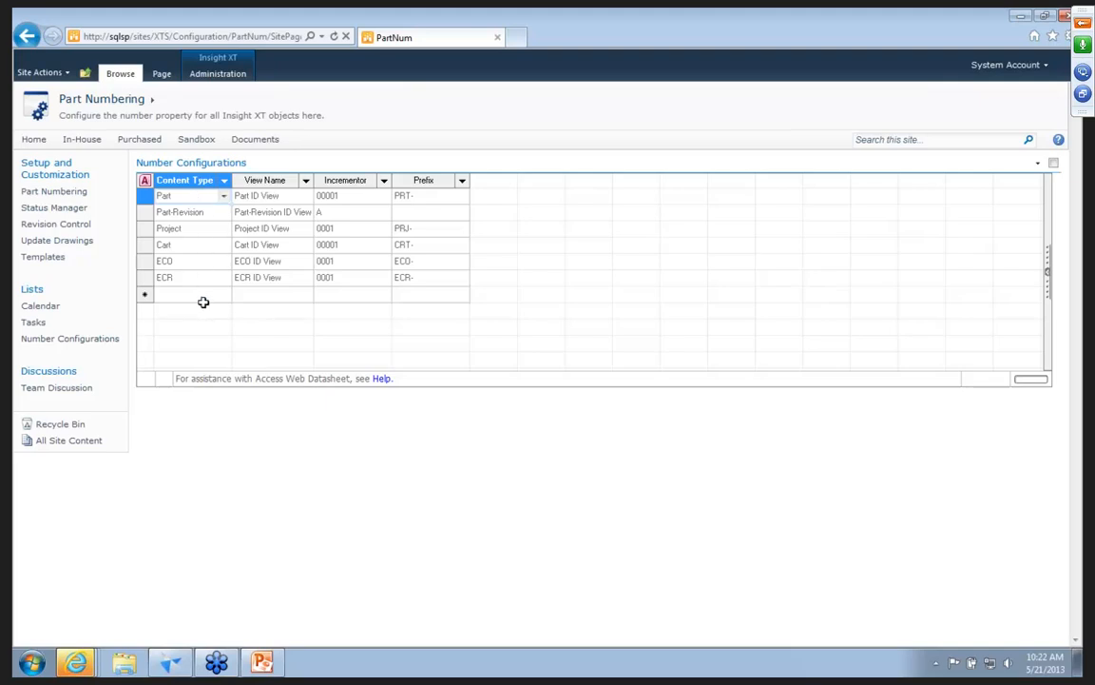
left_click(40, 225)
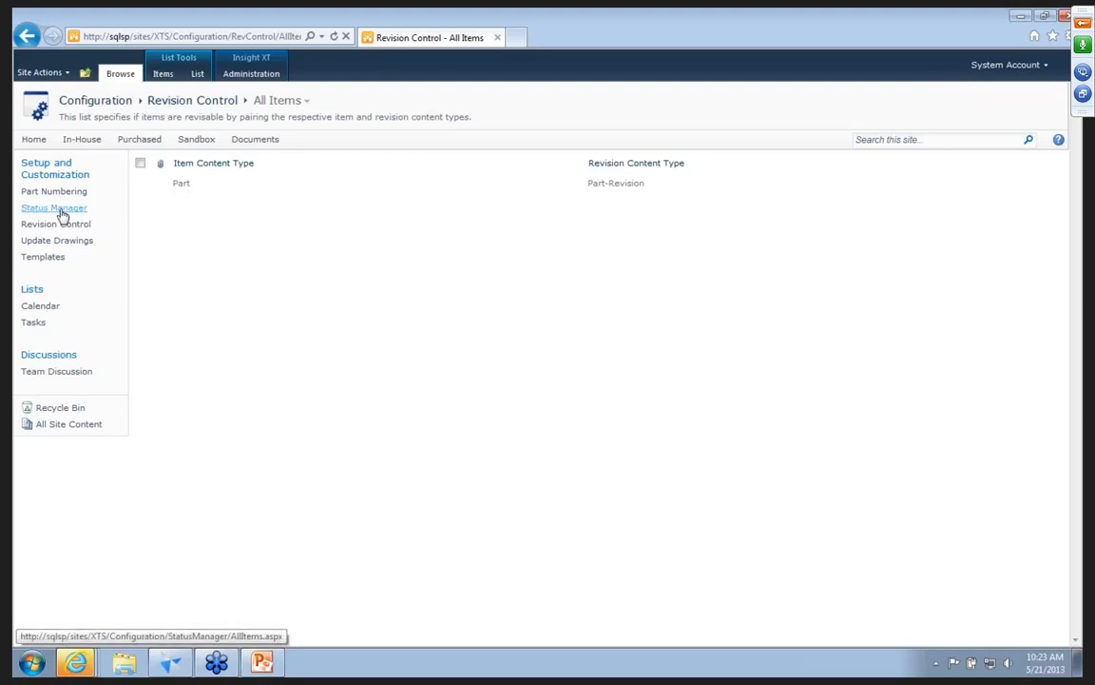
left_click(64, 240)
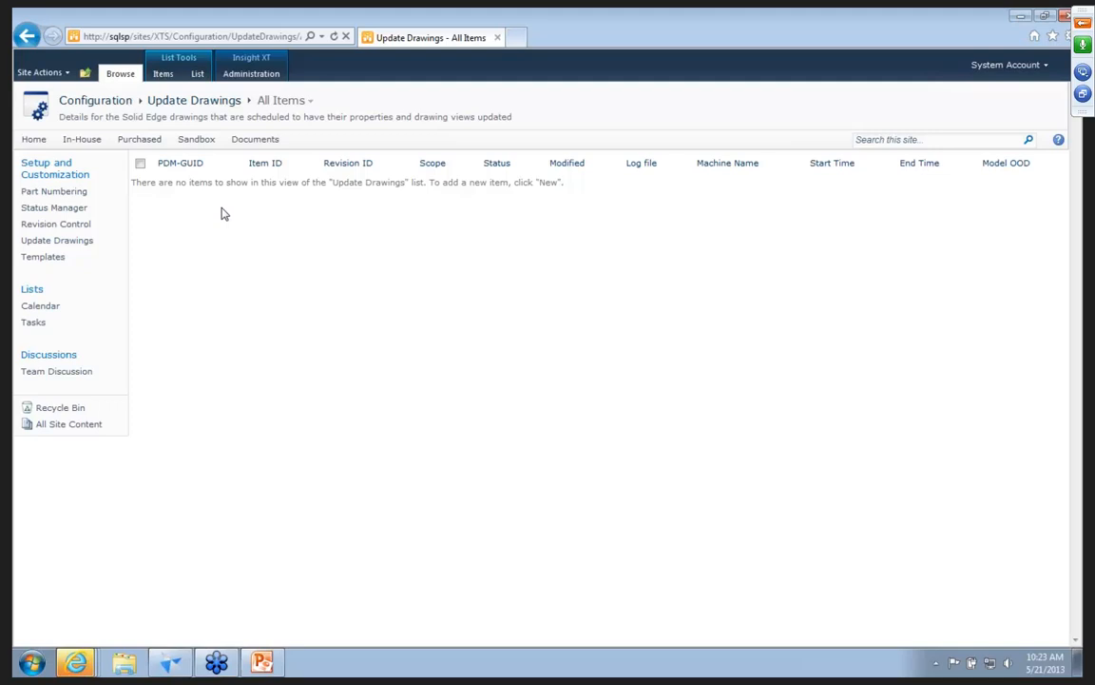
Review the Templates library in the Insight XT configuration, and return to the site's home page.
left_click(53, 256)
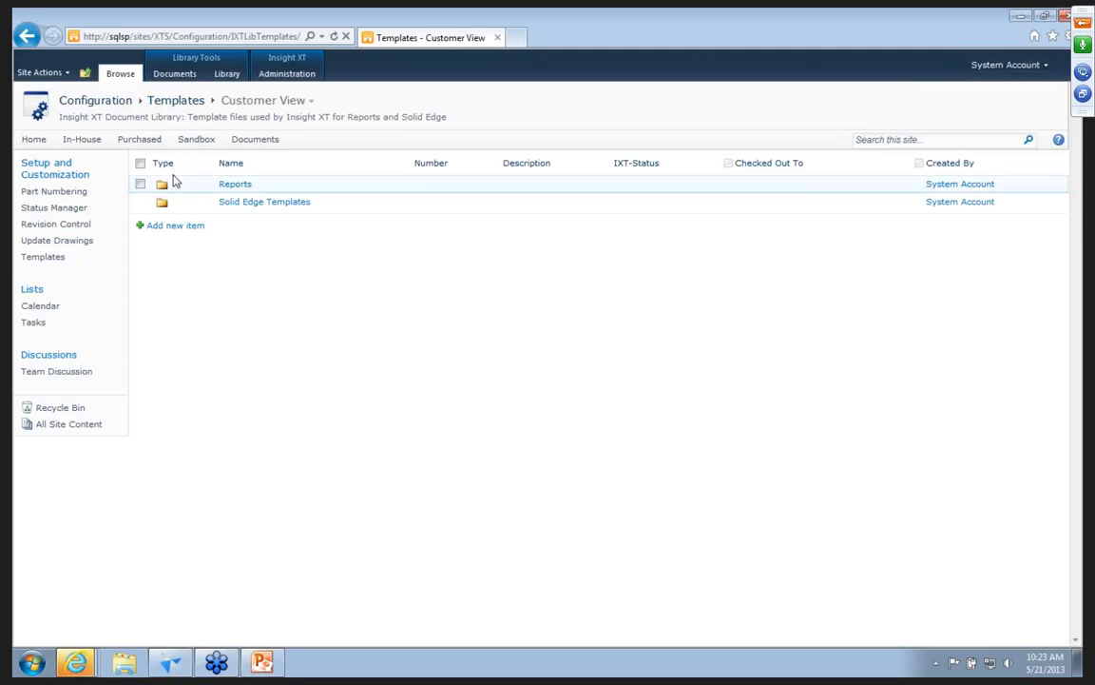
left_click(33, 141)
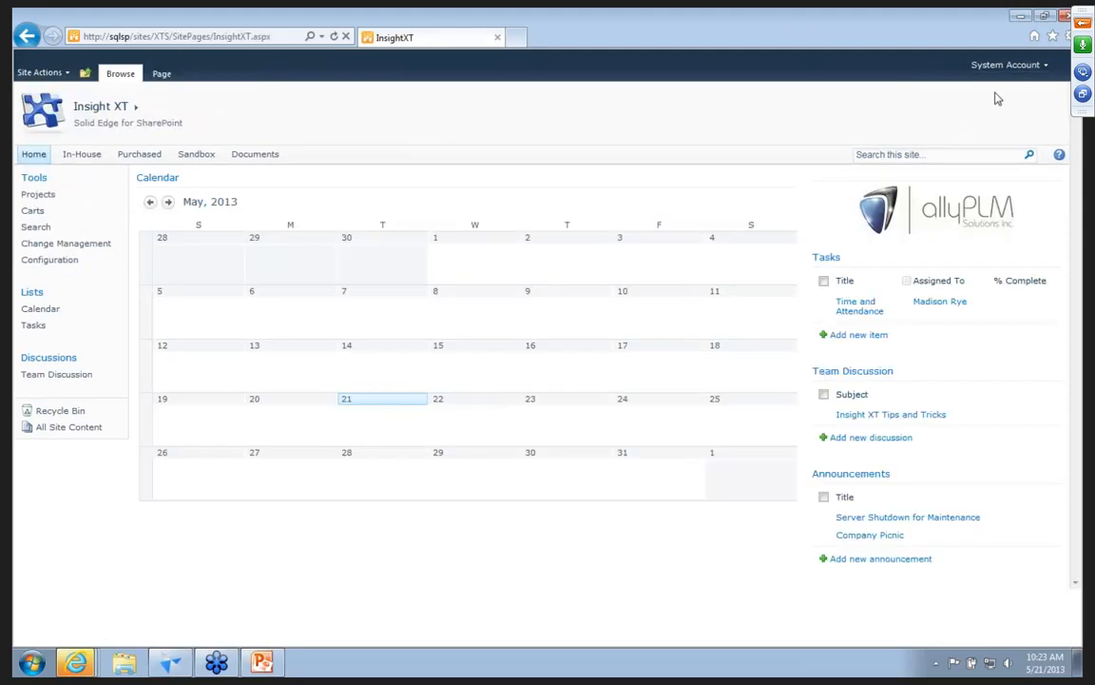
Sign in as a different user with the employee's user name and account password, and open the Change Management page.
left_click(1026, 69)
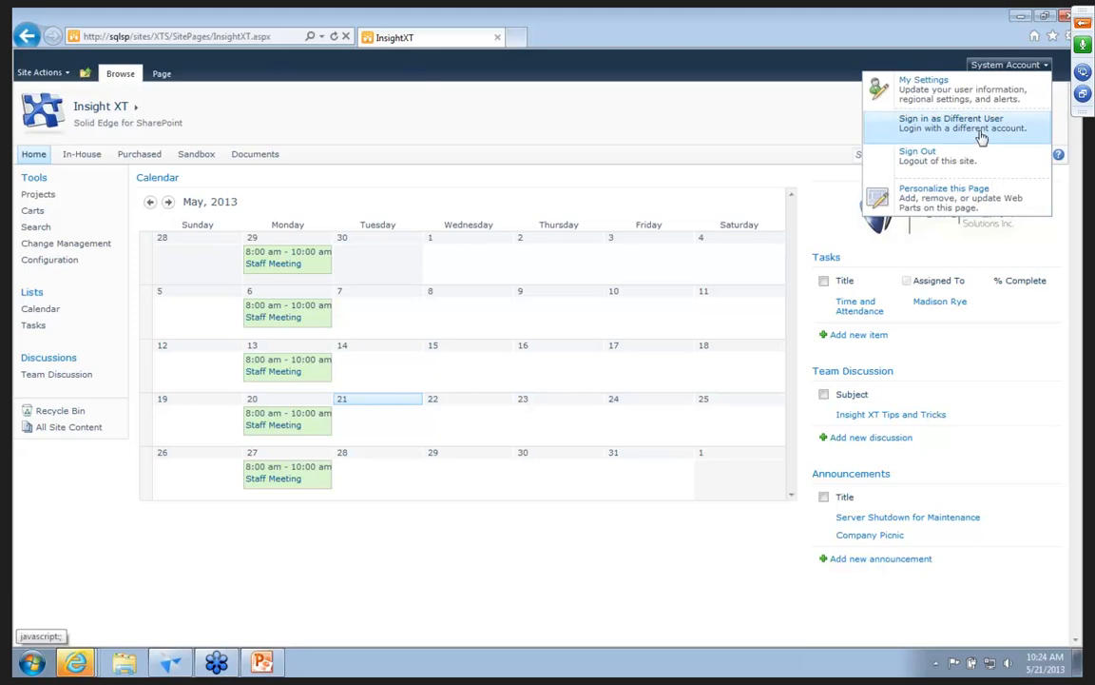
left_click(951, 122)
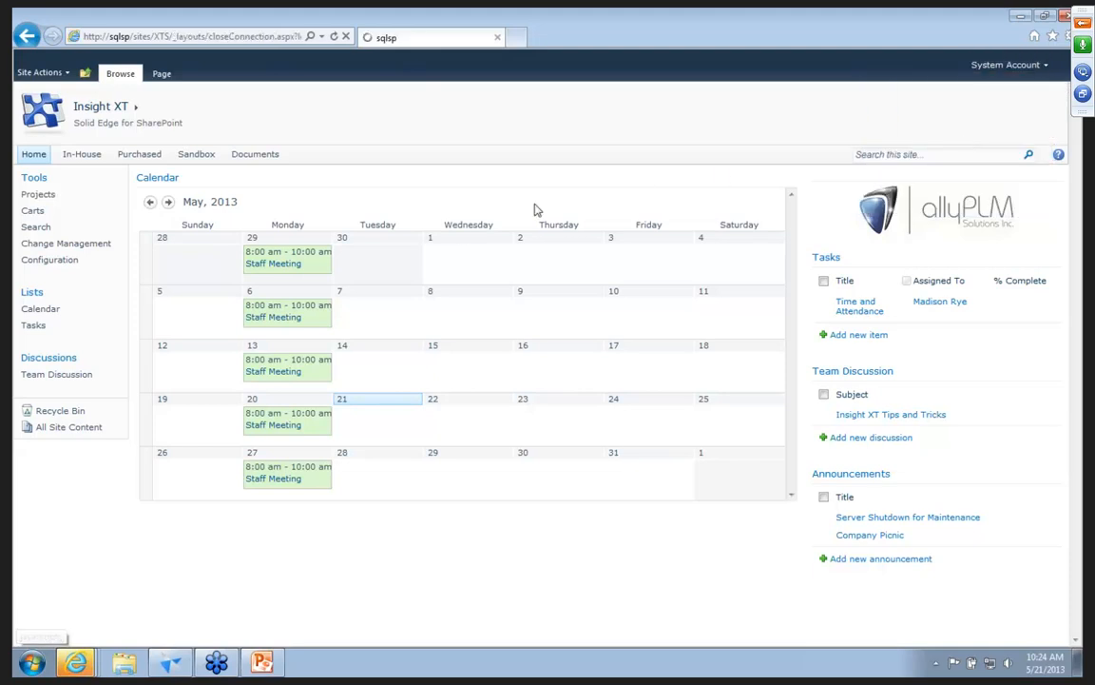
left_click(509, 338)
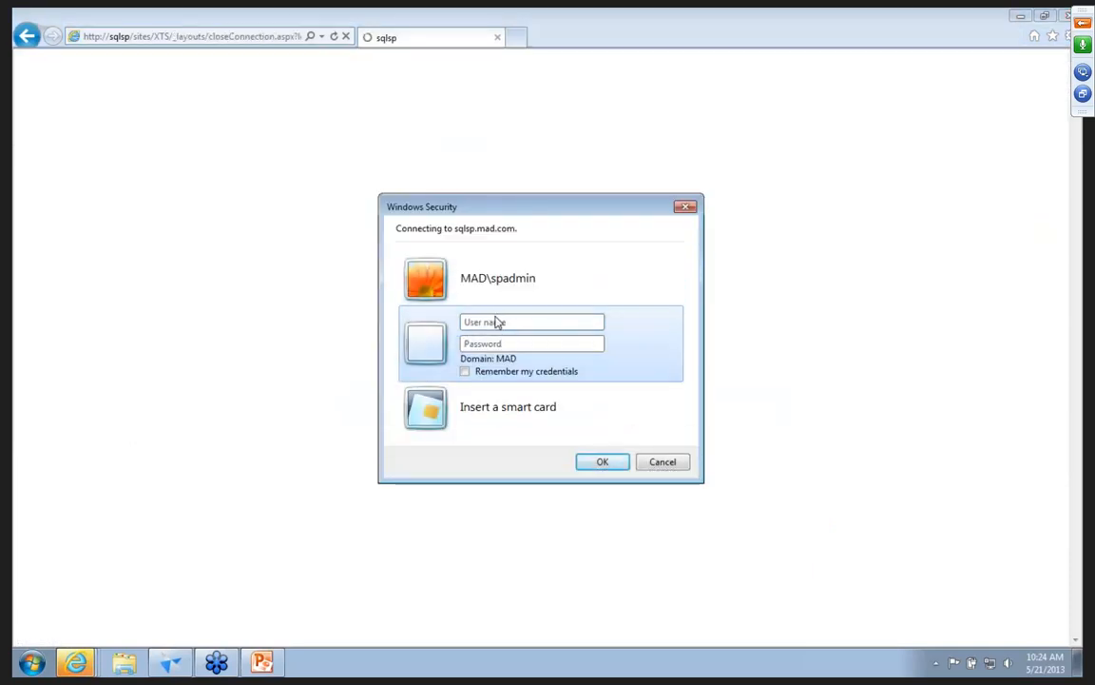
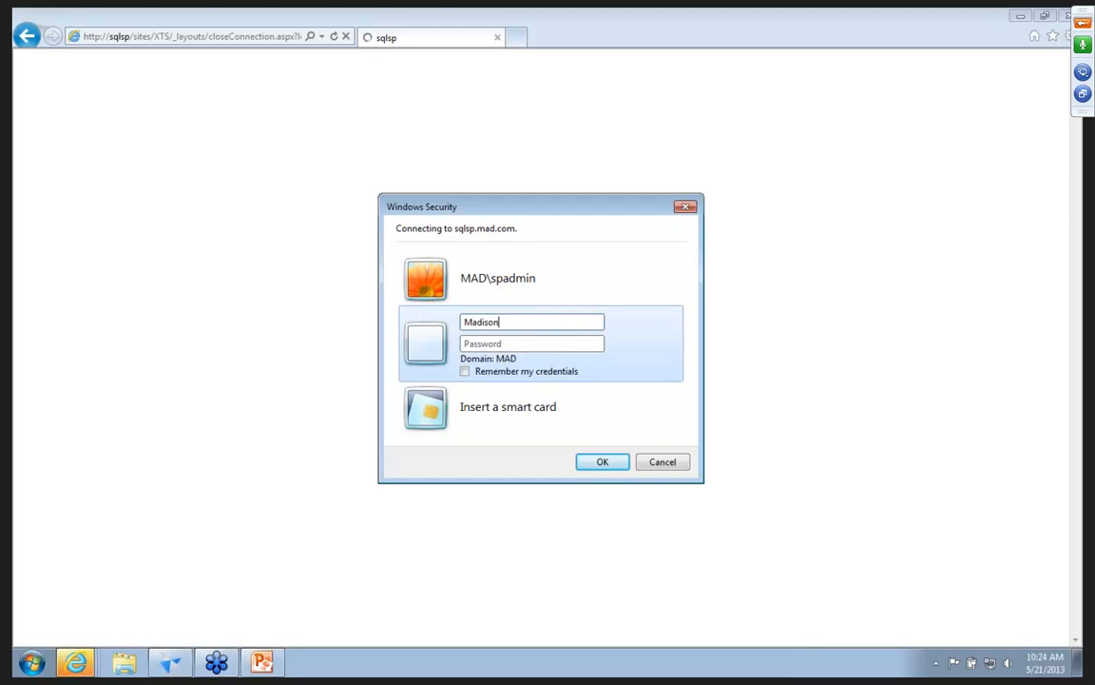
key("Tab")
type("pass@word1")
key("Return")
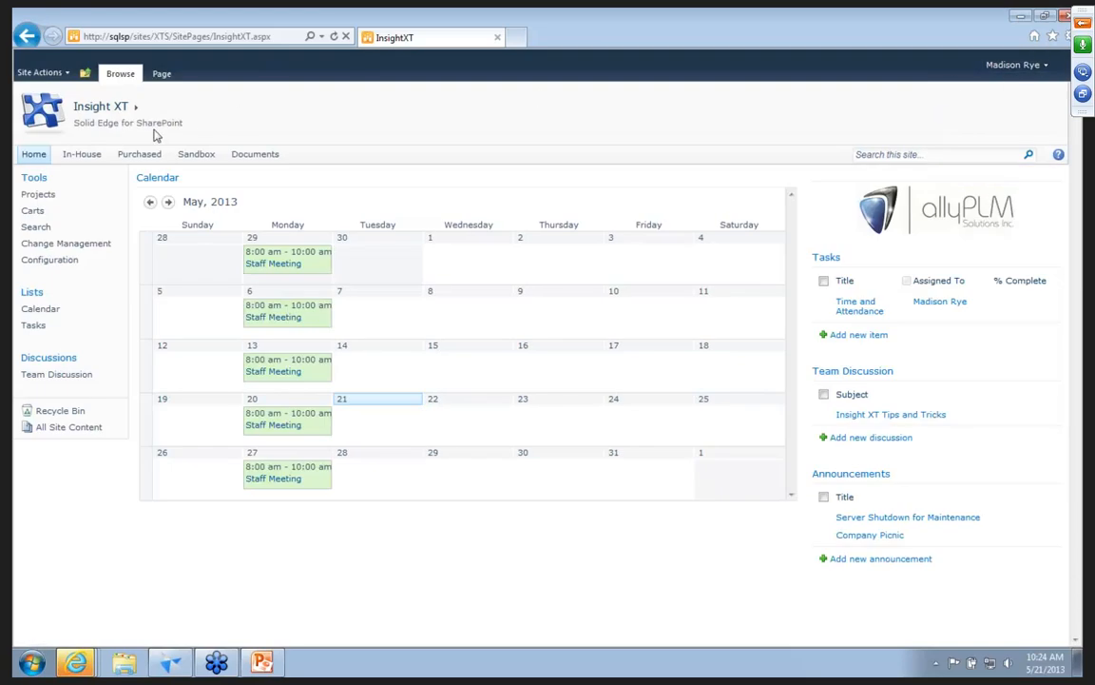
left_click(39, 245)
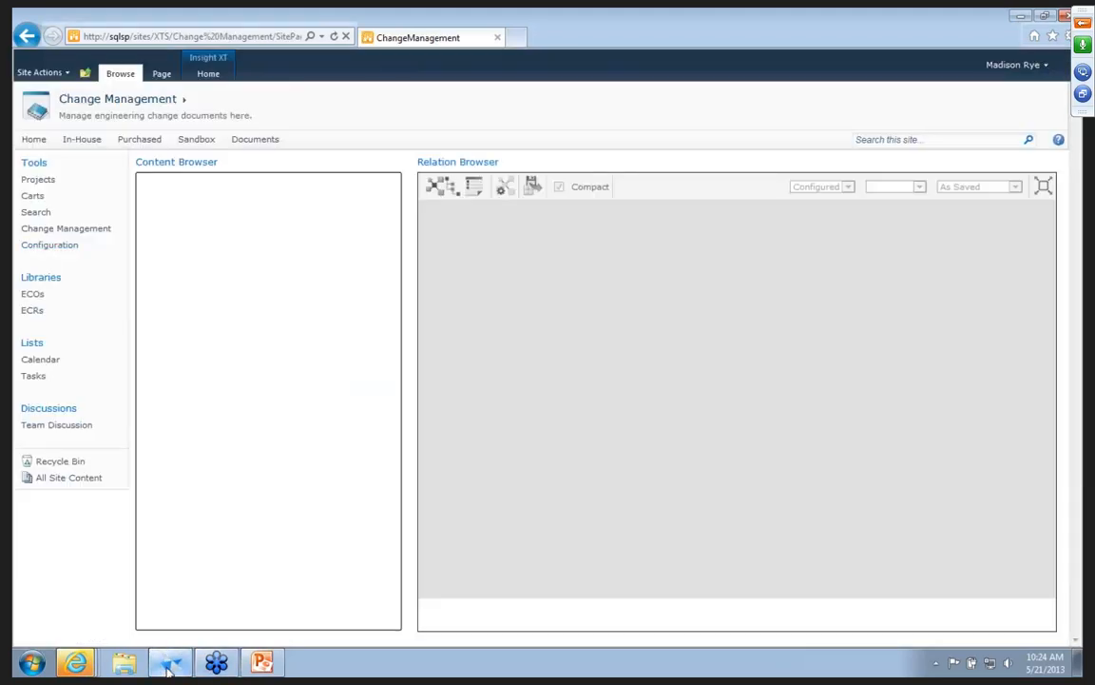
Switch to Solid Edge and hide the front fairing ST-00119/A in the motorcycle assembly.
left_click(169, 666)
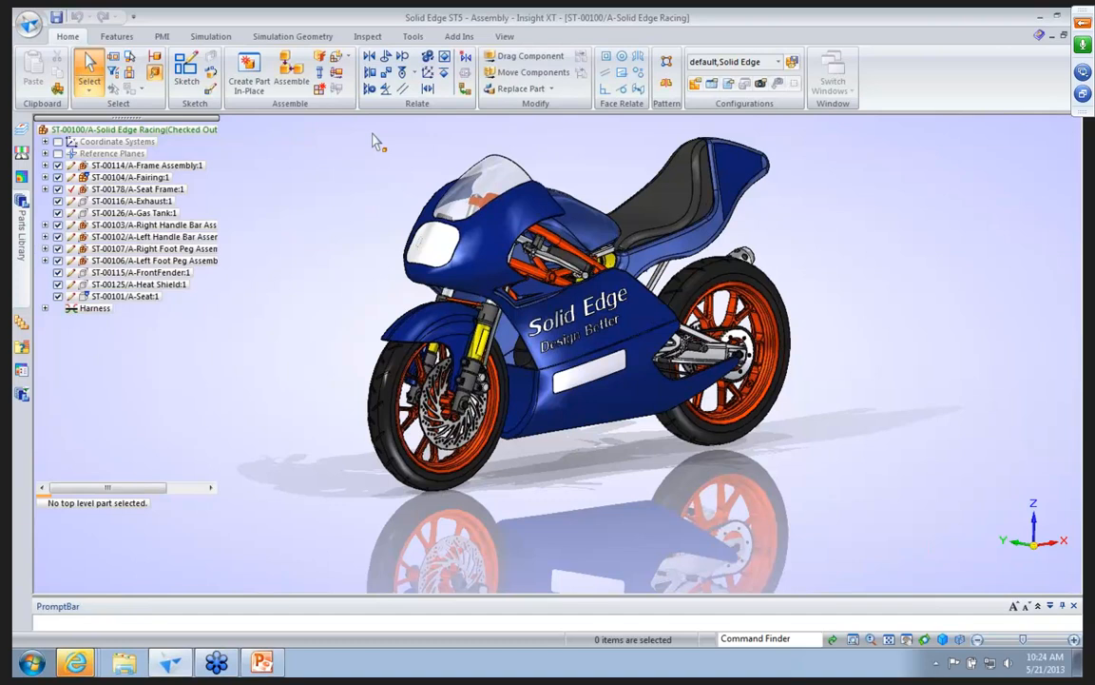
right_click(475, 249)
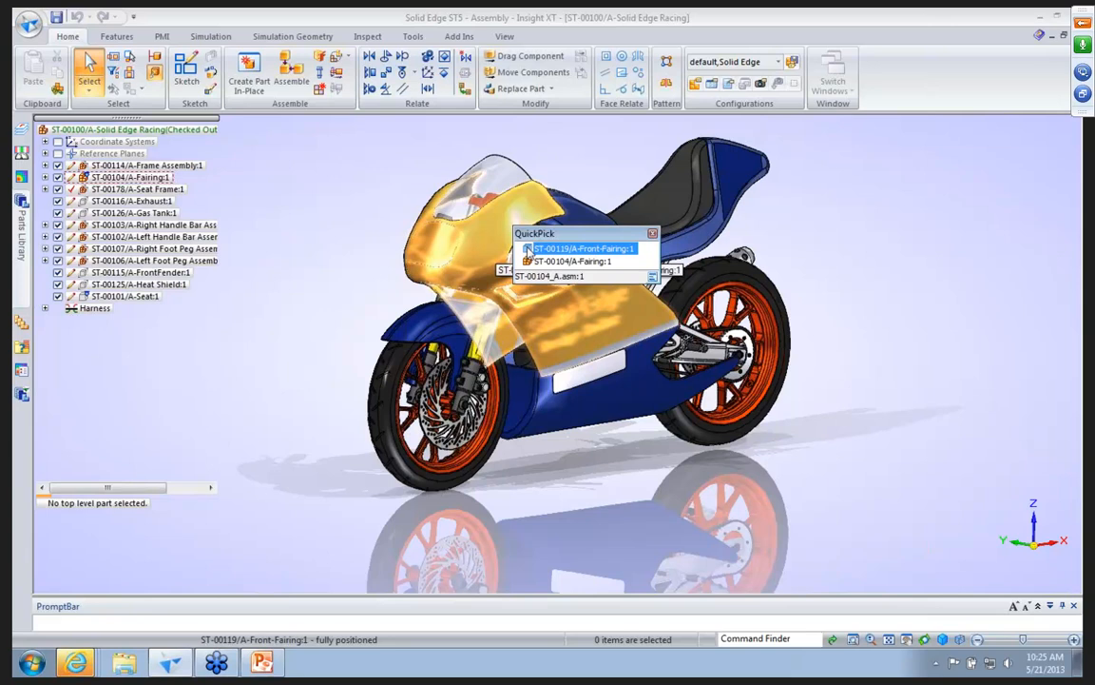
left_click(471, 250)
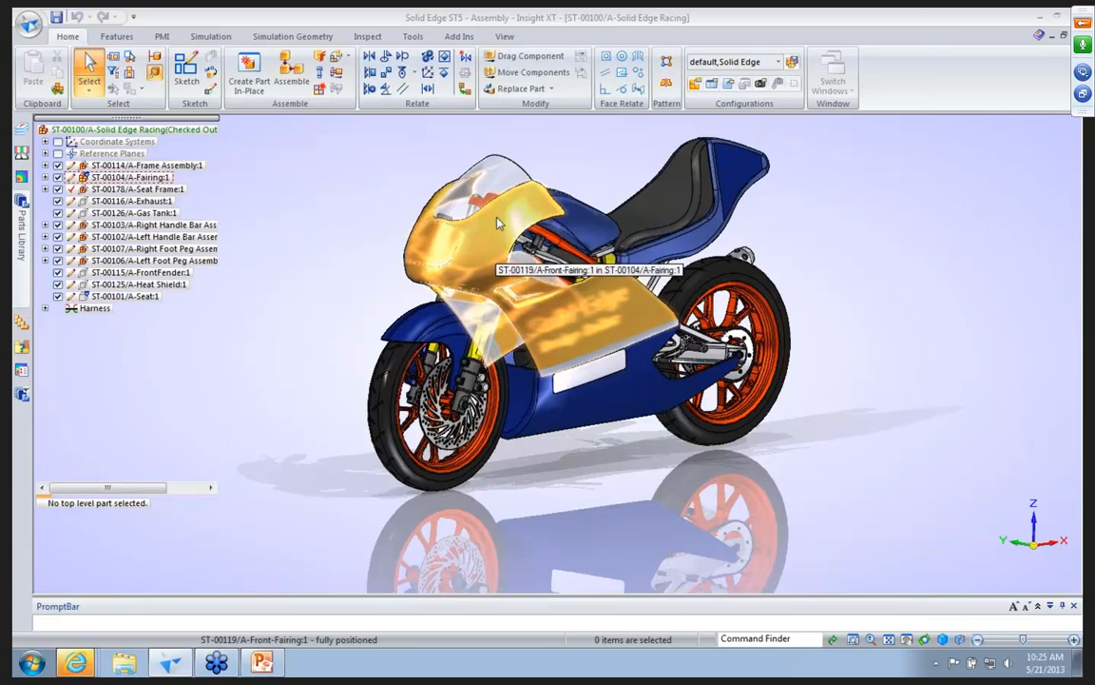
left_click(497, 223)
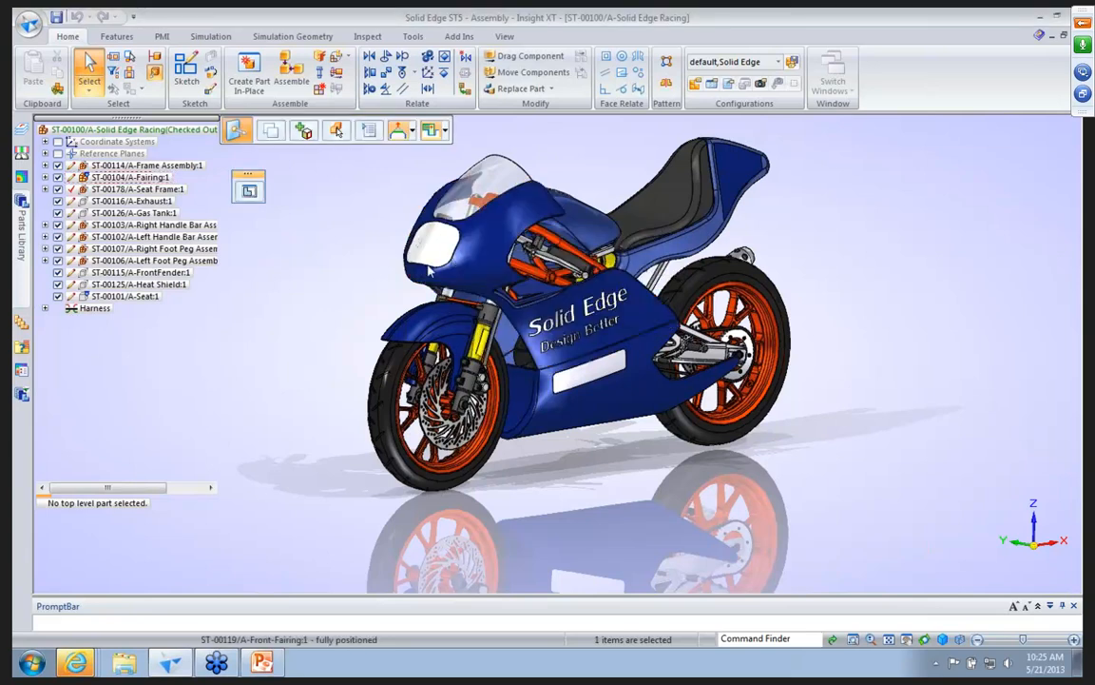
right_click(353, 260)
left_click(360, 251)
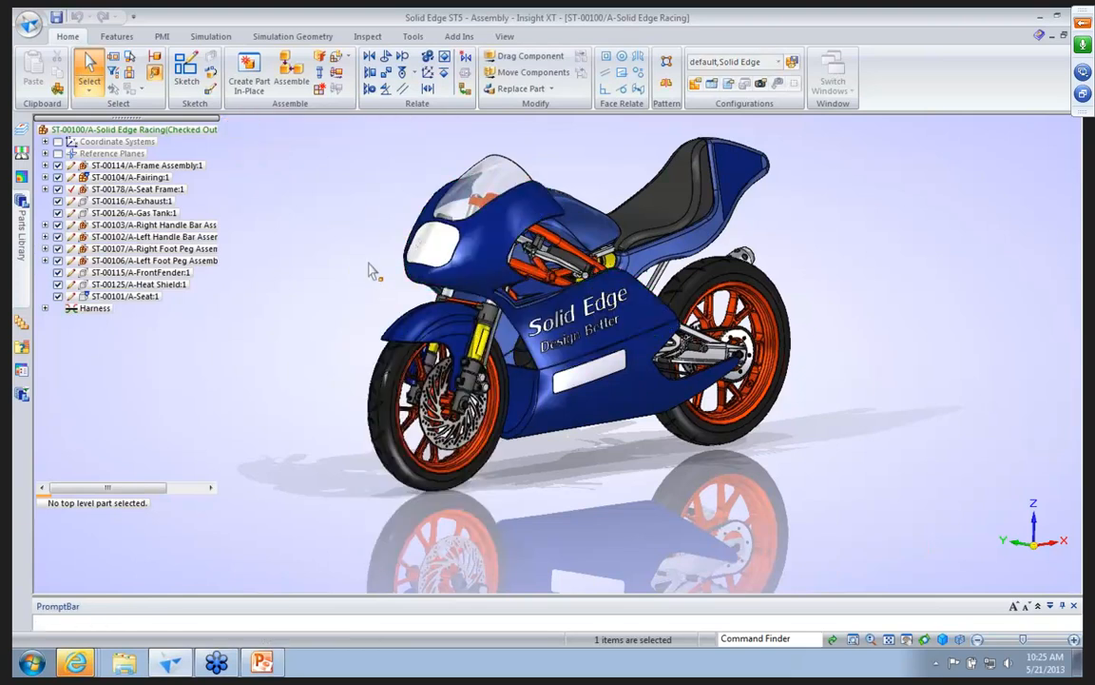
Hide the windshield ST-00117/A so the front fork area of the motorcycle can be inspected.
left_click(484, 184)
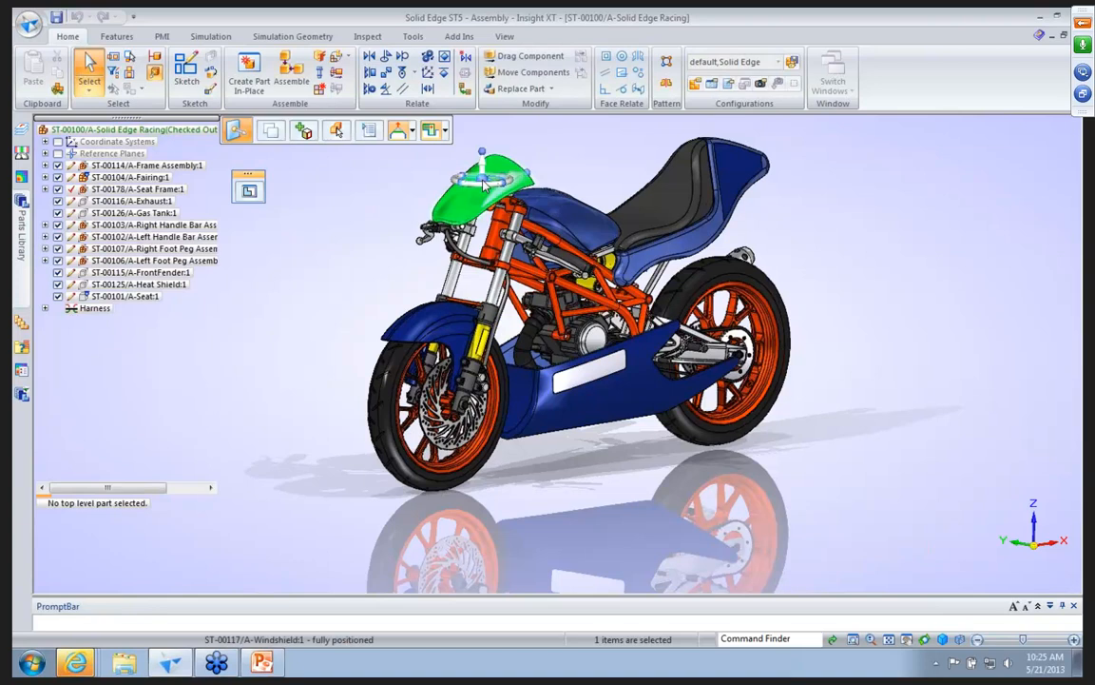
right_click(484, 182)
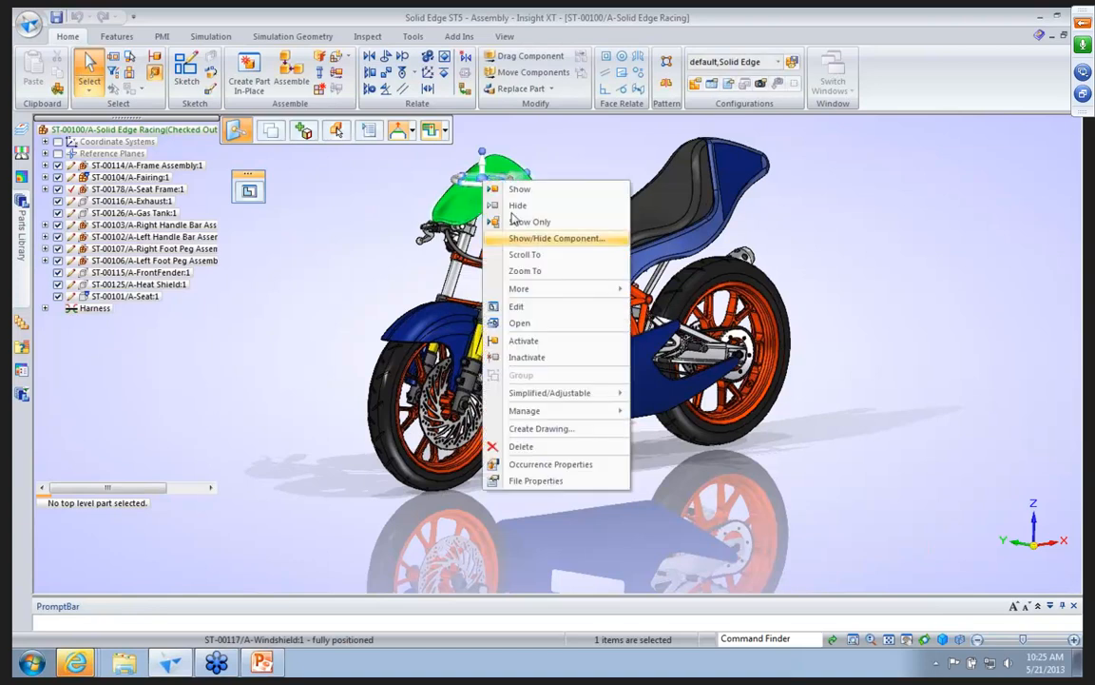
left_click(551, 146)
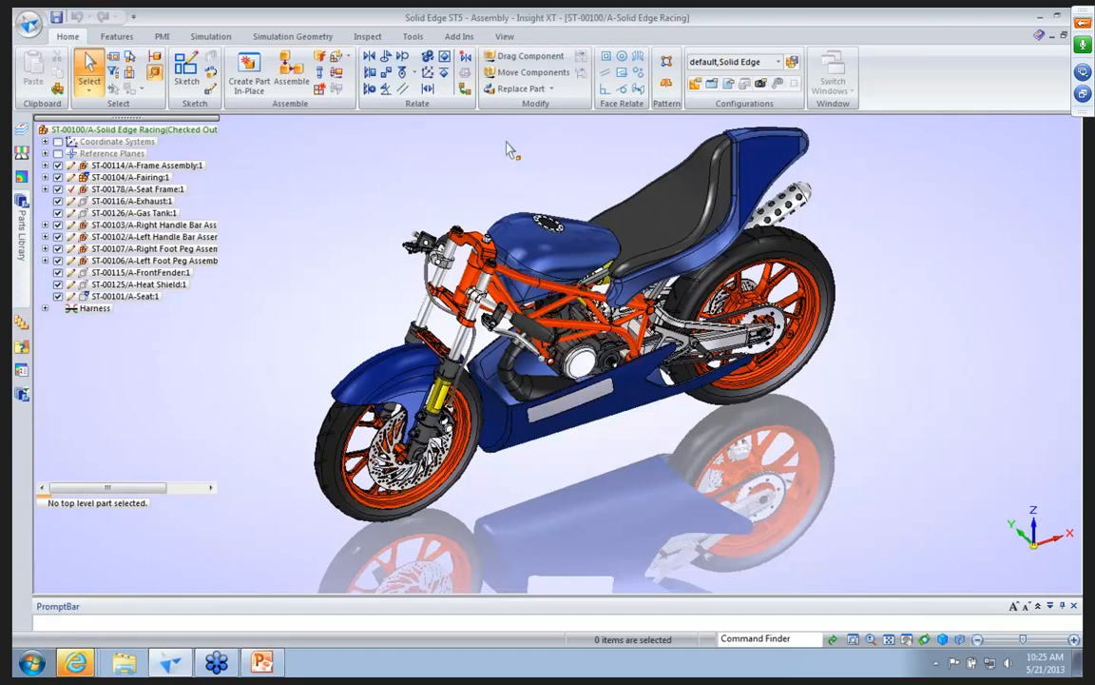
scroll(506, 149, "up", 2)
middle_click_drag(506, 153, 580, 223)
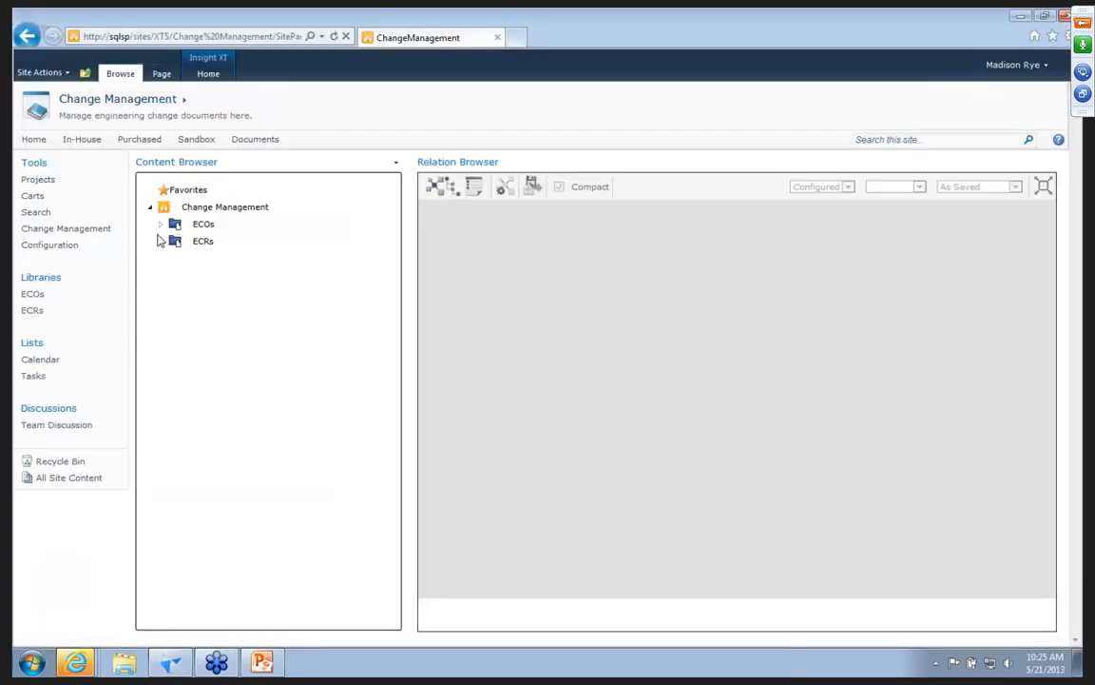
In the browser, create a new ECR in the ECRs library with an assigned number and the title "stiffen yoke".
left_click(161, 241)
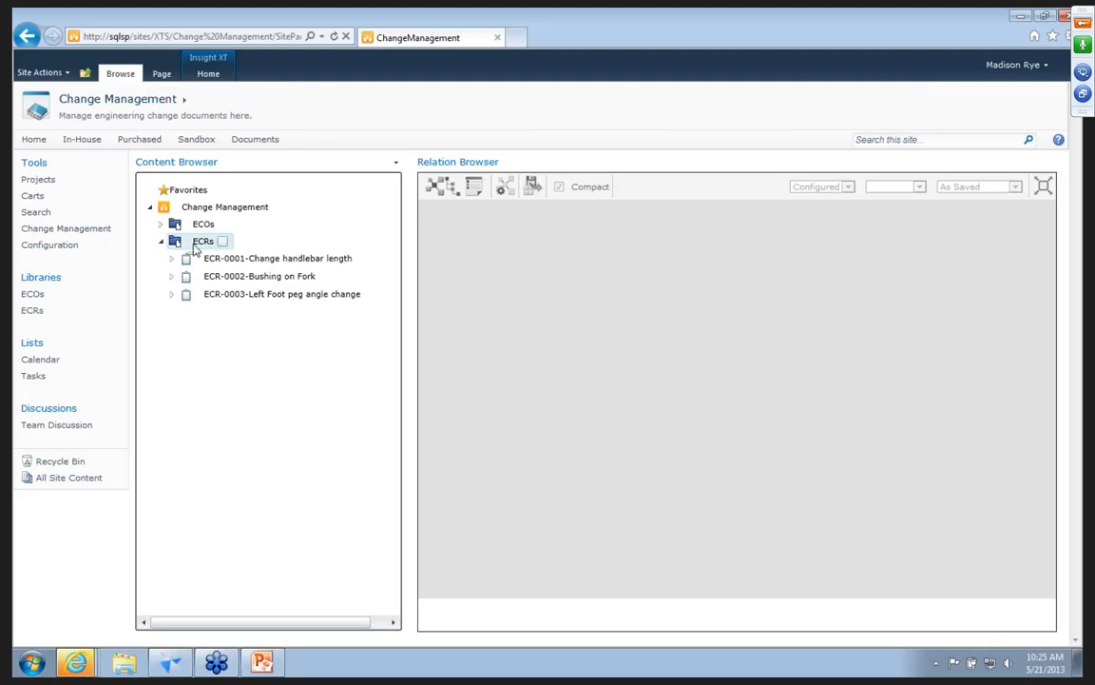
left_click(195, 244)
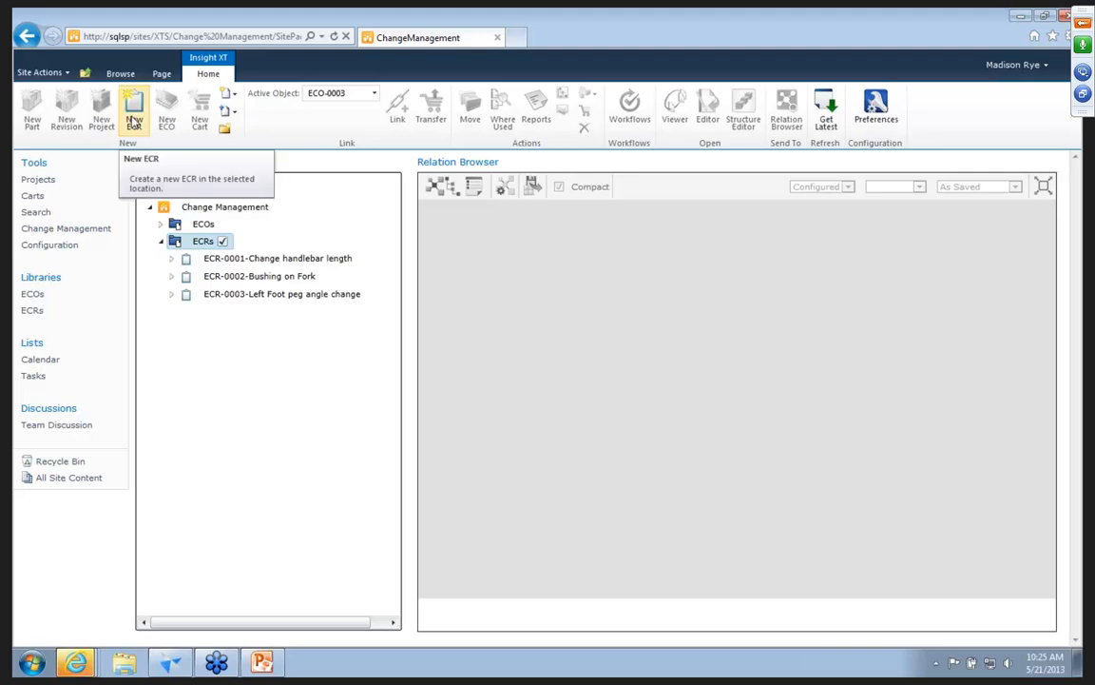
left_click(135, 122)
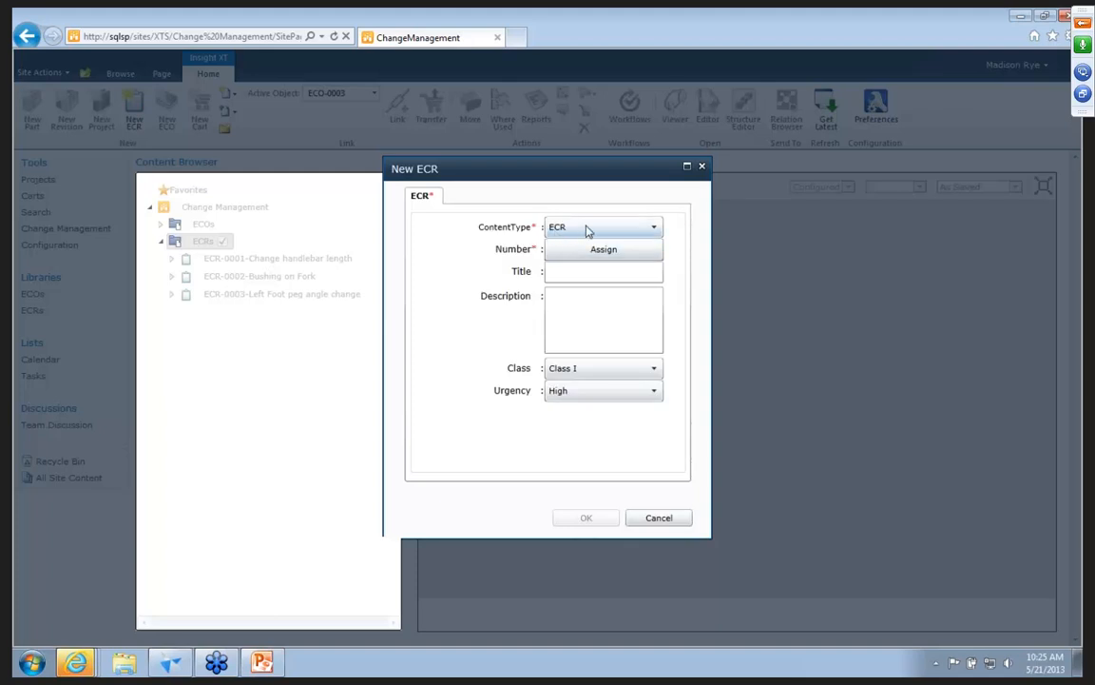
left_click(570, 254)
left_click(566, 273)
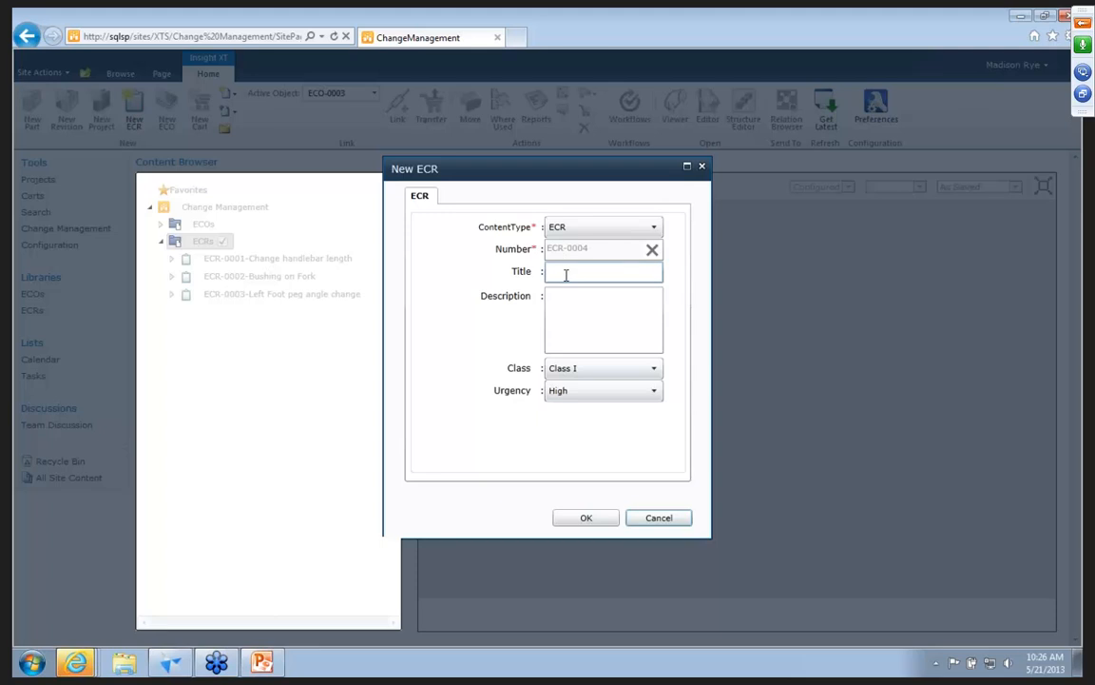
type("stiffen yoke")
left_click(587, 517)
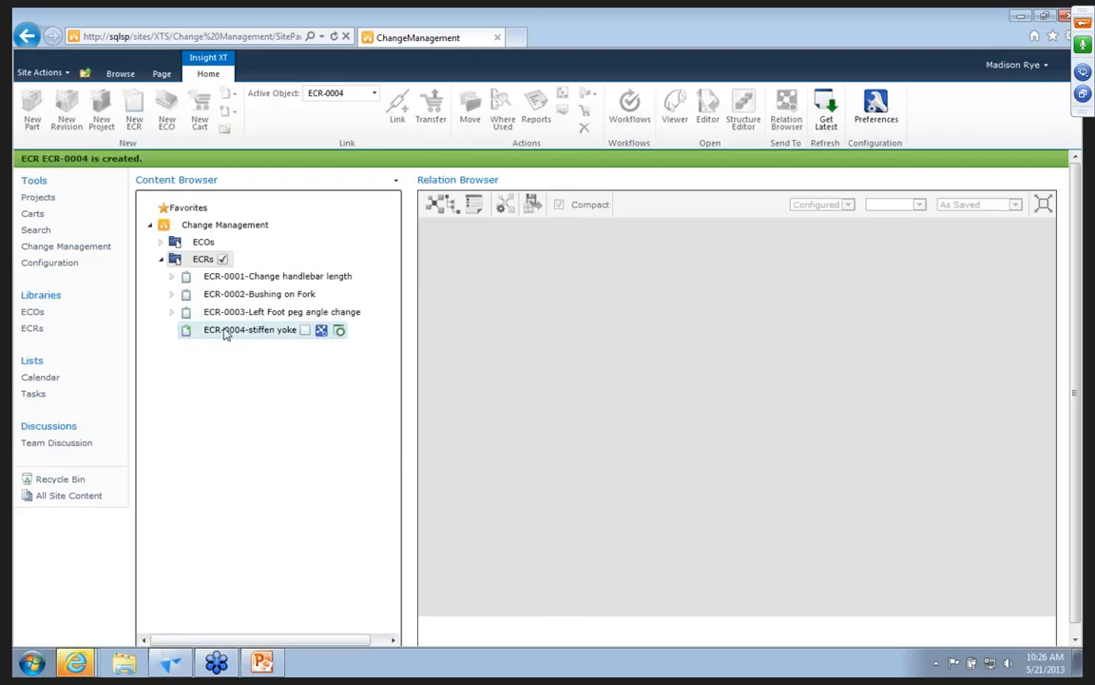
Search the Insight XT site for items whose Title contains "*Fork*".
left_click(35, 232)
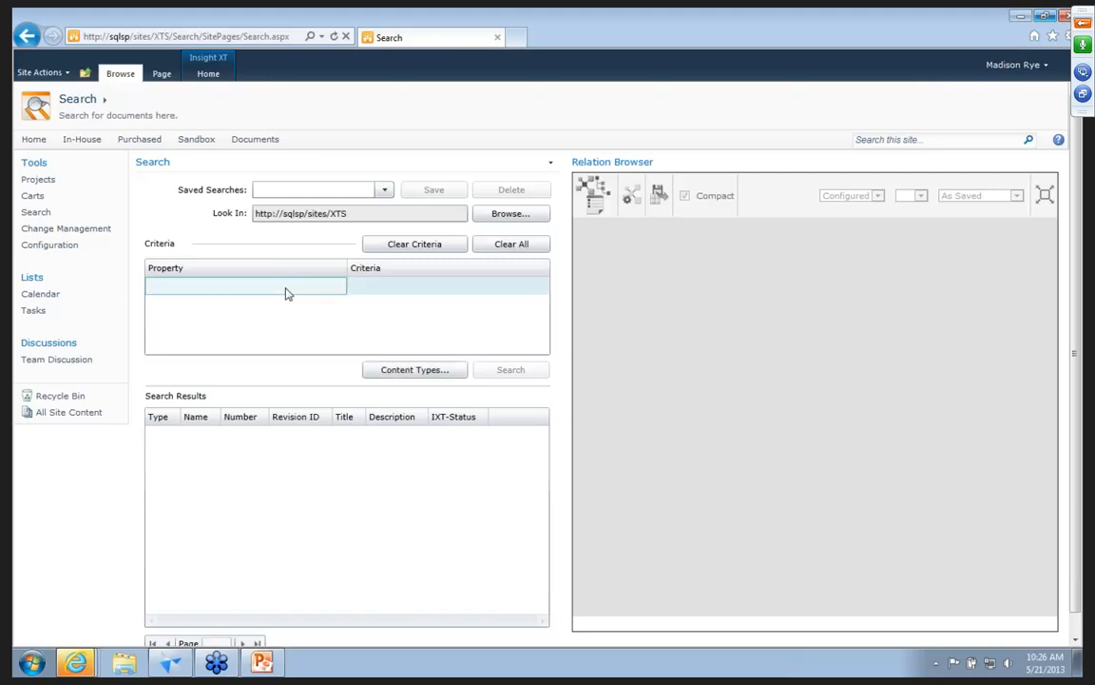
left_click(291, 288)
left_click_drag(343, 358, 344, 386)
scroll(346, 389, "down", 3)
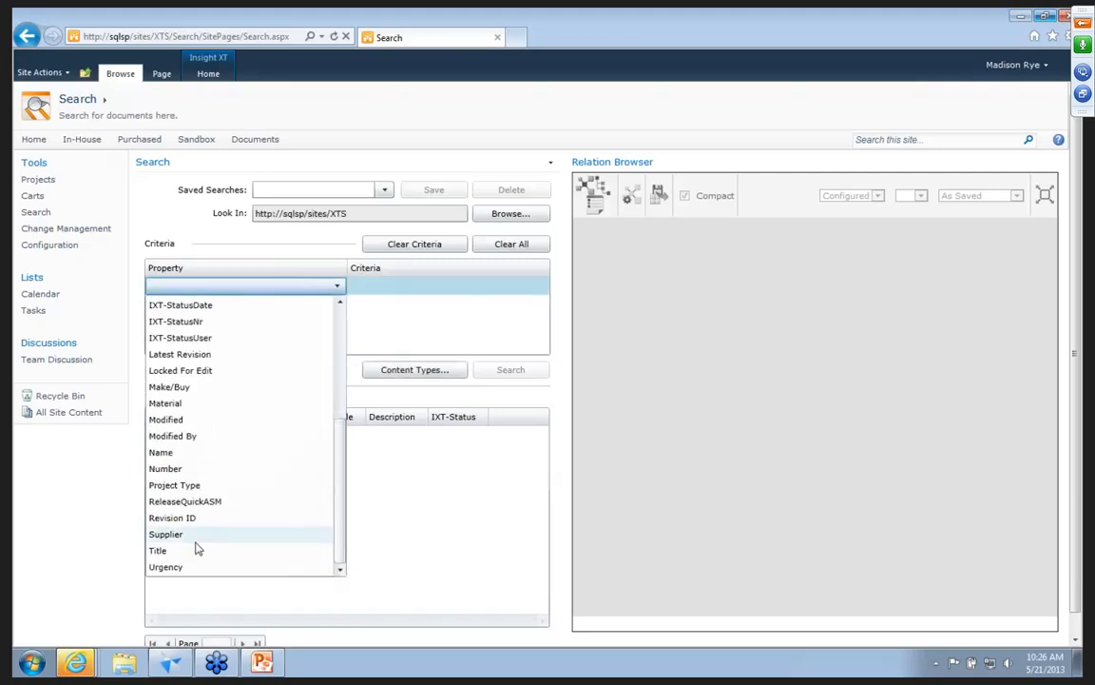
left_click(196, 548)
left_click(419, 285)
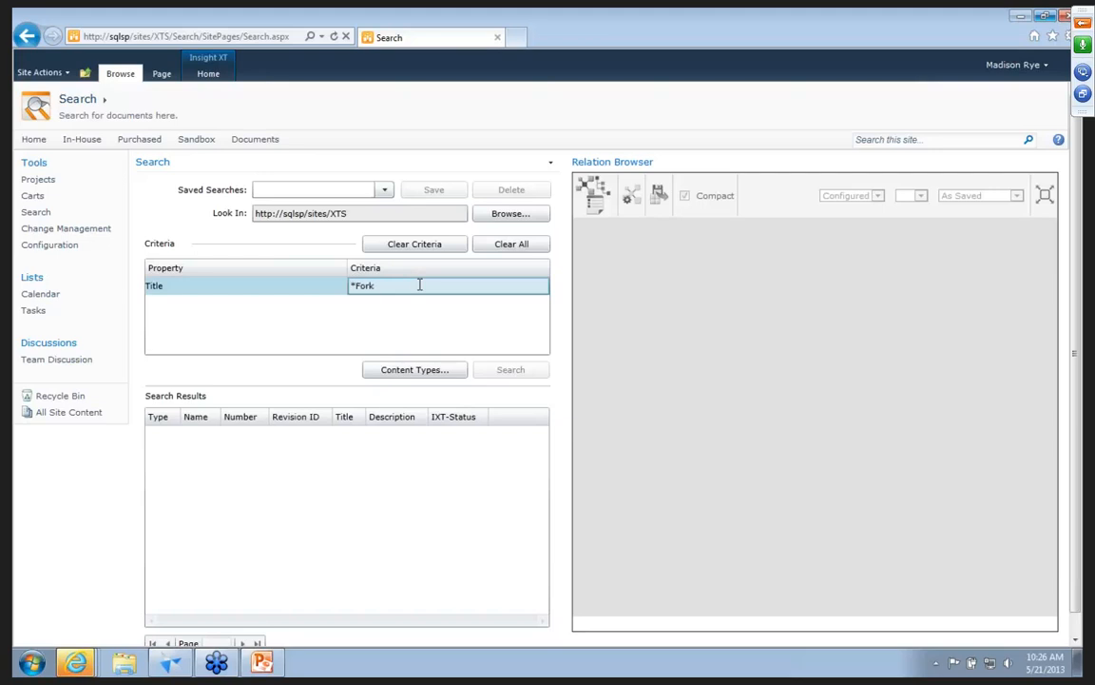
key("Return")
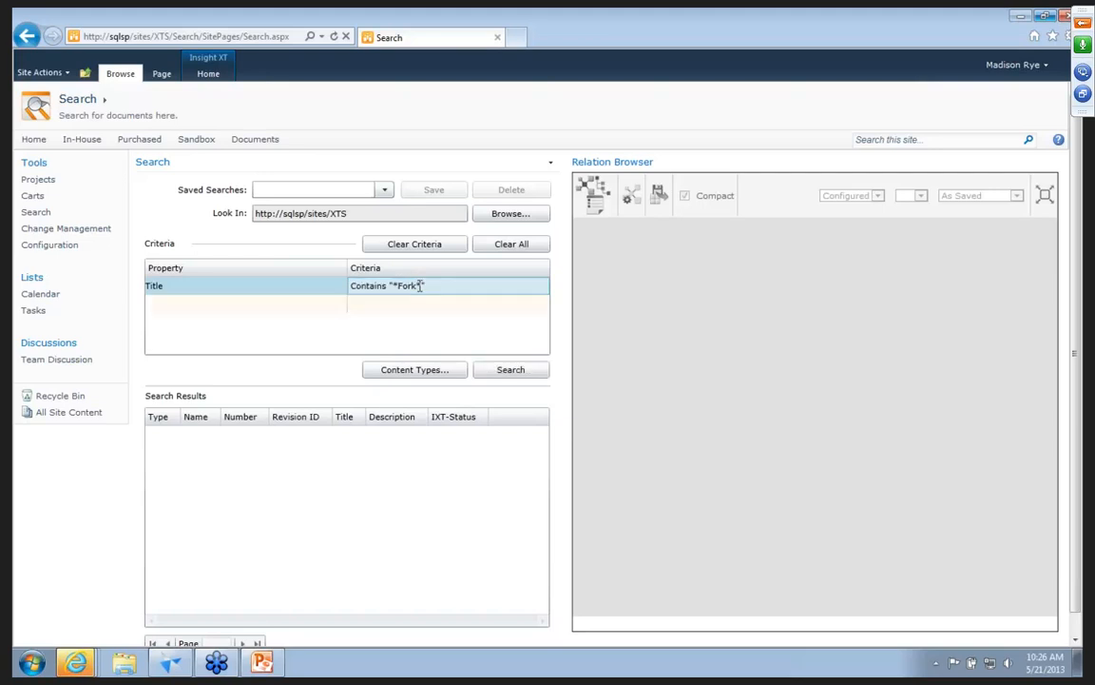
left_click(488, 369)
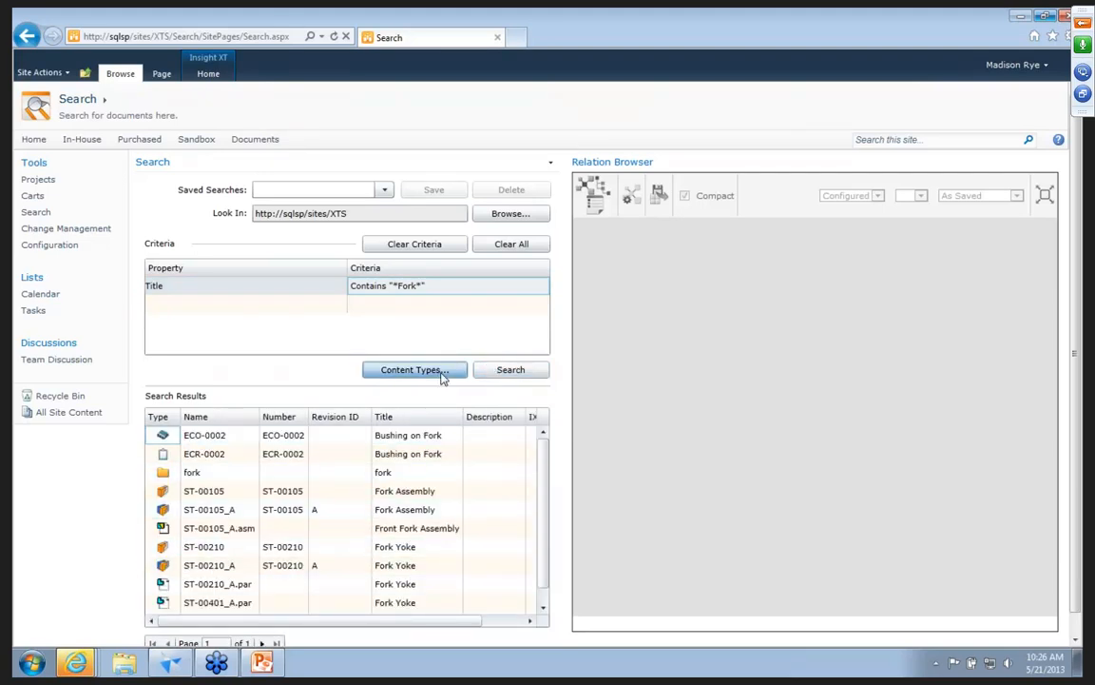
Restrict the search's content types to Part-Revision only, excluding all others.
left_click(457, 372)
left_click(468, 234)
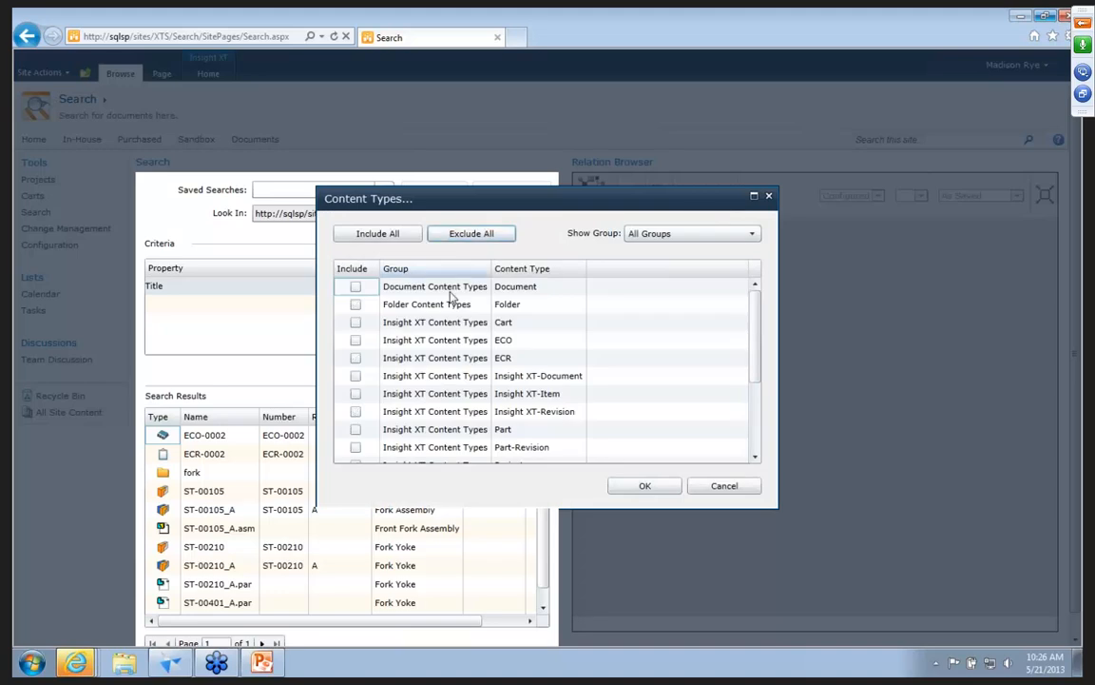
left_click(355, 447)
left_click(644, 488)
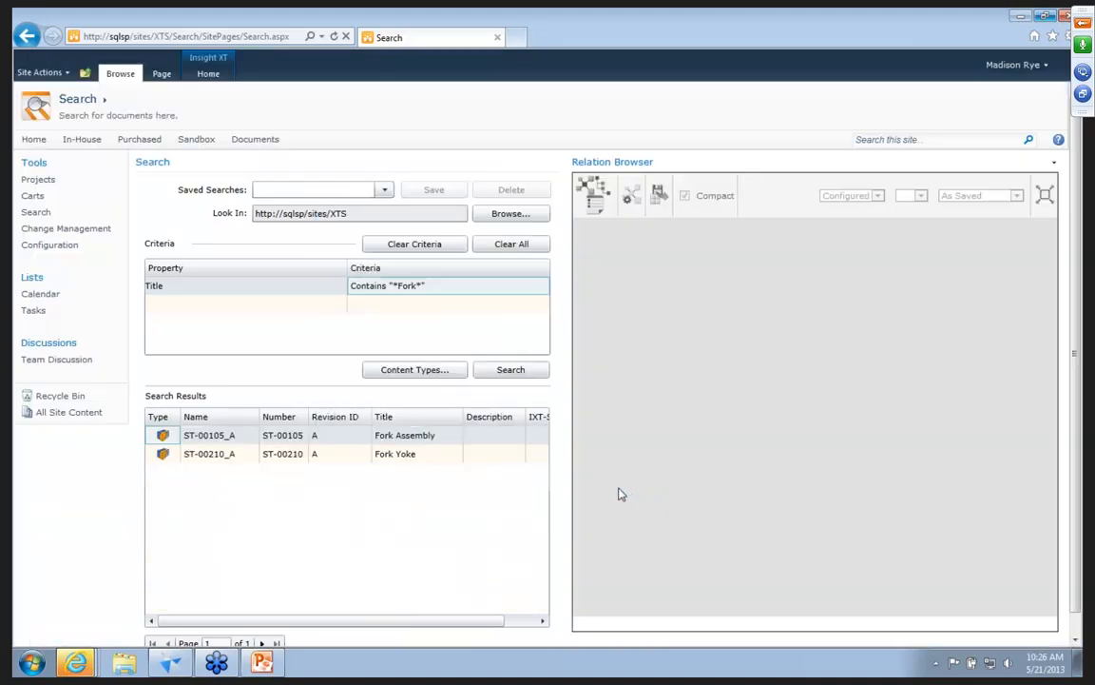
Check the preview and properties card of the Fork Yoke revision ST-00210_A, and link the revision to ECR-0004.
right_click(321, 457)
left_click(332, 415)
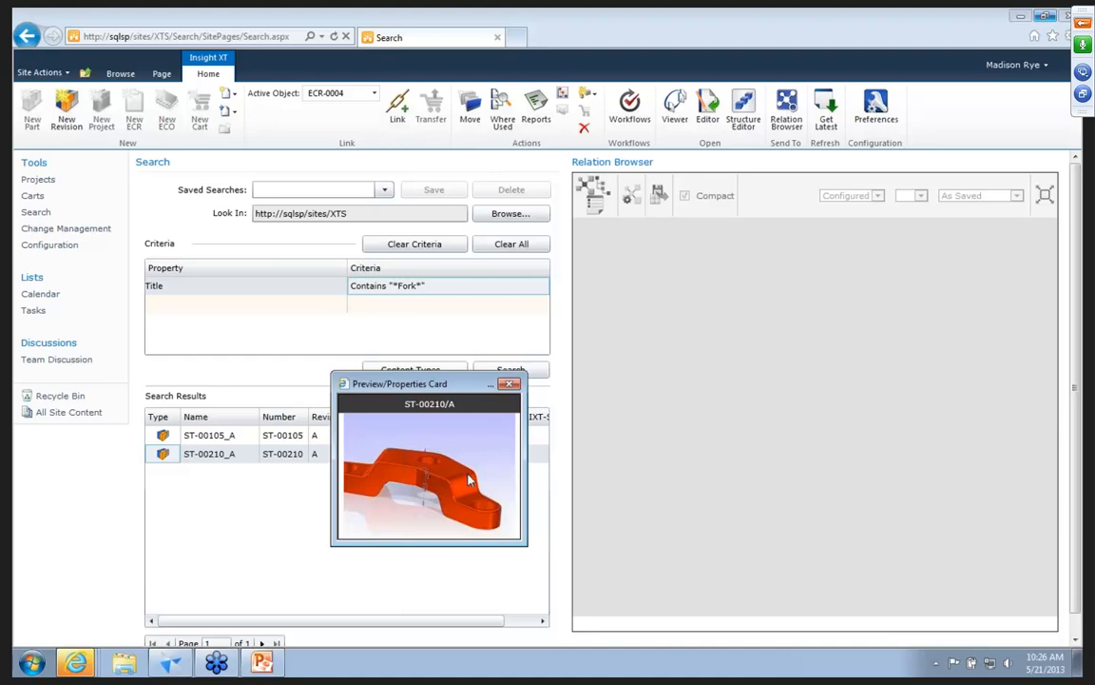
left_click(487, 409)
scroll(484, 511, "down", 3)
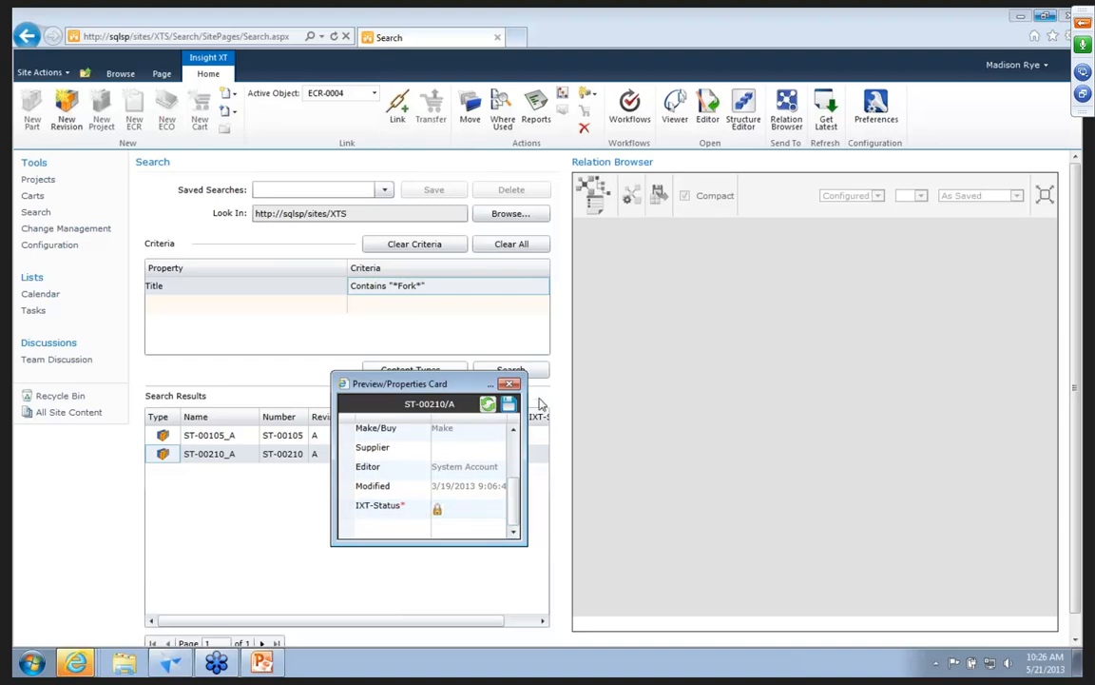
left_click(511, 383)
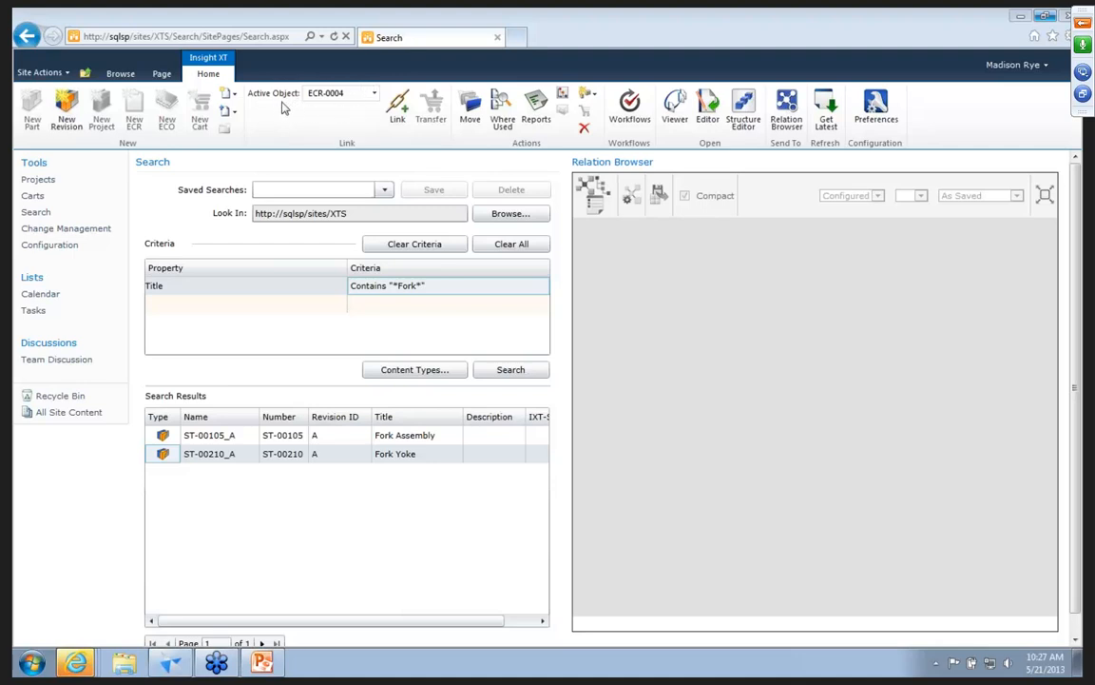
left_click(397, 112)
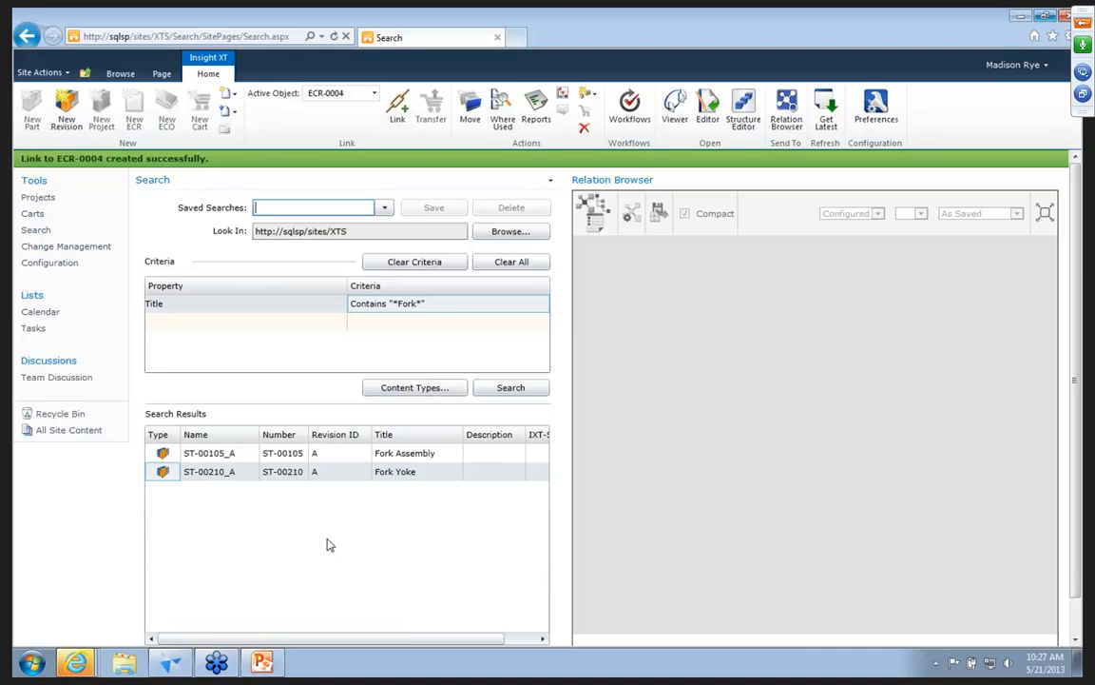
Open the Fork Yoke revision ST-00210_A in the Insight XT Viewer.
right_click(311, 458)
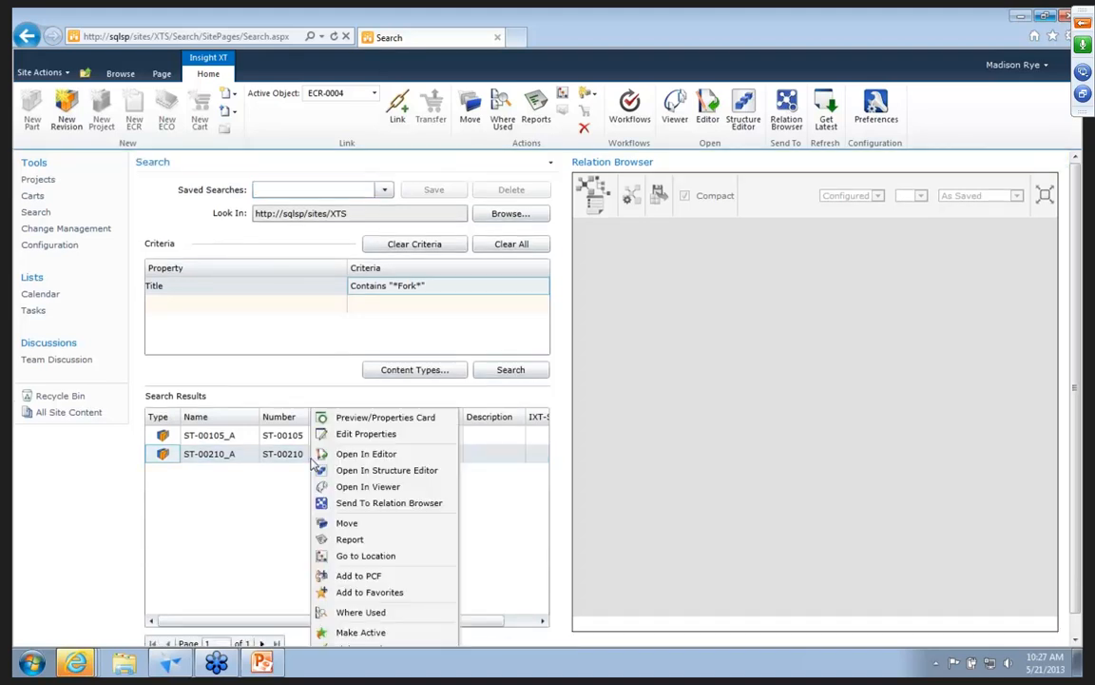
left_click(341, 487)
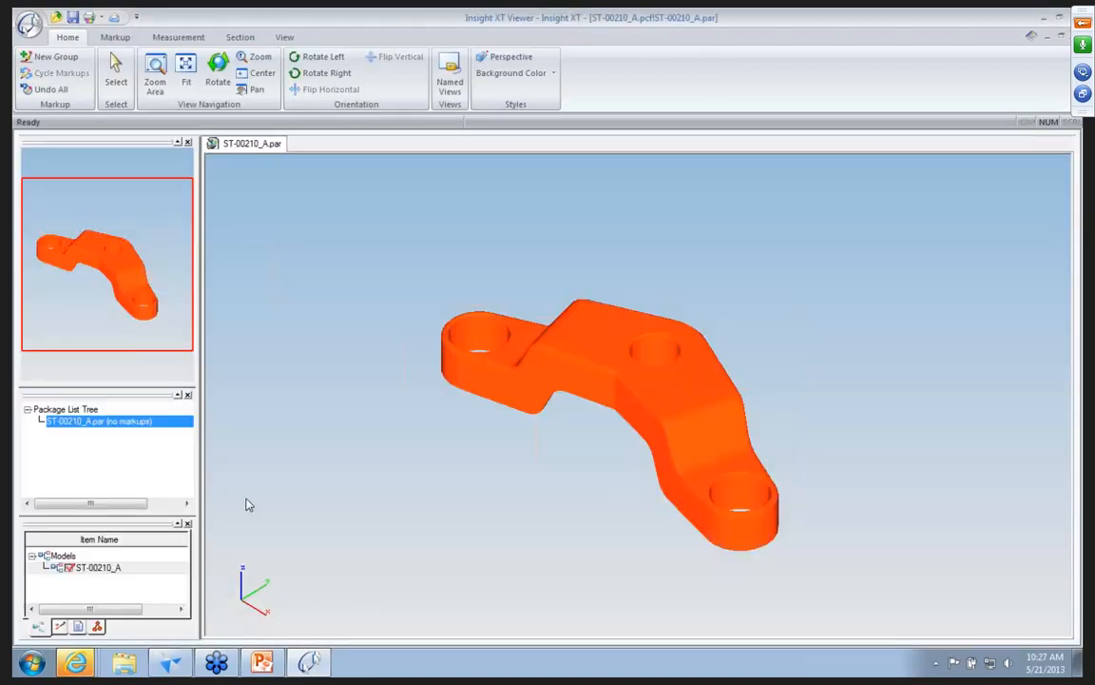
Create a new markup group for the part ST-00210_A.
left_click(59, 628)
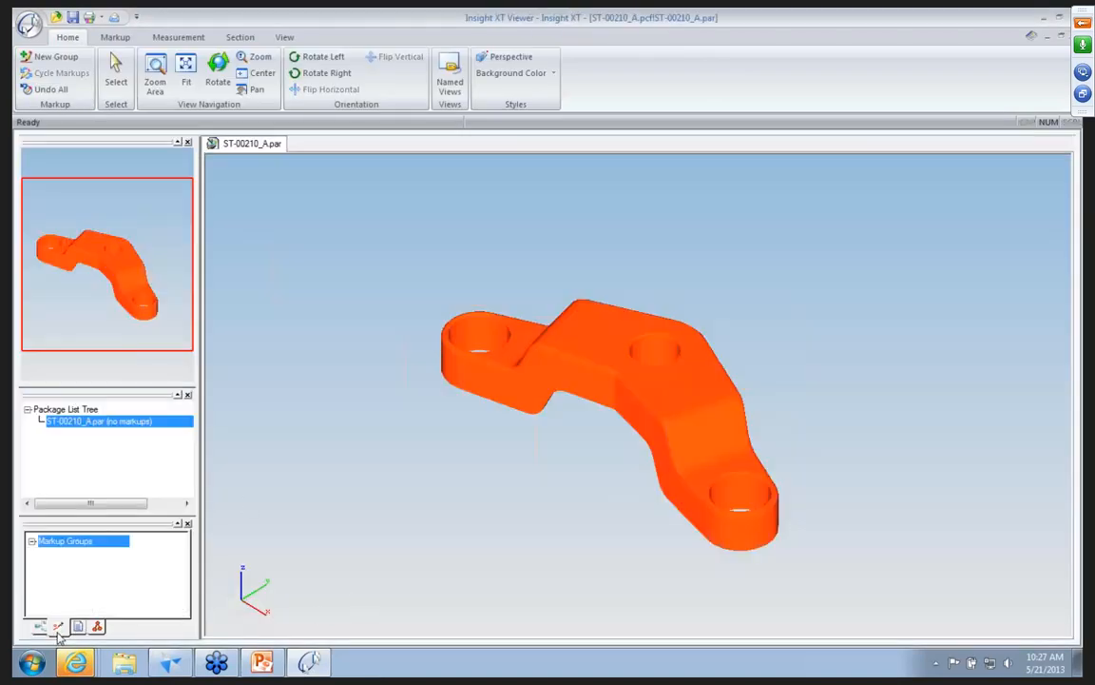
right_click(76, 542)
left_click(104, 549)
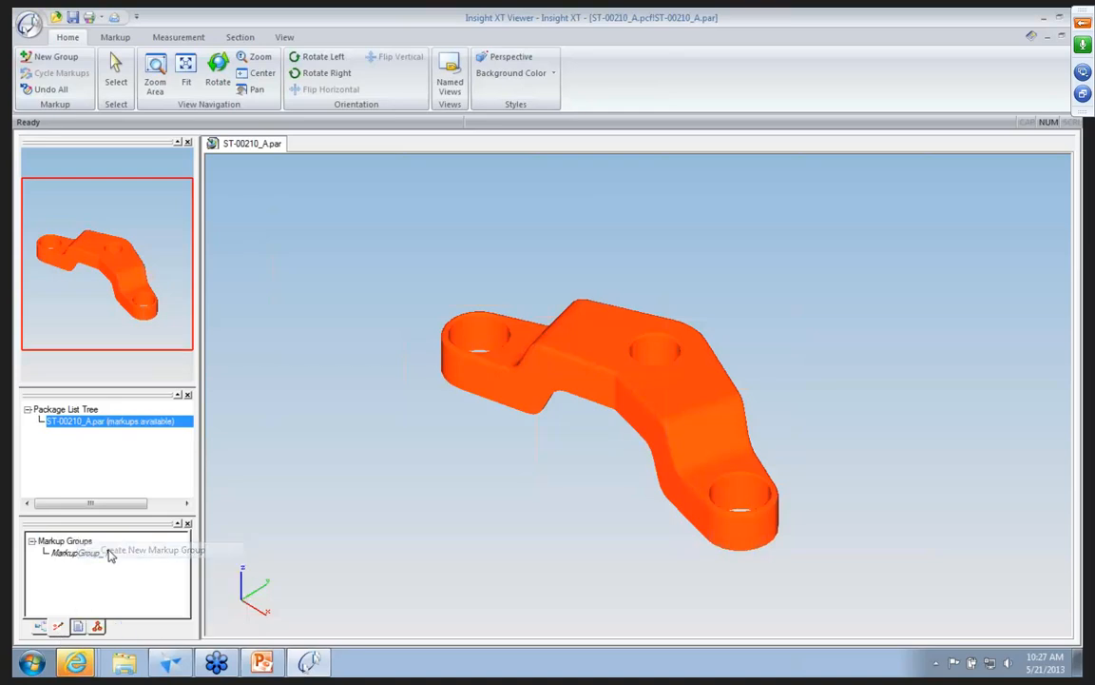
Draw a filled ellipse markup around the middle hole and surrounding pocket on the yoke's hollow underside.
middle_click_drag(392, 584, 320, 355)
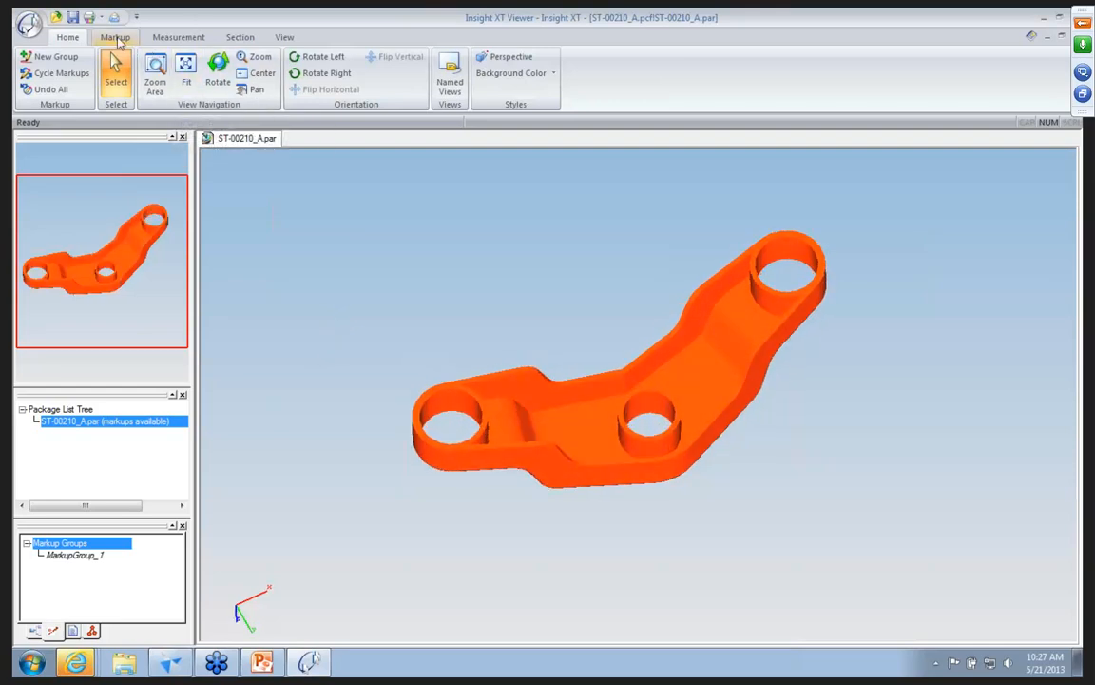
left_click(115, 37)
left_click_drag(526, 324, 793, 527)
Add the markup text "Add ribs to stiffen area to fix fork issue" and place it just above the ellipse's left side.
left_click(429, 71)
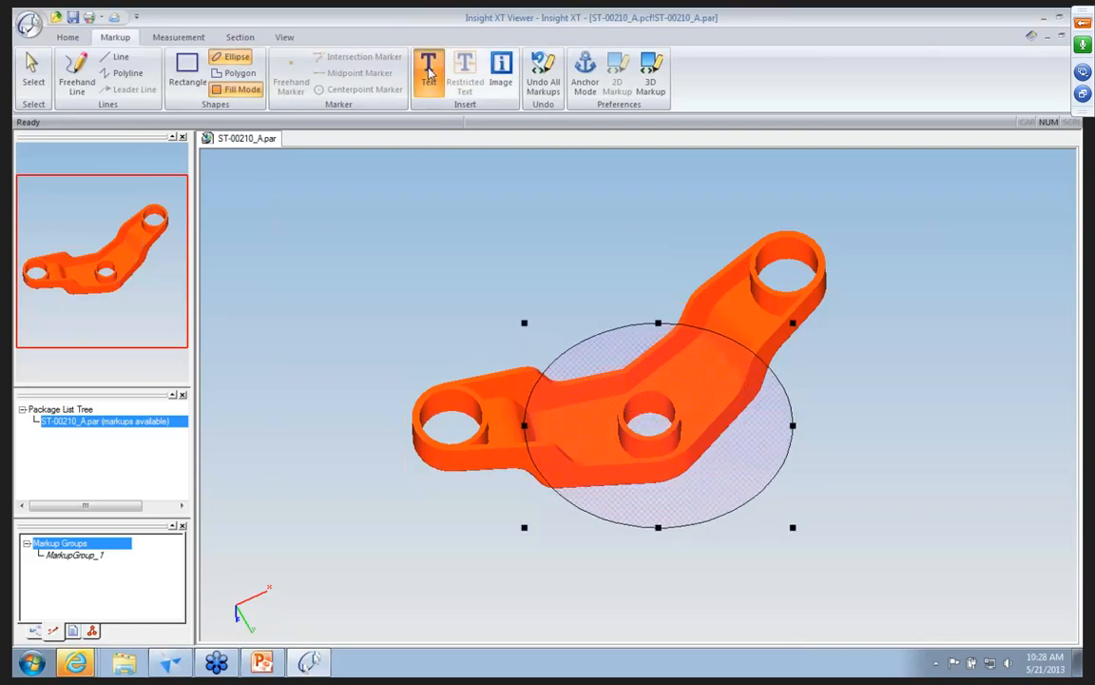
left_click(403, 272)
type("Add ribs to stiffen area to fix fork issue")
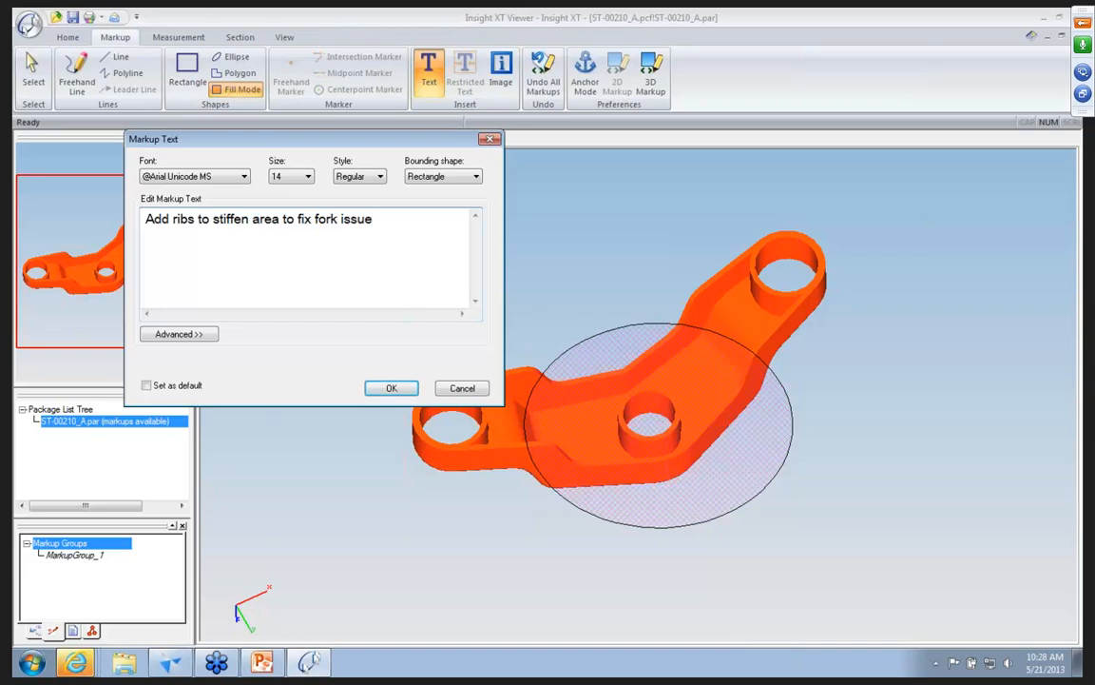
left_click(386, 387)
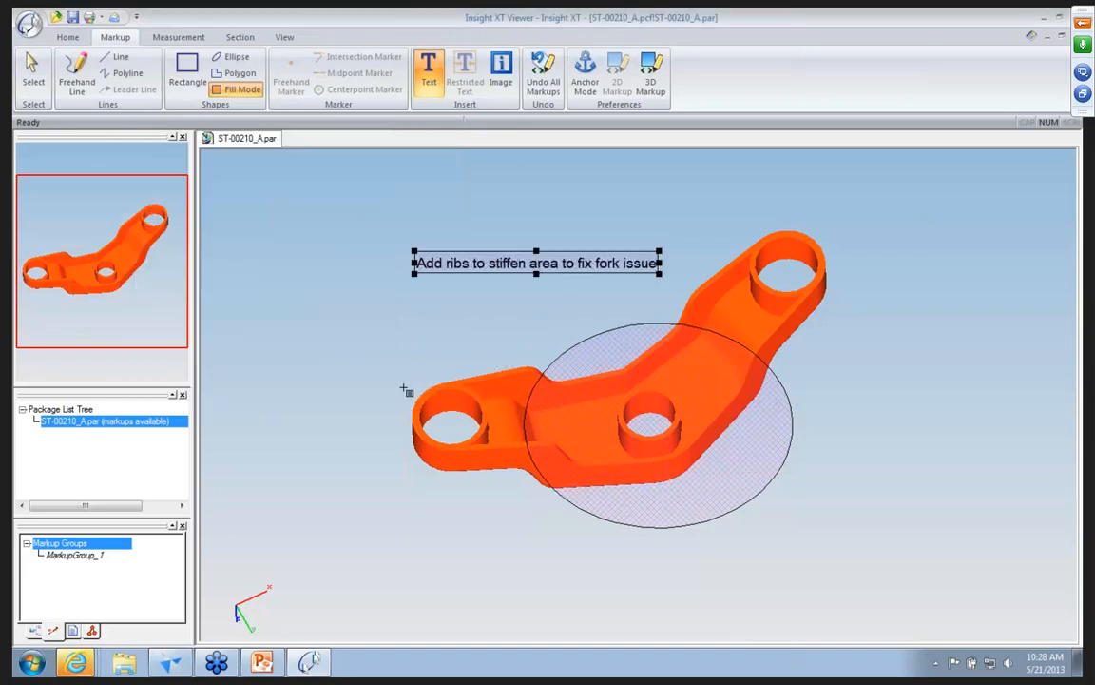
left_click(32, 68)
left_click_drag(449, 269, 405, 309)
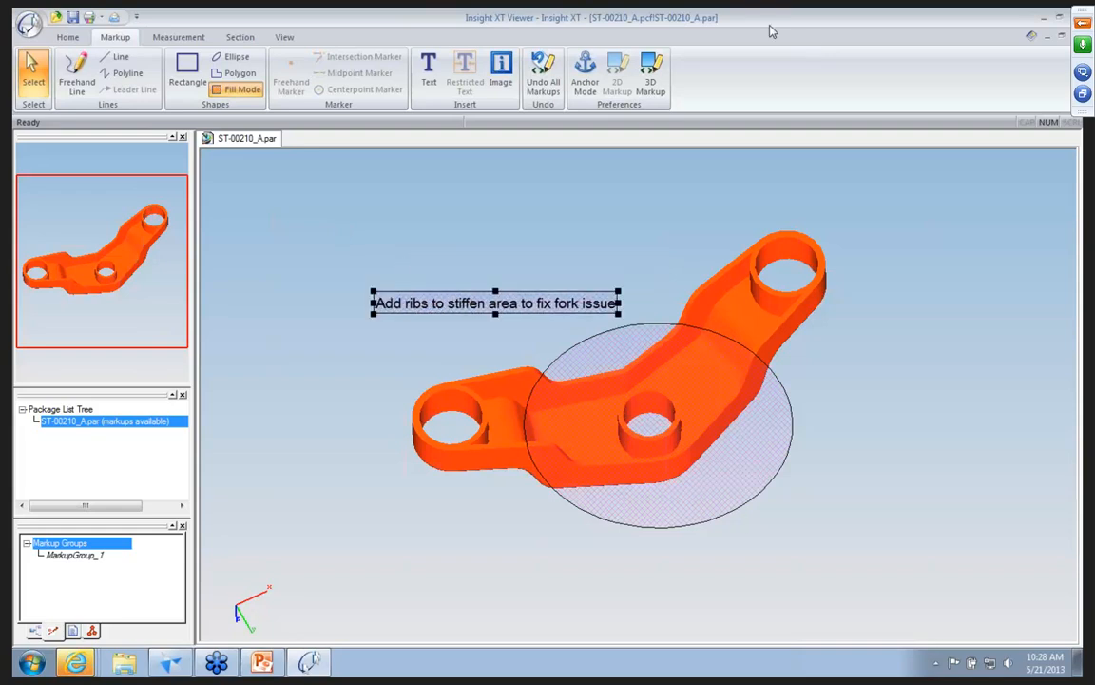
Save the marked-up package as a Packaged Collaboration File in ECR-0004 under Change Management's ECRs, and close the viewer.
left_click(1074, 36)
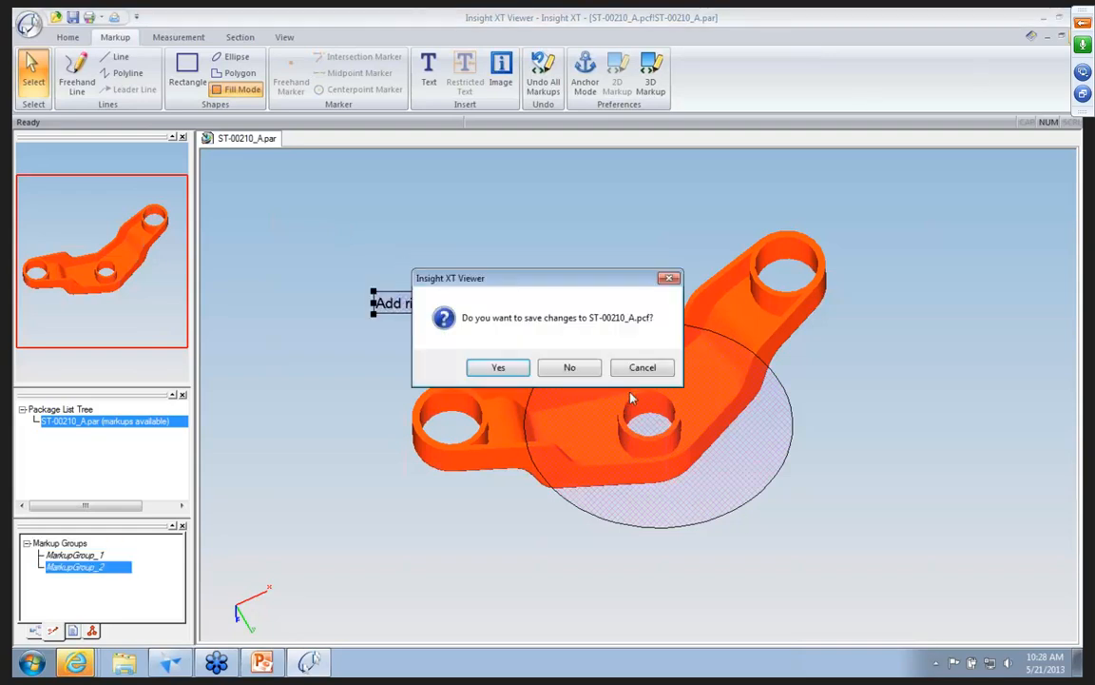
left_click(498, 368)
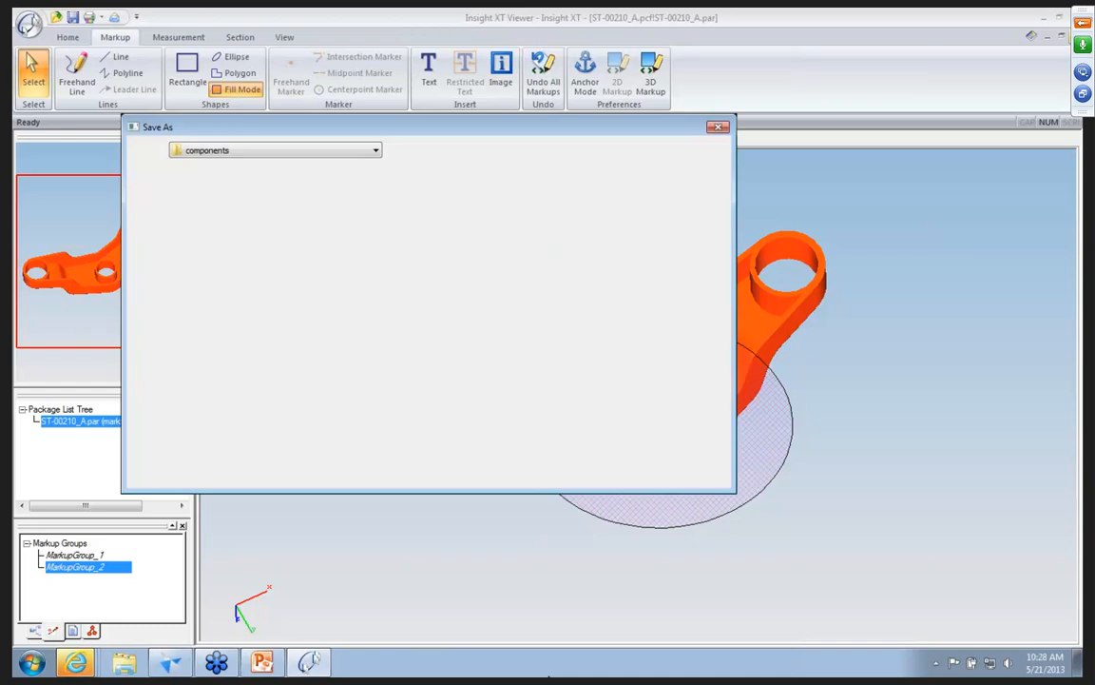
left_click(294, 150)
left_click(281, 167)
double_click(183, 191)
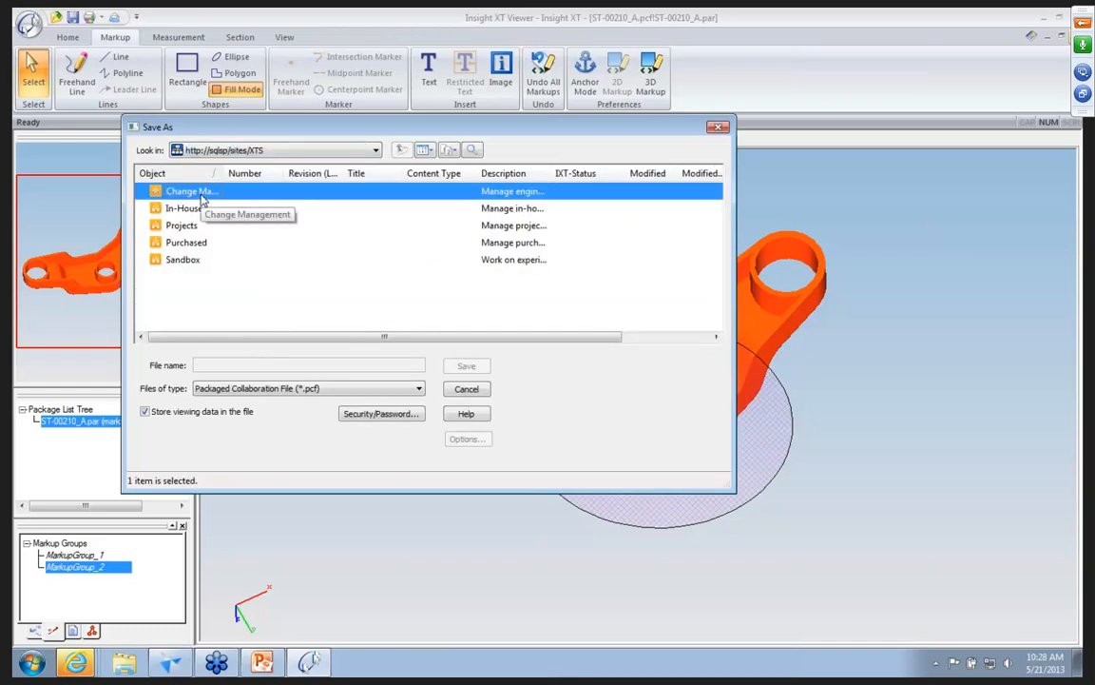
double_click(180, 210)
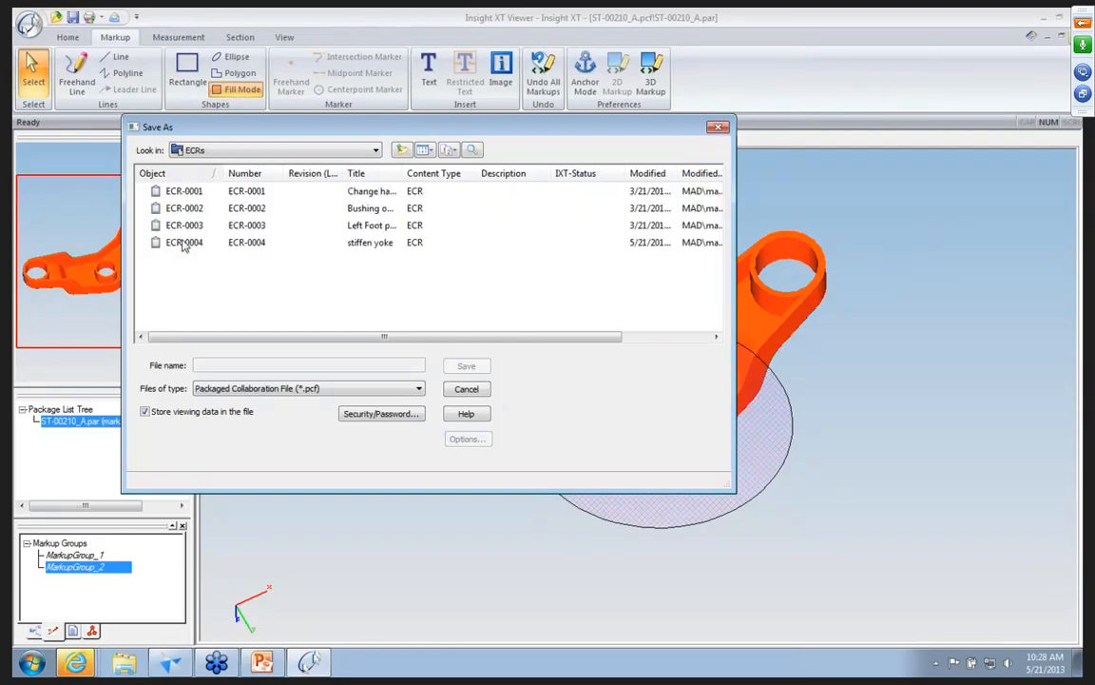
double_click(181, 240)
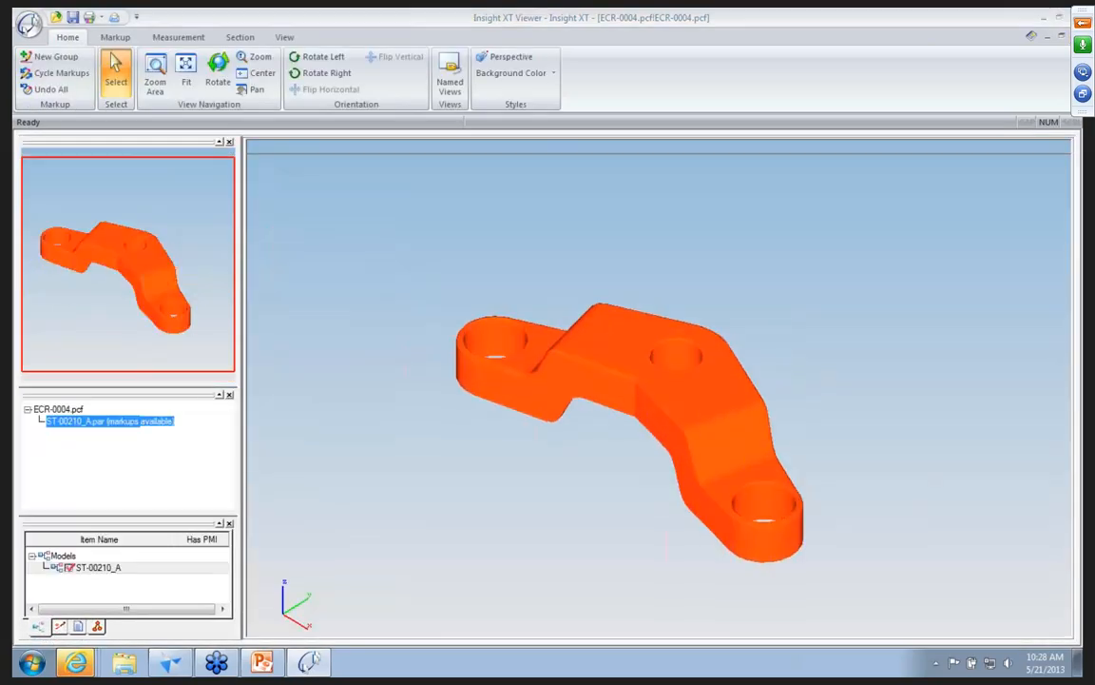
left_click(1062, 35)
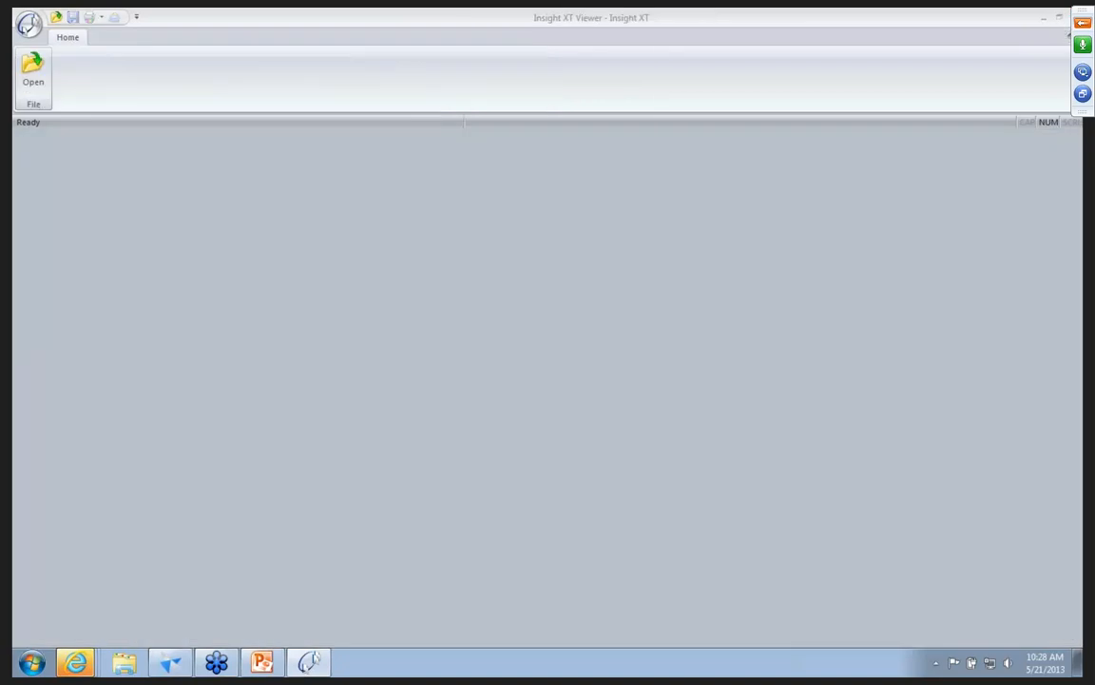
left_click(1044, 18)
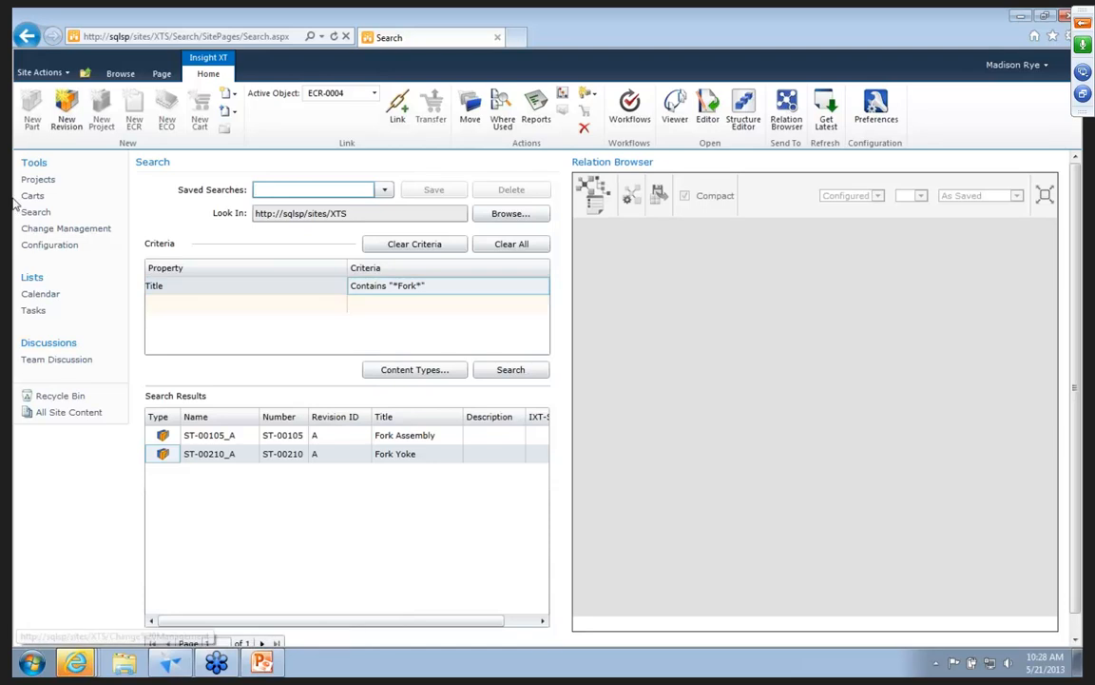
Refresh the Change Management site's contents, expand ECR-0004, and show its relations in the Relation Browser.
left_click(38, 230)
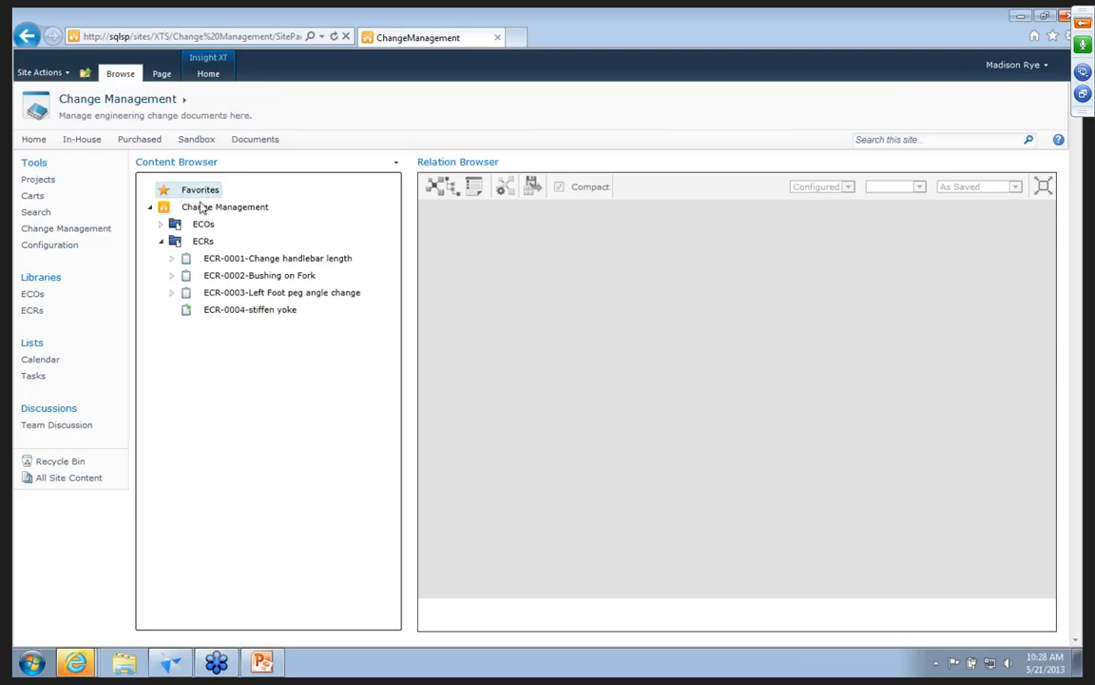
left_click(197, 209)
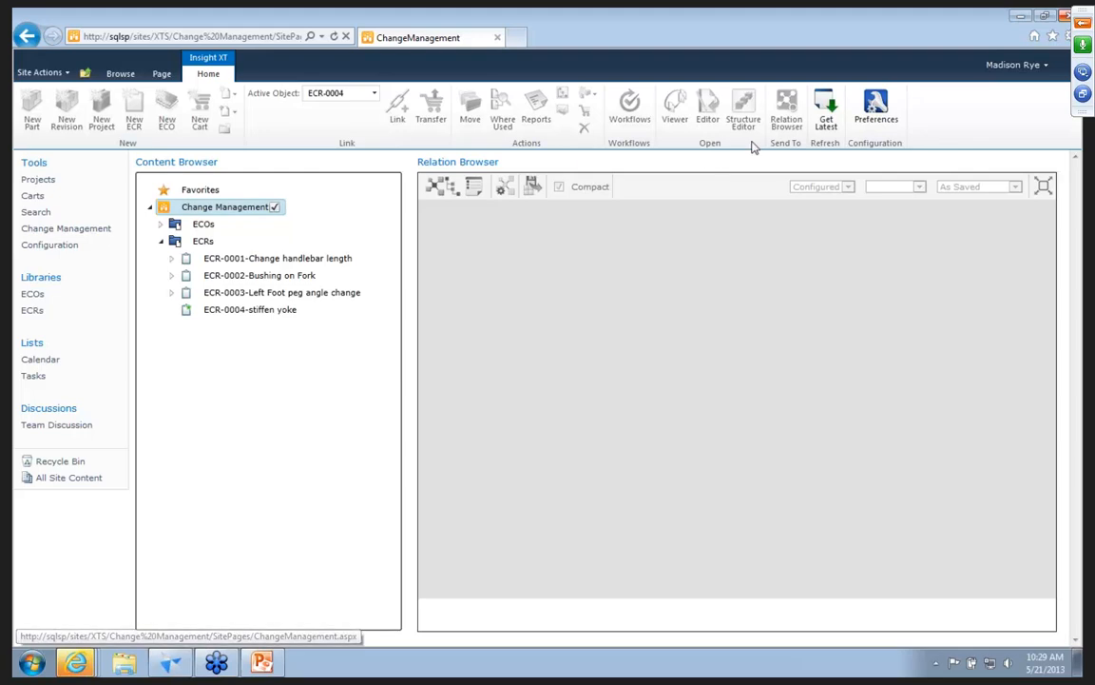
left_click(823, 121)
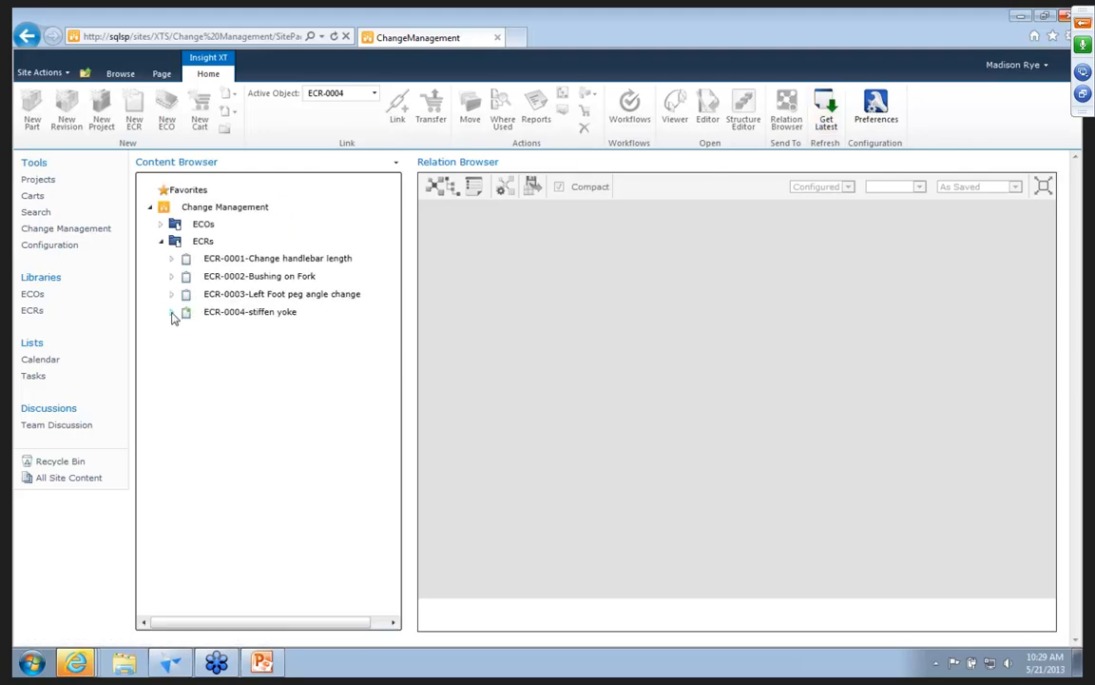
left_click(172, 313)
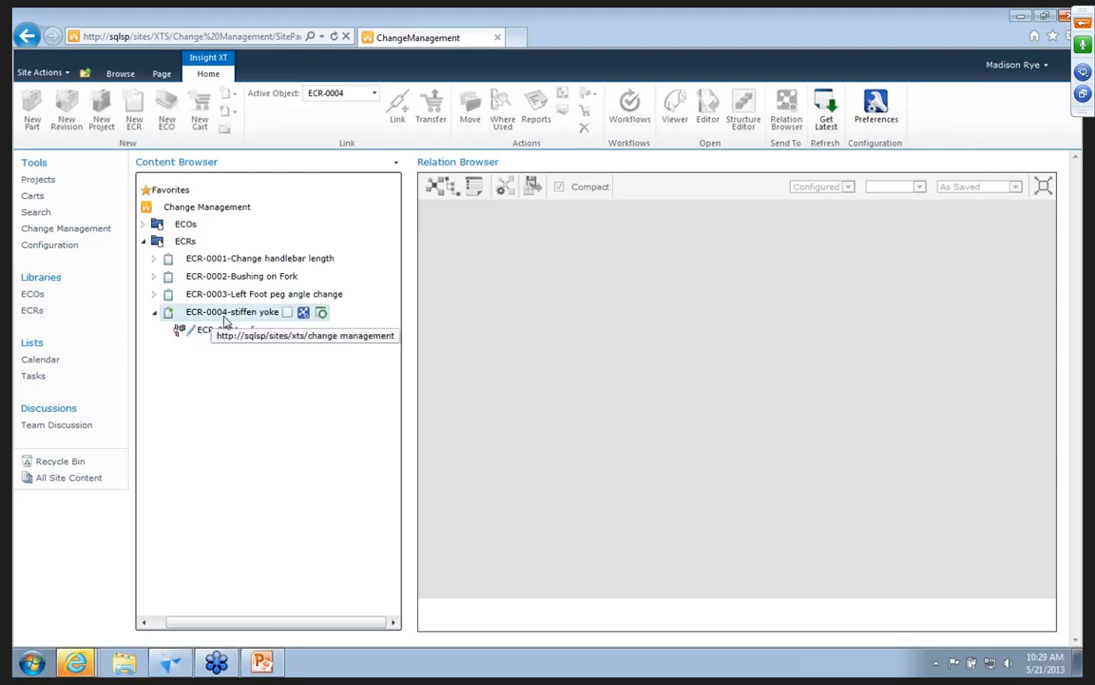
left_click(301, 314)
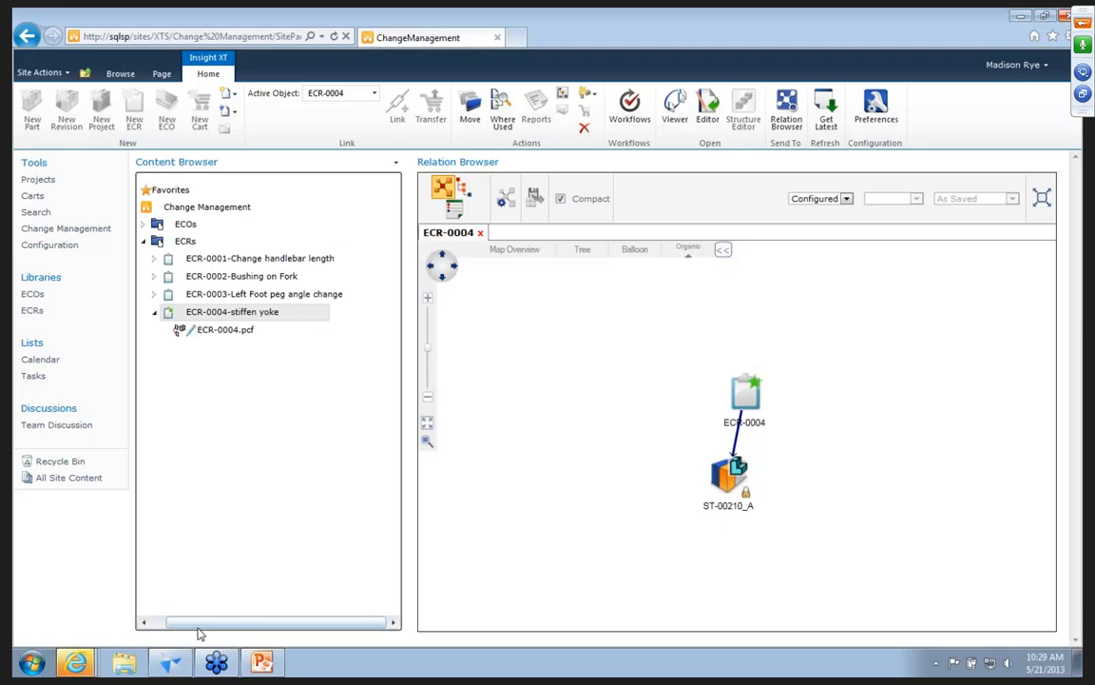
Create a new Engineering Change Request form in ECR-0004 and fill in the project manager's name.
left_click_drag(195, 623, 178, 624)
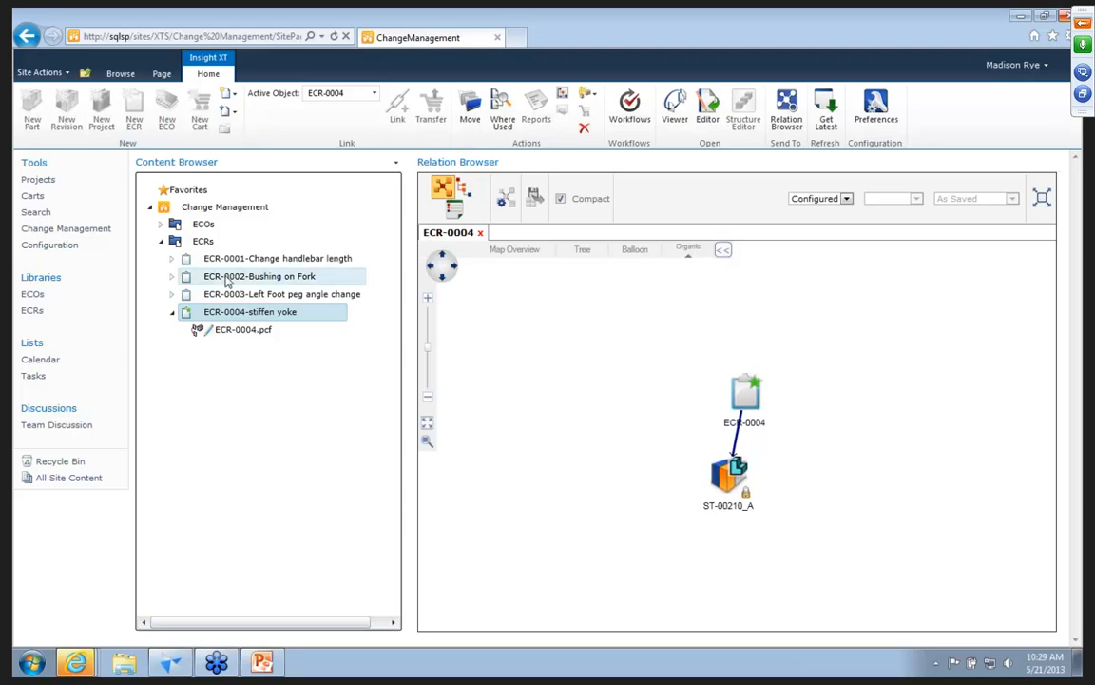
left_click(234, 98)
left_click(239, 115)
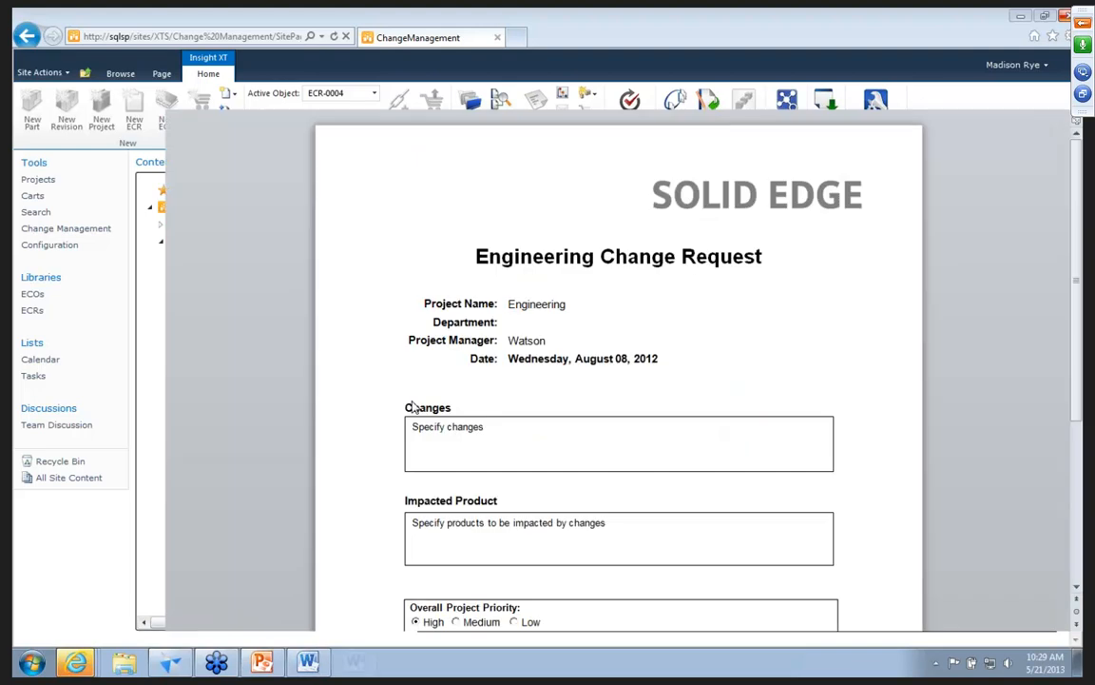
left_click_drag(509, 443, 546, 443)
type("Rye")
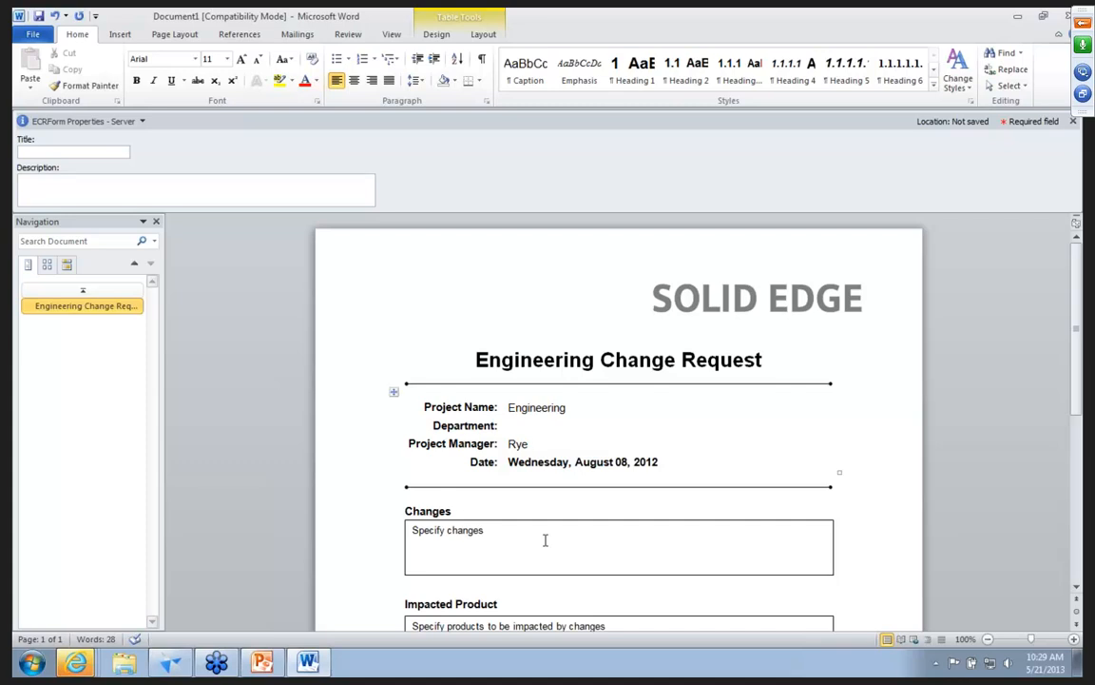
Enter "Stiffen yoke see pcf" as the form's Changes text and set its Title property to "Stiffen Yoke".
left_click_drag(490, 542, 413, 538)
type("Stiffen")
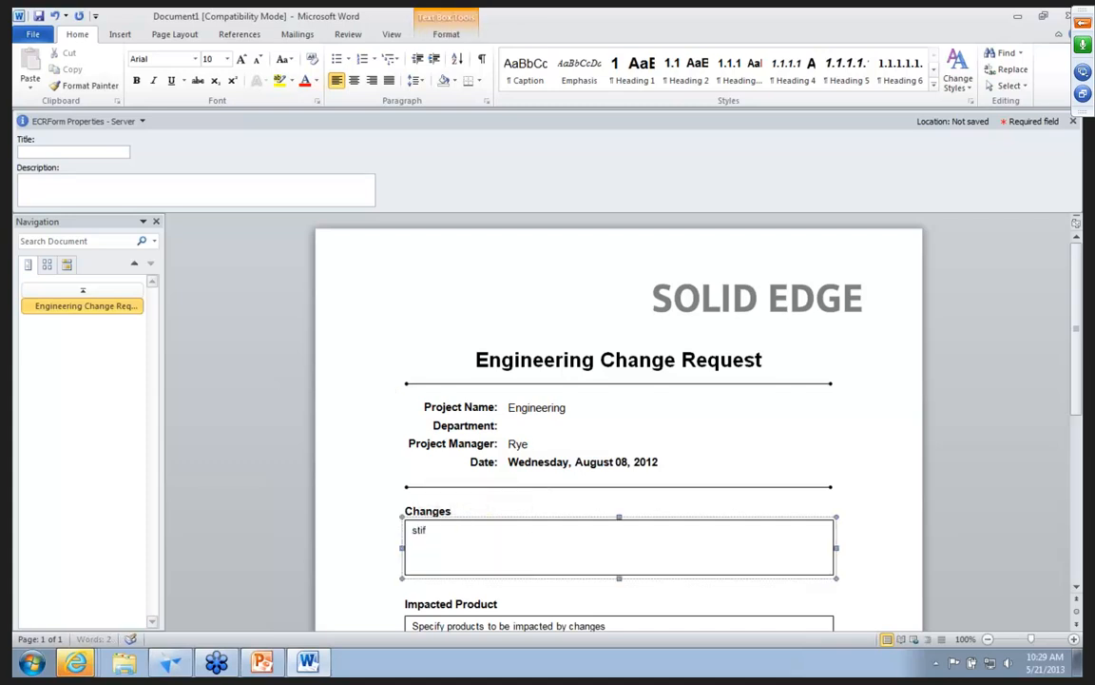
type(" yoke see pd")
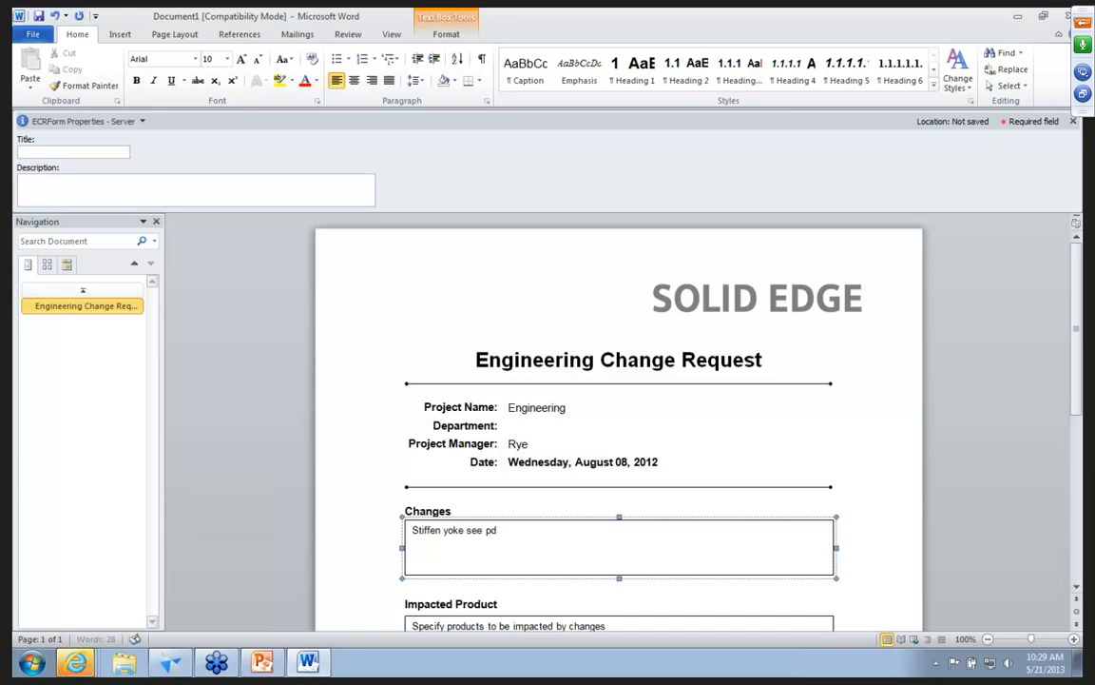
key("BackSpace")
type("cf")
left_click(38, 151)
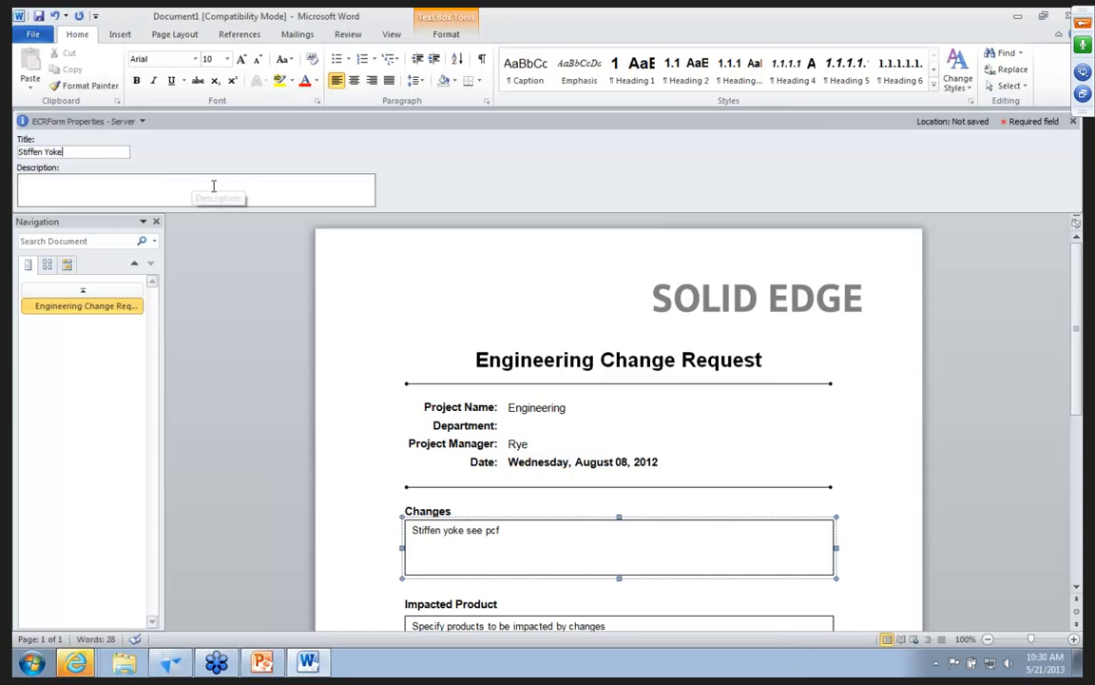
Close the form and save it in the ECR-0004 folder as "Engineering Change Request ECR-0004.docx".
left_click(1062, 26)
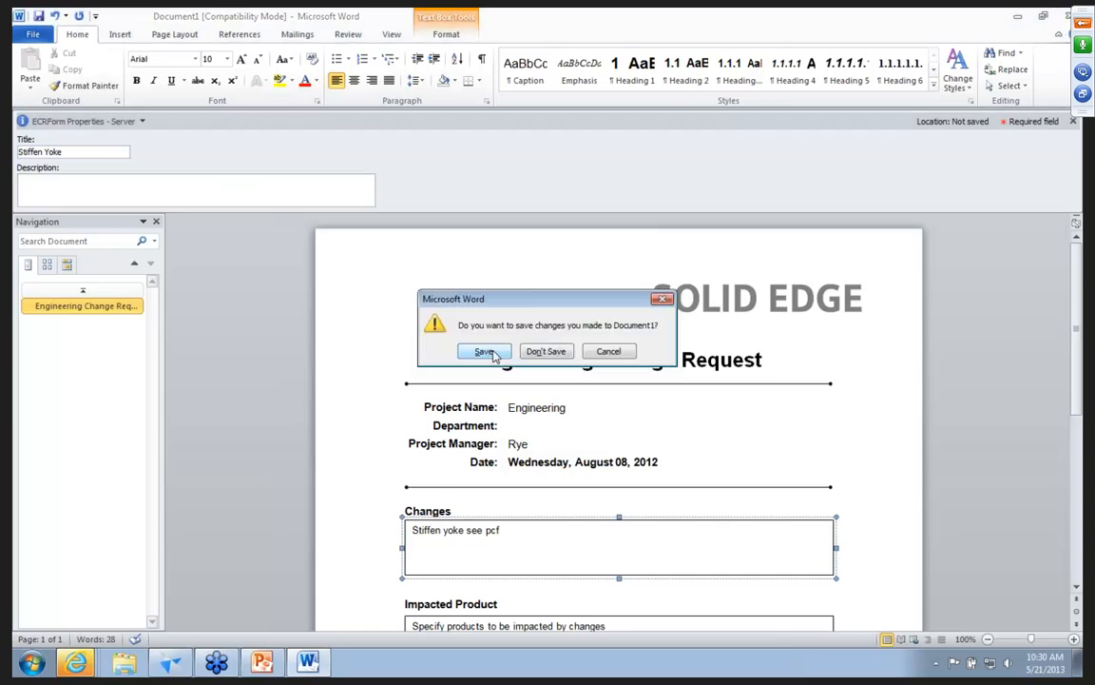
left_click(435, 320)
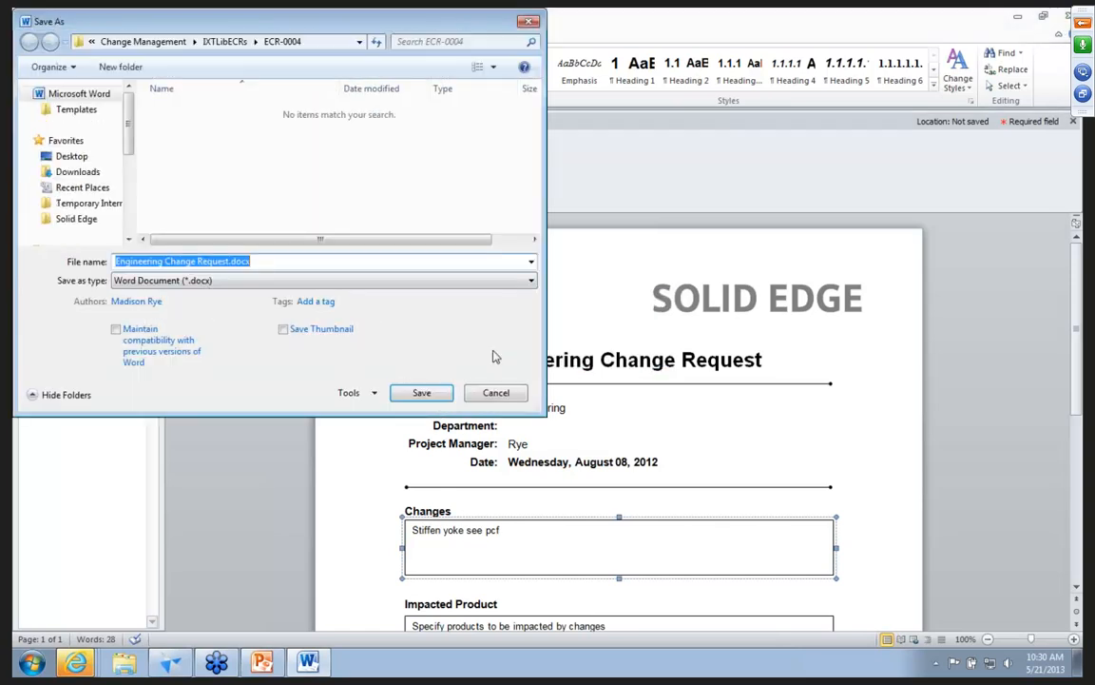
left_click(230, 262)
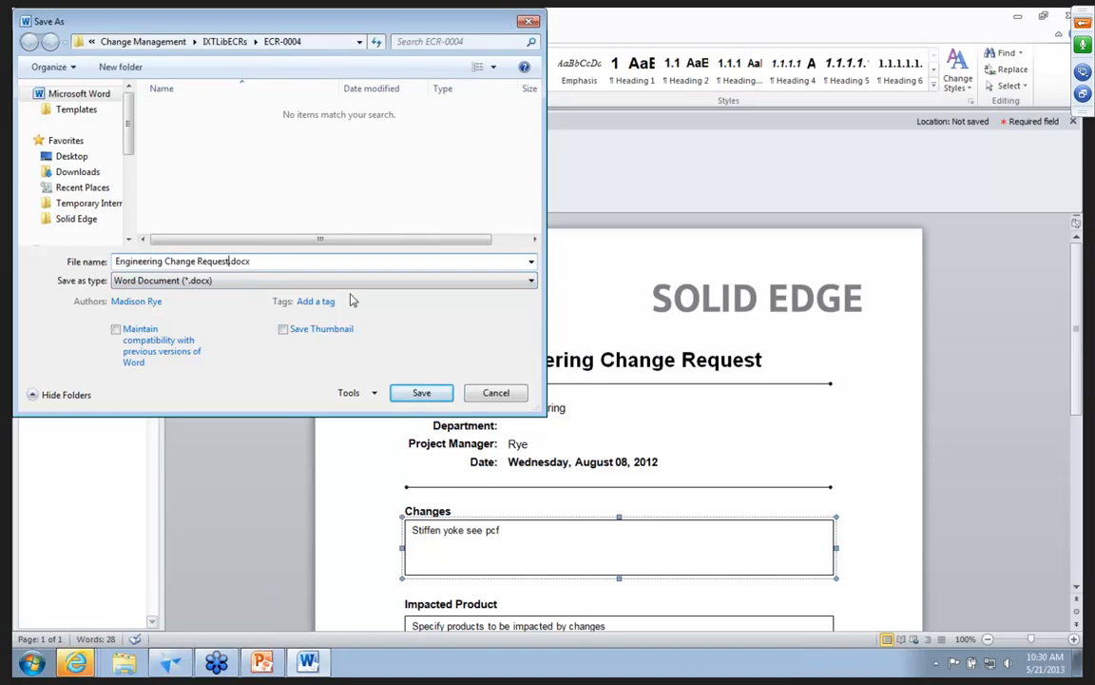
type("ECR-0004")
key("Return")
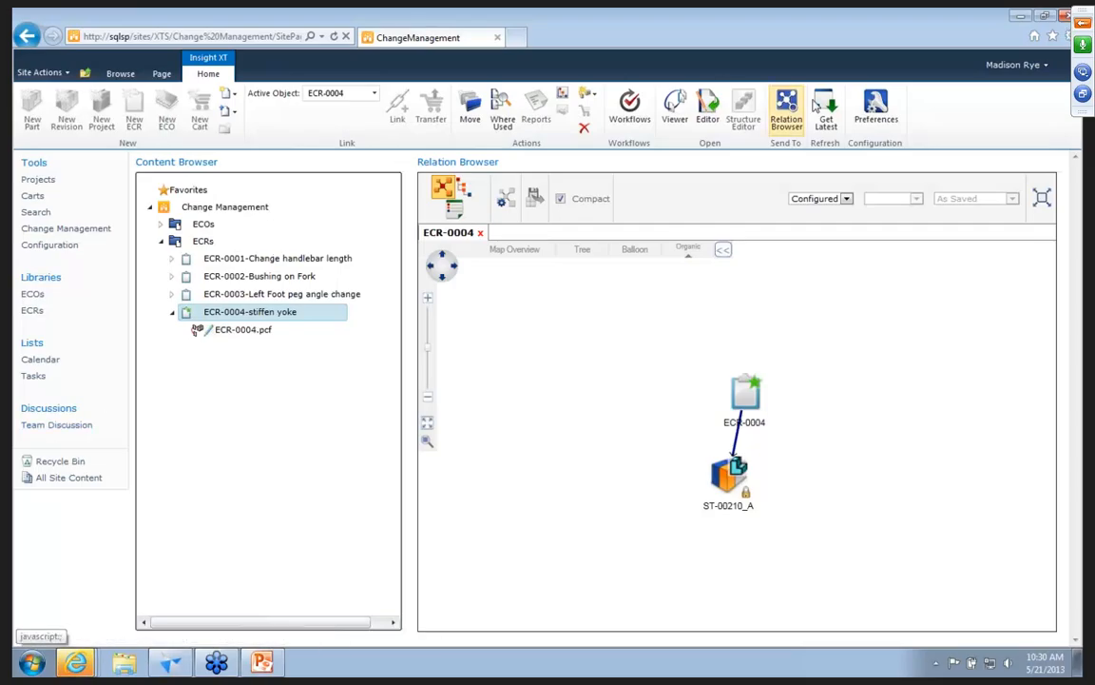
Refresh the Change Management contents and expand the ECOs library to view the existing change orders.
left_click(826, 109)
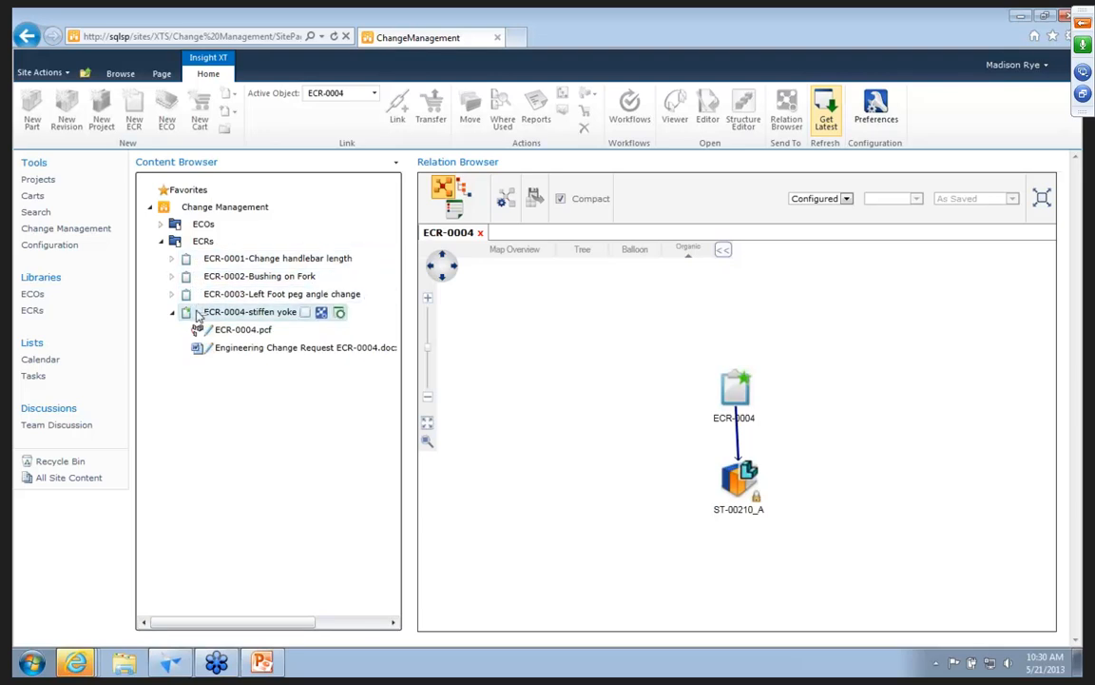
left_click(161, 225)
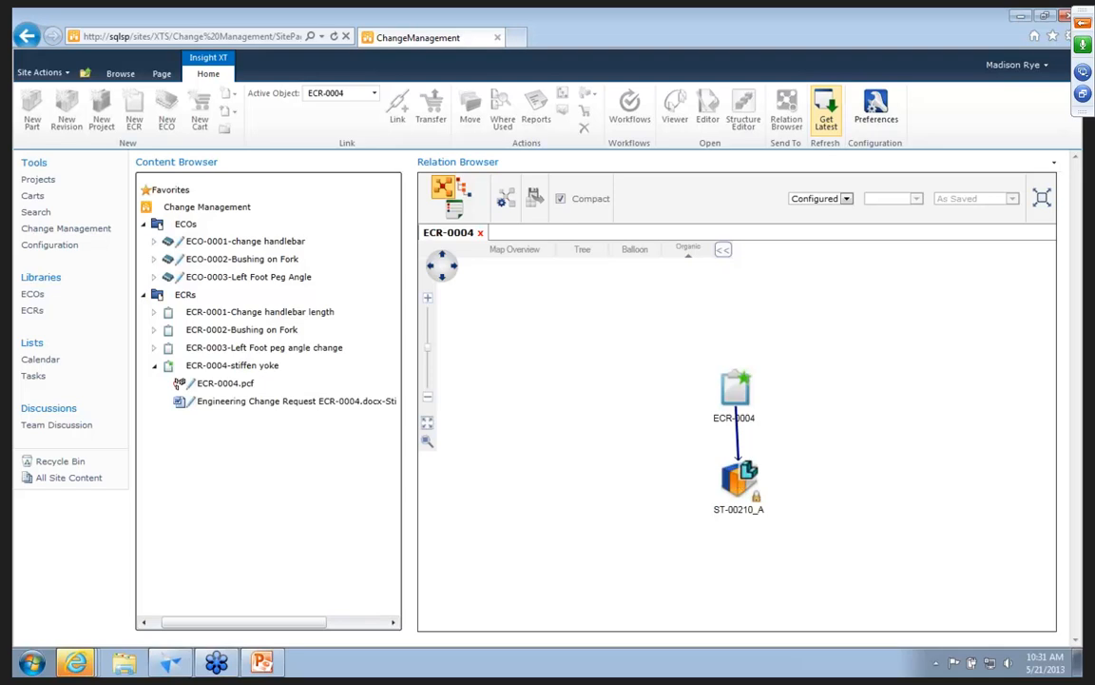
Find where ST-00210_A is used from its node in the Relation Browser, and select the related revision ST-00114_A.
left_click(740, 478)
right_click(739, 478)
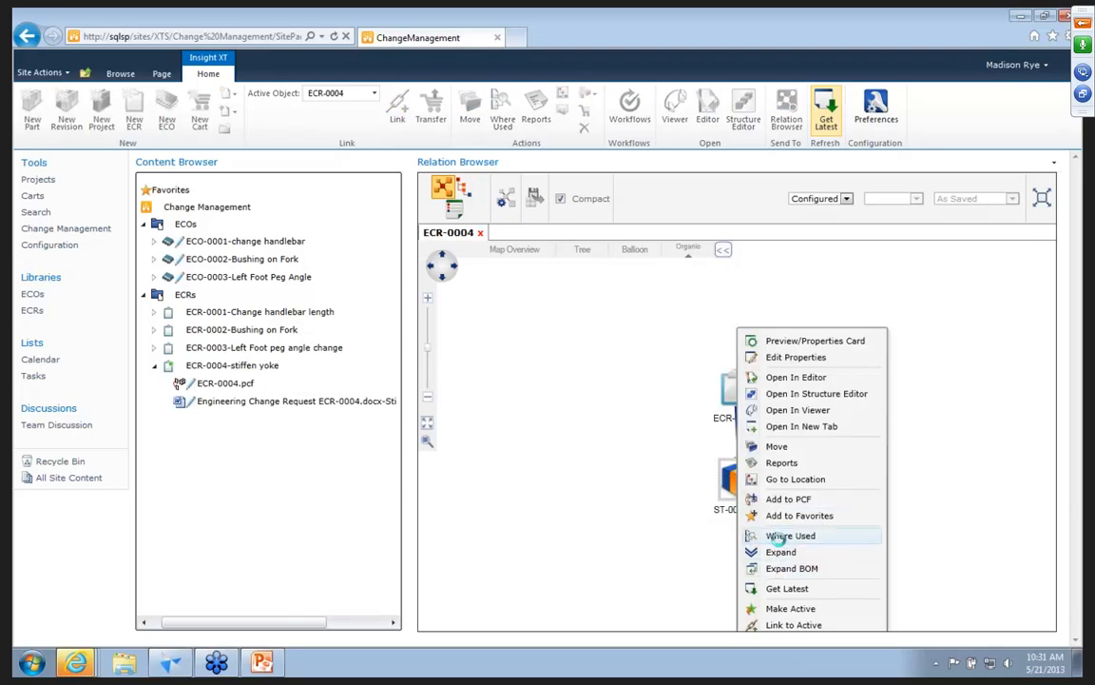
left_click(777, 536)
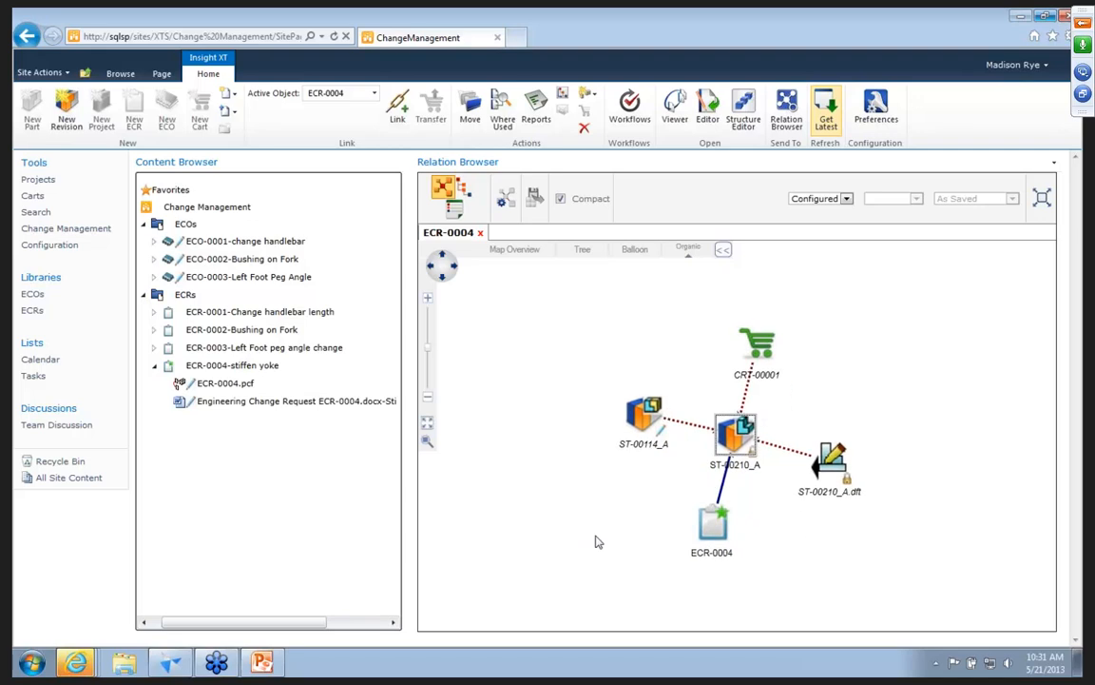
left_click(643, 411)
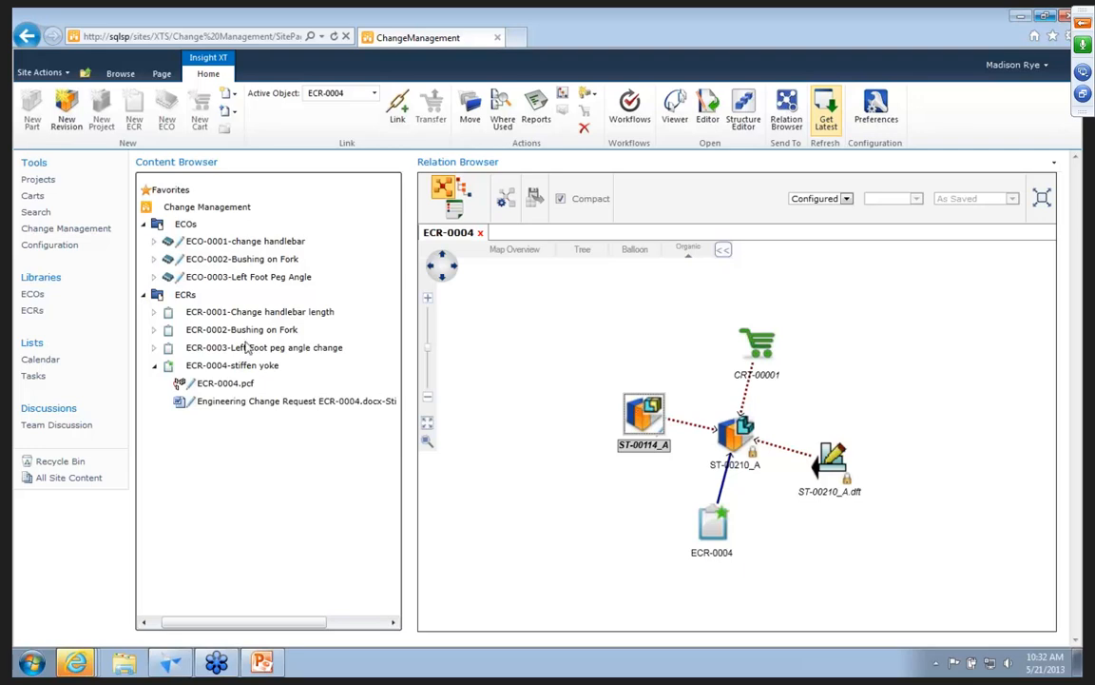
Create a new ECO in the ECOs library with the title "stiffen yoke and add 2 components".
left_click(186, 226)
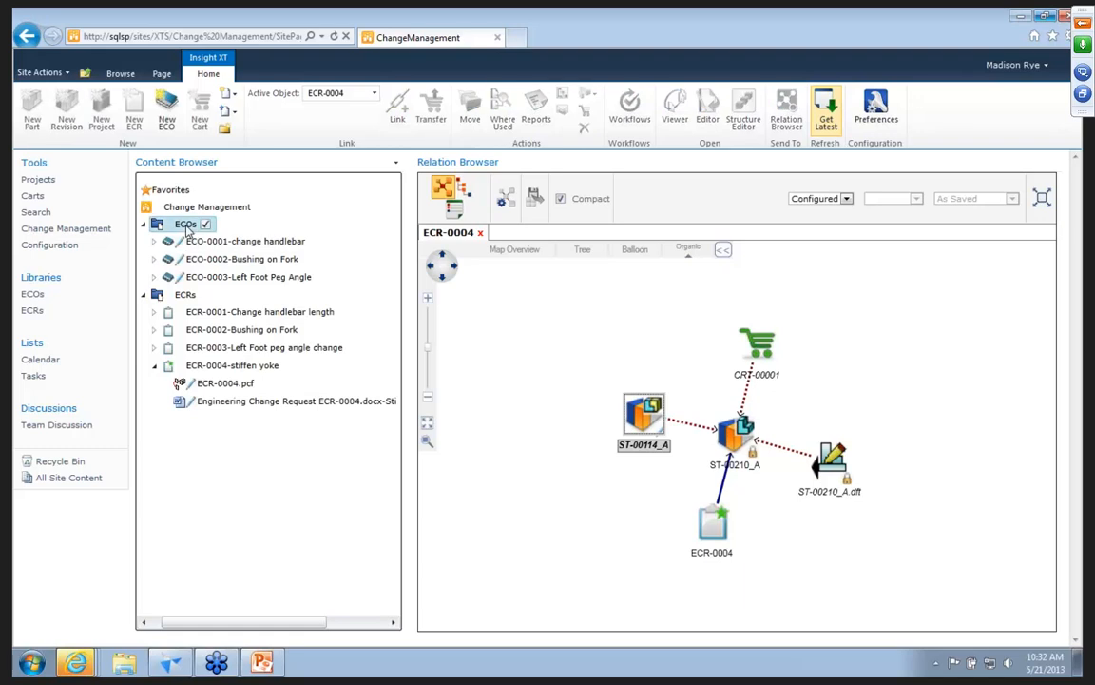
left_click(170, 121)
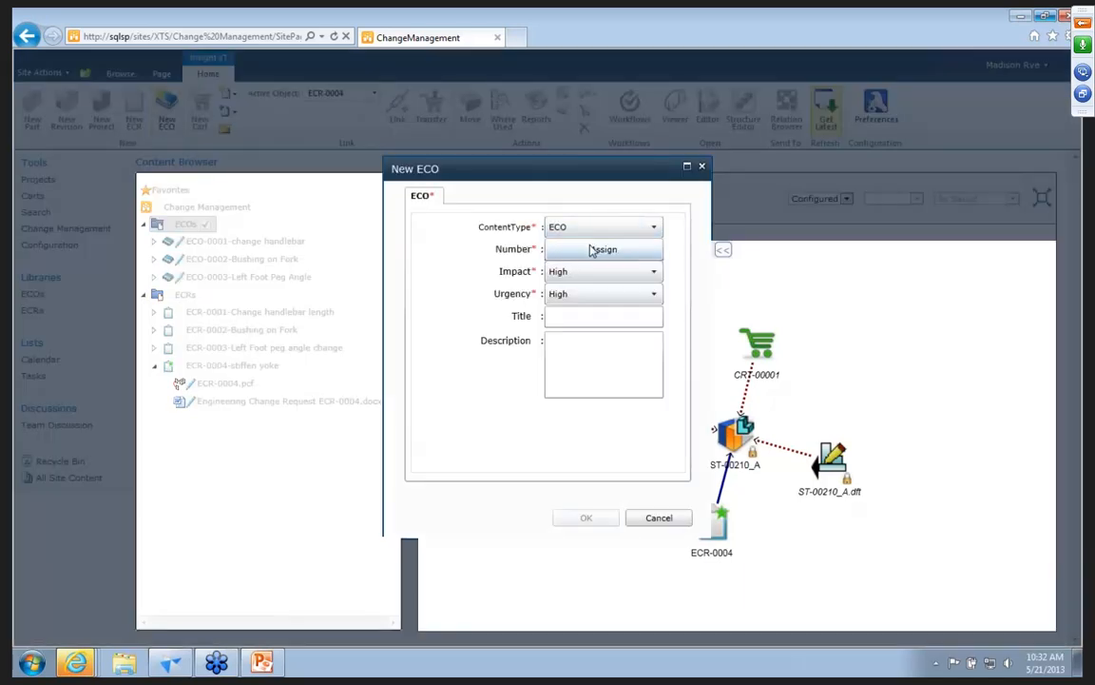
left_click(591, 249)
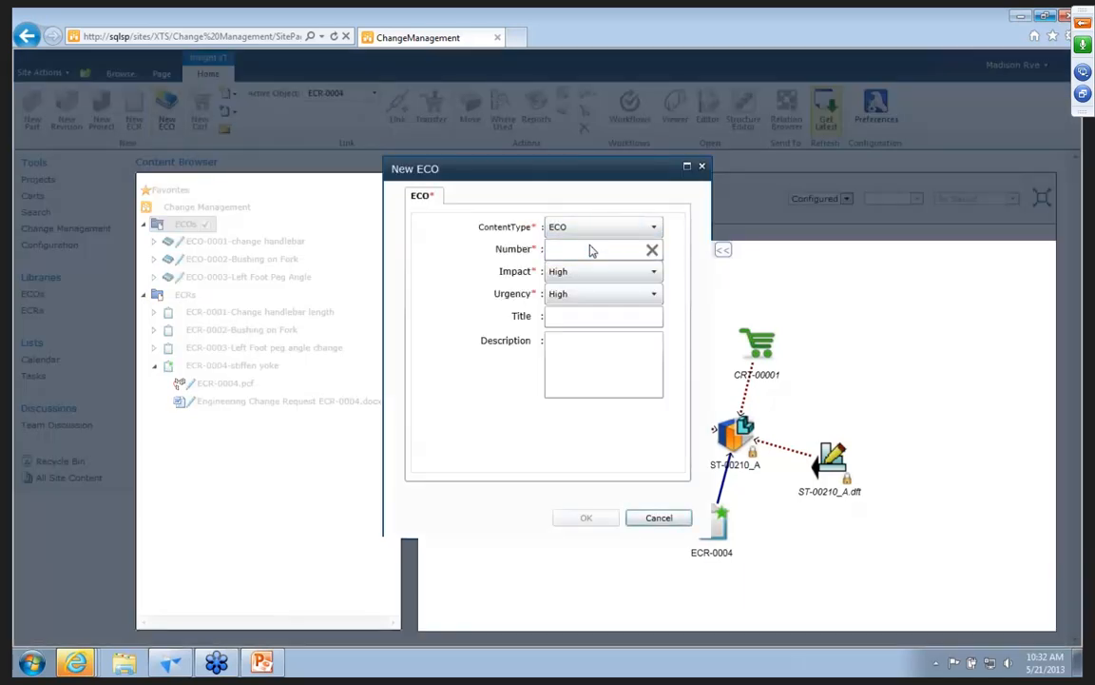
left_click(568, 319)
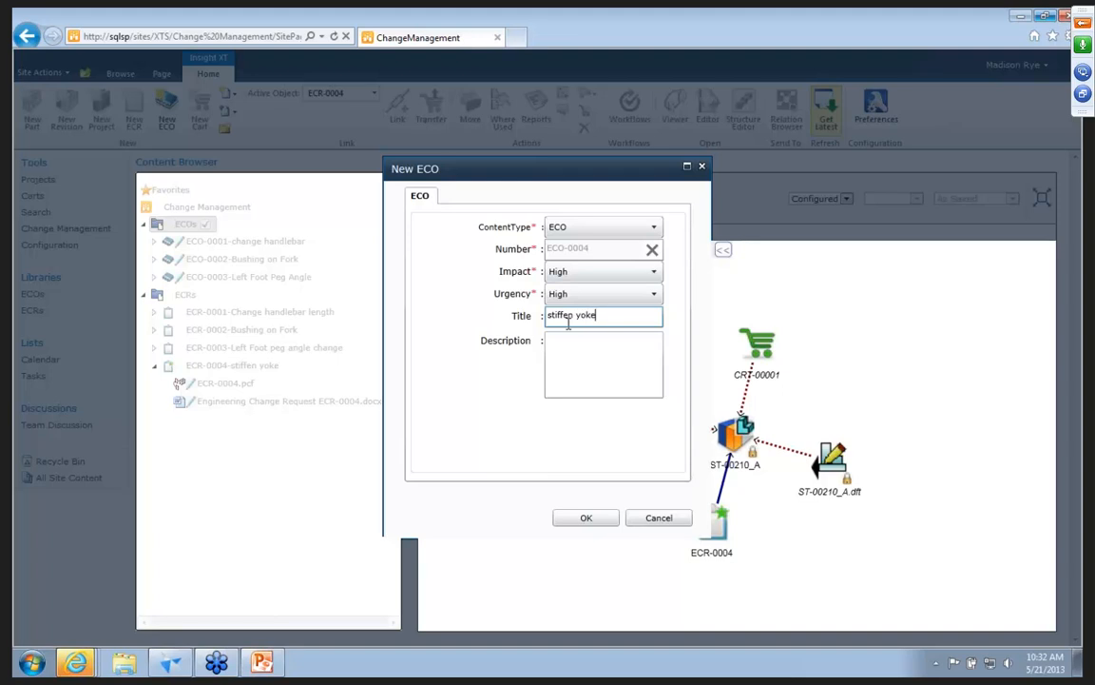
type("stiffen yoke and add 2 components")
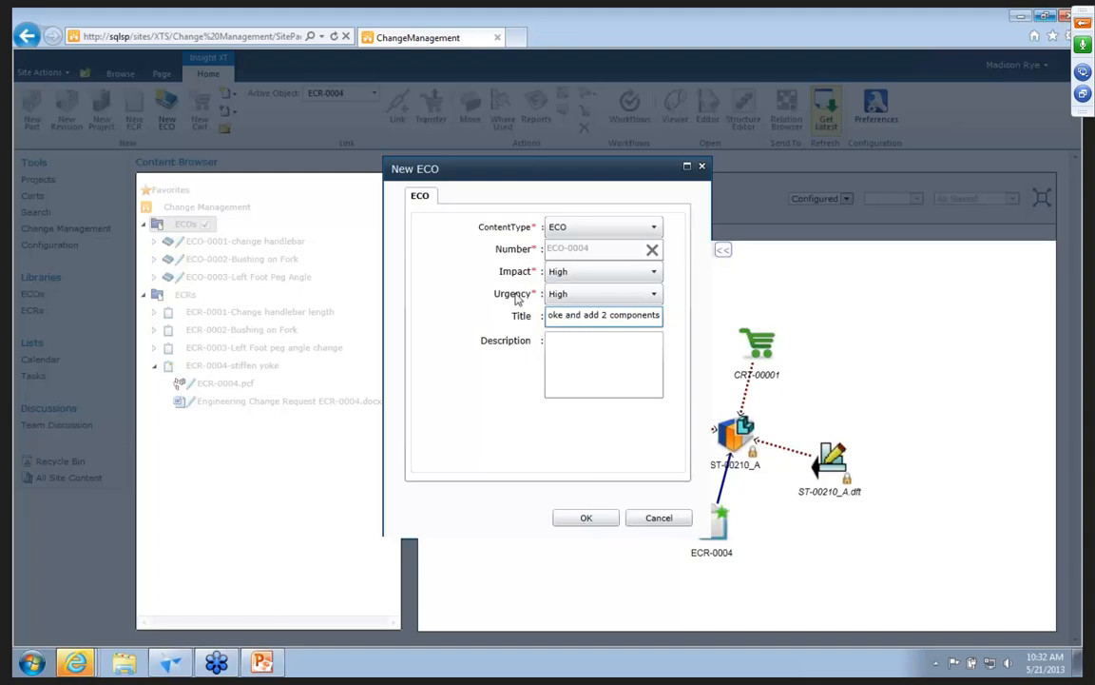
left_click(579, 521)
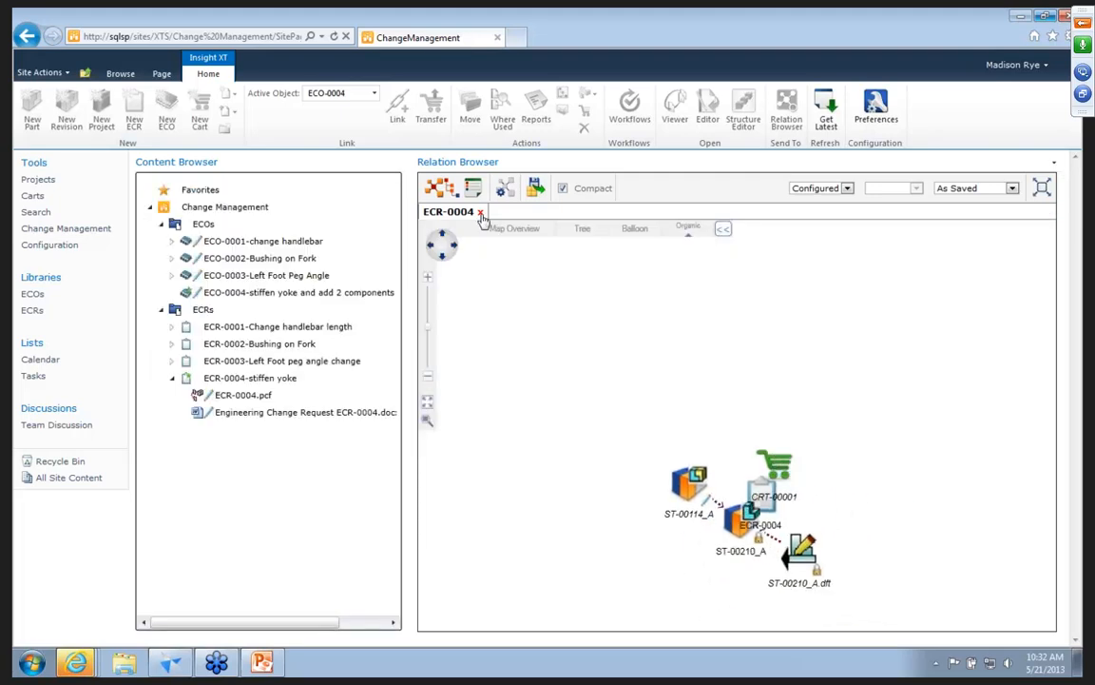
Close the ECR-0004 relation map and link the ECR-0004 change request to the active ECO-0004.
left_click(481, 212)
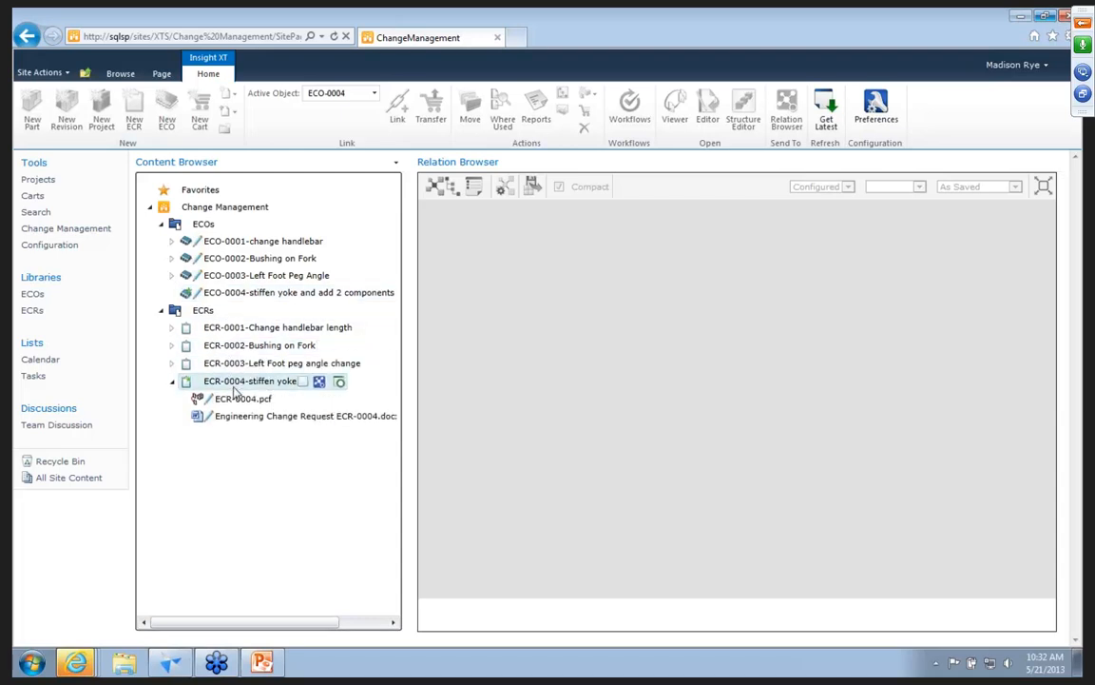
right_click(233, 388)
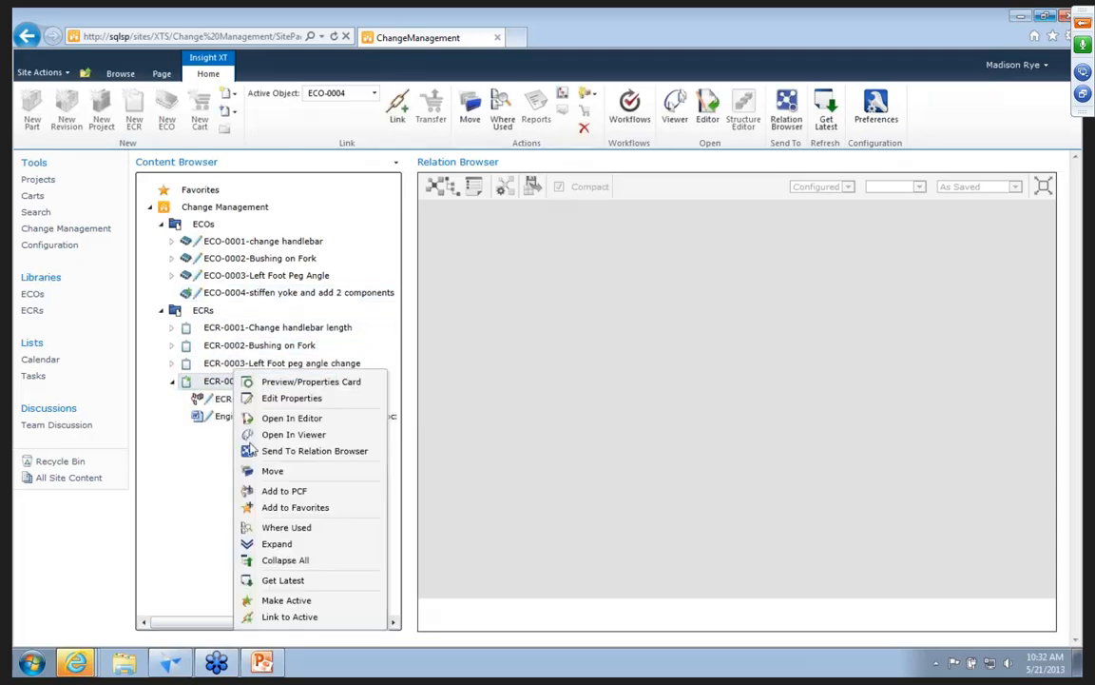
left_click(266, 618)
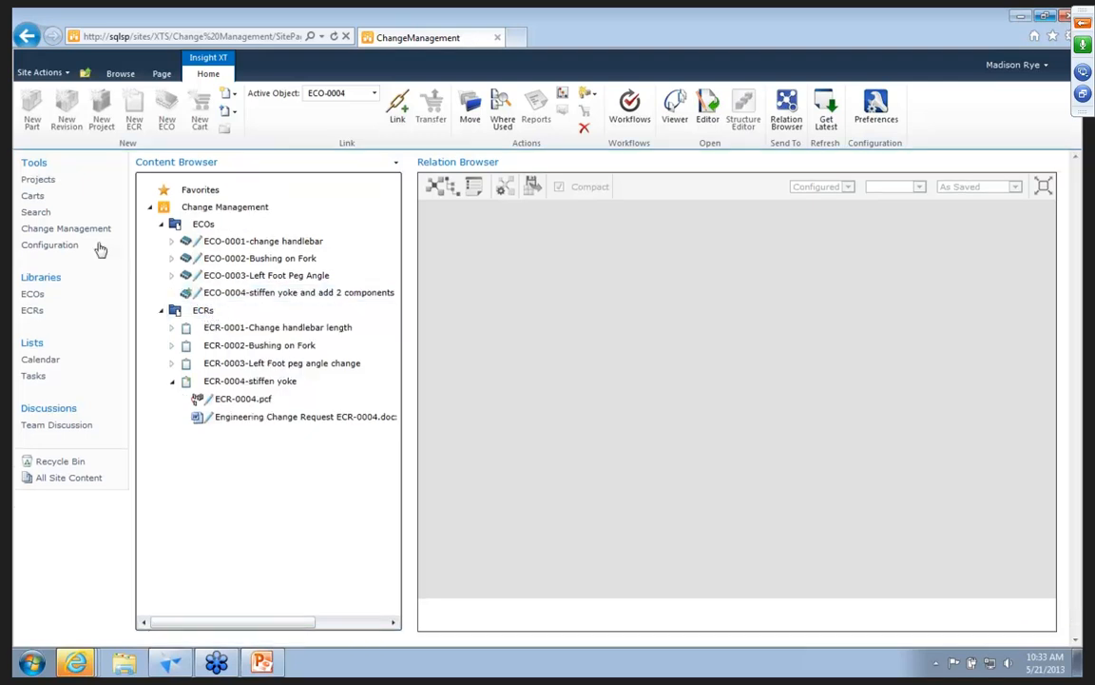
Open the In-House site and preview ST-00114-Frame Assembly in the frame assembly folder, closing the preview card when done.
left_click(161, 75)
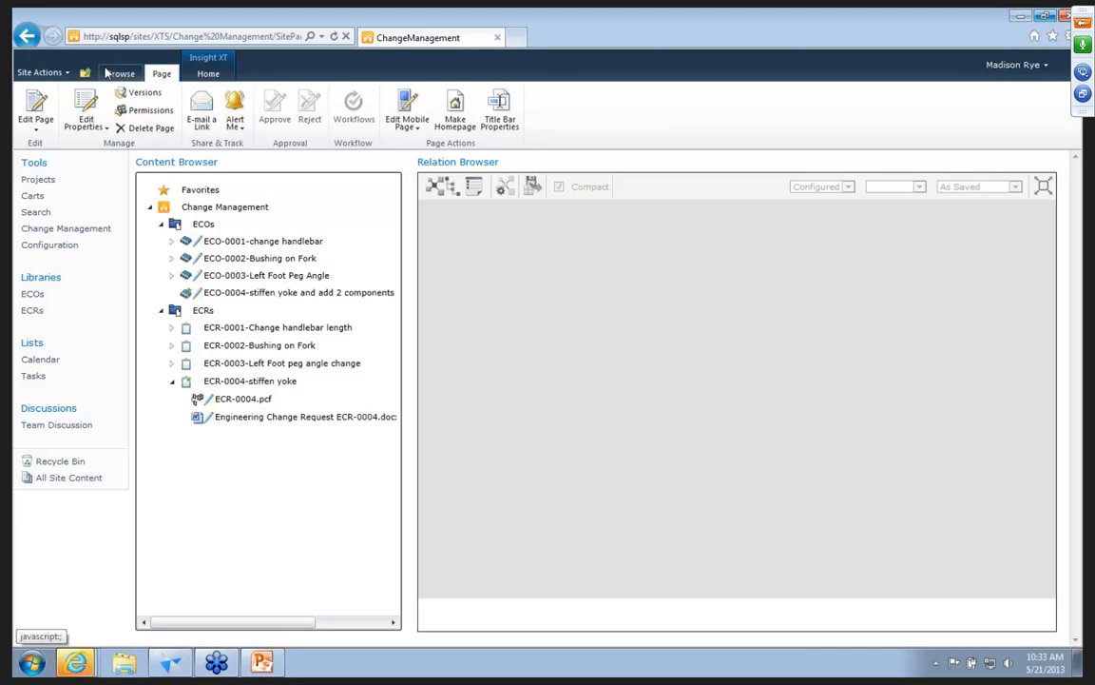
left_click(120, 75)
left_click(82, 139)
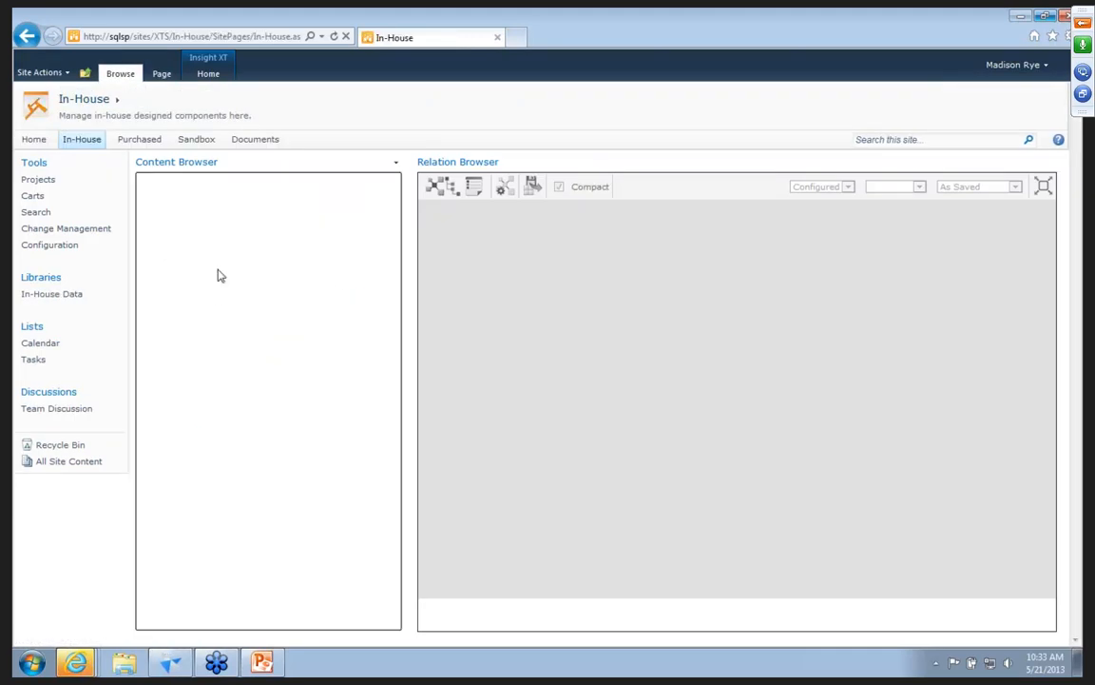
left_click(194, 326)
mouse_move(364, 380)
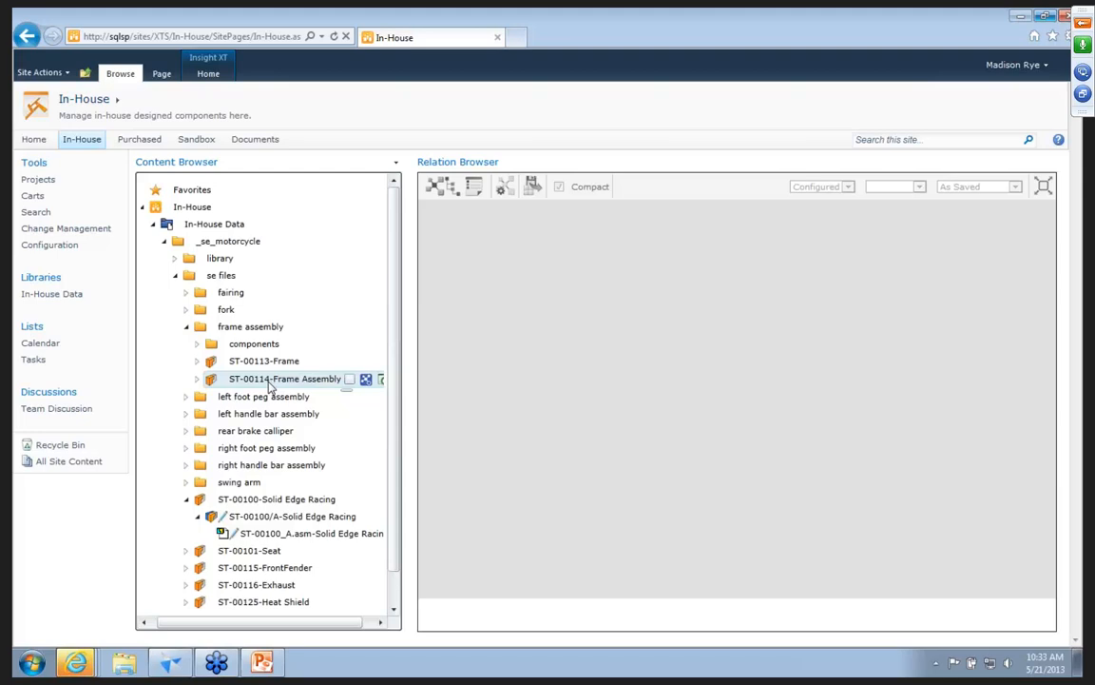
left_click(382, 381)
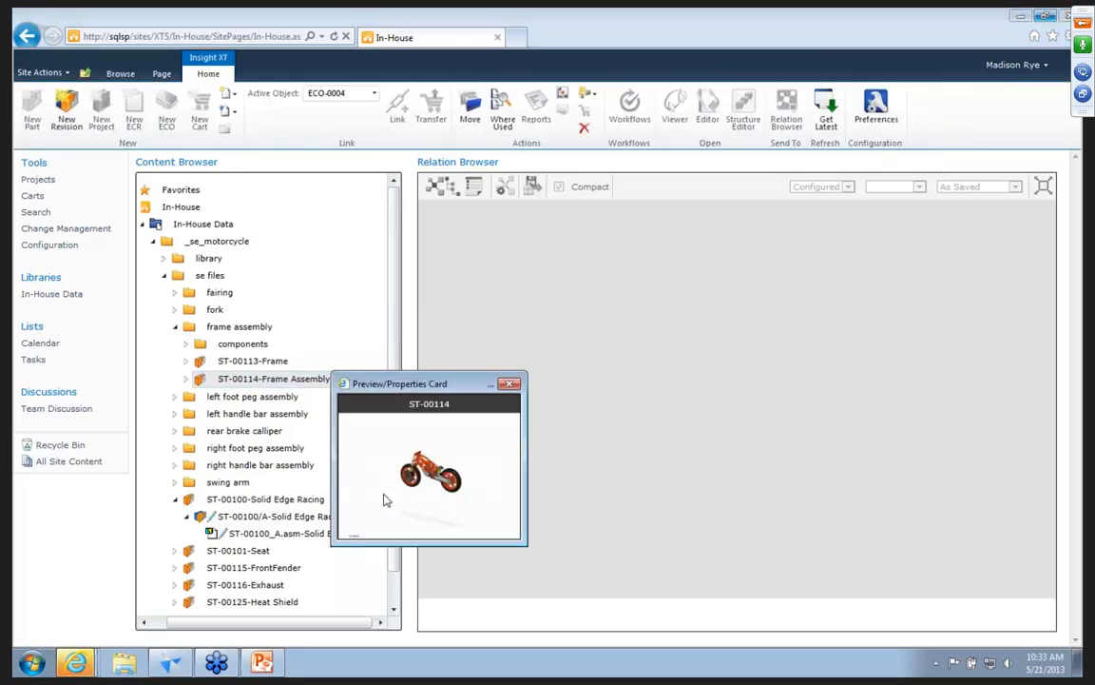
left_click(511, 385)
Link the frame assembly's revision ST-00114/A to the active ECO-0004 and make that revision the active object.
right_click(251, 380)
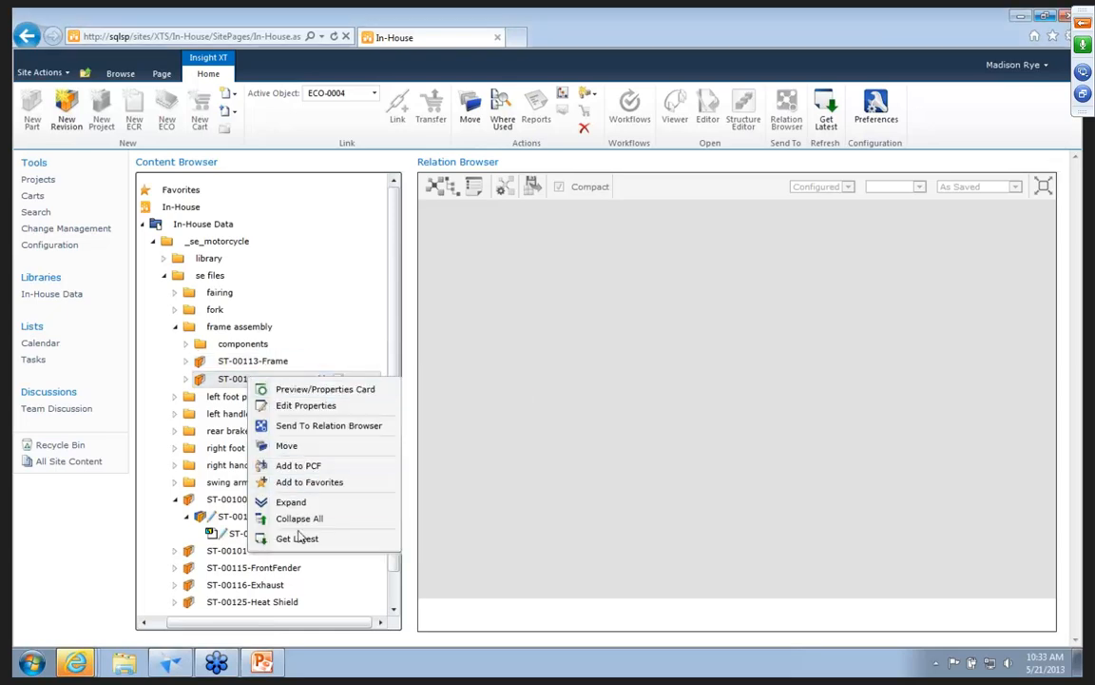
left_click(187, 385)
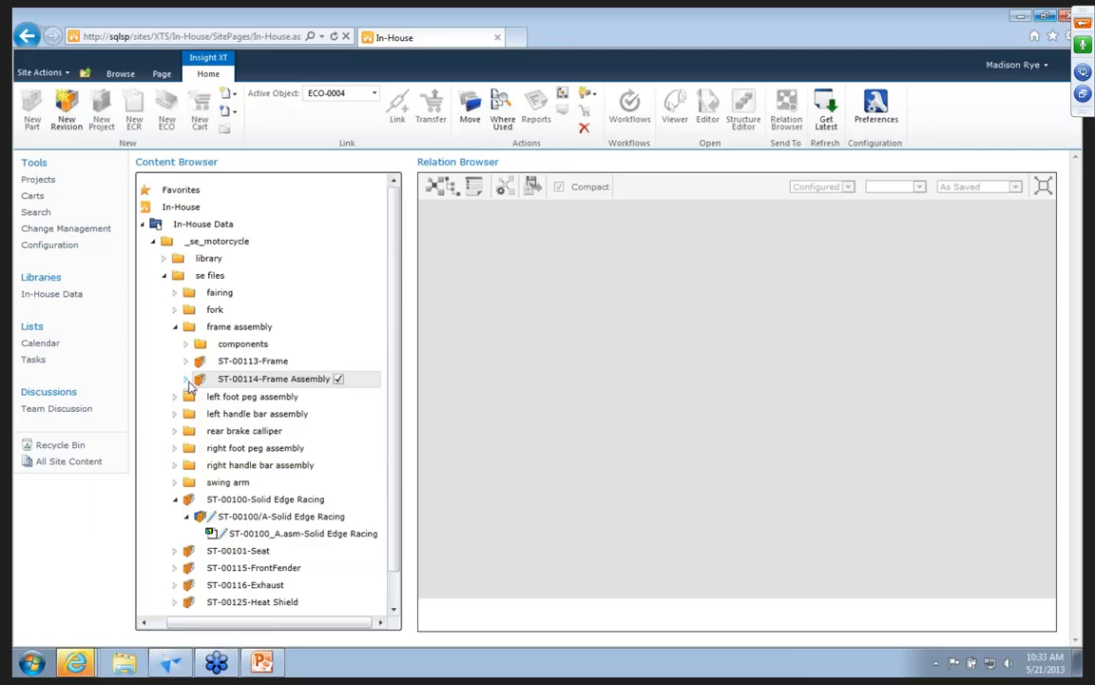
left_click(186, 379)
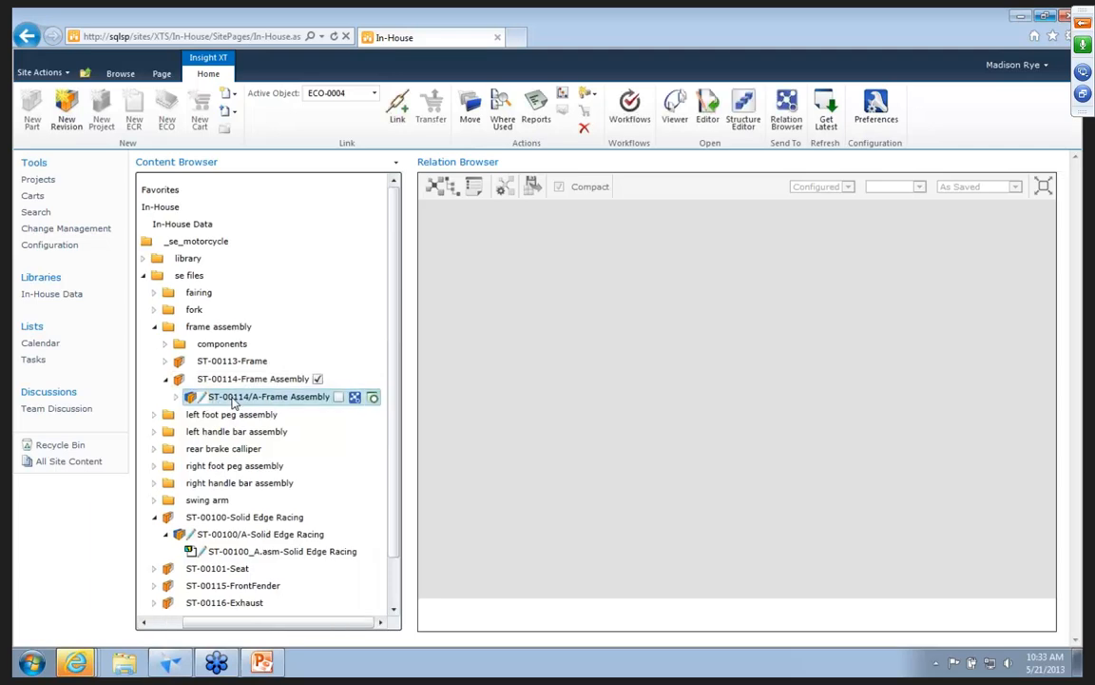
right_click(233, 399)
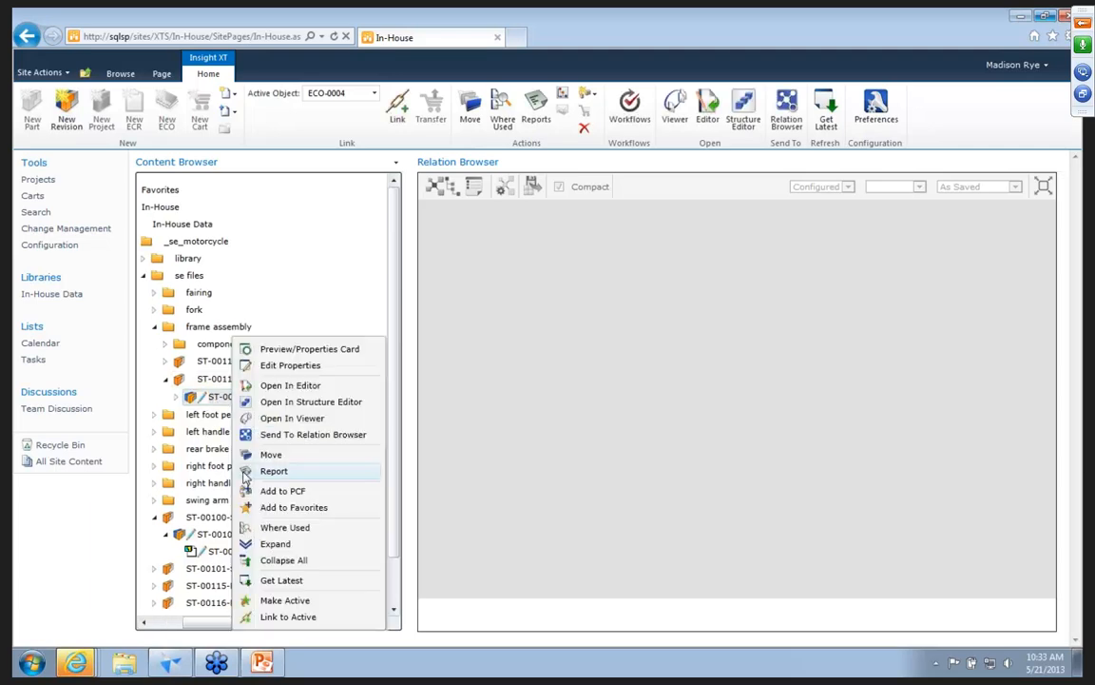
left_click(289, 617)
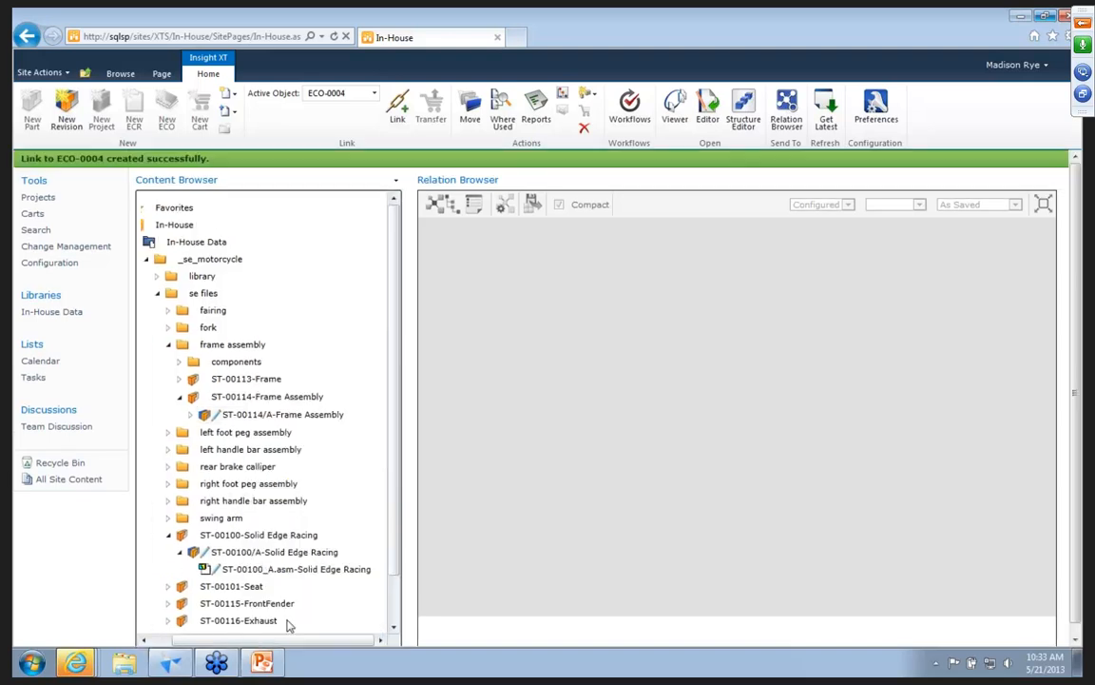
right_click(251, 415)
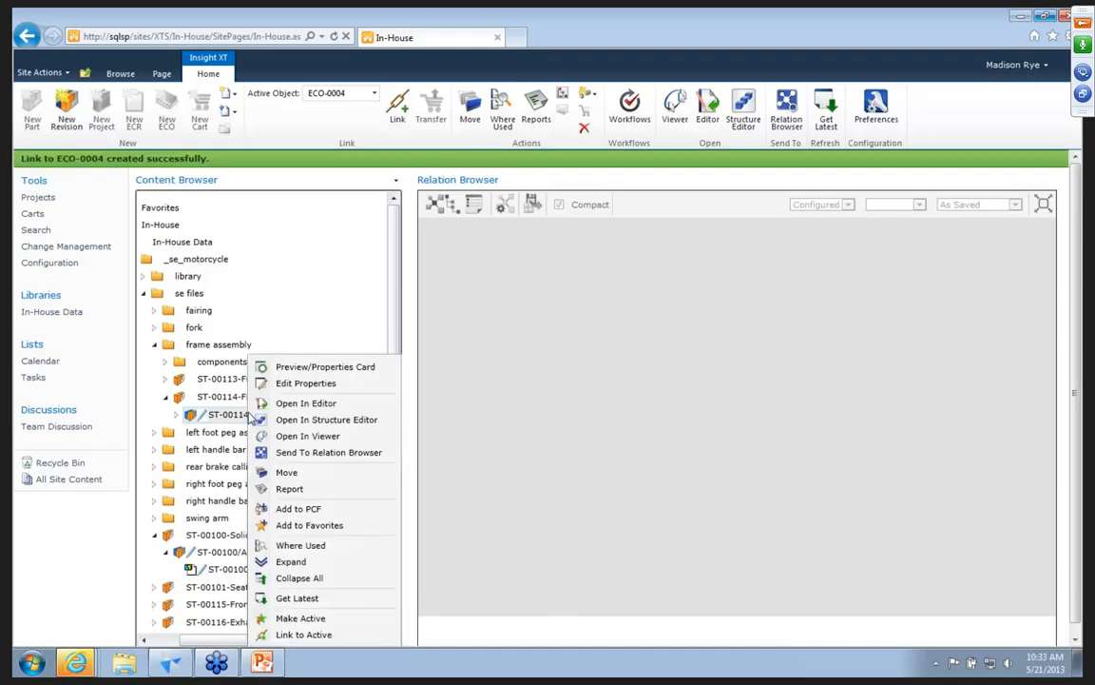
left_click(340, 620)
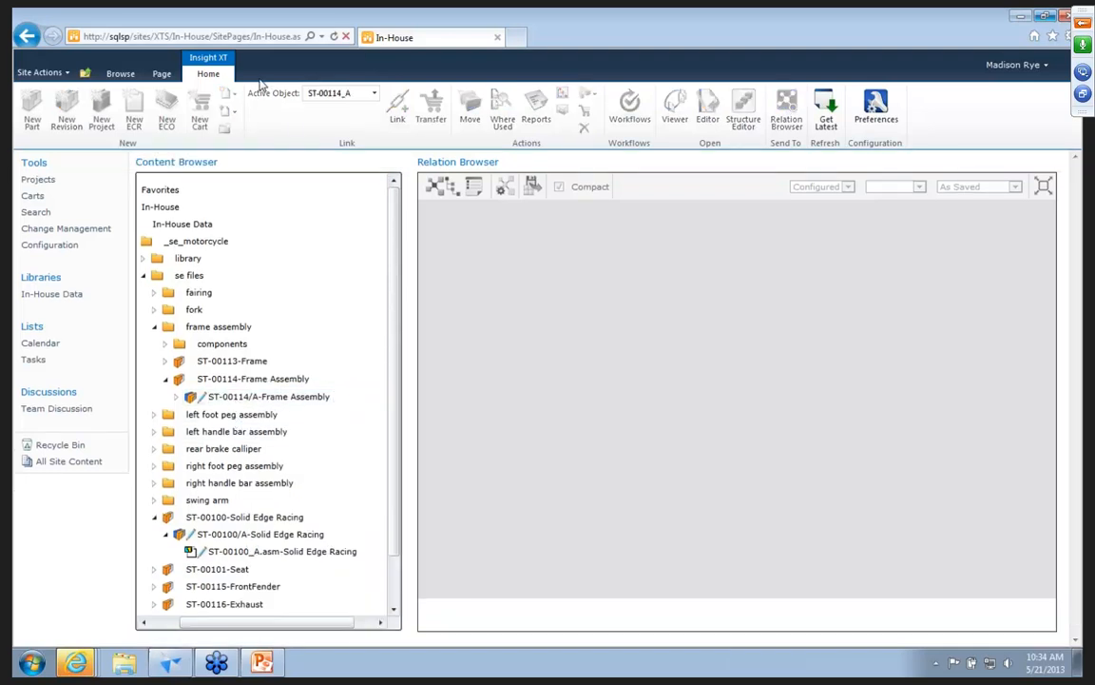
Open the Search site and set a search criterion for Title containing "*suspension*".
left_click(38, 213)
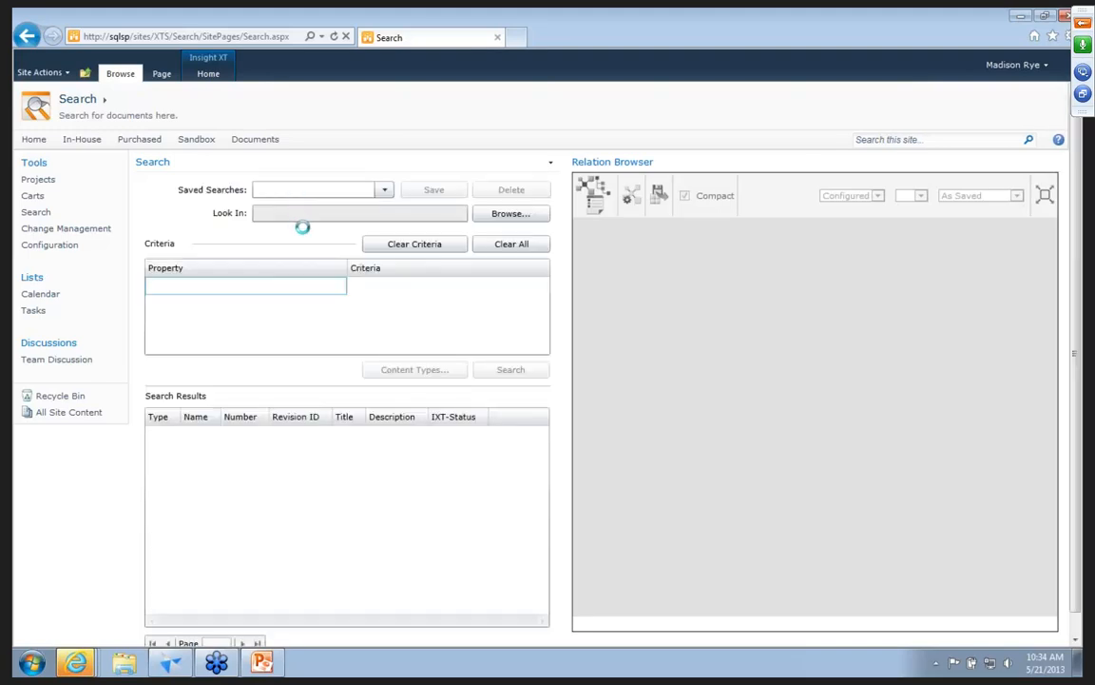
left_click(269, 288)
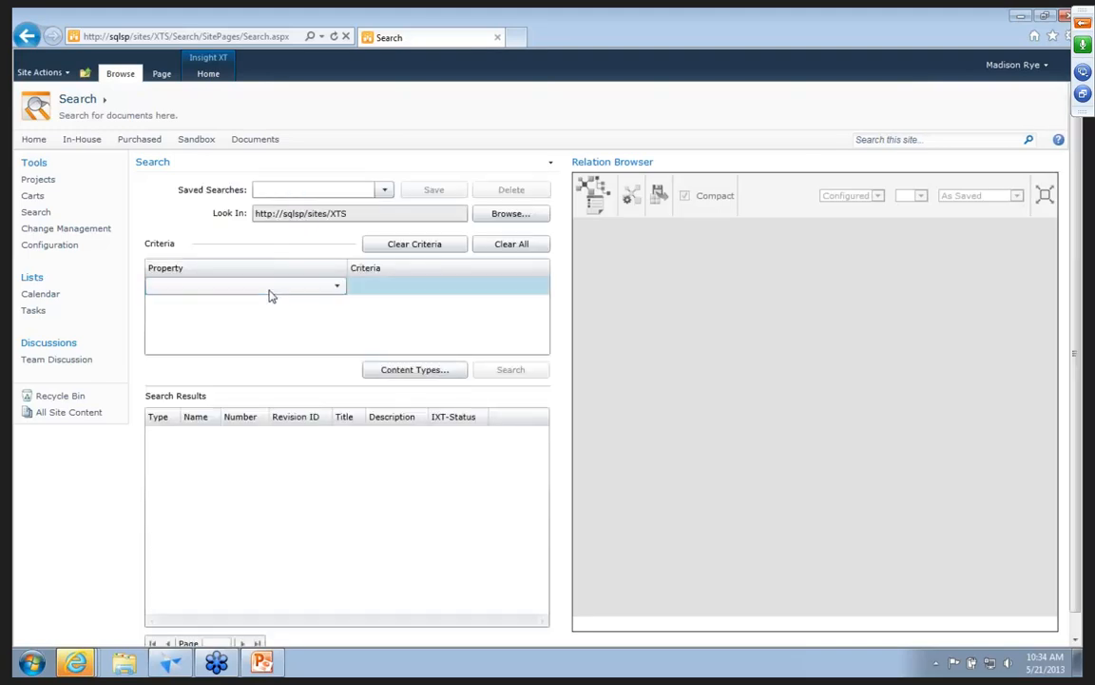
left_click(269, 288)
scroll(304, 407, "down", 5)
left_click(186, 553)
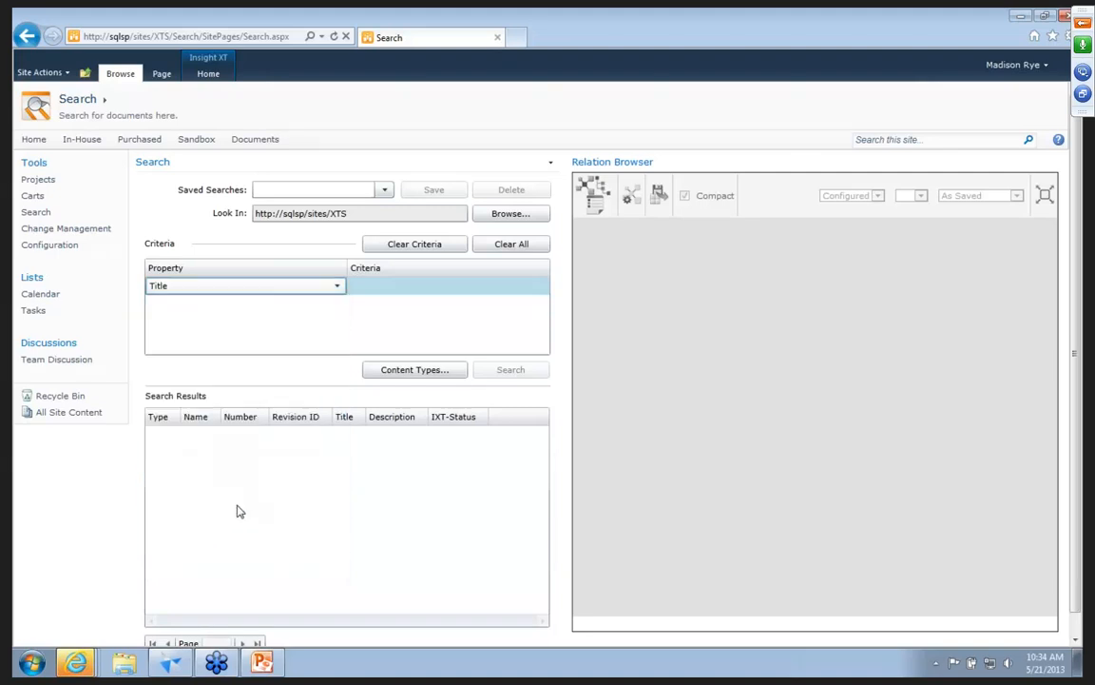
left_click(371, 286)
type("*suspension")
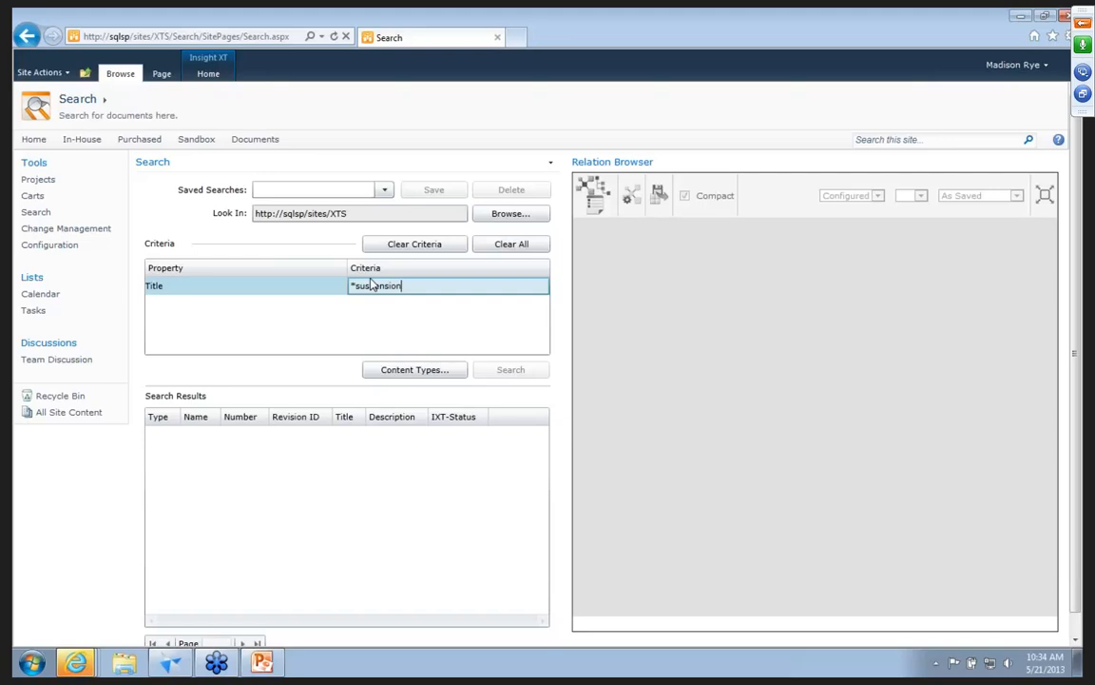
type("*")
key("Return")
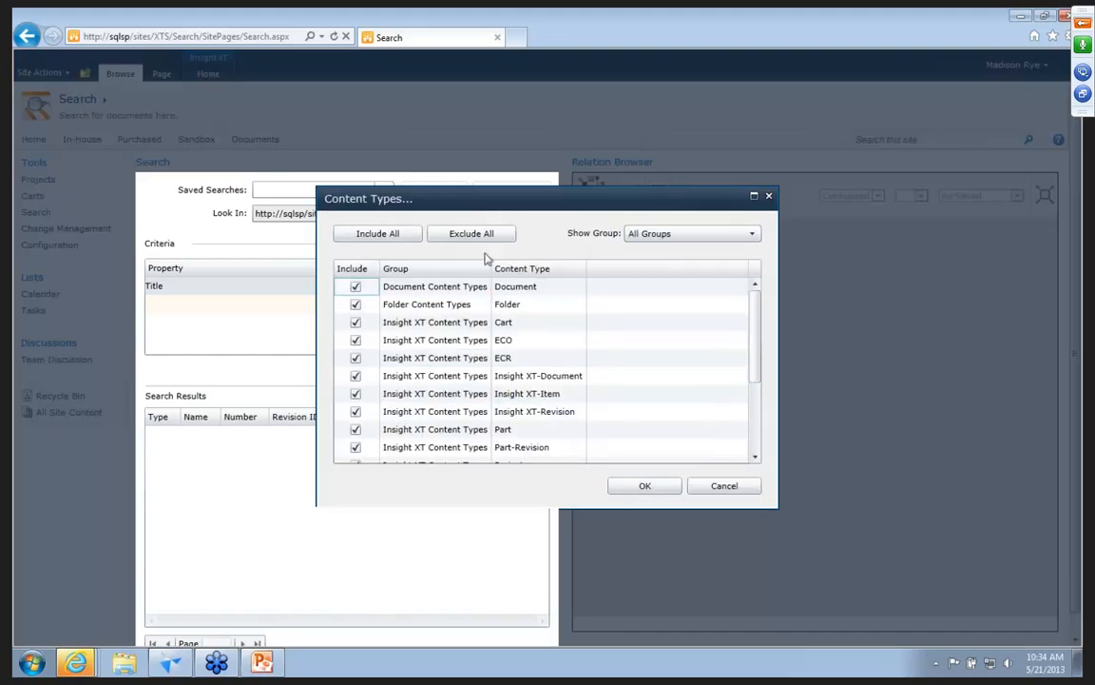
Restrict the search to the Part-Revision content type only and run it.
left_click(474, 238)
left_click(355, 447)
left_click(639, 486)
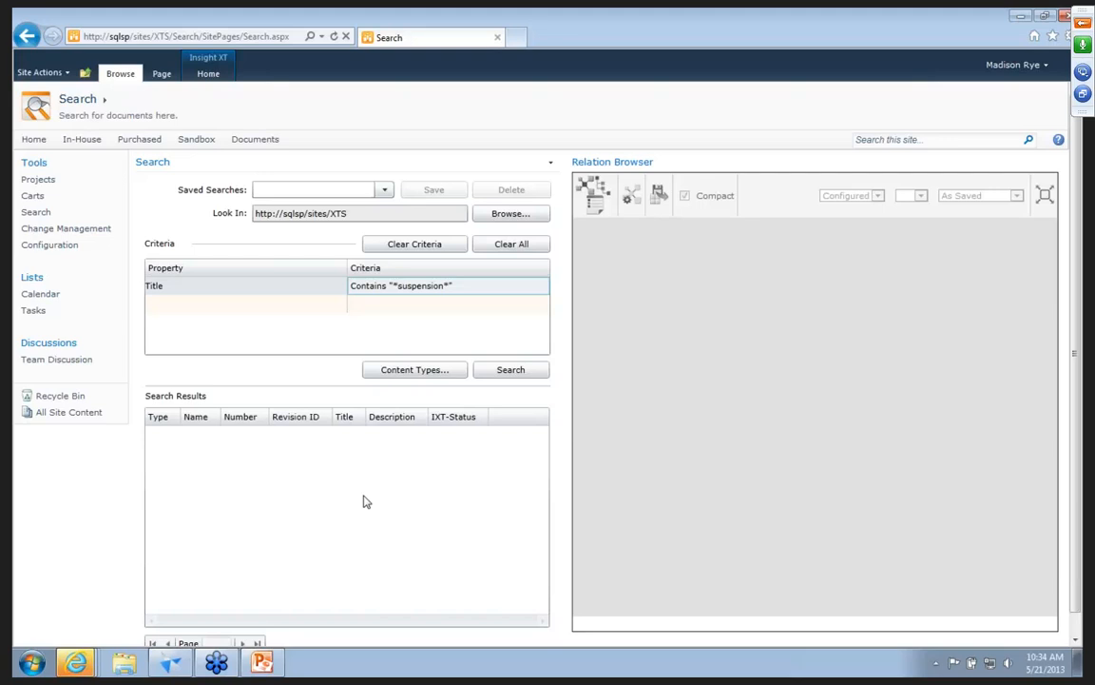
left_click(511, 371)
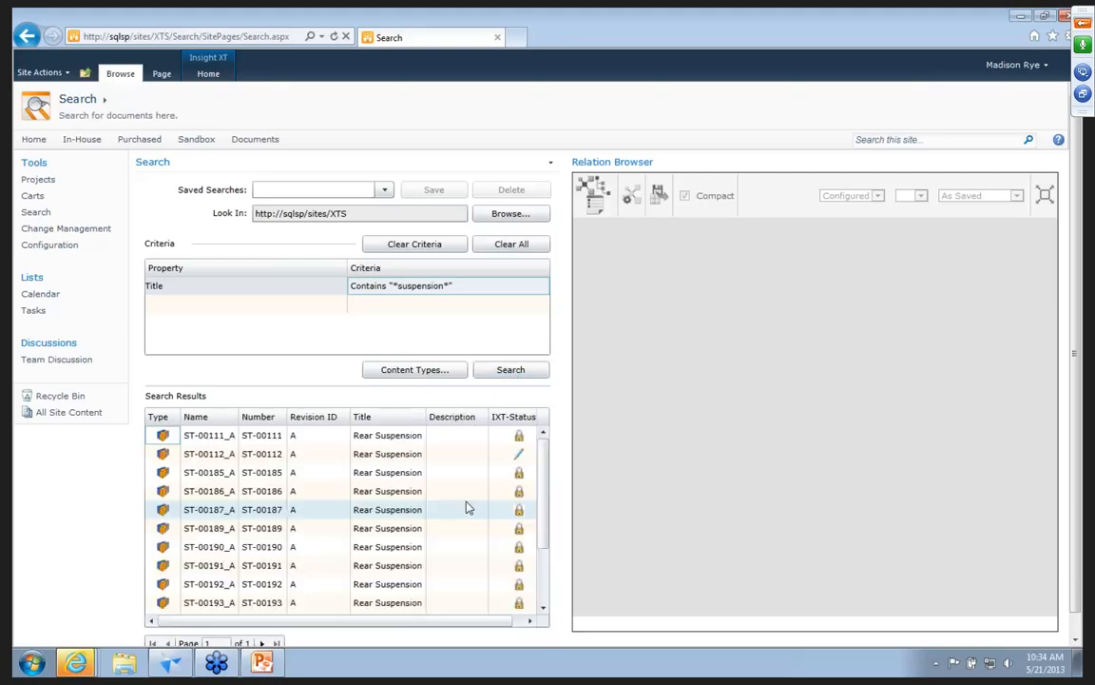
Link the Suspension Connect Block ST-00600_A and the Rear Suspension Link ST-00601_A to the active ST-00114_A.
scroll(550, 476, "down", 1)
scroll(416, 570, "down", 3)
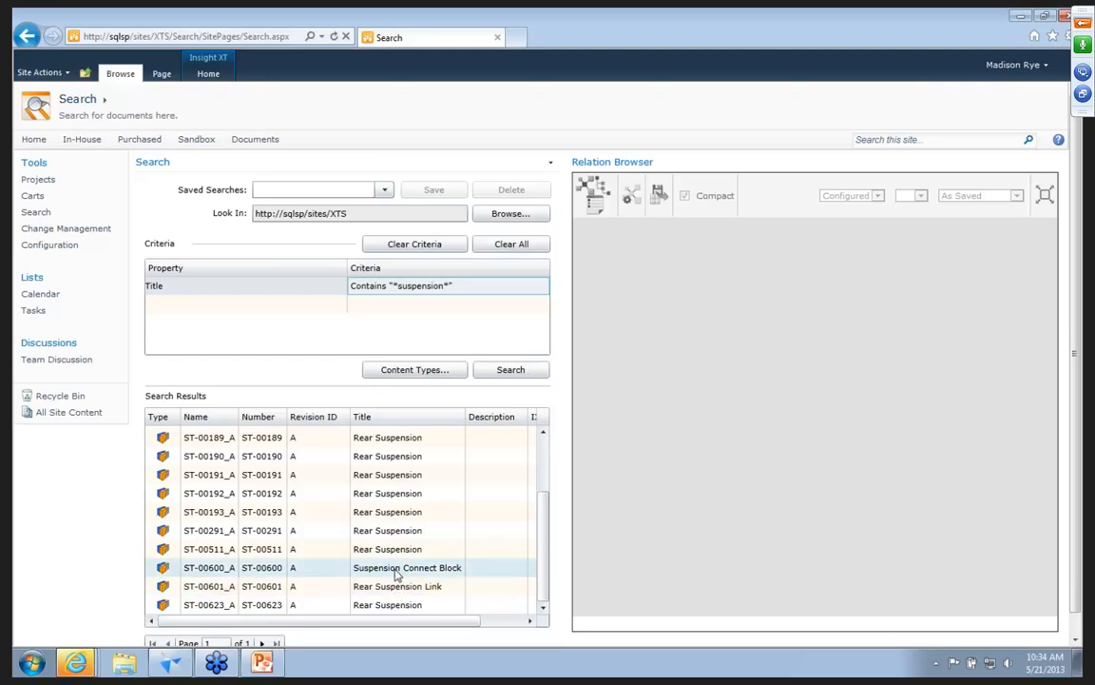
left_click(398, 573)
right_click(397, 574)
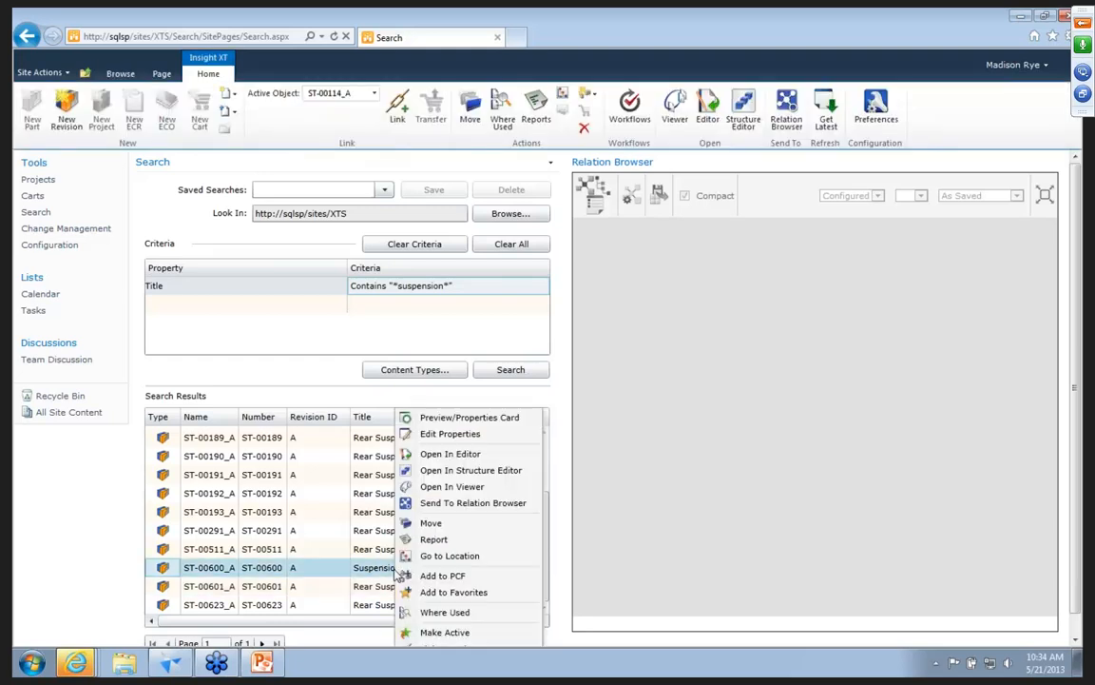
left_click_drag(1078, 552, 1078, 579)
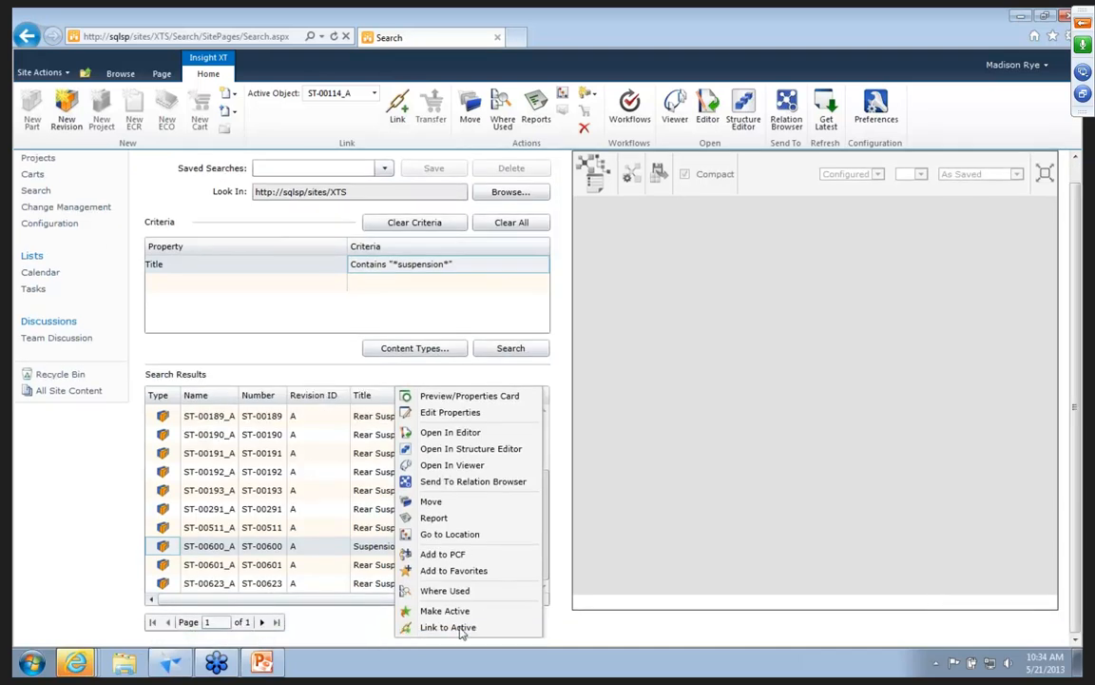
left_click(461, 635)
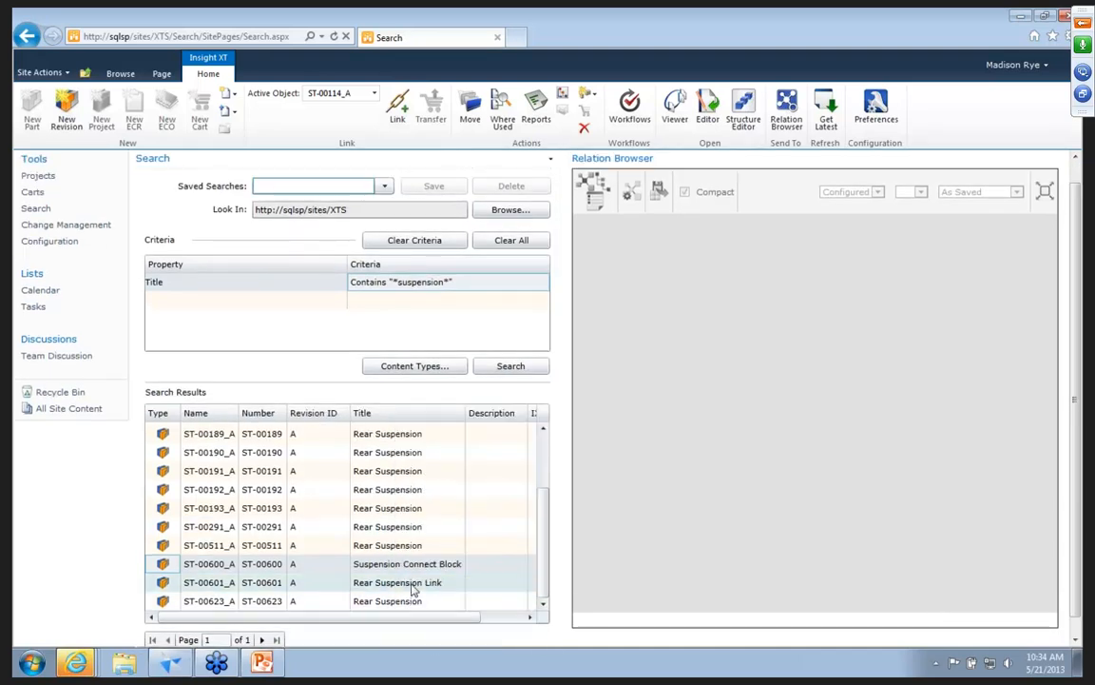
right_click(412, 585)
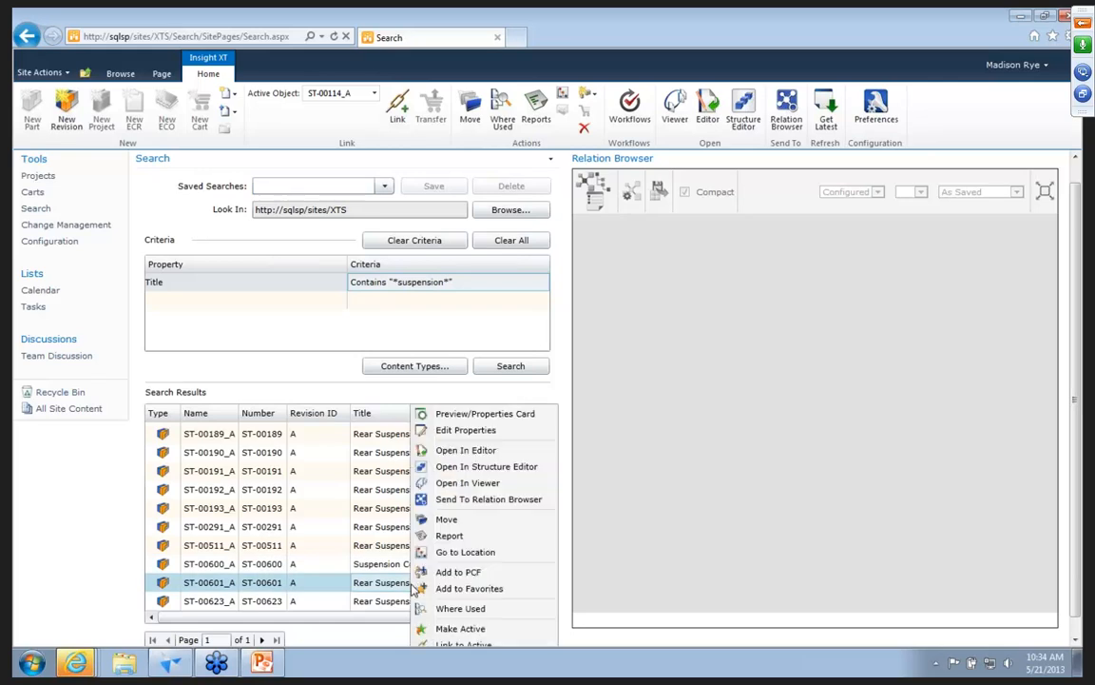
left_click(443, 646)
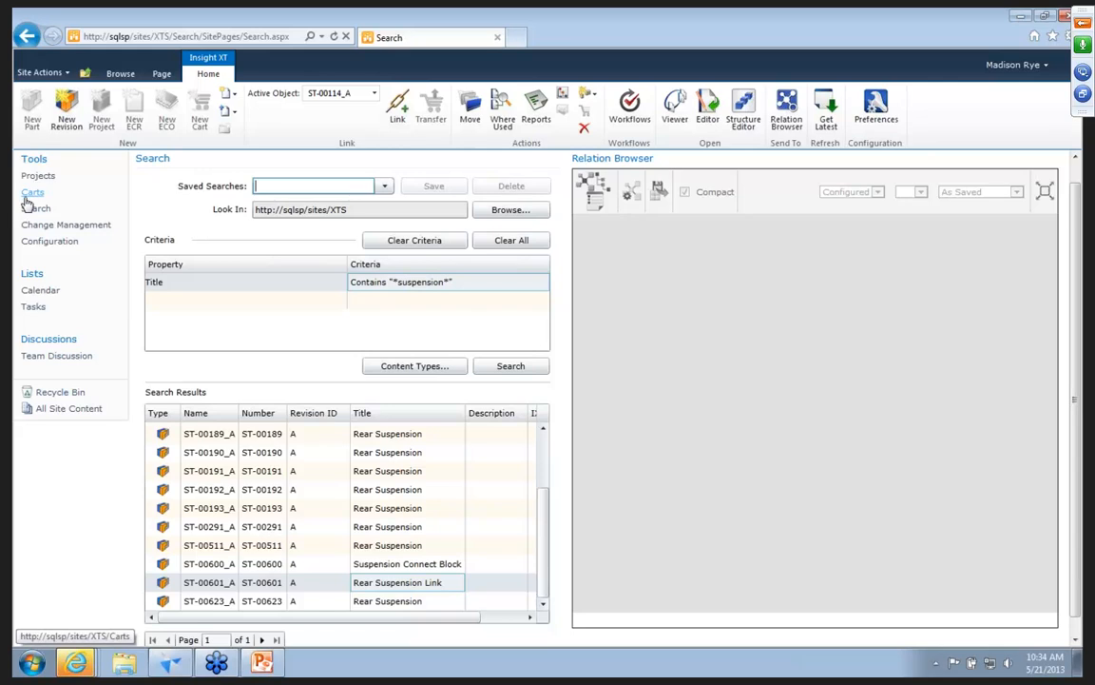
Open the Change Management site, refresh its content and display ECO-0004 in the Relation Browser.
left_click(30, 226)
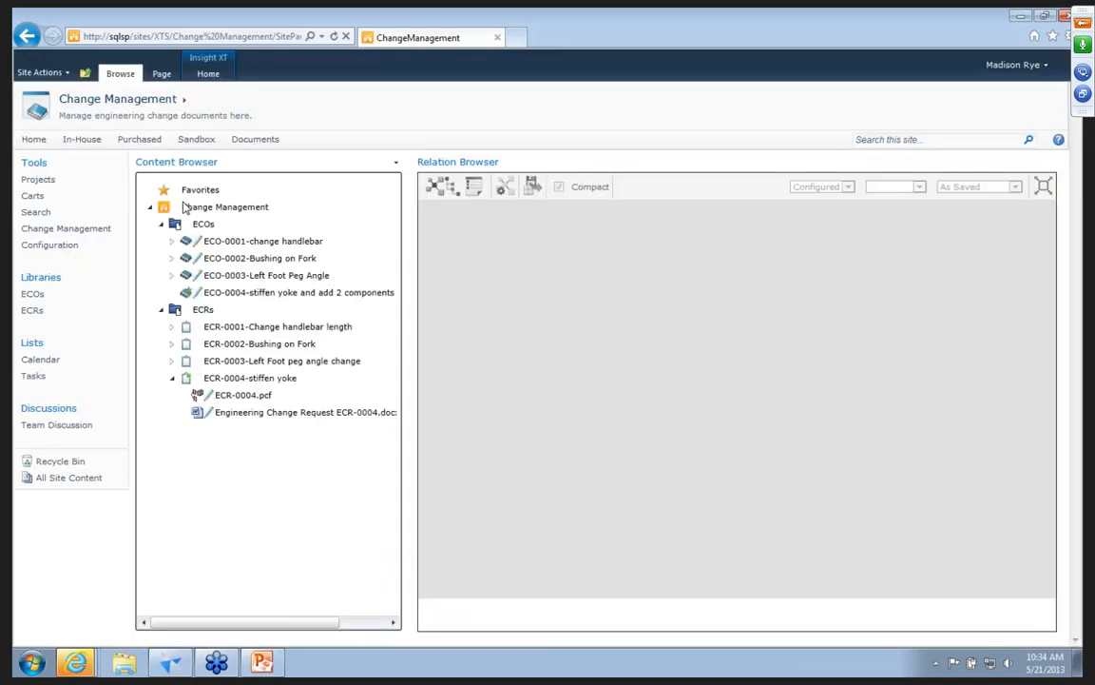
left_click(208, 73)
left_click(819, 115)
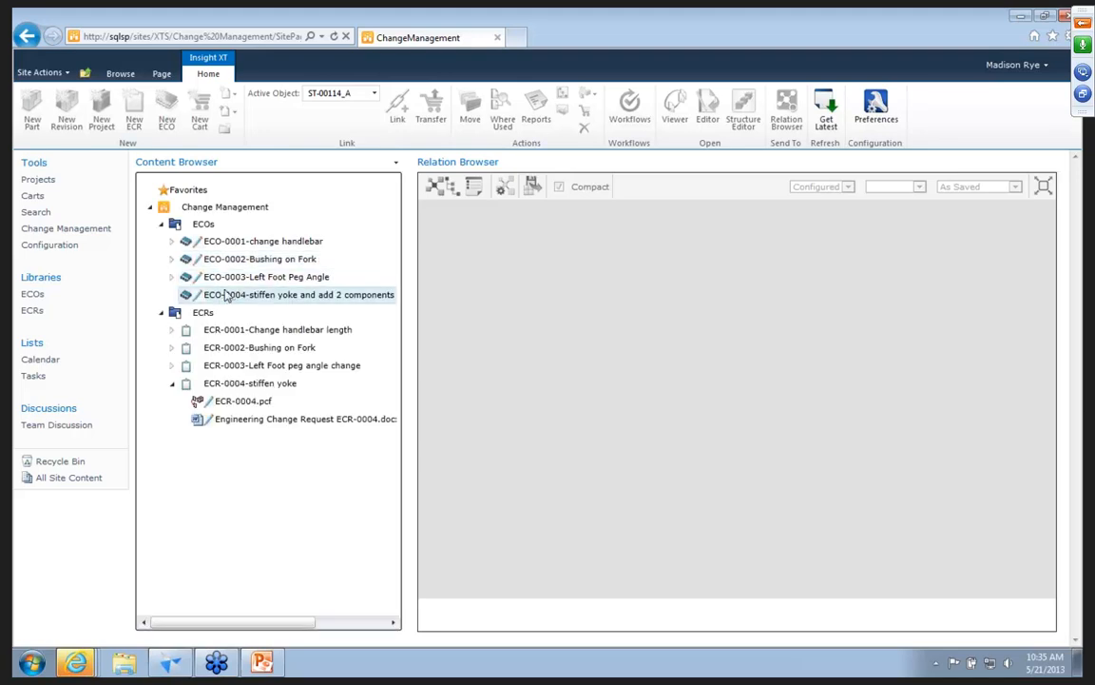
right_click(226, 296)
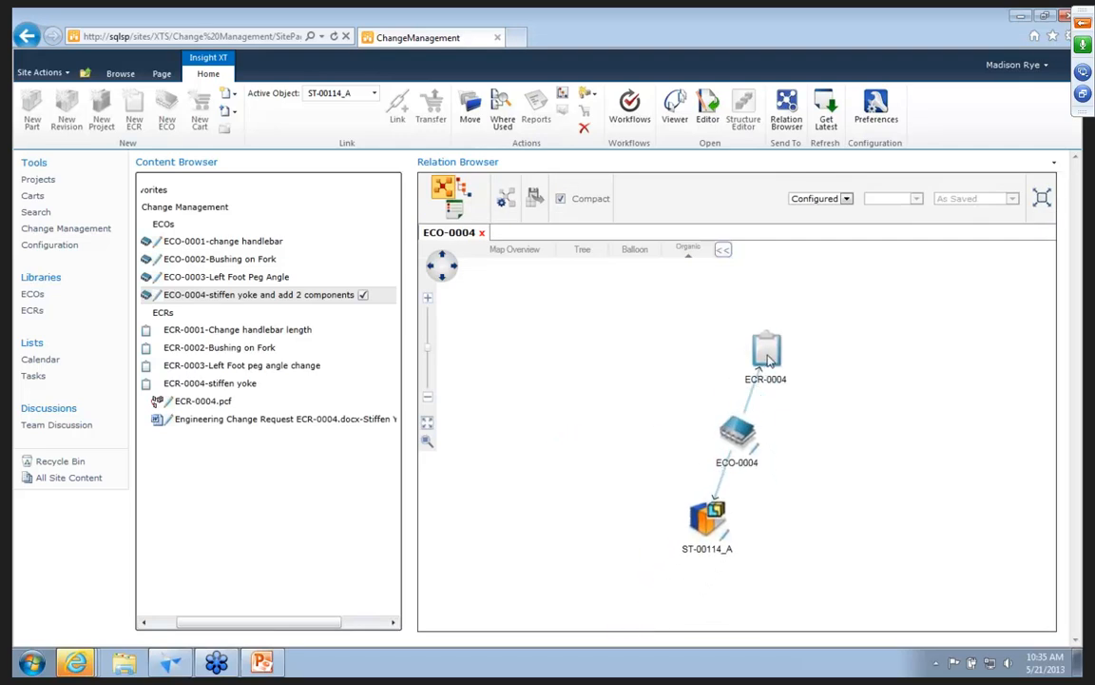
Expand ST-00114_A in the ECO-0004 relation map and review its components as a bill of materials tree.
left_click(714, 522)
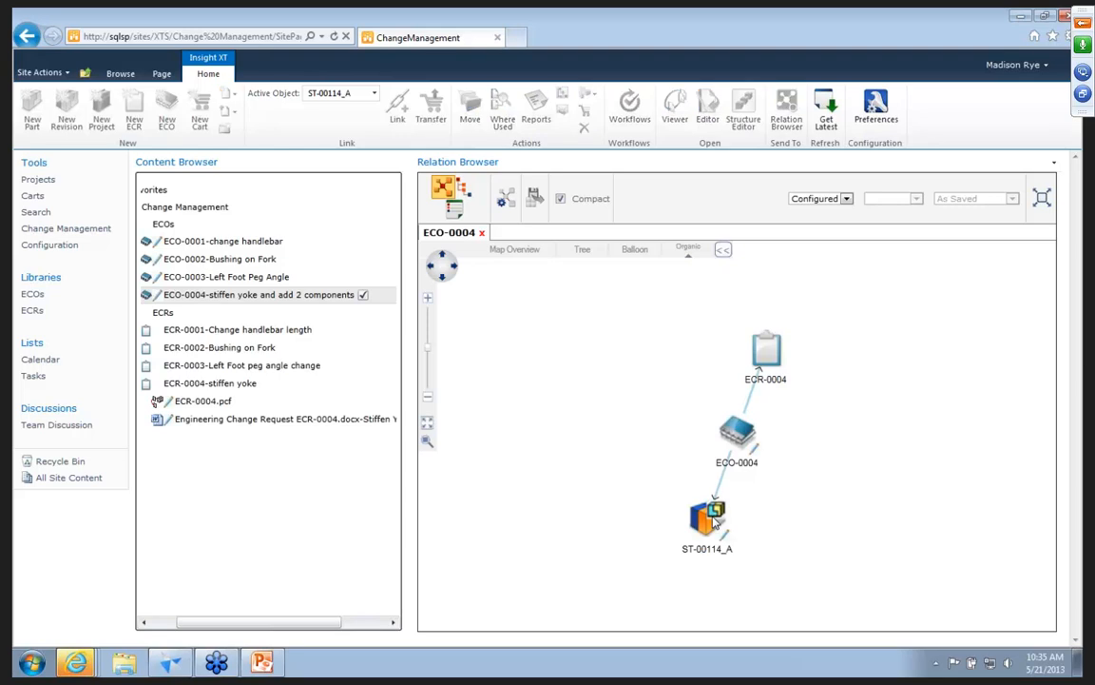
right_click(713, 521)
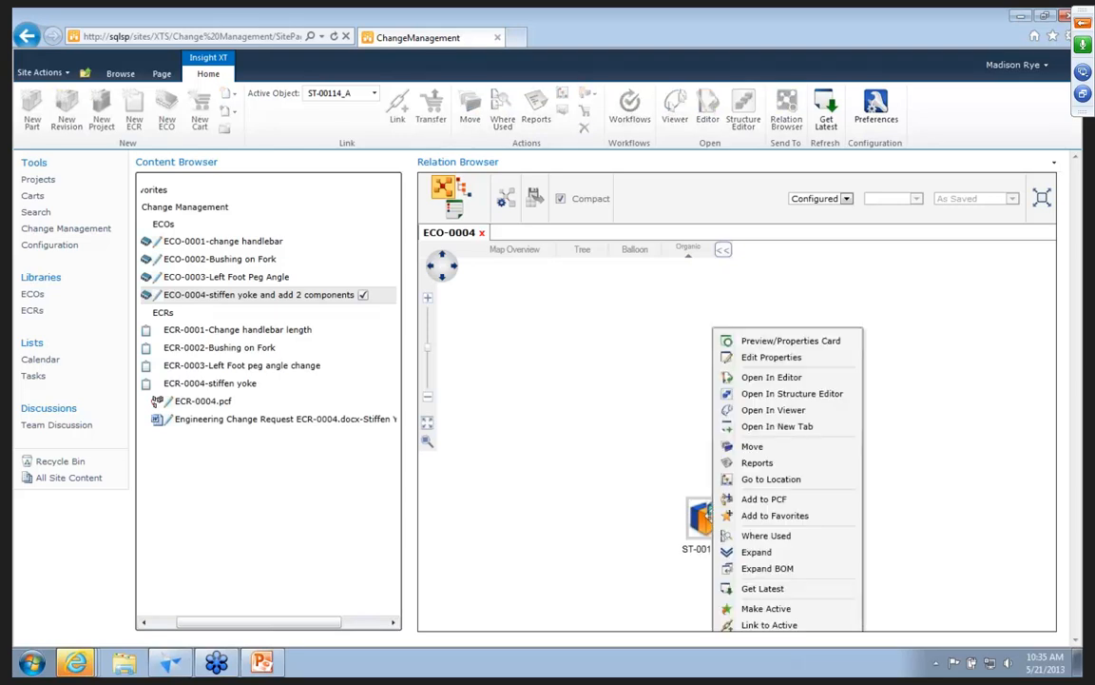
left_click(751, 553)
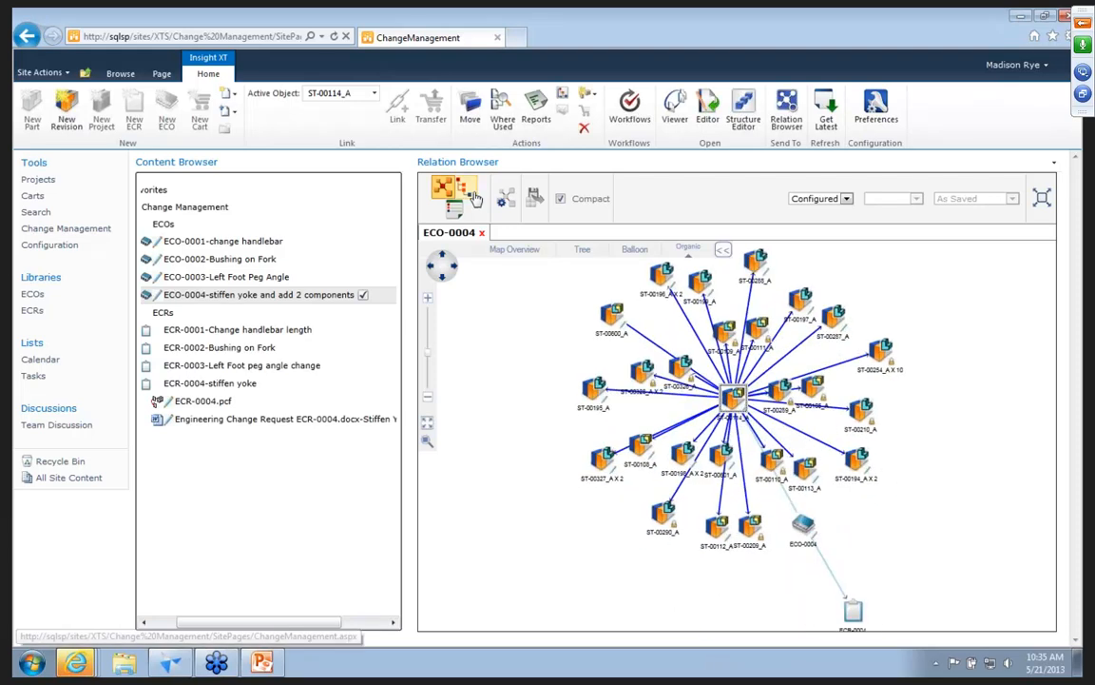
left_click(469, 195)
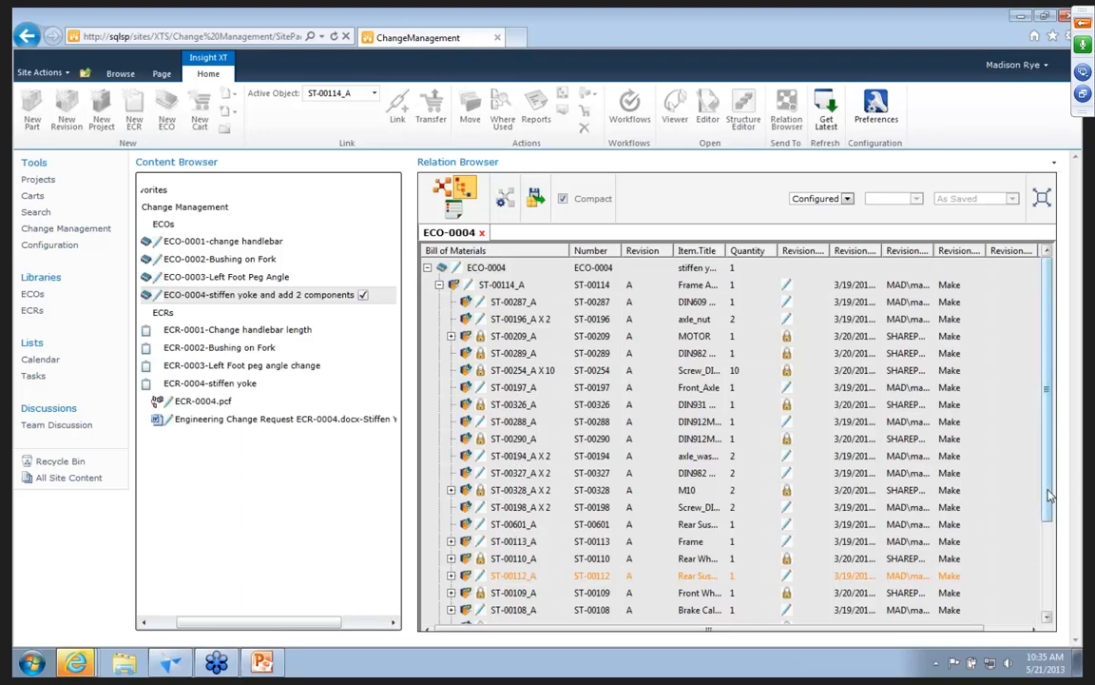
left_click_drag(1049, 495, 1049, 586)
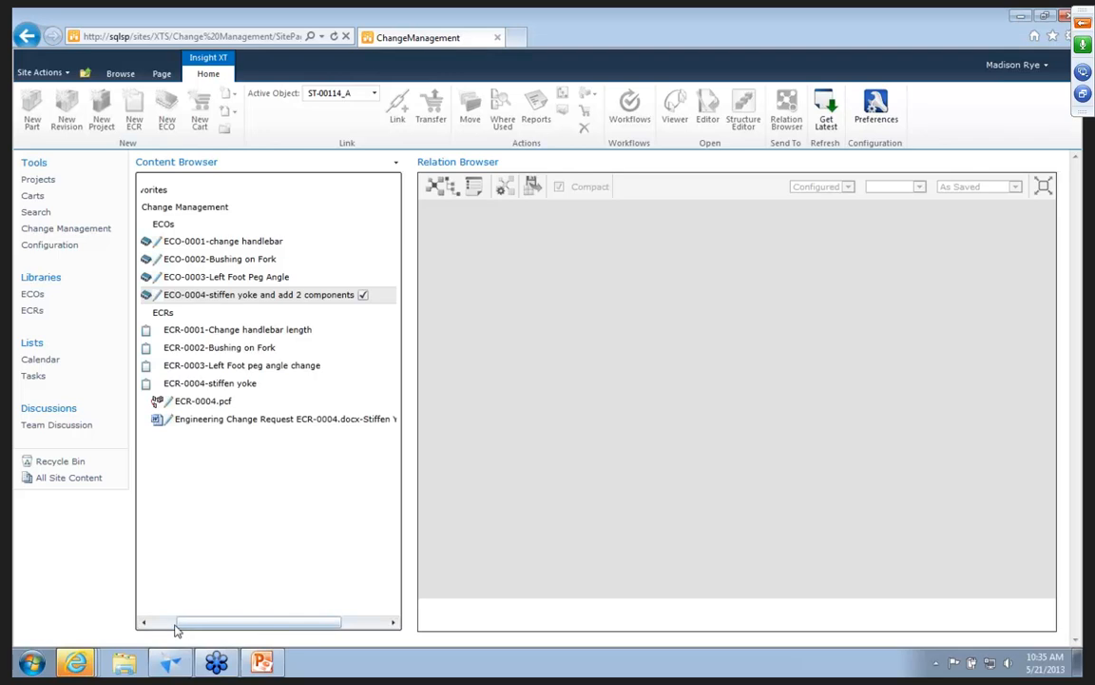
Set the active object to ECO-0004 from the recently active objects.
left_click(143, 623)
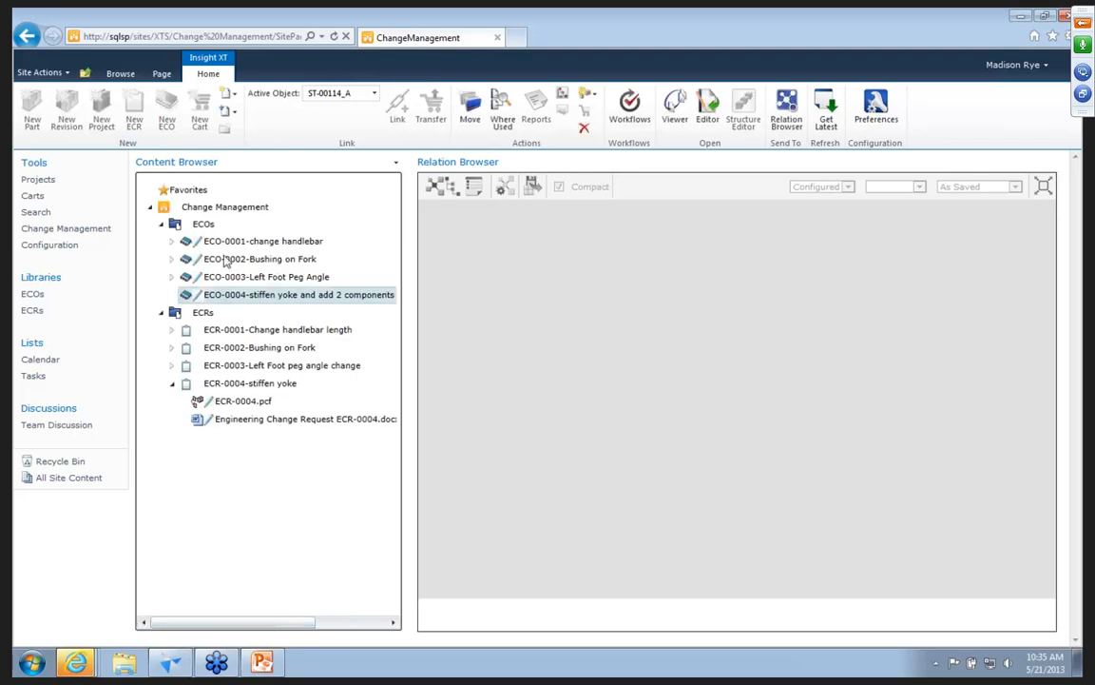
left_click(233, 96)
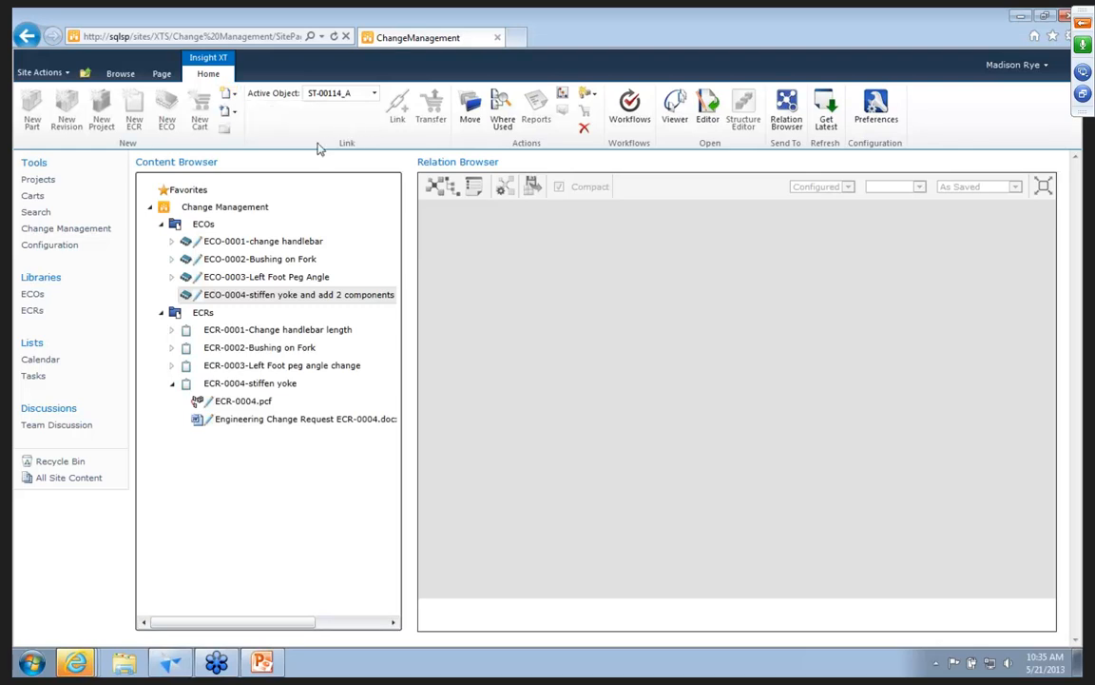
left_click(377, 96)
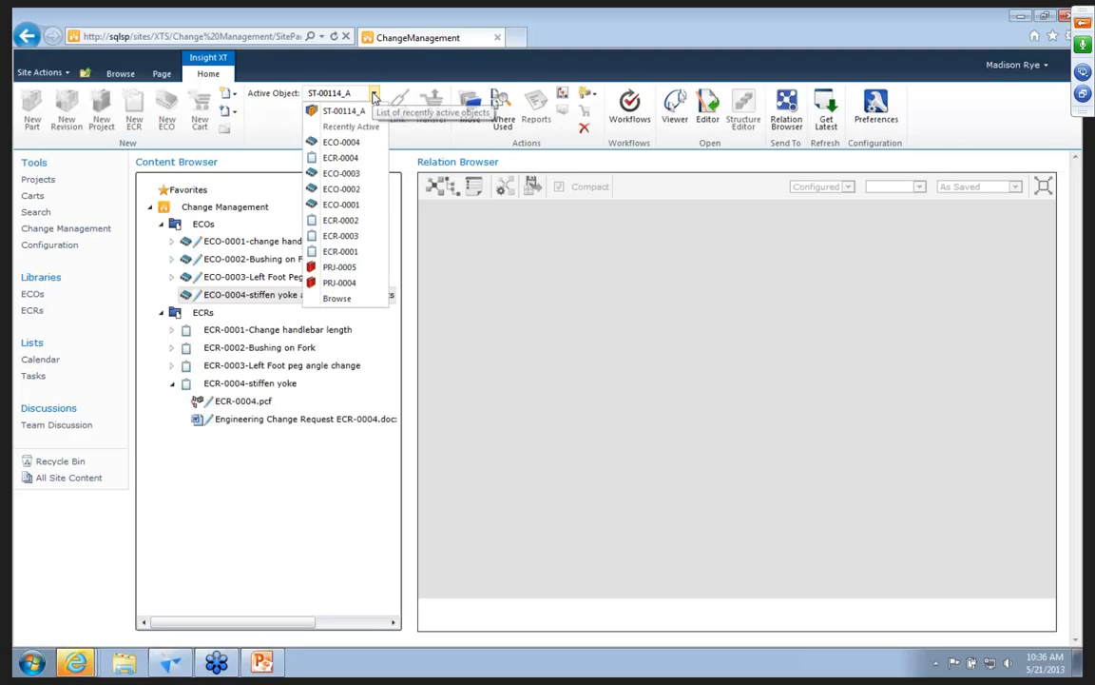
left_click(342, 142)
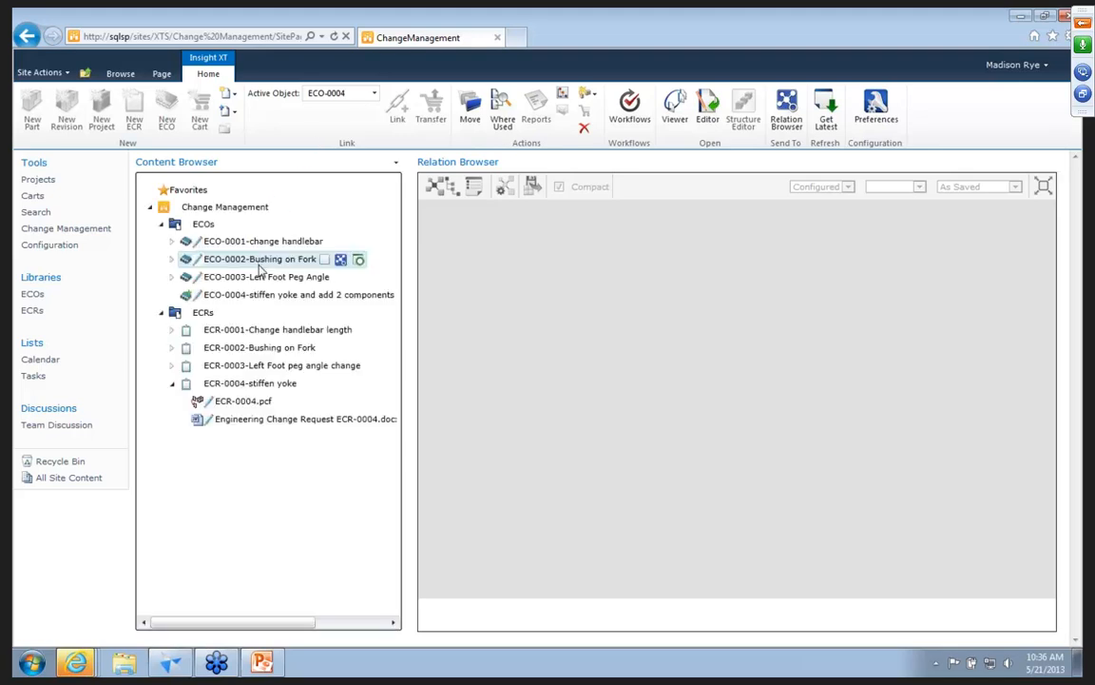
Create a new ECOForm document for ECO-0004 and title it "stiffen yoke and add 2".
left_click(249, 303)
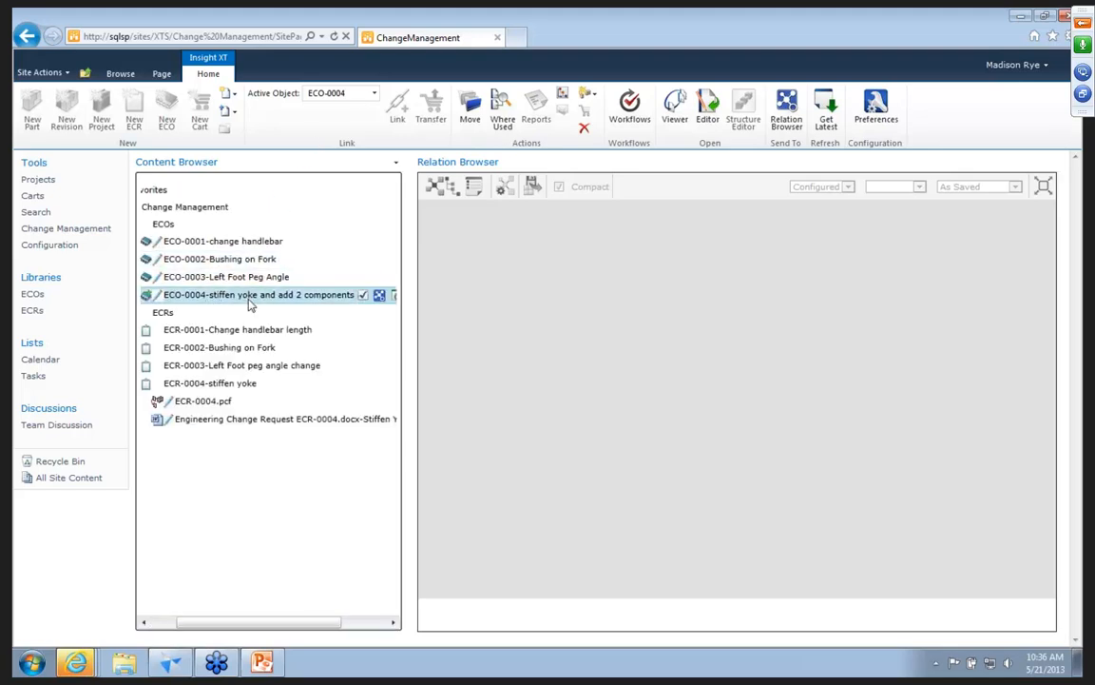
left_click(232, 94)
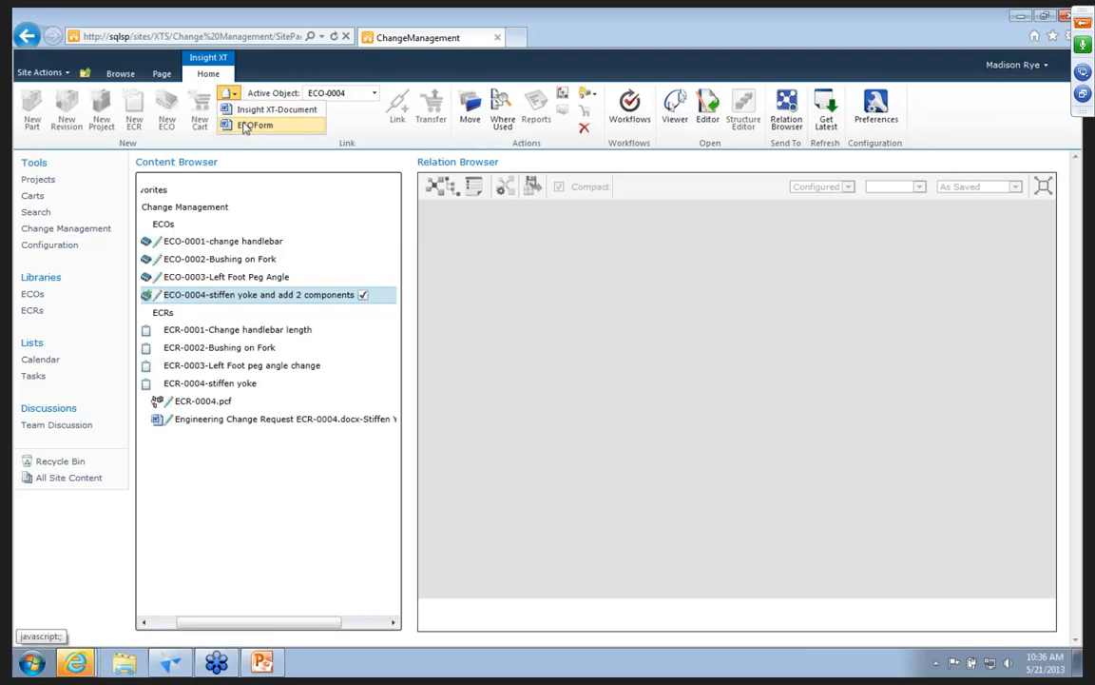
left_click(249, 125)
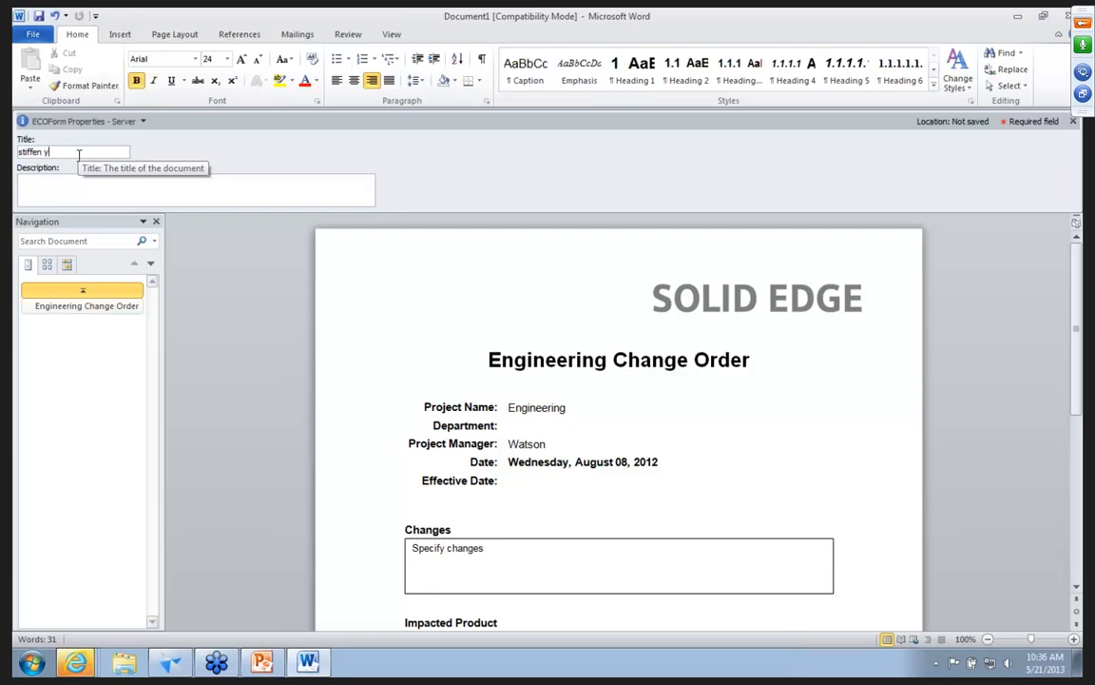
type("add 2")
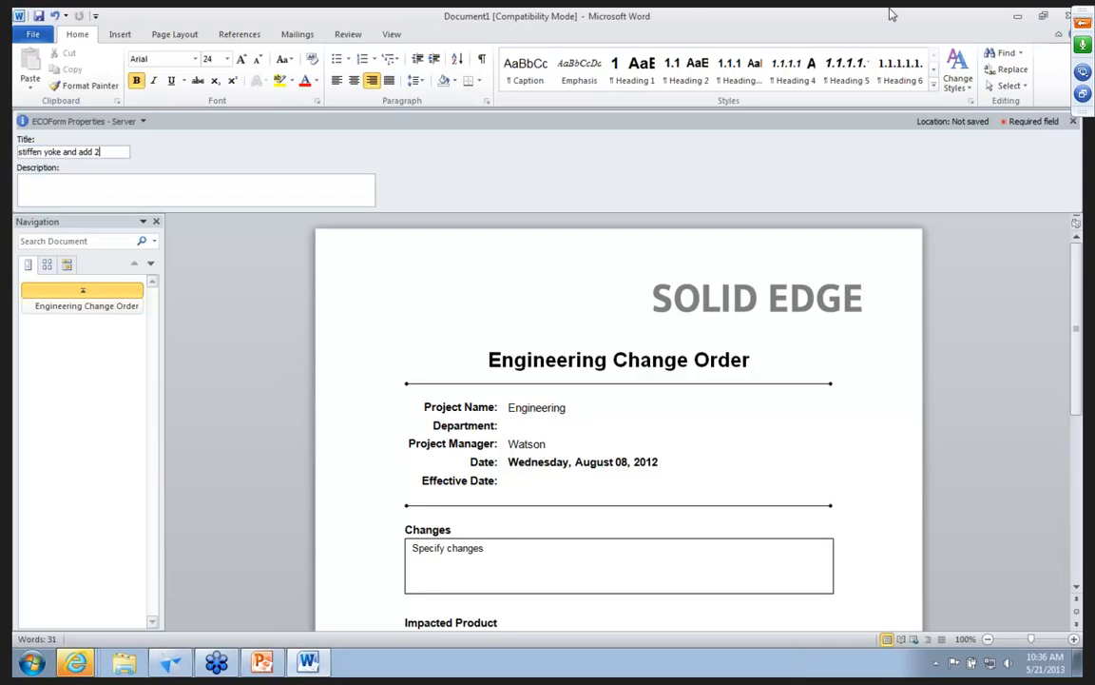
Close the change order form, saving it in the ECO-0004 folder as "Engineering Change Order ECO-0004.docx".
left_click(1066, 15)
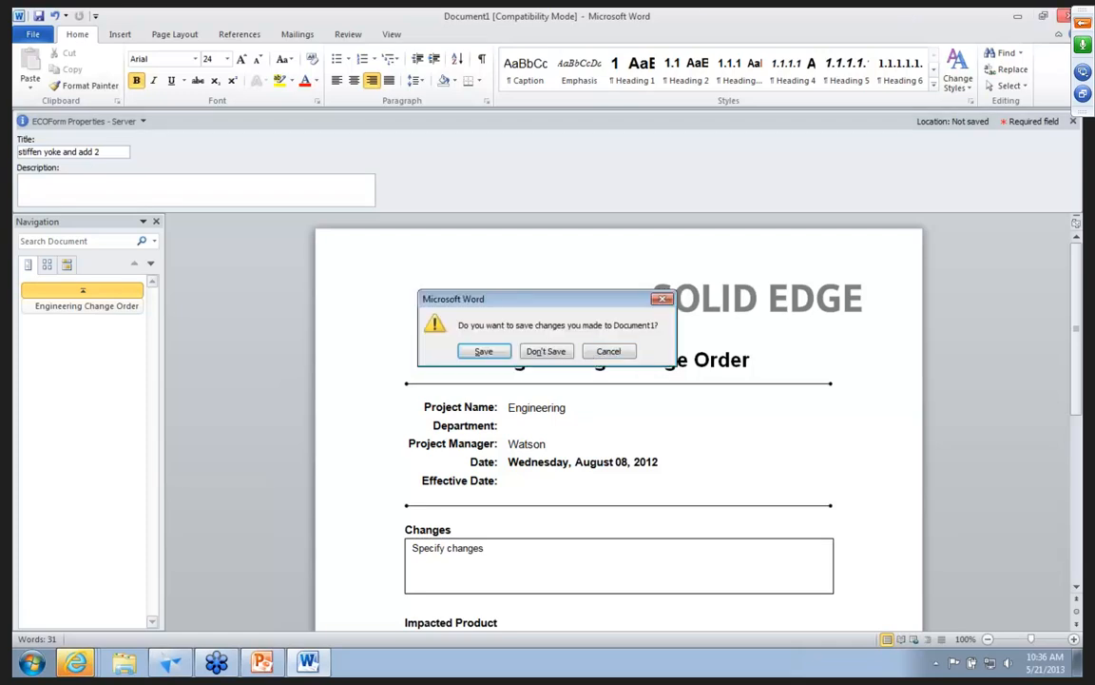
left_click(498, 354)
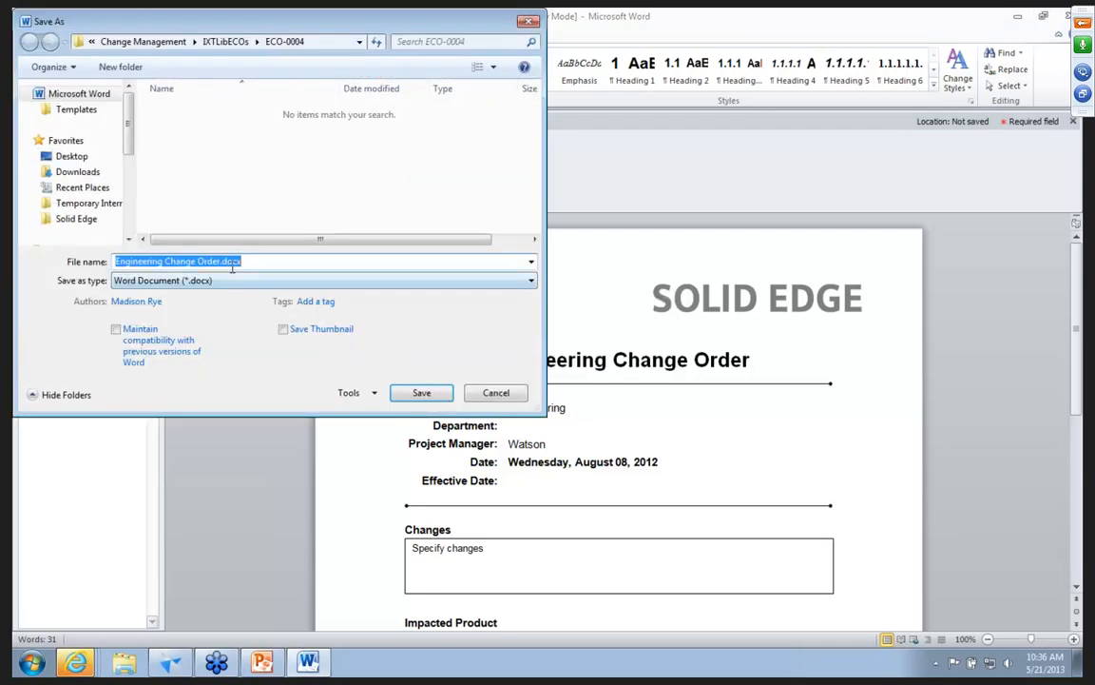
left_click(222, 263)
type("ECO")
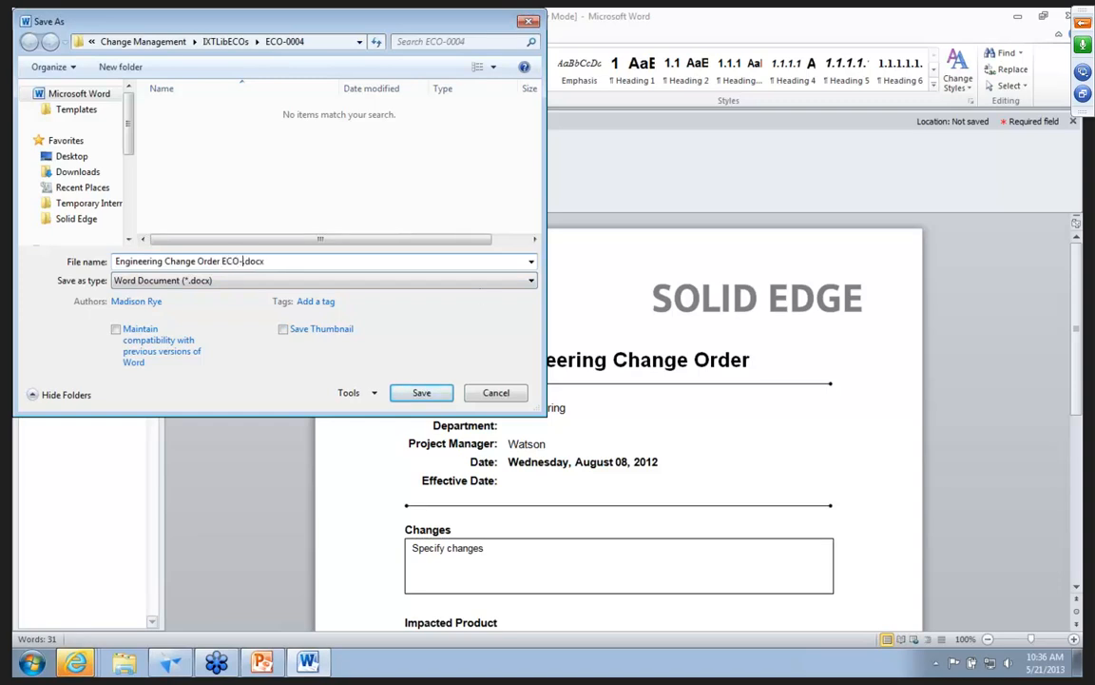
type("-0004")
key("Return")
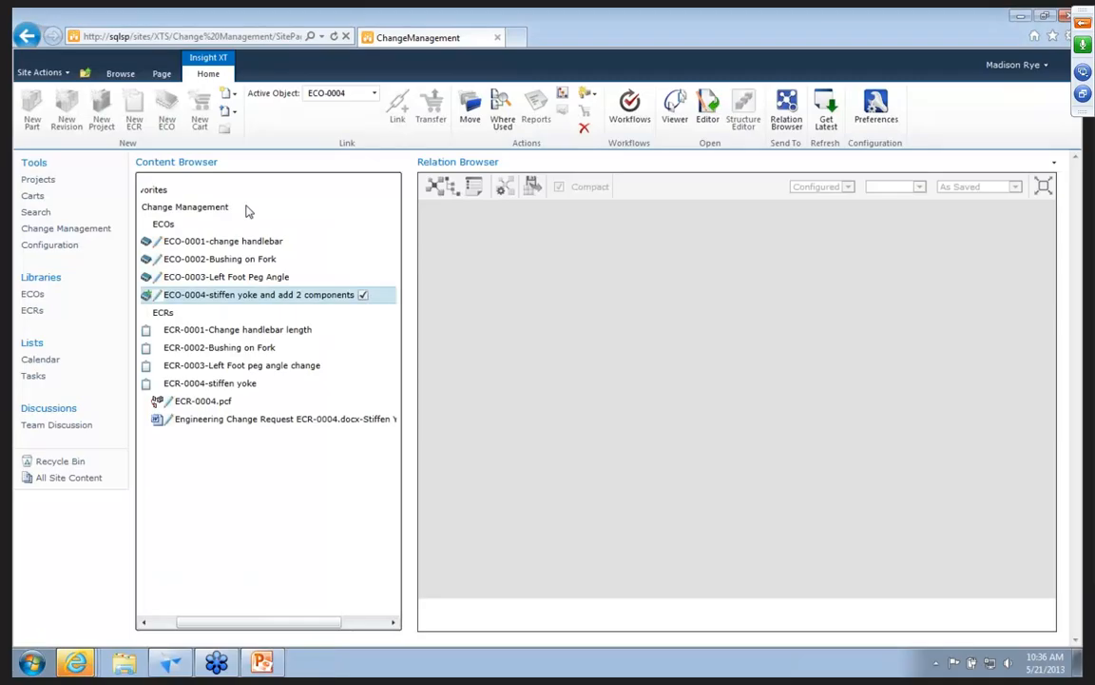
Refresh the Content Browser and expand ECO-0004 to show its documents.
left_click(171, 623)
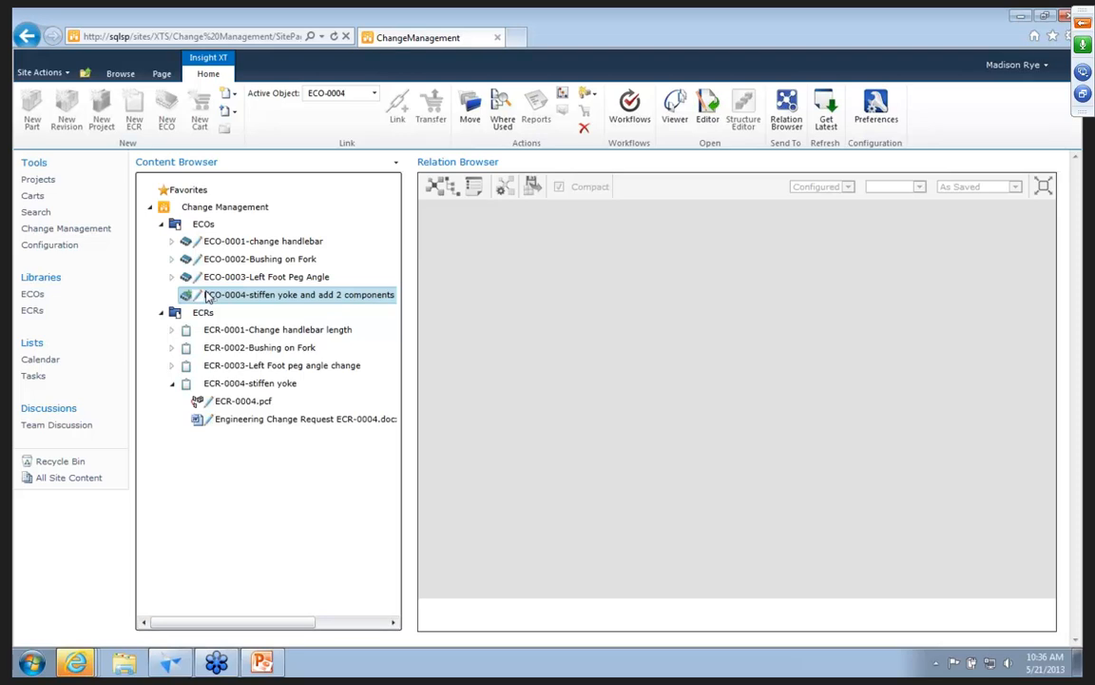
left_click(825, 110)
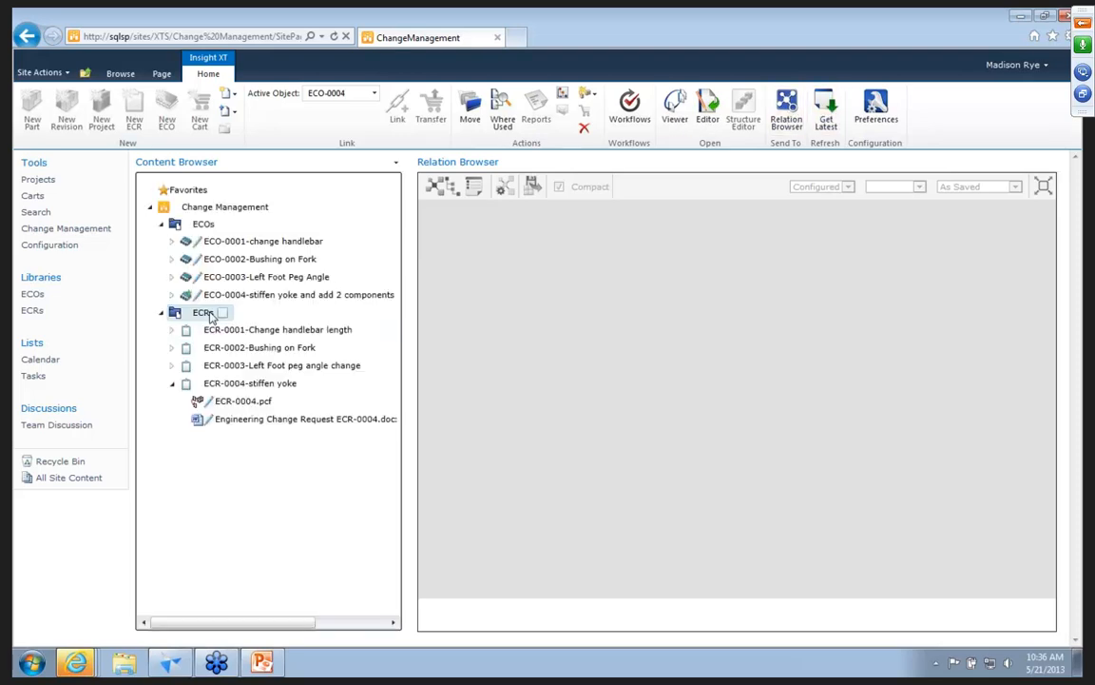
left_click(171, 294)
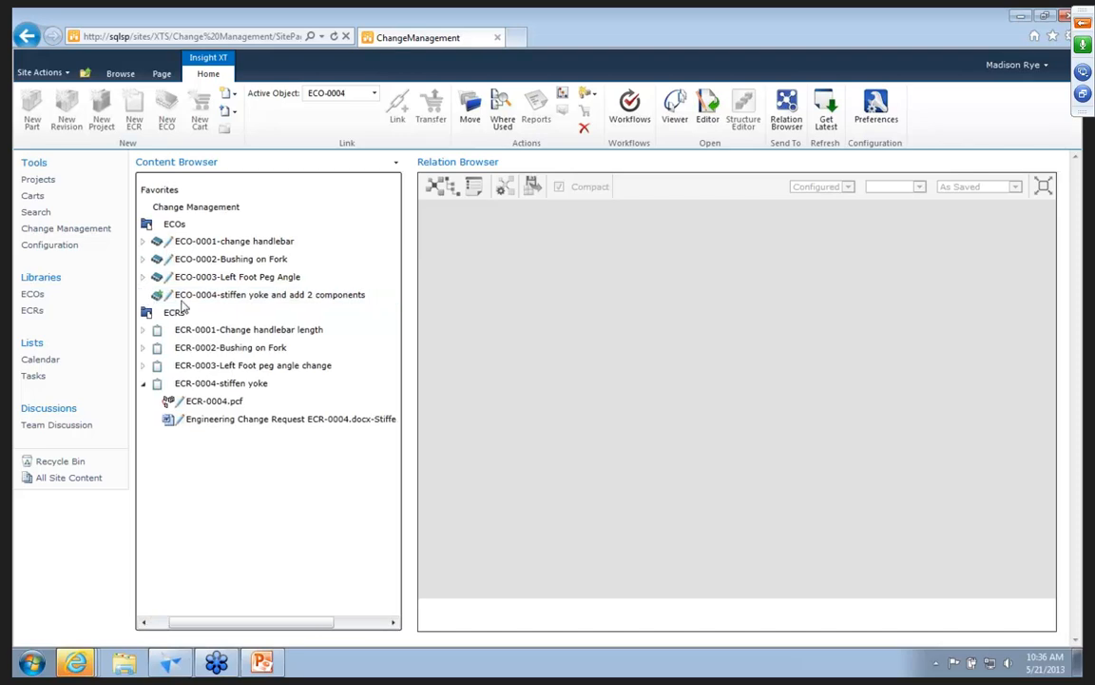
Start the ECORelease workflow on ECO-0004.
left_click(226, 296)
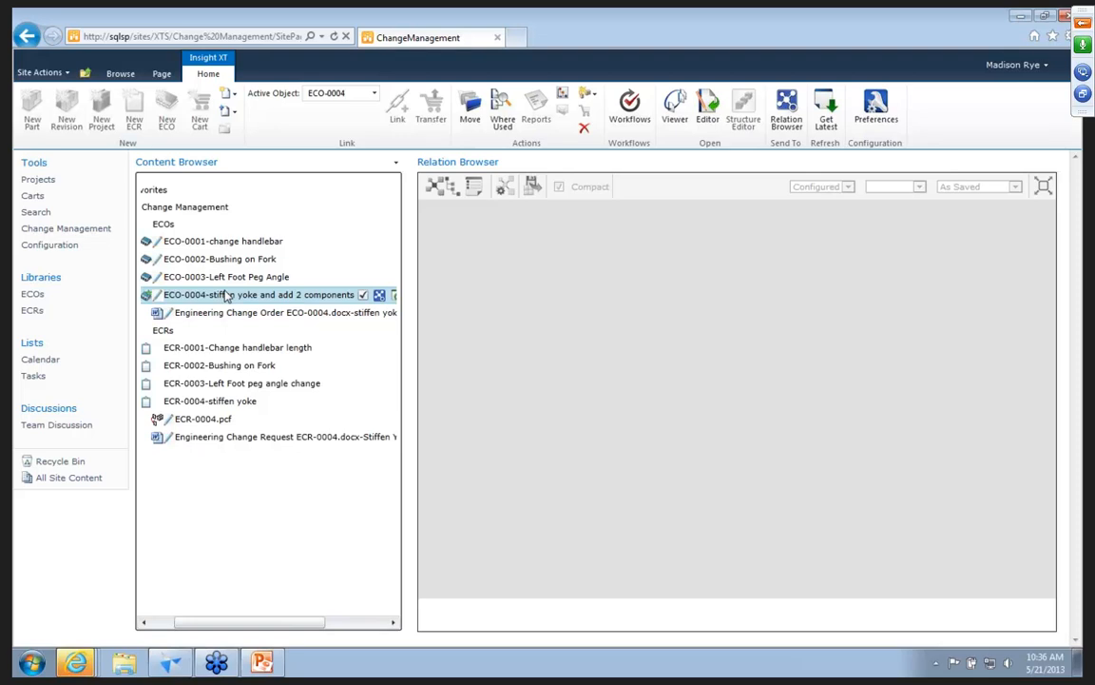
left_click(629, 109)
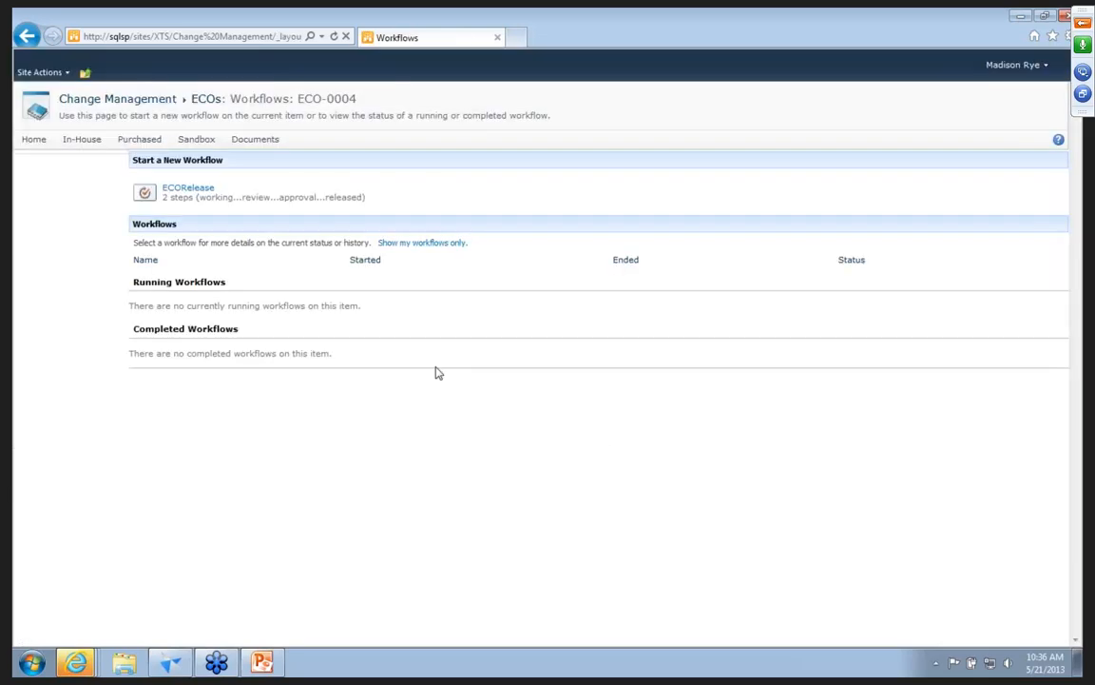
left_click(183, 194)
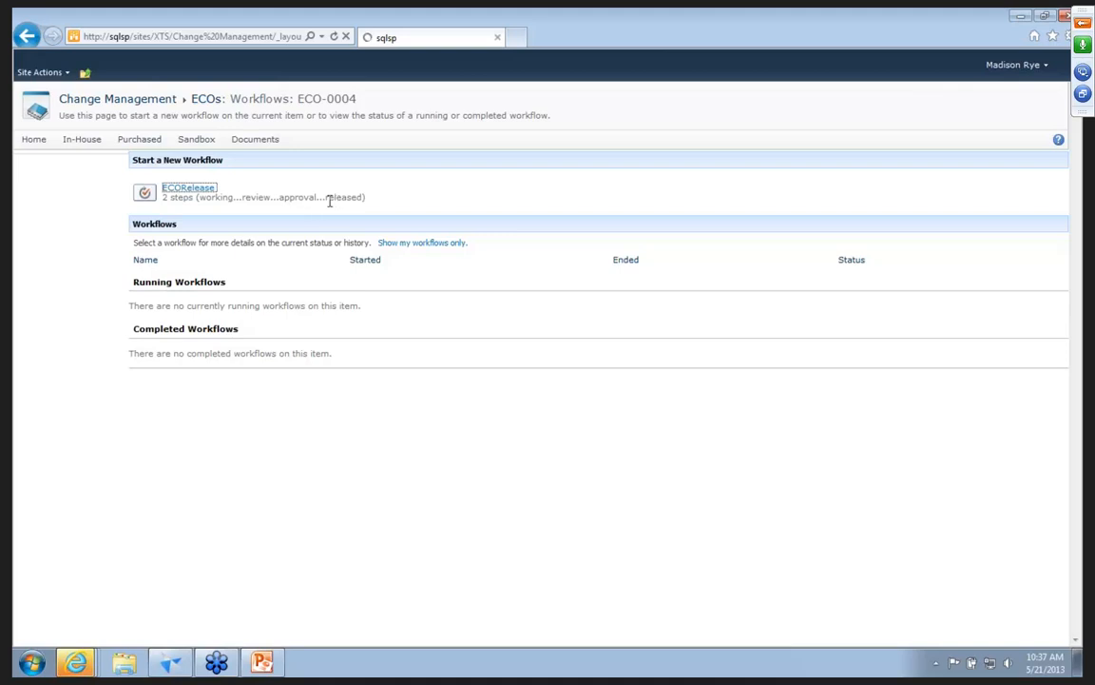
Open the recent presentation ECOWorkFlow.pptx in PowerPoint, review the ECO release flowchart and return to the browser.
mouse_move(169, 662)
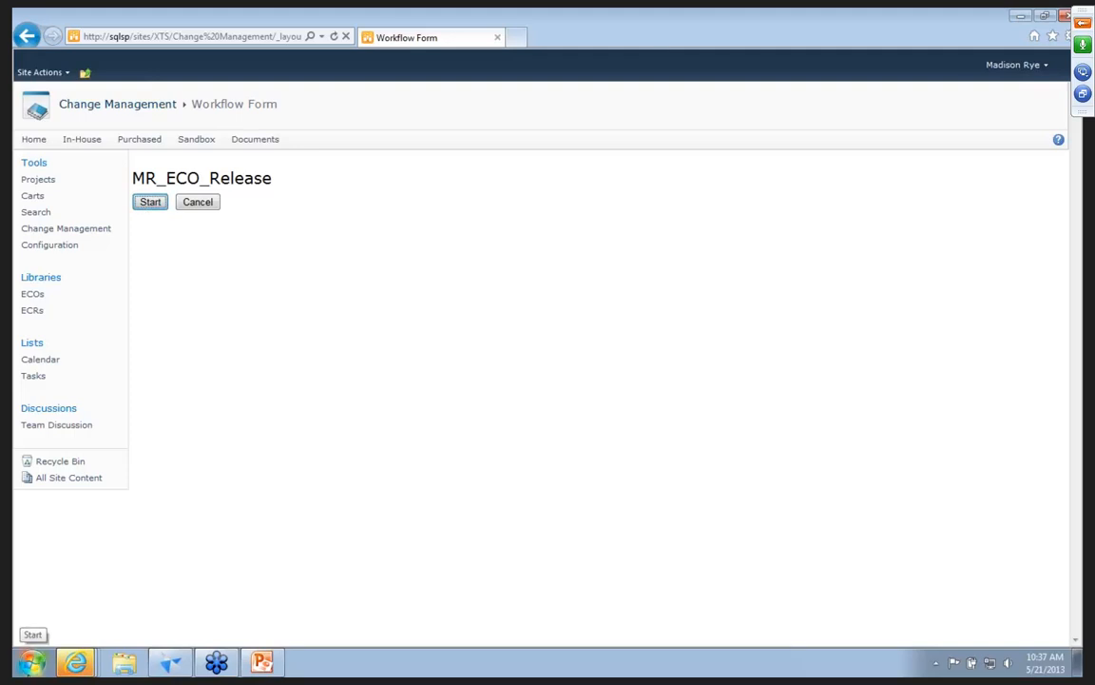
left_click(31, 660)
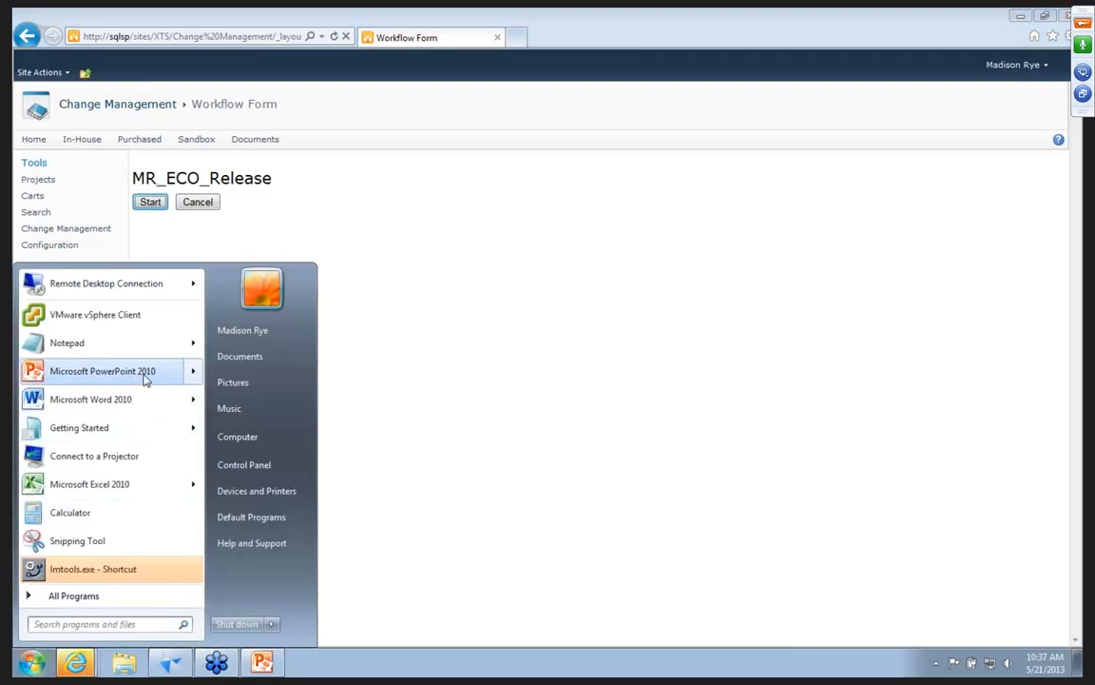
mouse_move(146, 374)
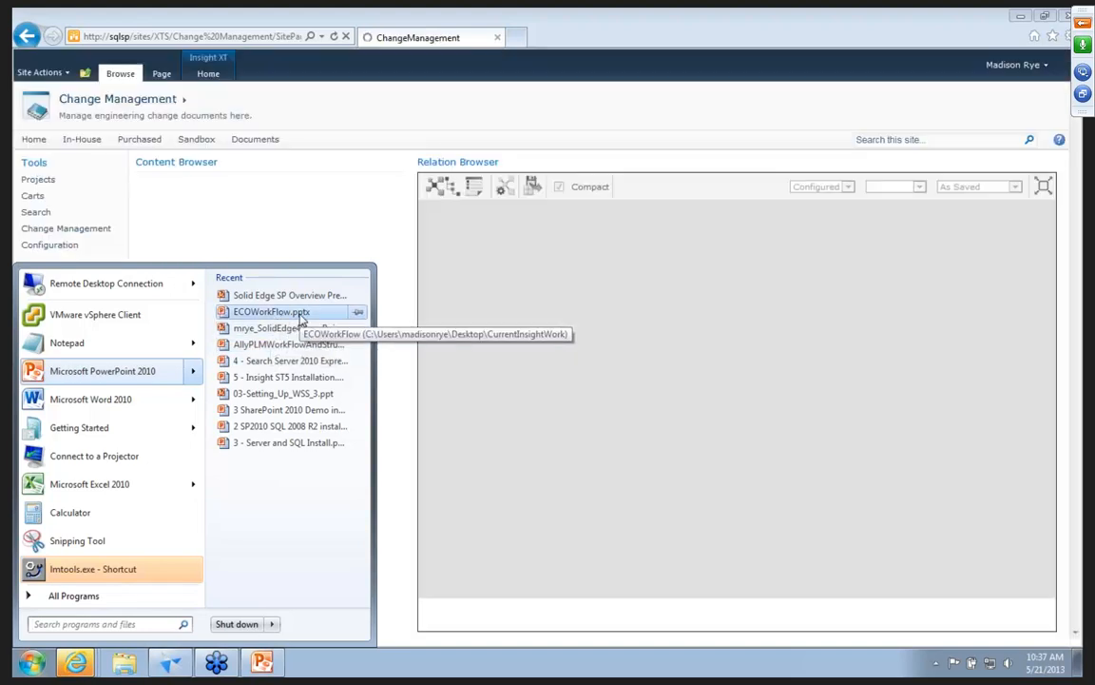
left_click(286, 312)
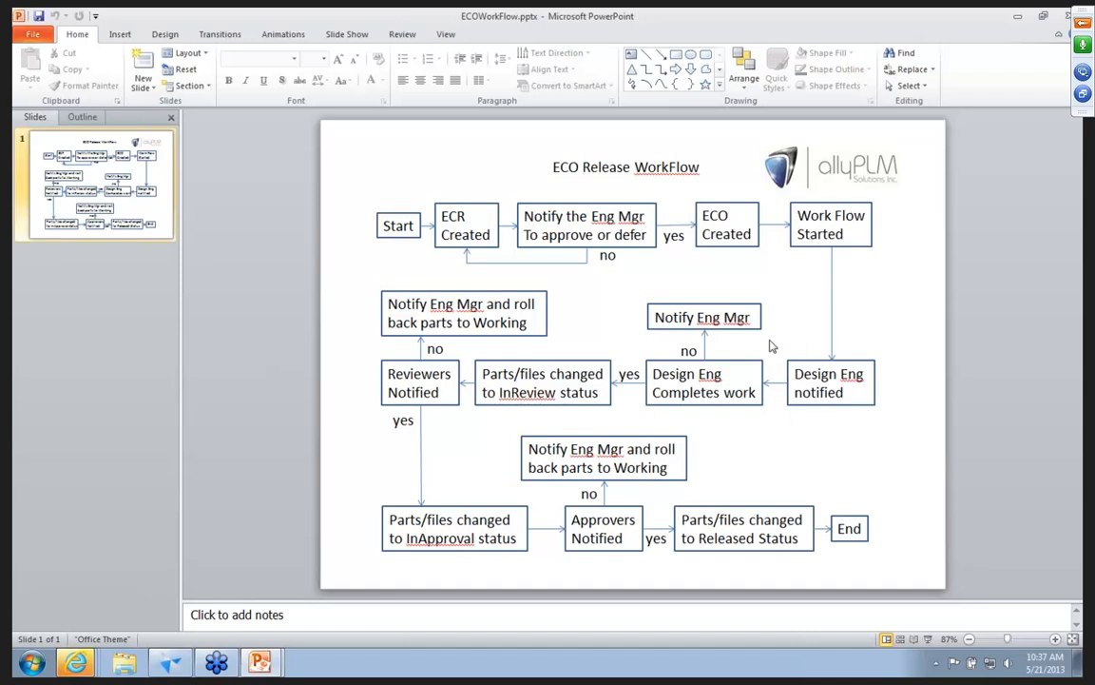
left_click(1018, 20)
Open the Change Management Tasks list to check the task assigned for ECO-0004.
left_click(183, 209)
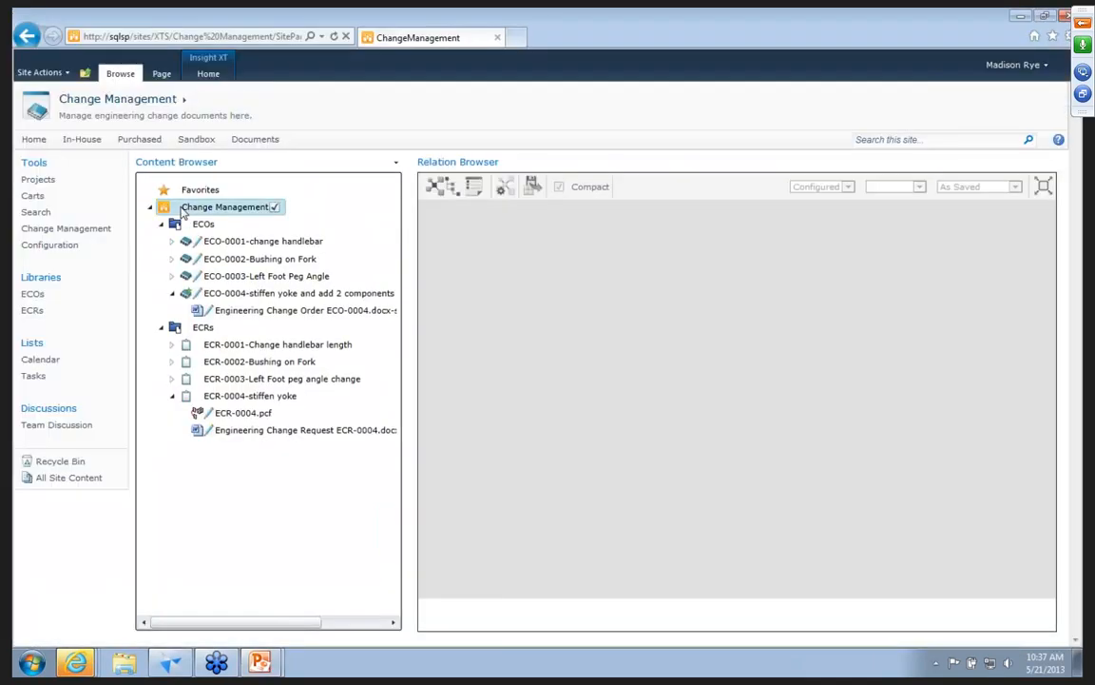
left_click(202, 80)
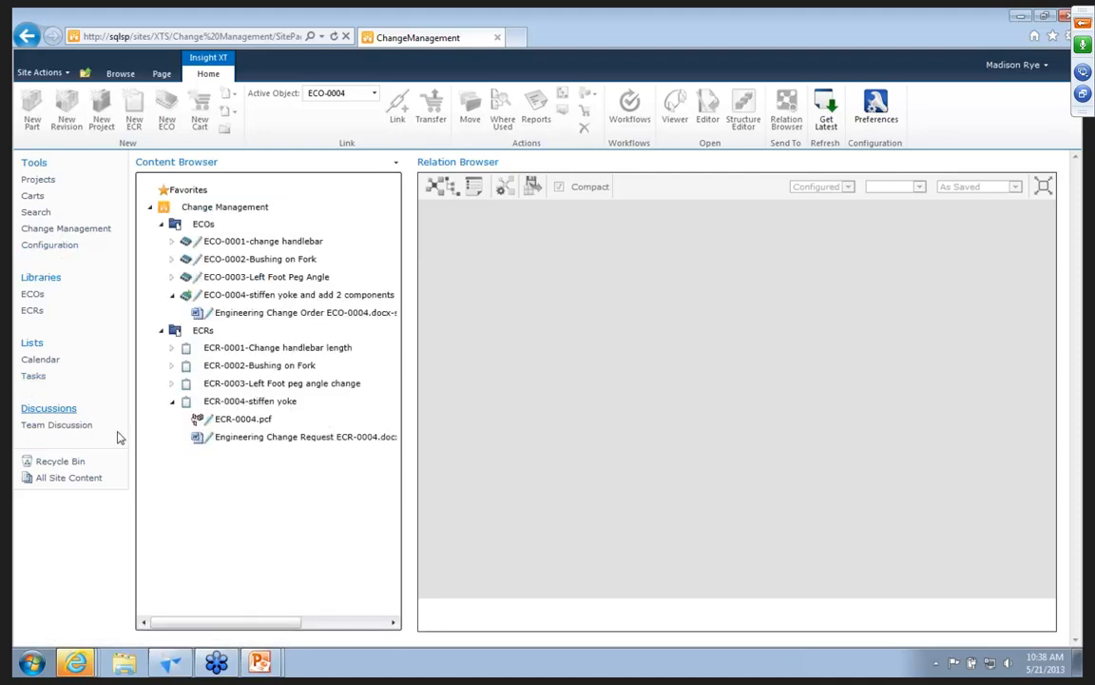
left_click(31, 376)
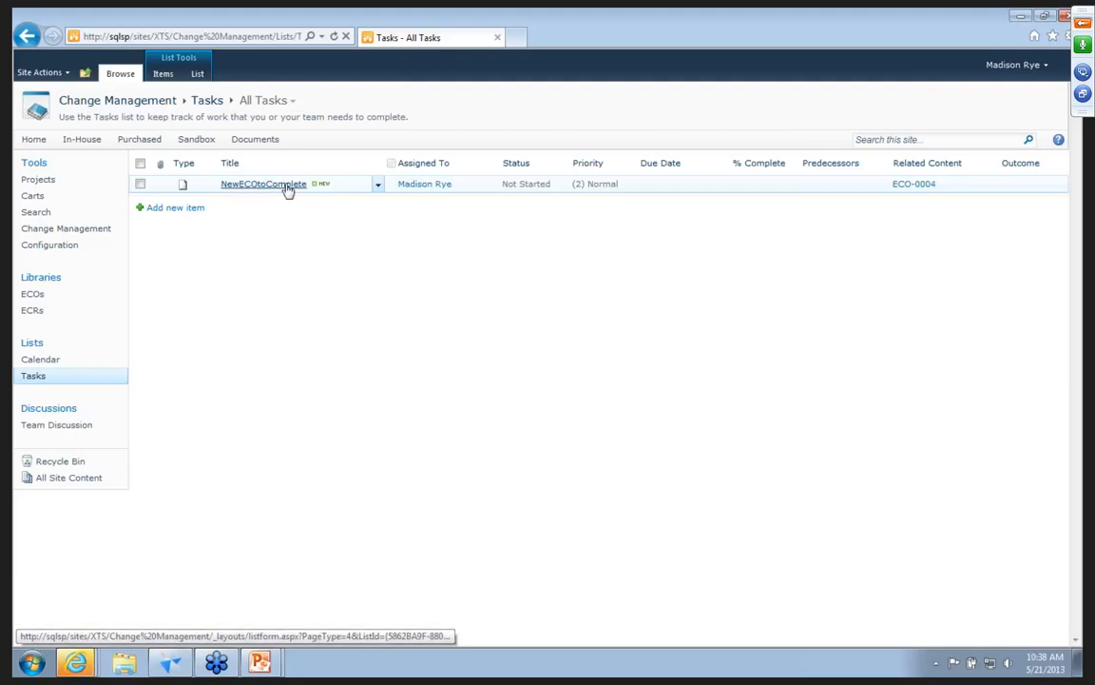
Return from the task list to Change Management and show the relations of ECO-0004 in the Relation Browser.
left_click(44, 245)
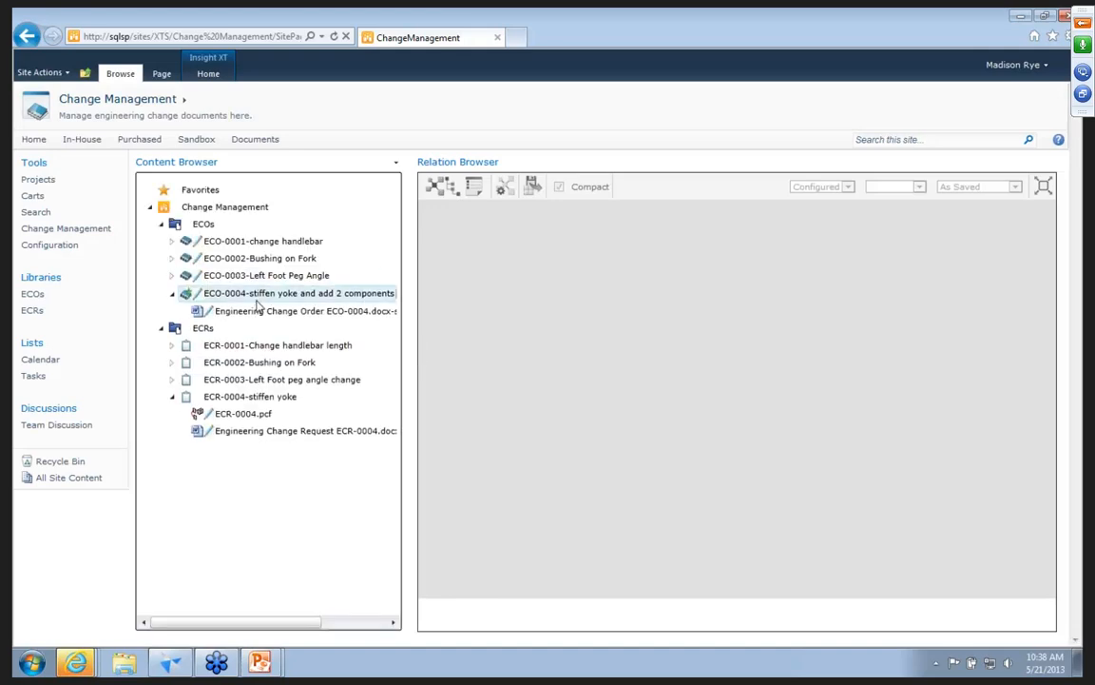
left_click(297, 298)
right_click(296, 297)
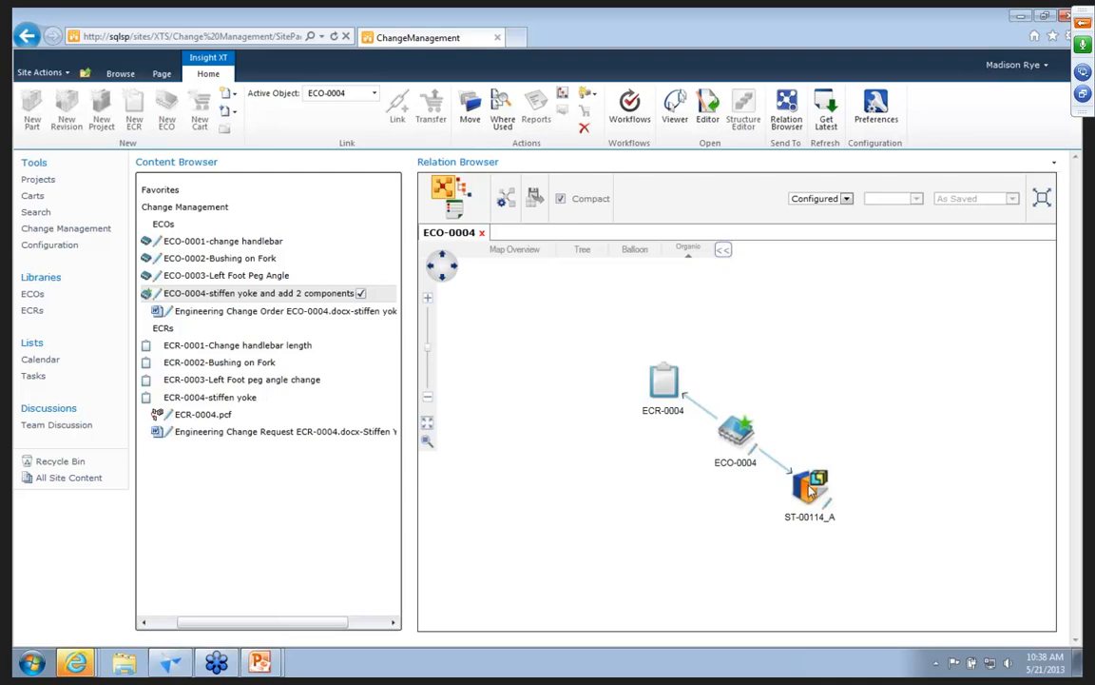
Open assembly ST-00114_A from the ECO-0004 relations in Solid Edge, synchronizing its structure and checking out the candidate assemblies.
left_click(811, 491)
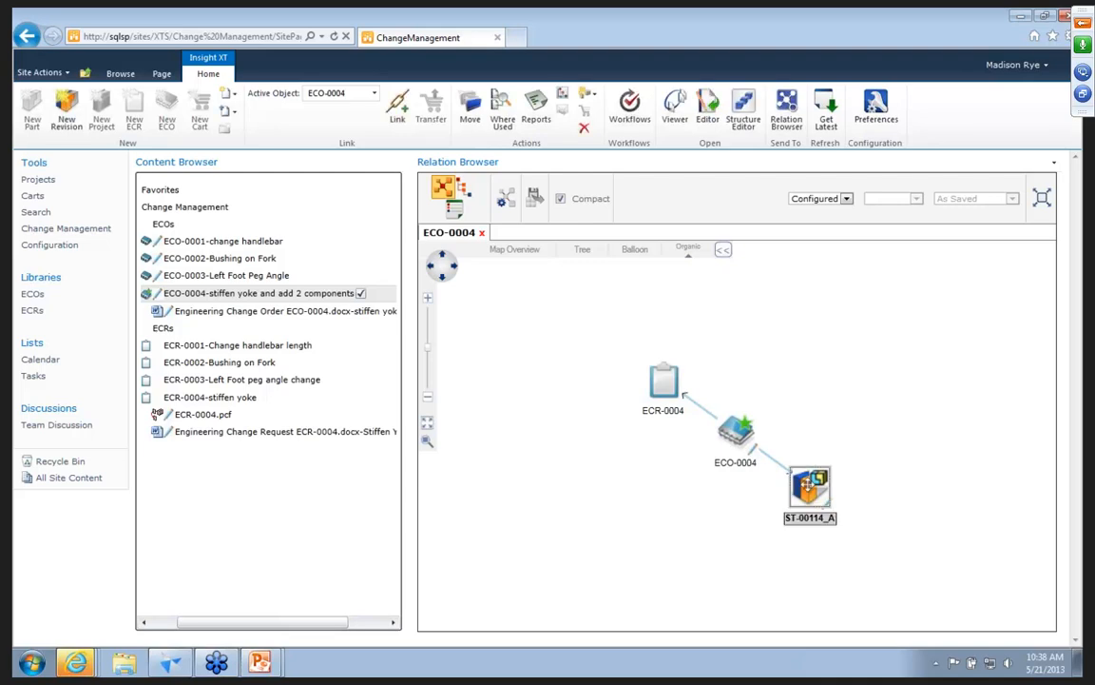
right_click(811, 489)
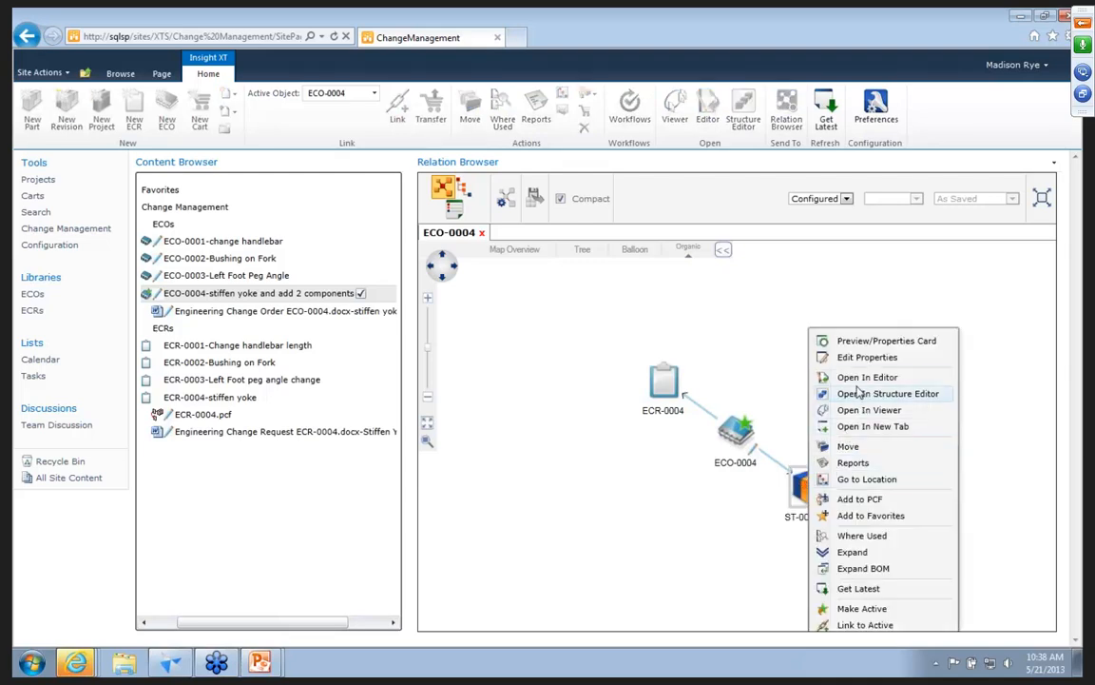
left_click(551, 520)
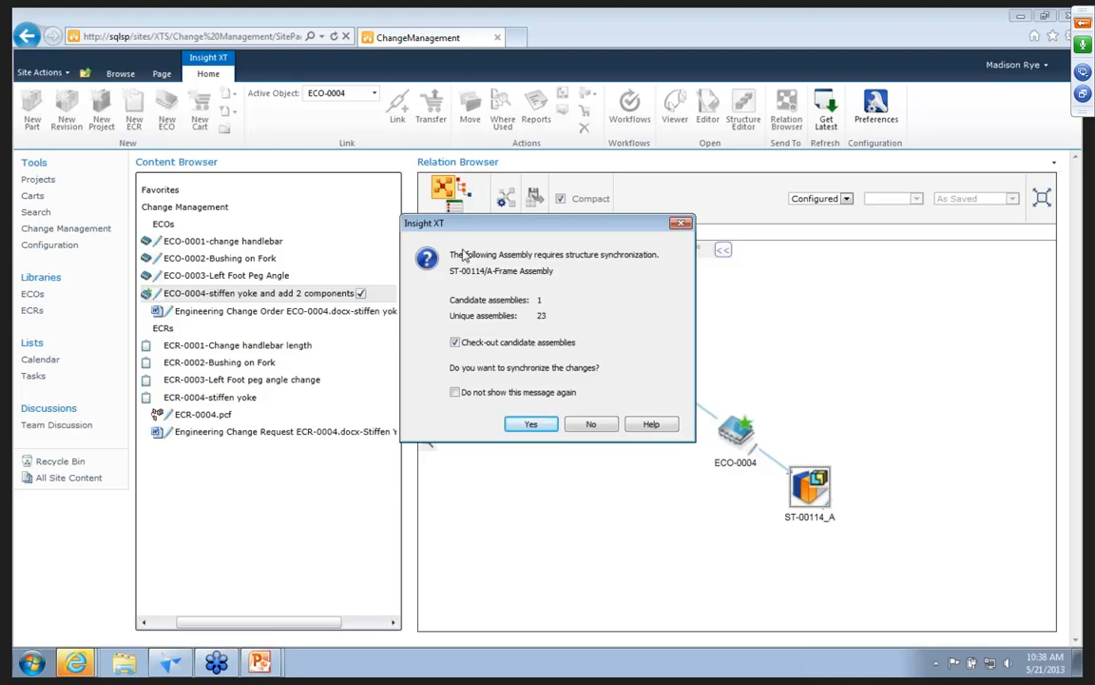
left_click(514, 428)
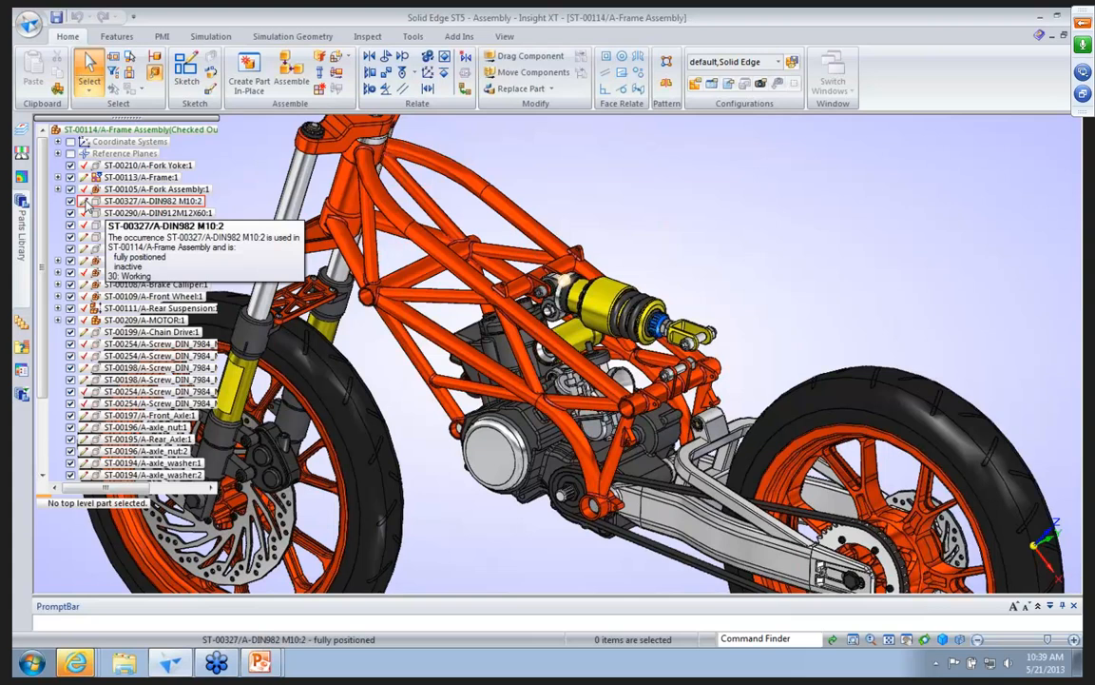
Delete the ground relationship of the ST-00601 Rear Suspension Link.
left_click_drag(41, 293, 45, 384)
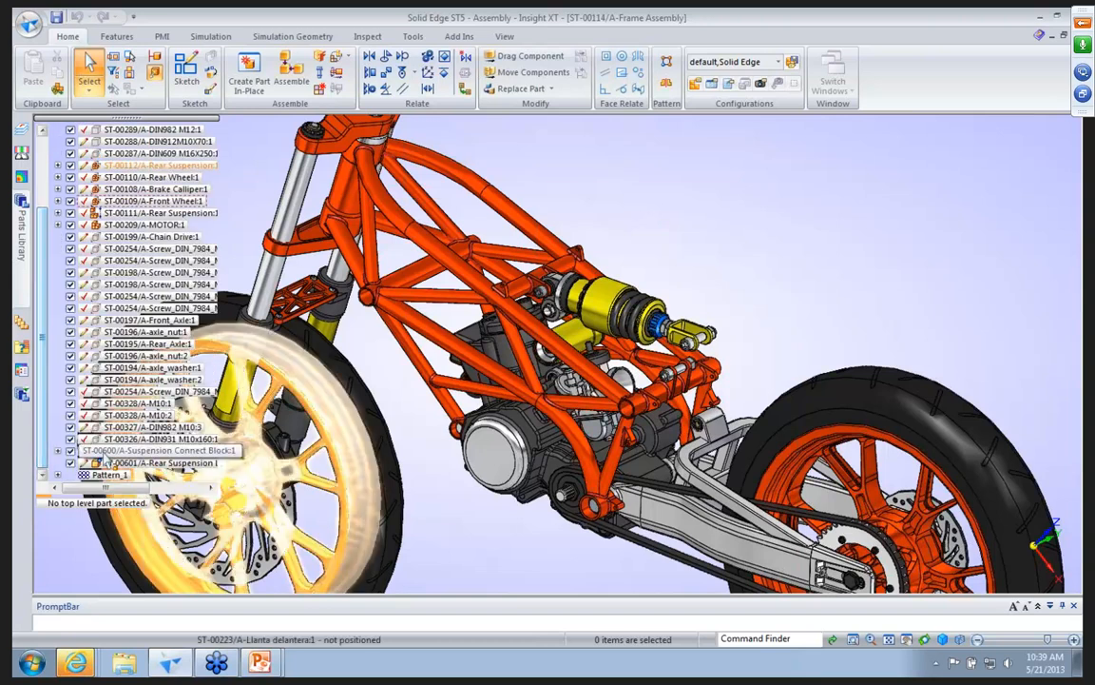
left_click(121, 463)
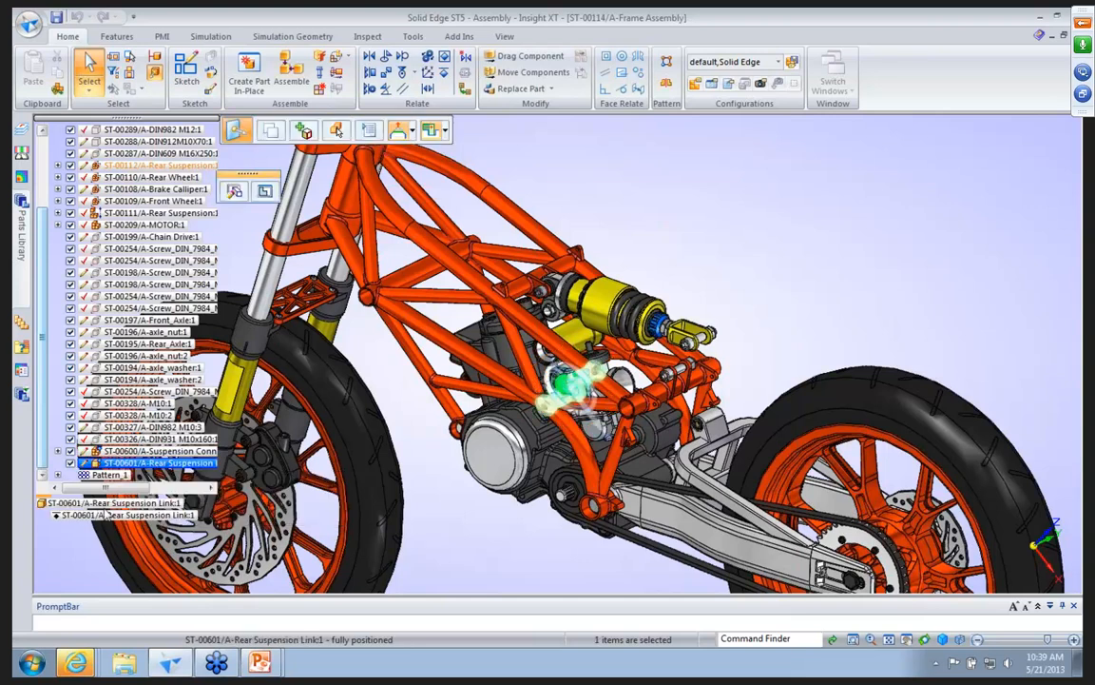
left_click(79, 515)
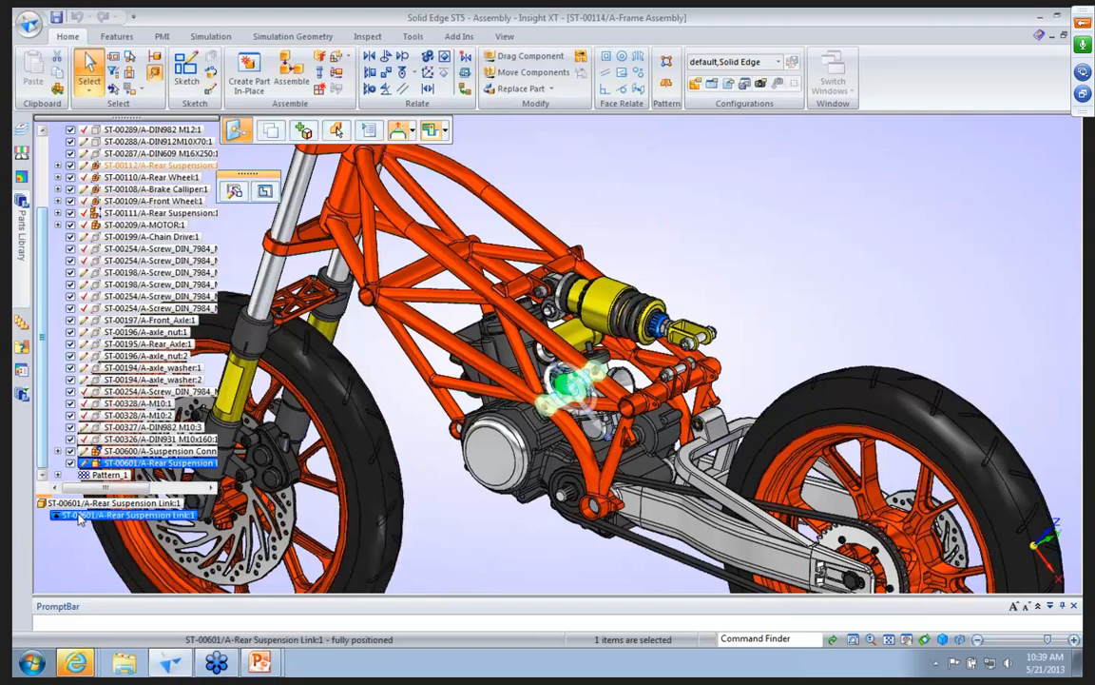
key("Delete")
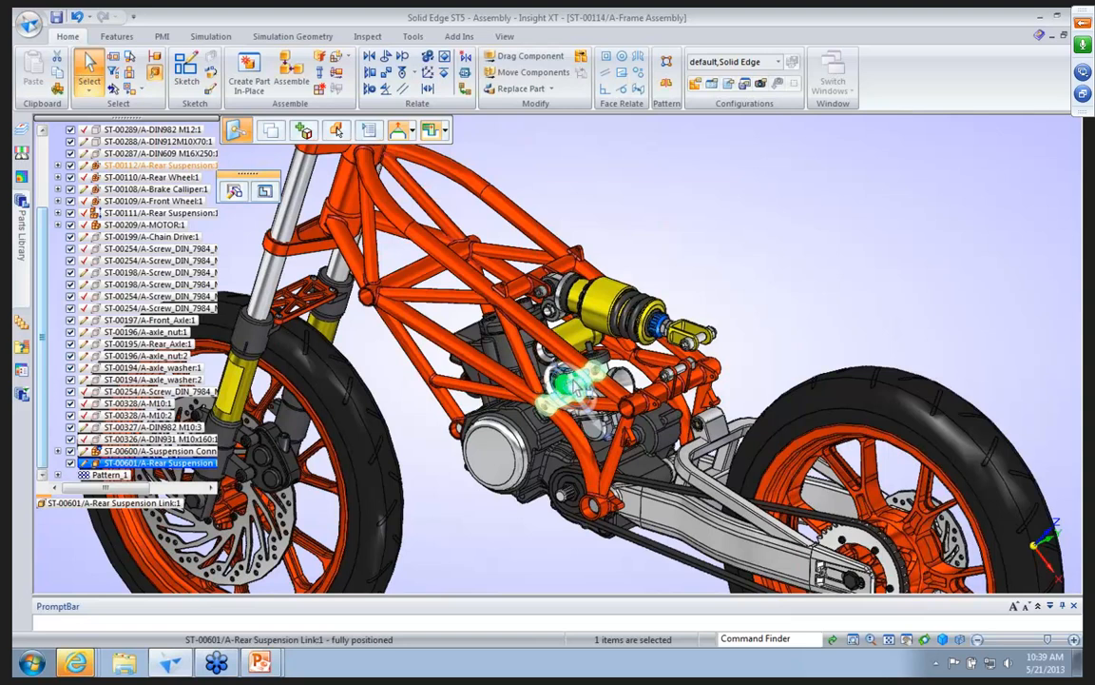
Move the Rear Suspension Link 300 mm out of the frame into the free space above the swing arm.
left_click(573, 386)
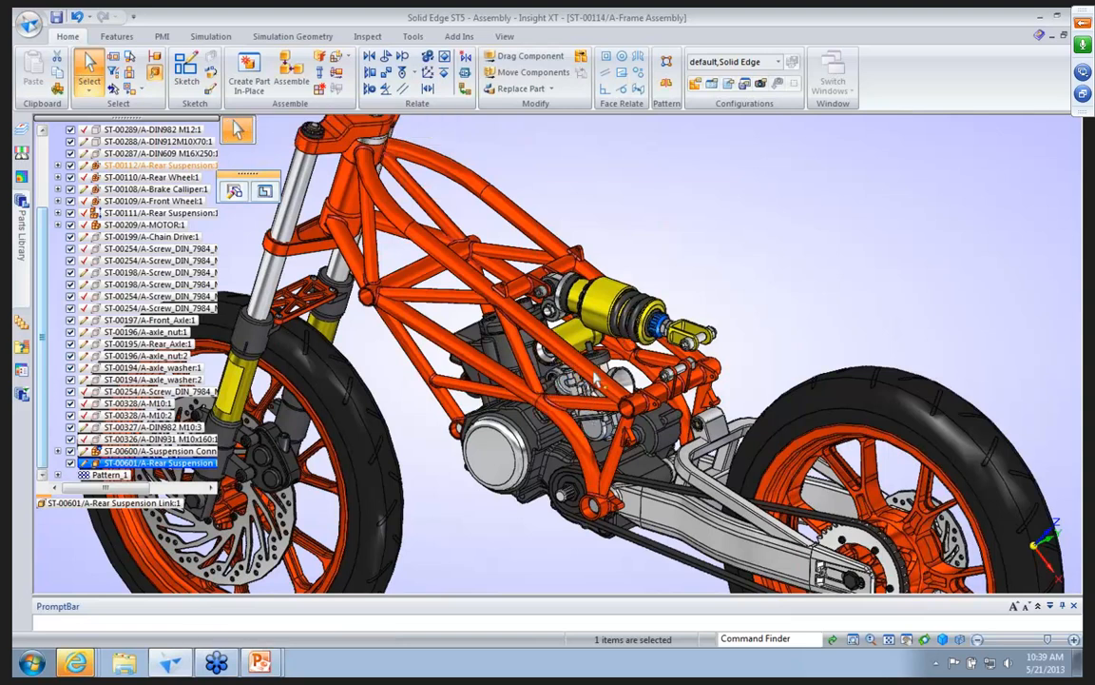
left_click(709, 269)
type("300")
key("Return")
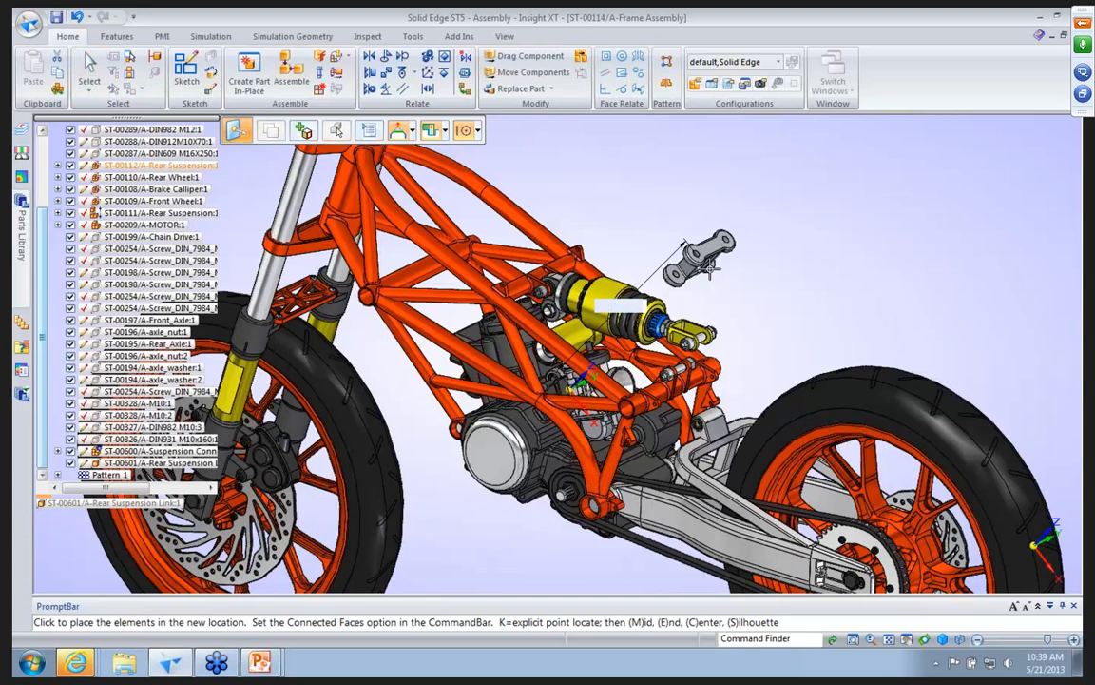
left_click(713, 198)
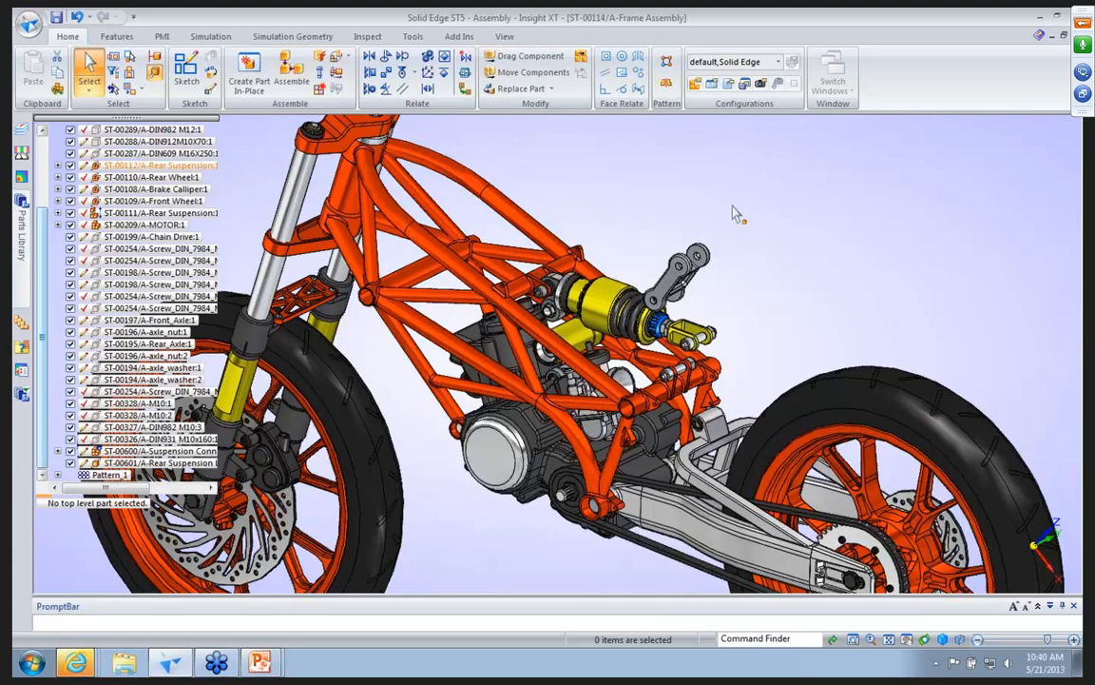
Activate the swing arm and the components at the frame's rear bracket and the shock clevis.
left_click(700, 255)
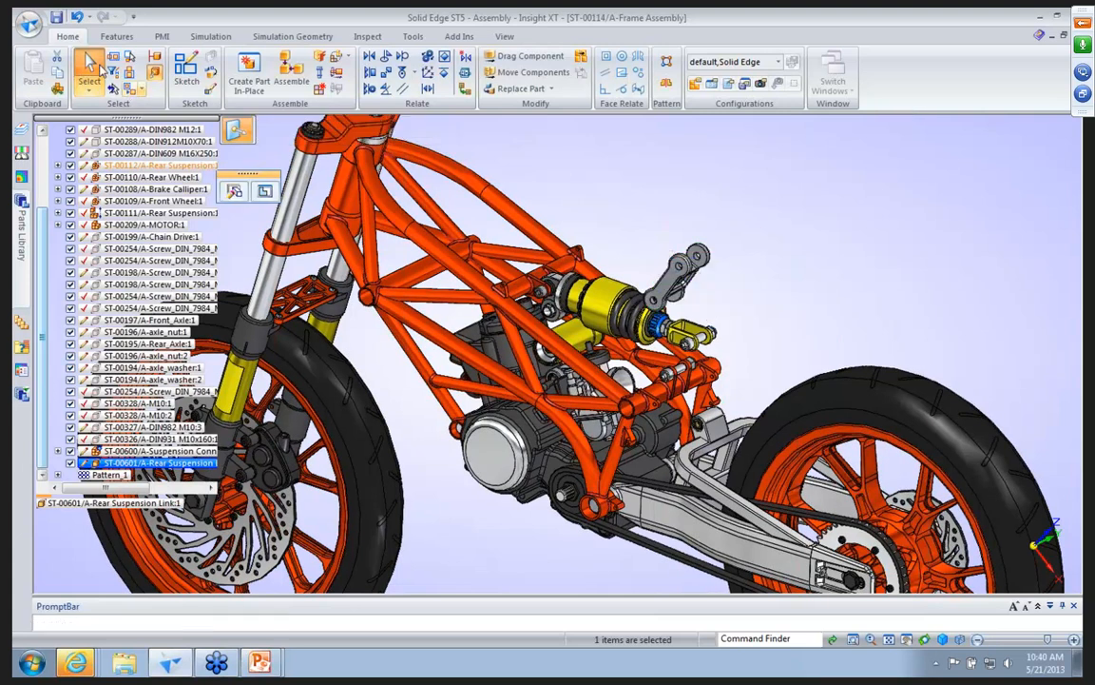
left_click(719, 432)
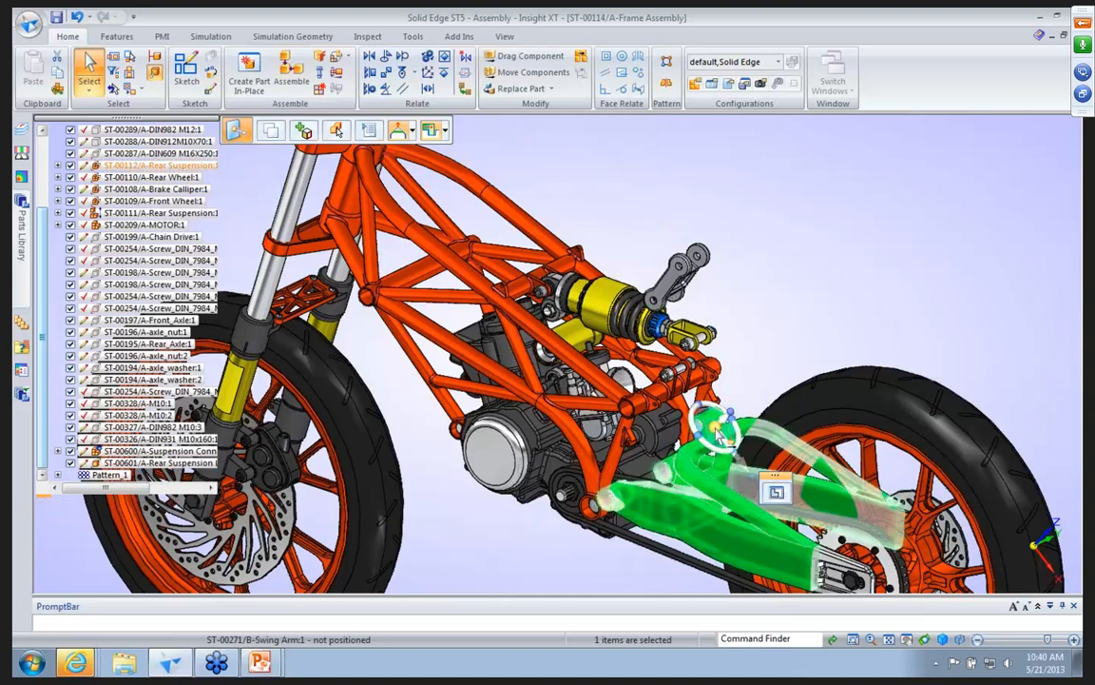
left_click(685, 372, "ctrl")
left_click(705, 338, "ctrl")
left_click(671, 384, "ctrl")
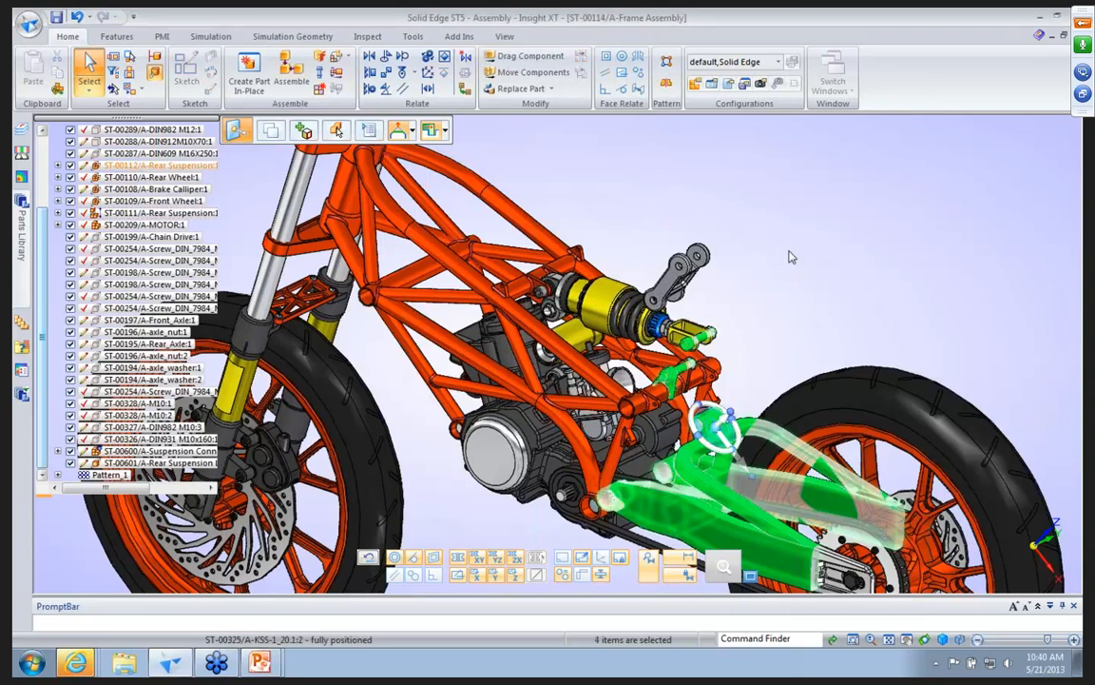
right_click(789, 253)
left_click(816, 385)
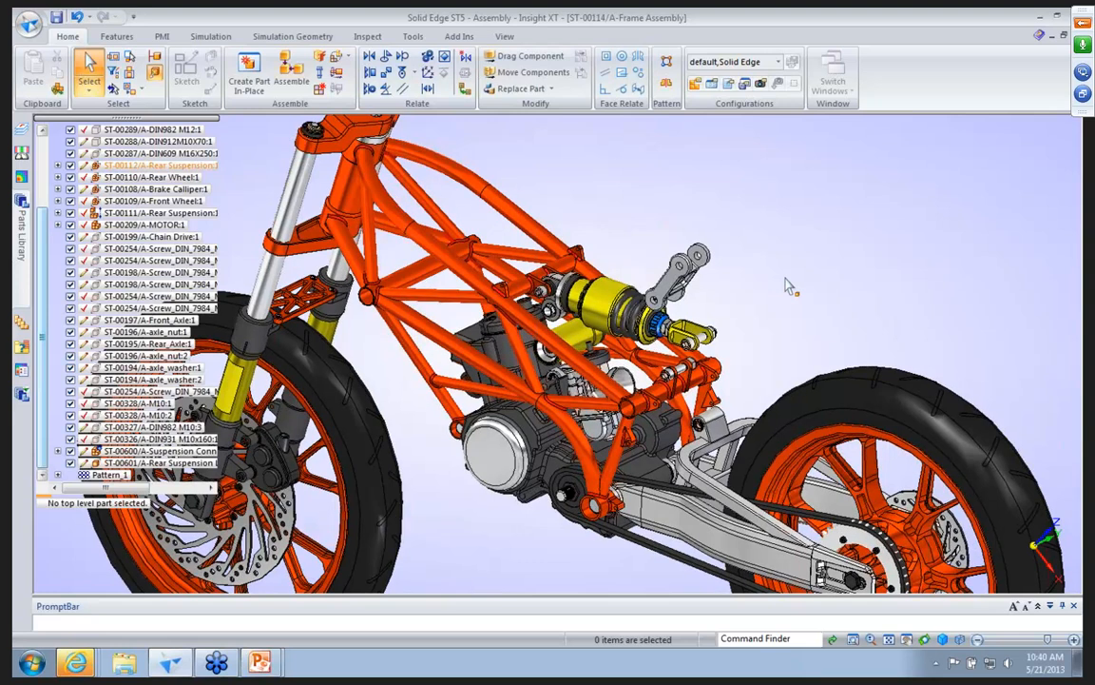
Assemble the Rear Suspension Link by mating its lower lug face to the swing arm's pivot face at 0.00 mm.
scroll(743, 286, "up", 2)
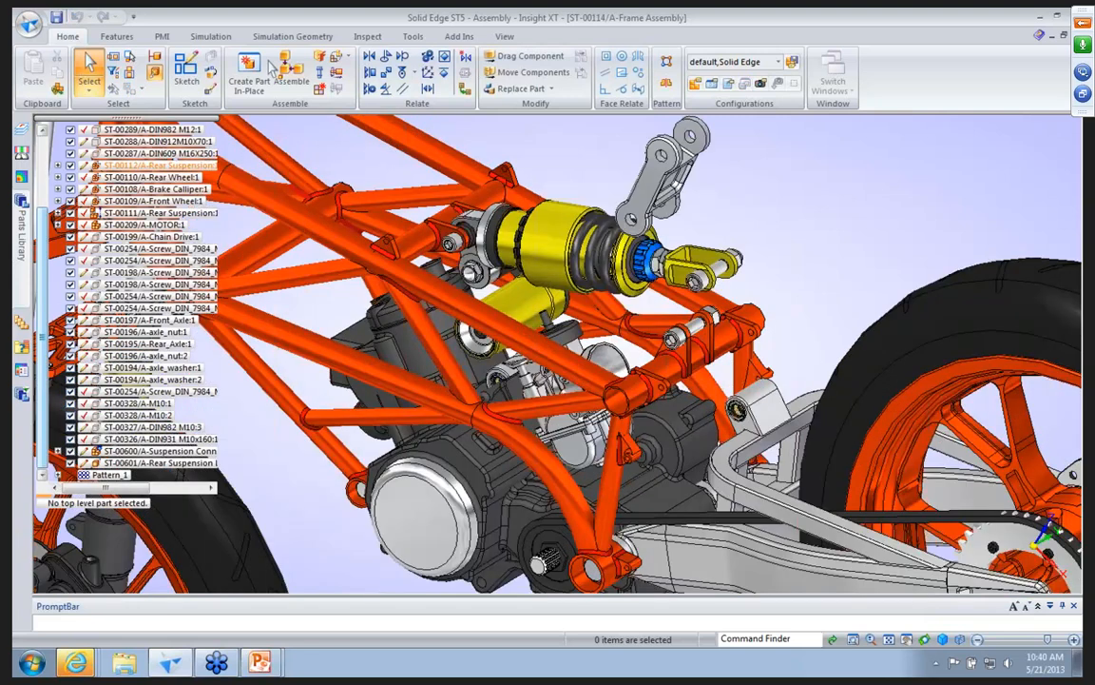
left_click(287, 70)
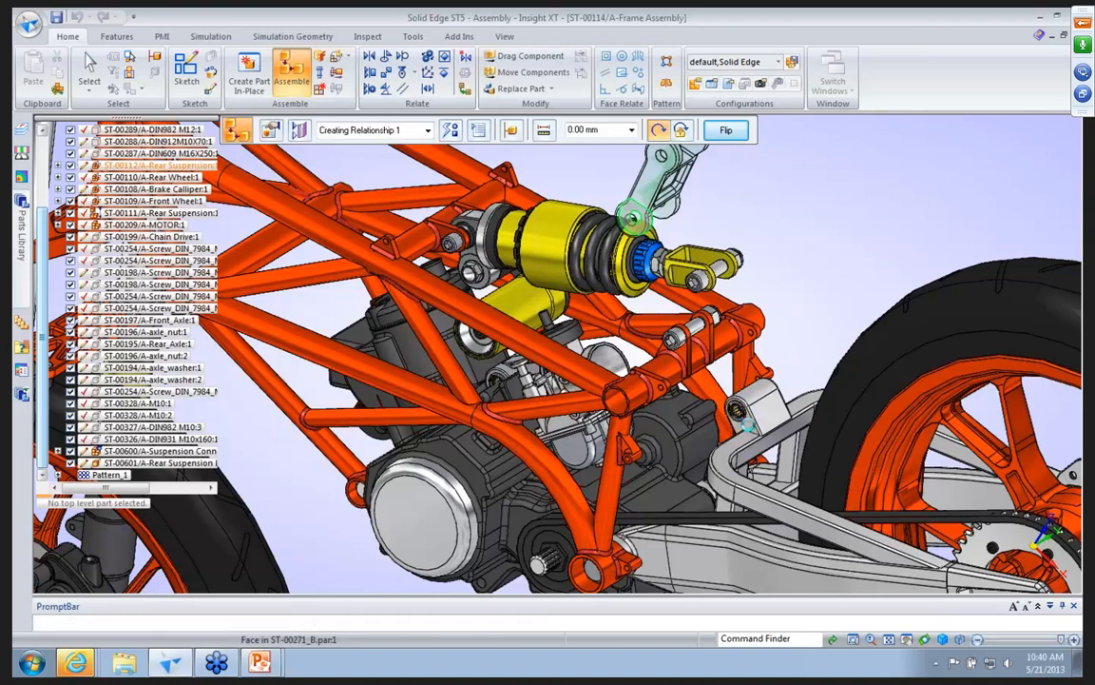
left_click(746, 426)
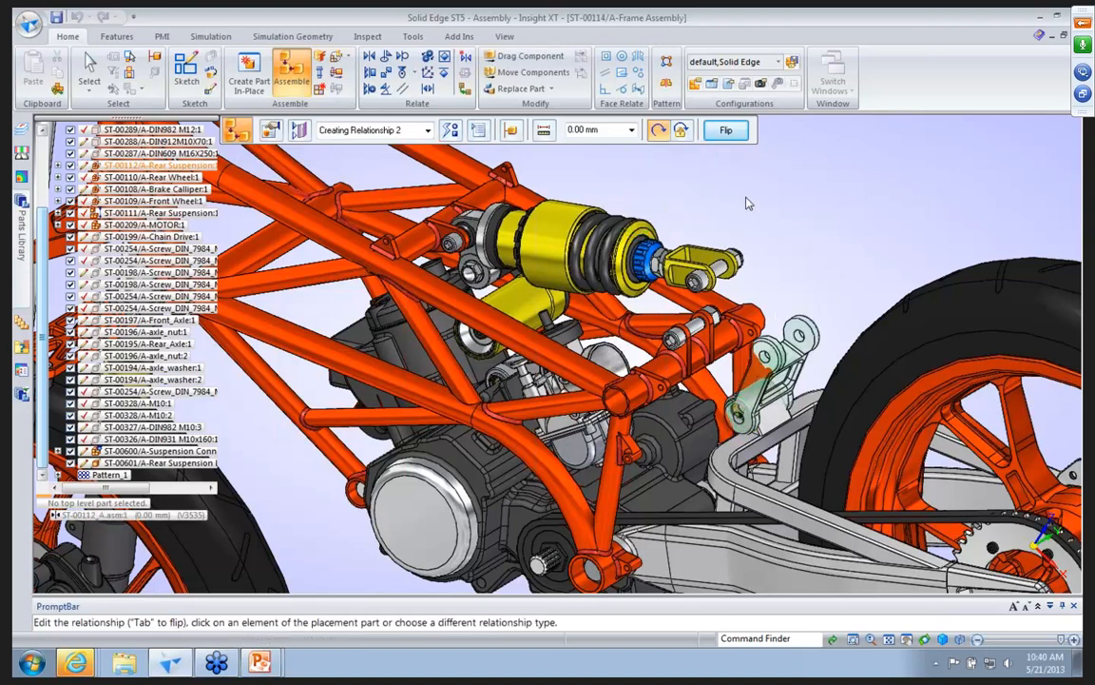
Add an Axial Align relationship between the link's lower hole and the swing arm's pivot hole, leaving rotation unlocked.
left_click(451, 131)
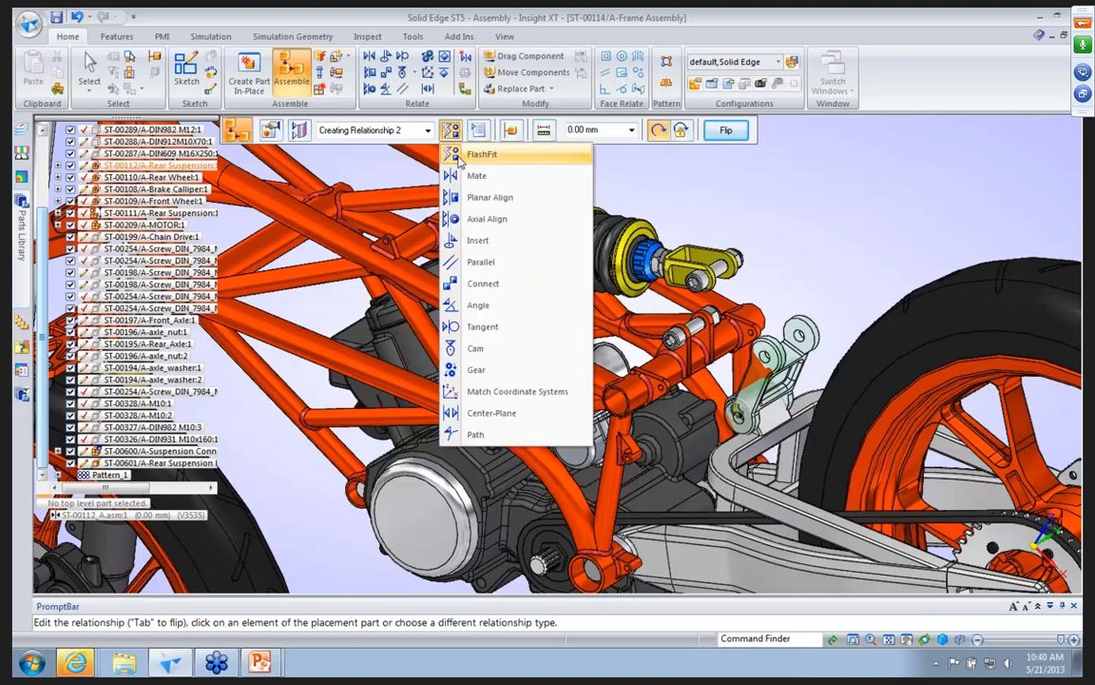
left_click(465, 218)
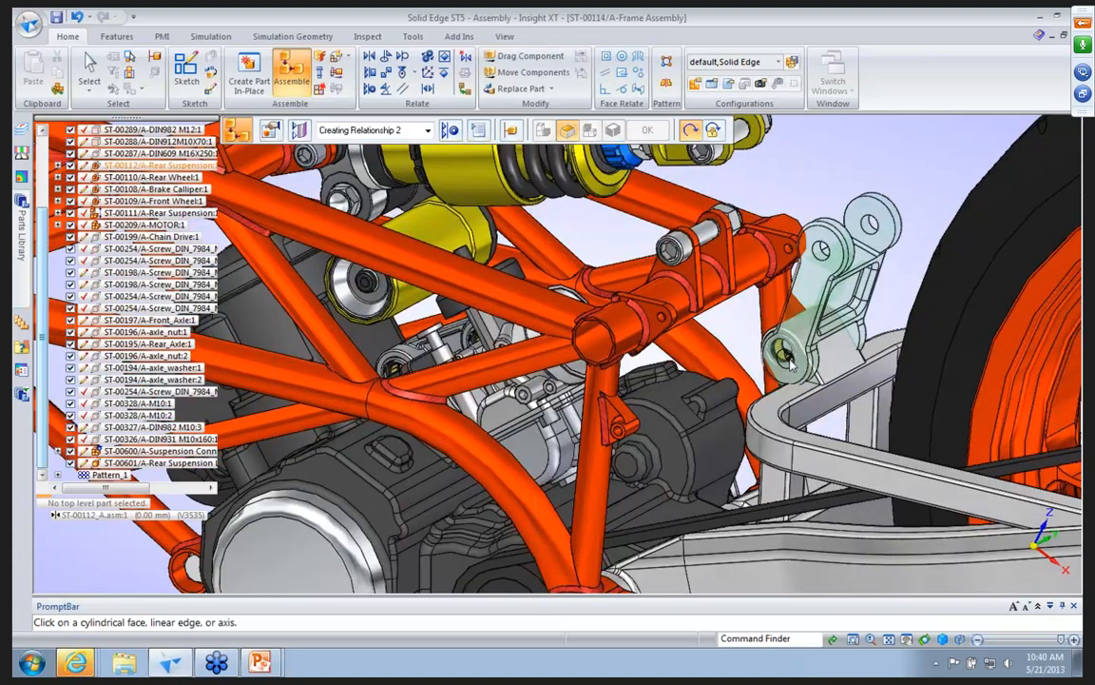
left_click(780, 350)
left_click(742, 167)
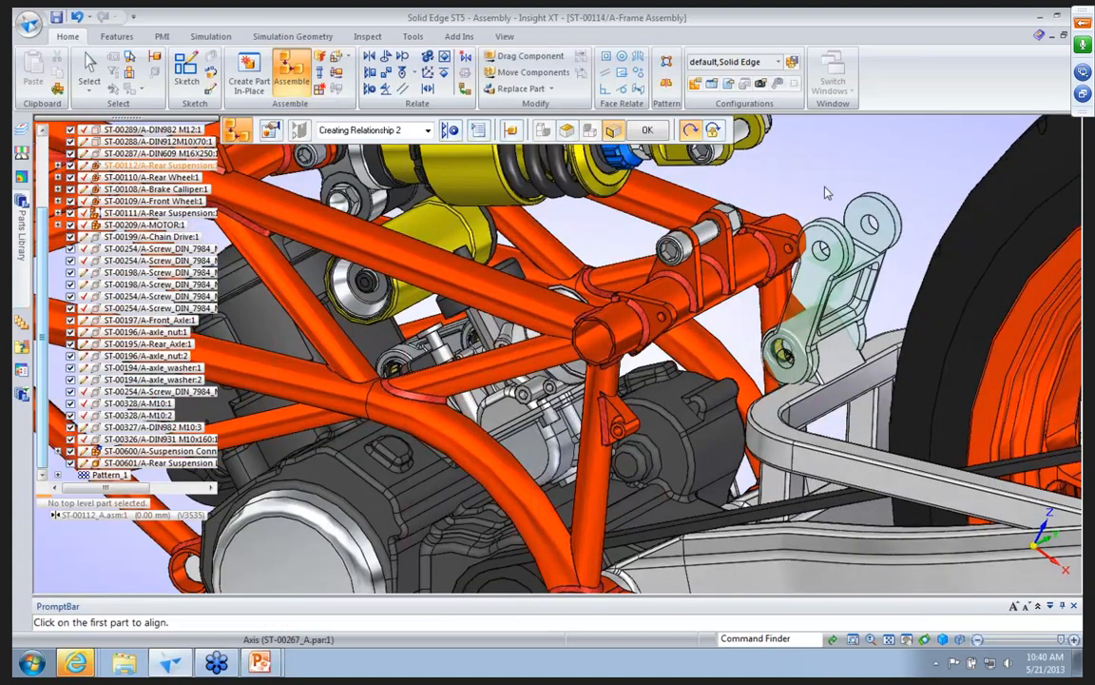
left_click(884, 211)
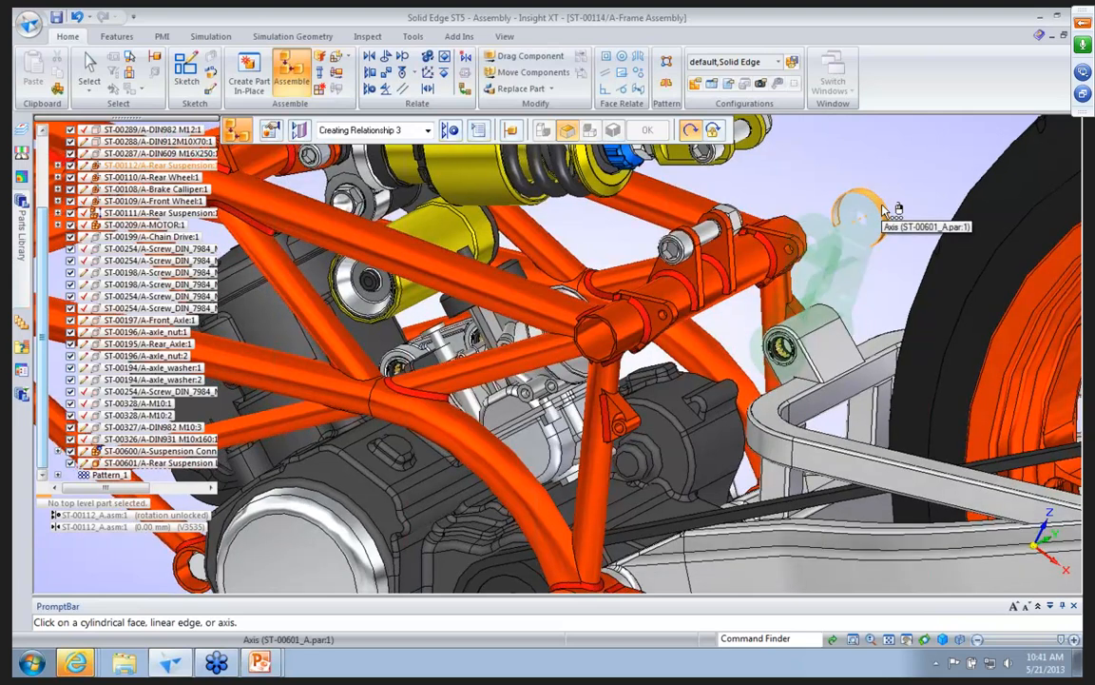
middle_click_drag(883, 206, 962, 206)
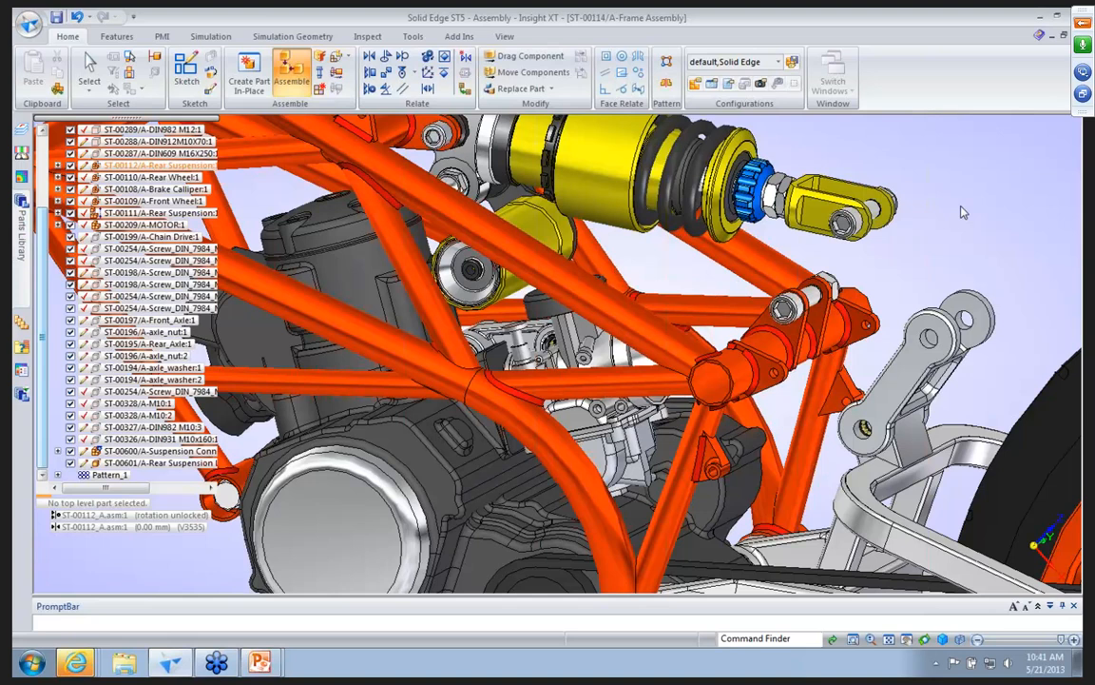
key("Escape")
Move the ST-00600 Suspension Connect Block 300 mm up out of the frame and clear the selection.
scroll(961, 211, "down", 2)
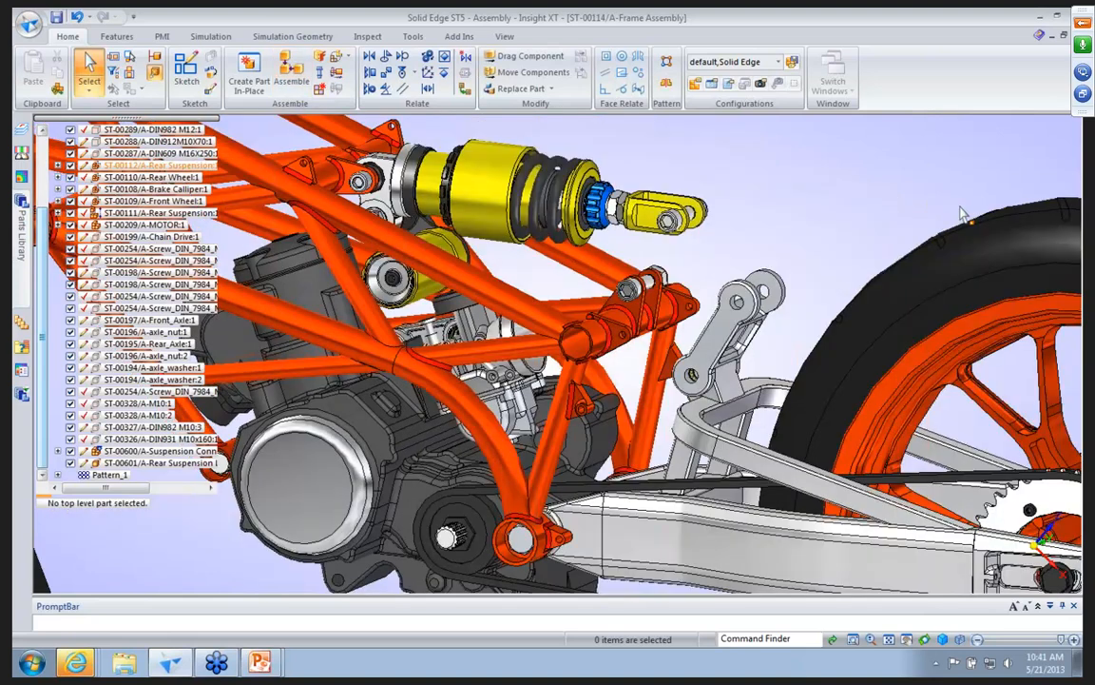
middle_click_drag(961, 211, 864, 187)
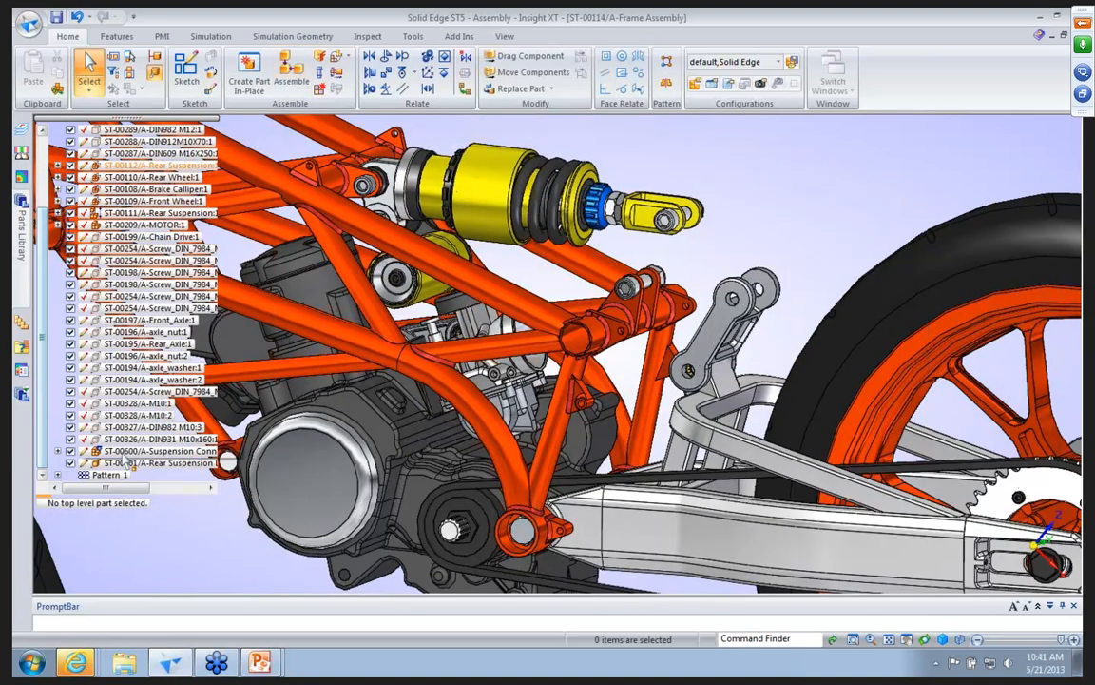
left_click(122, 452)
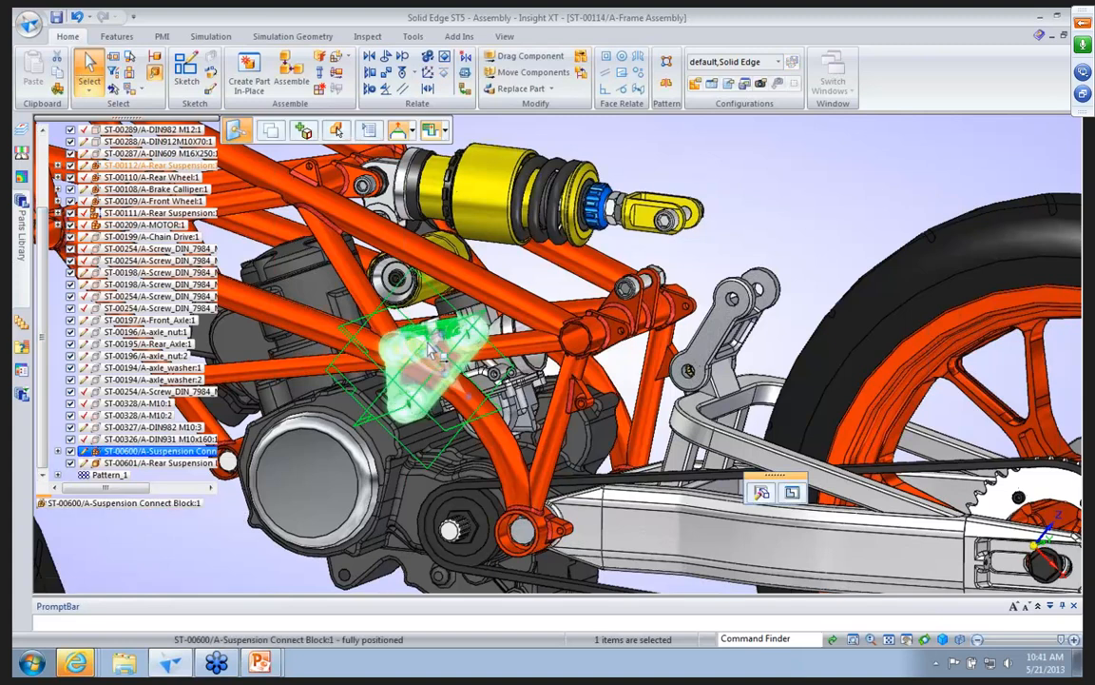
left_click(428, 350)
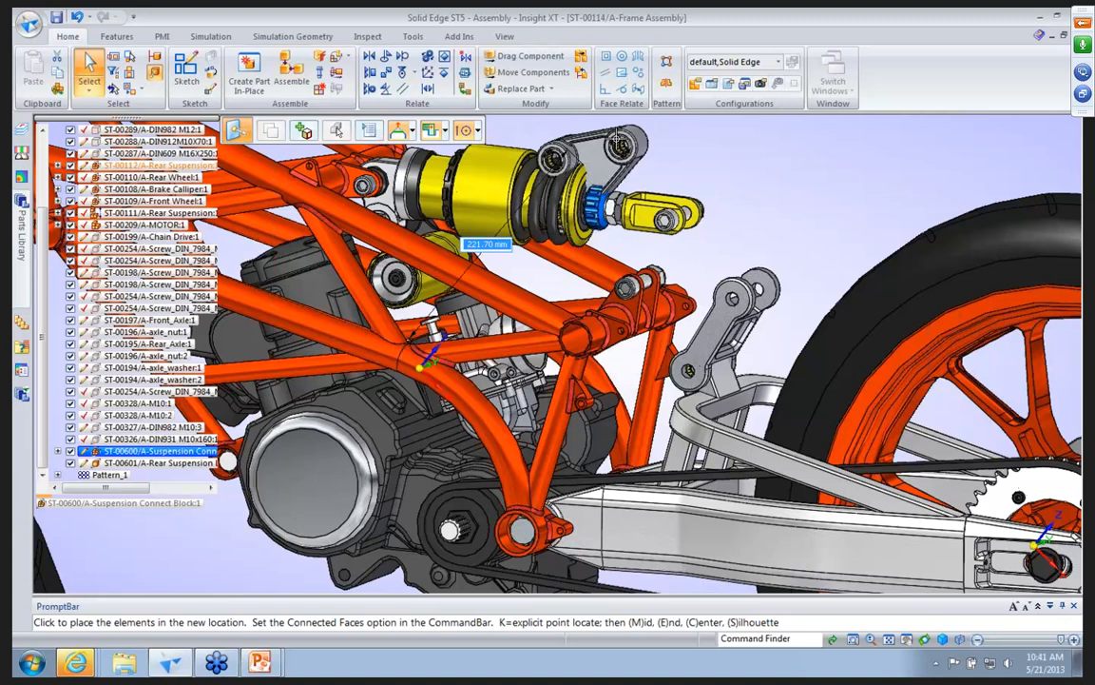
type("300")
key("Return")
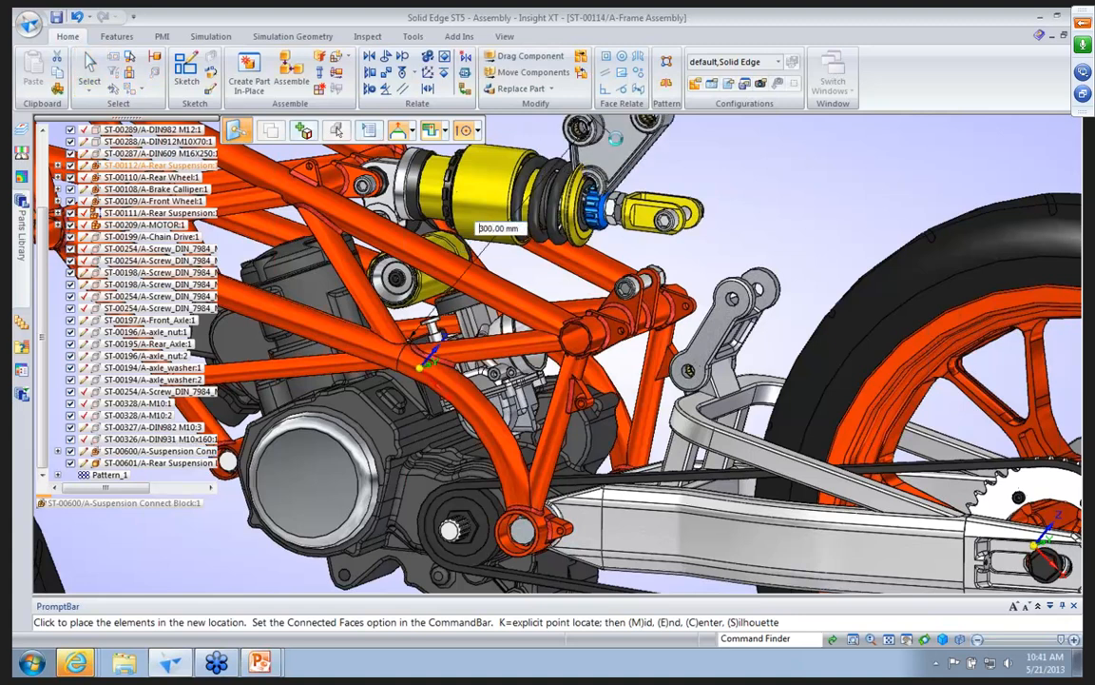
left_click(618, 145)
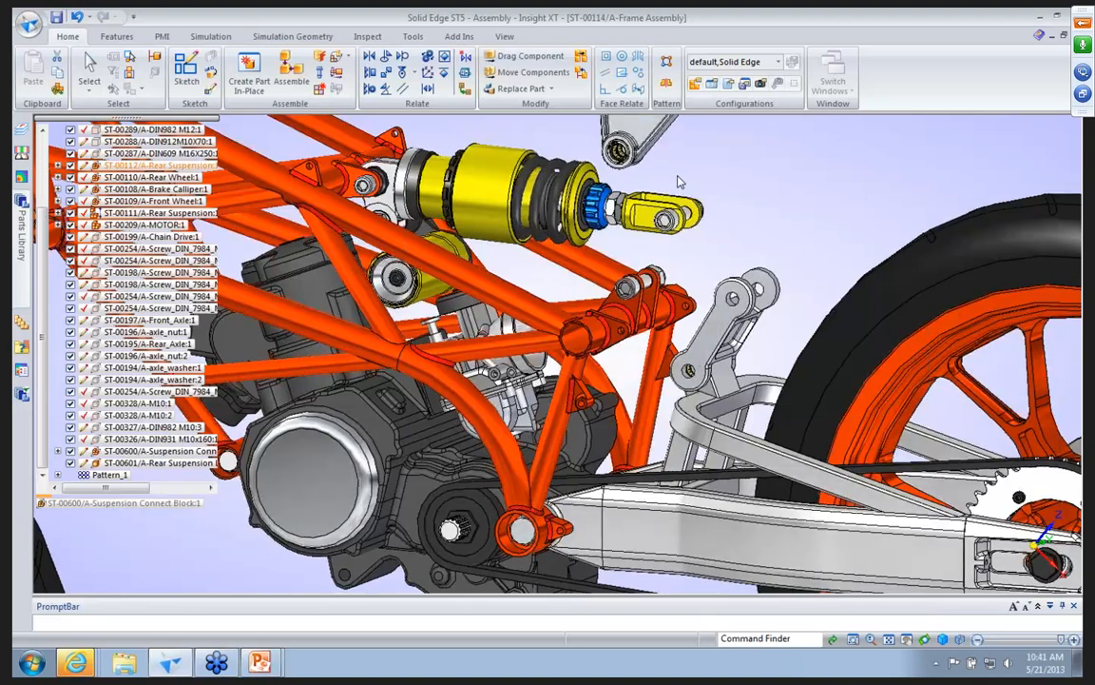
left_click(620, 145)
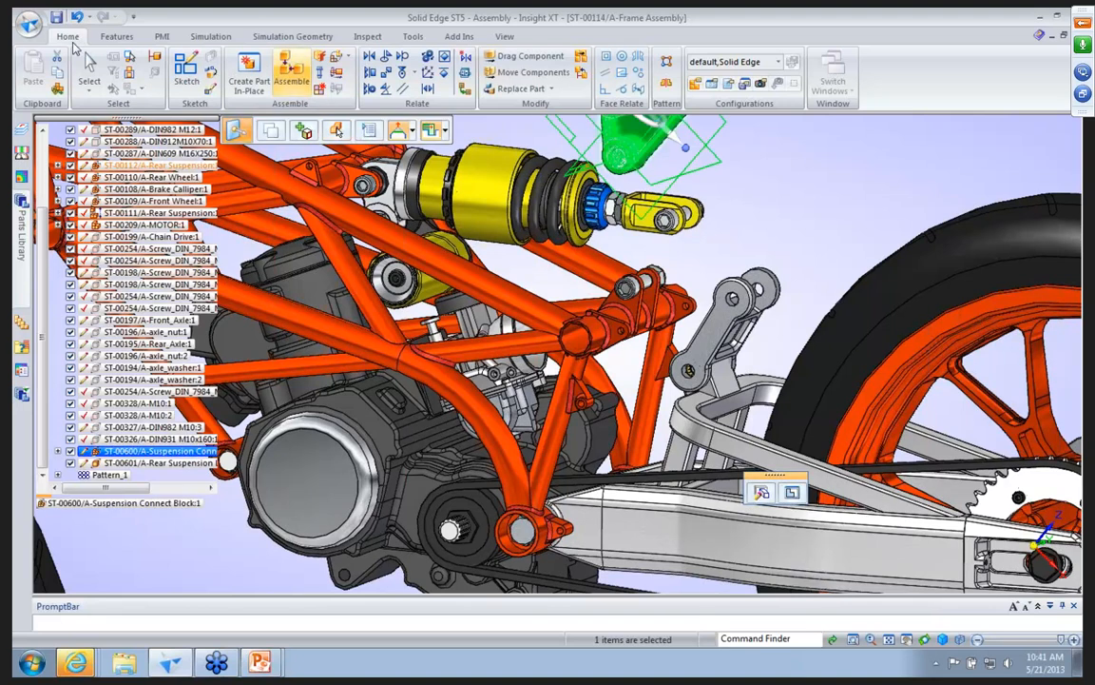
left_click(89, 68)
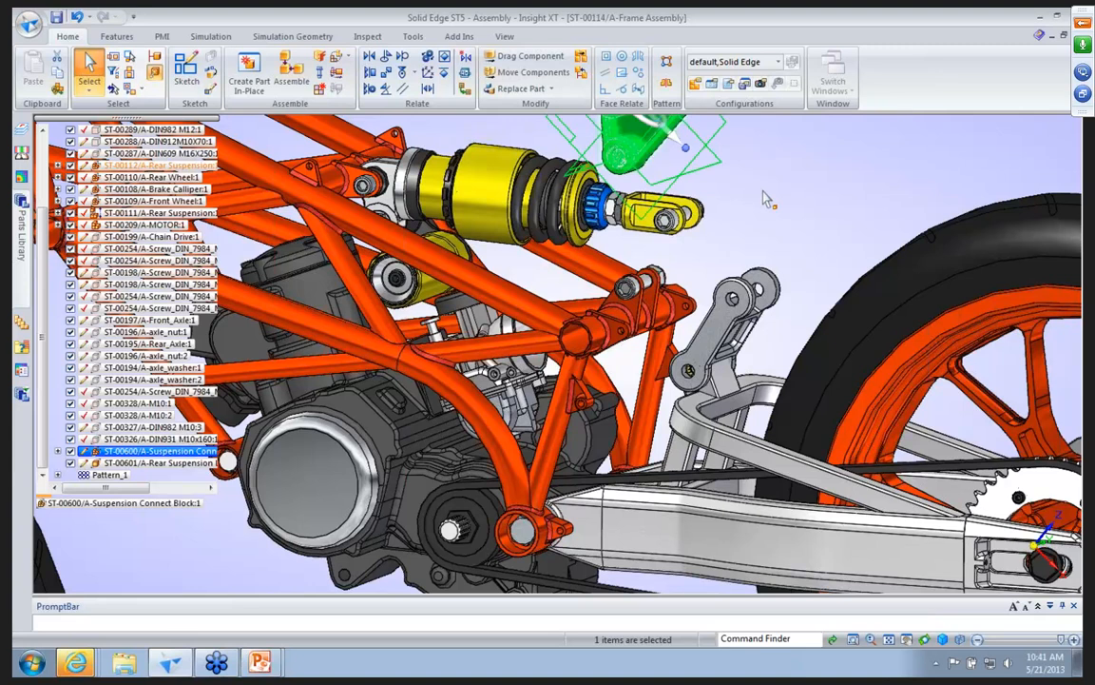
left_click(766, 198)
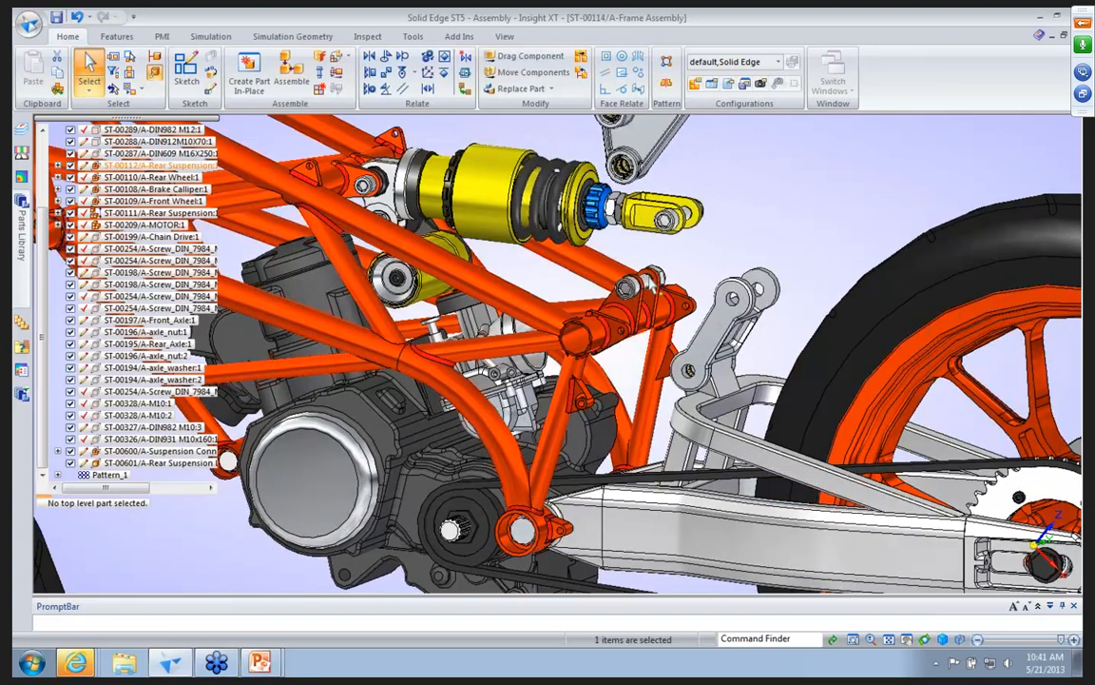
Activate the ST-00290 DIN912 M12X60 bolt in the frame's rear bracket.
left_click(645, 285)
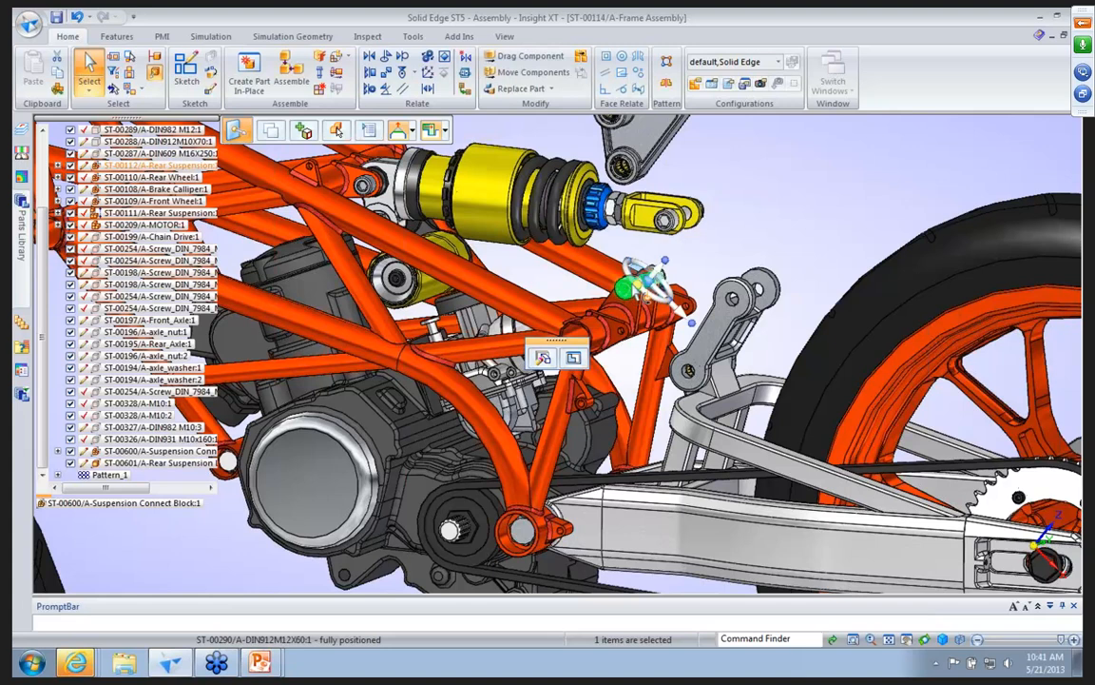
right_click(724, 246)
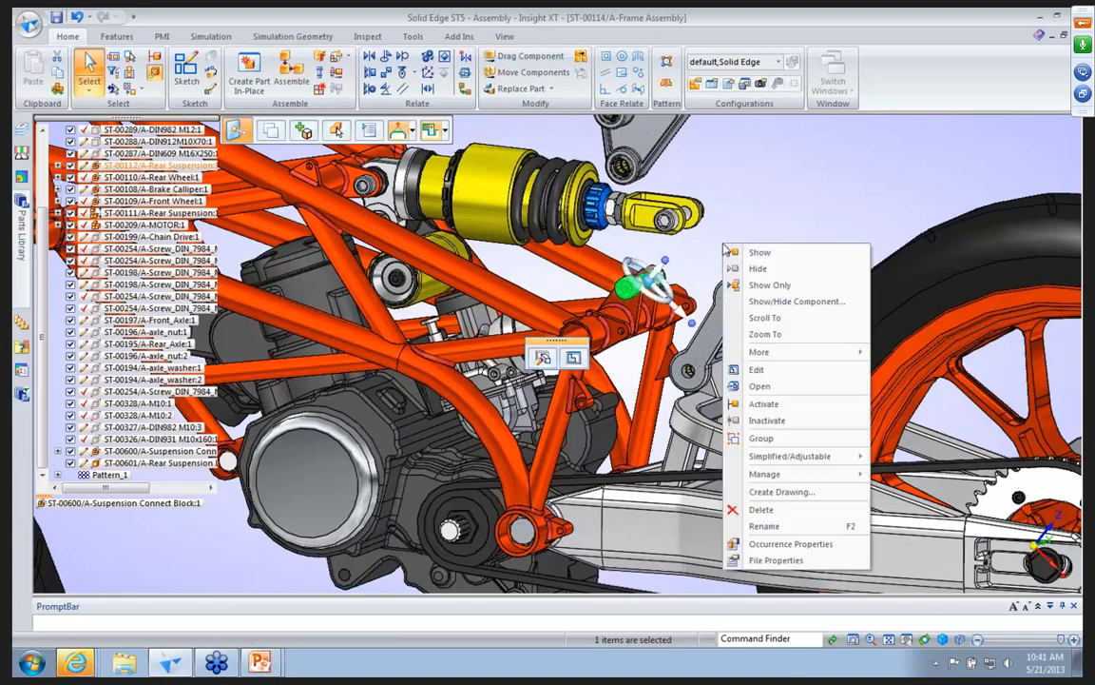
left_click(761, 404)
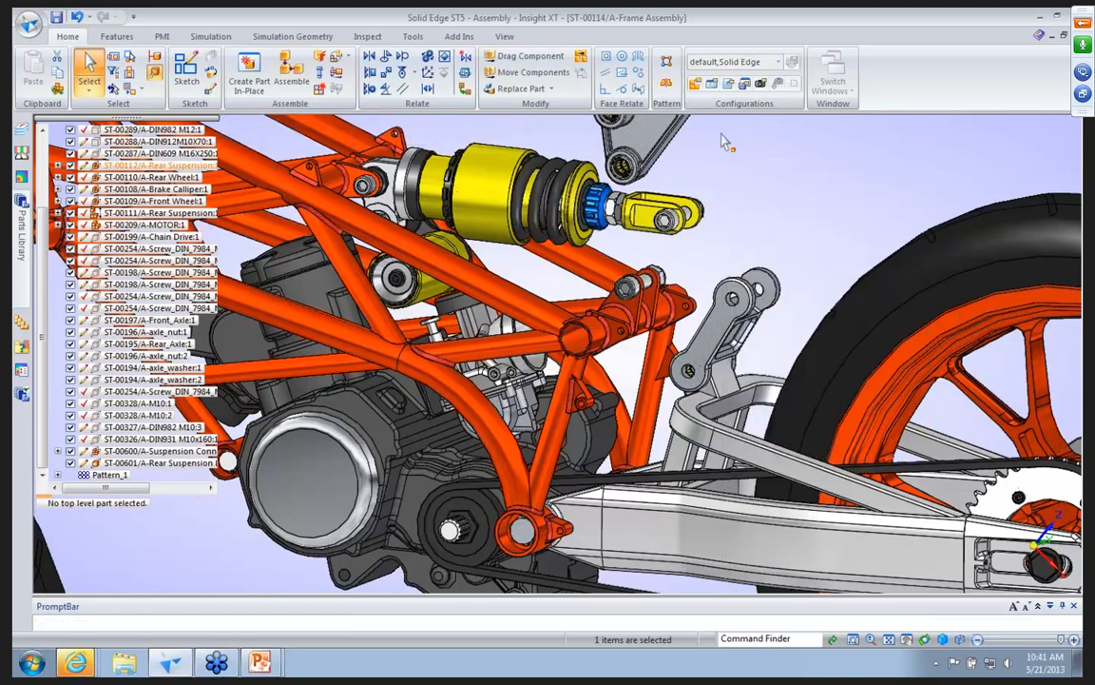
Assemble the Suspension Connect Block by axially aligning its lower hole with the frame bracket's M12X60 bolt, using Flip and leaving rotation unlocked.
left_click(295, 65)
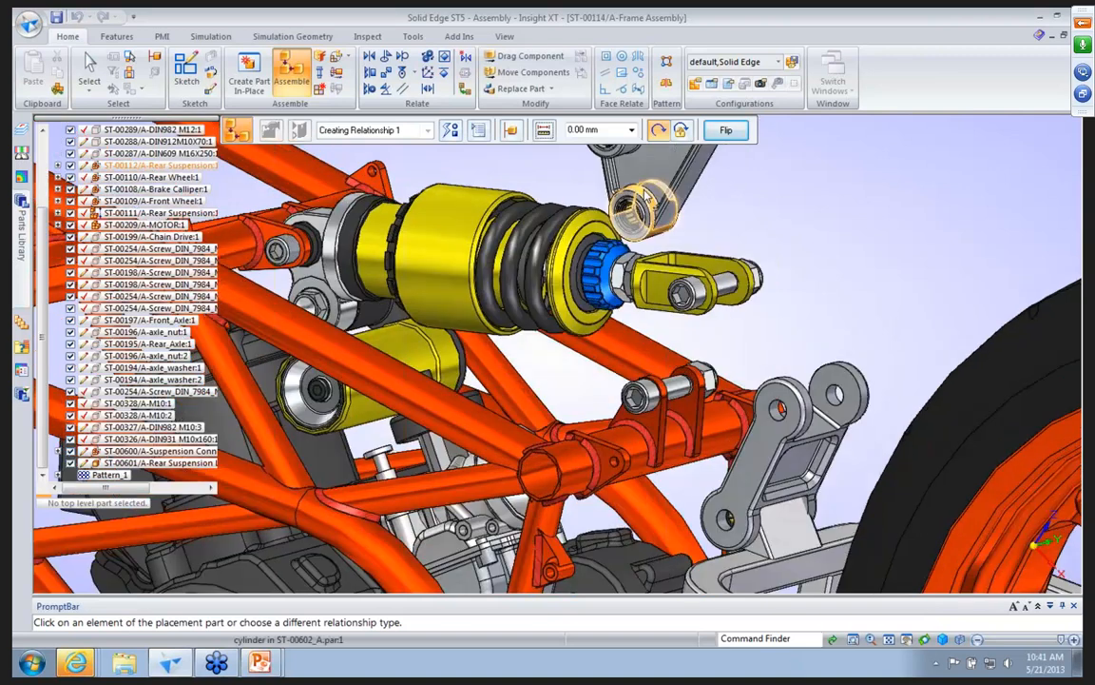
left_click(655, 200)
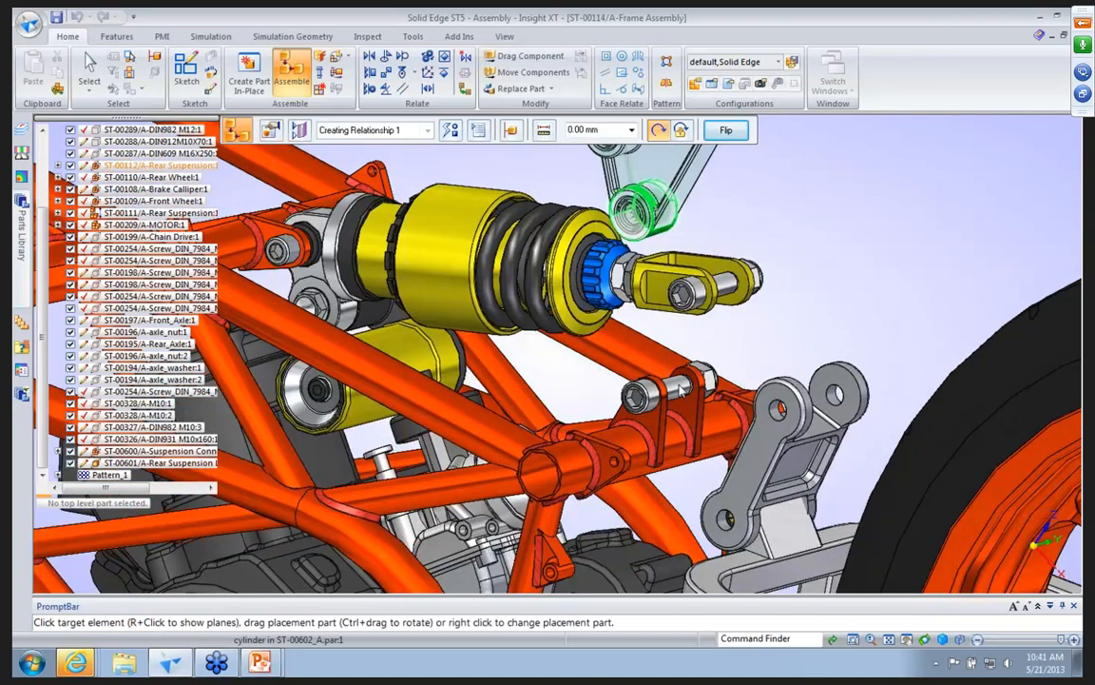
left_click(713, 267)
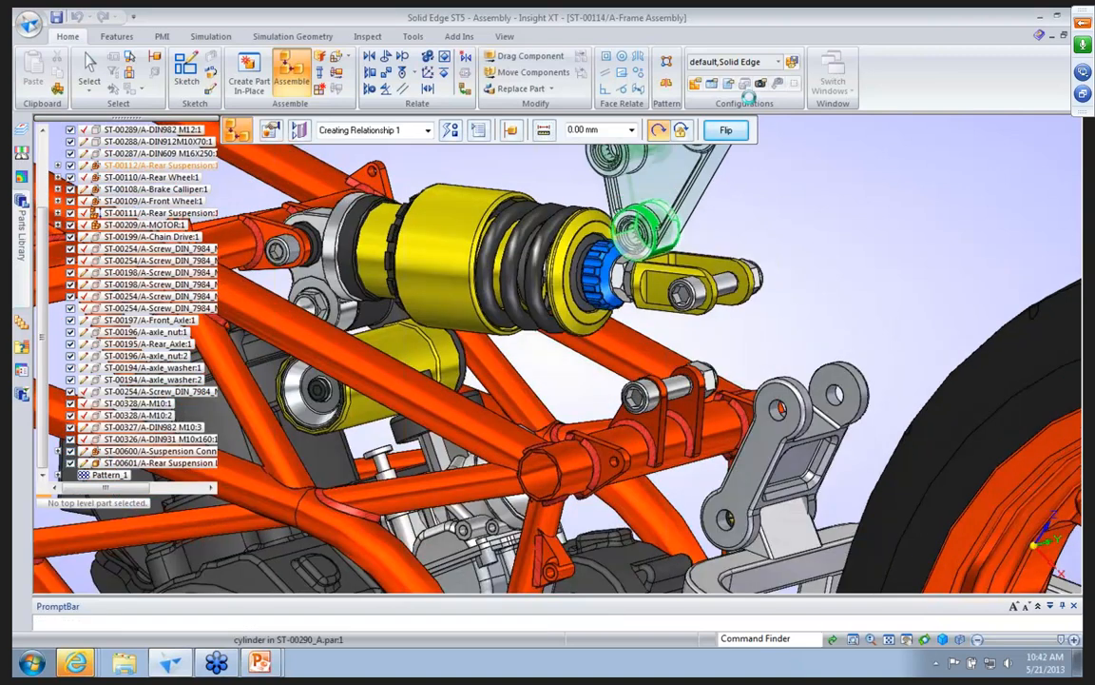
left_click(732, 130)
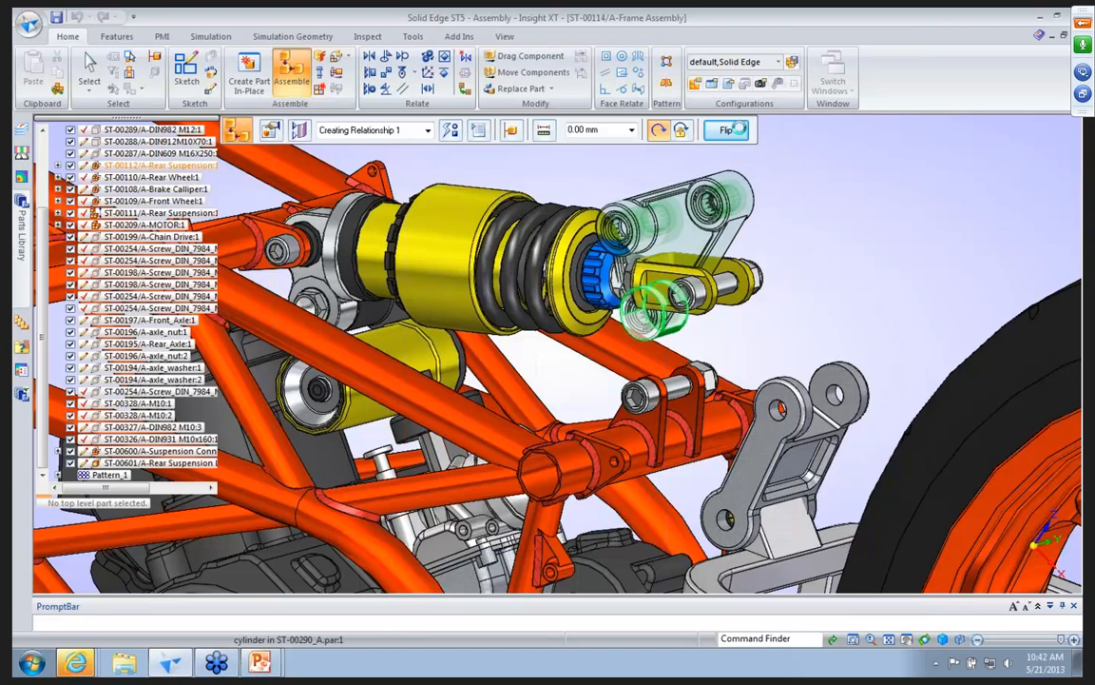
left_click(728, 129)
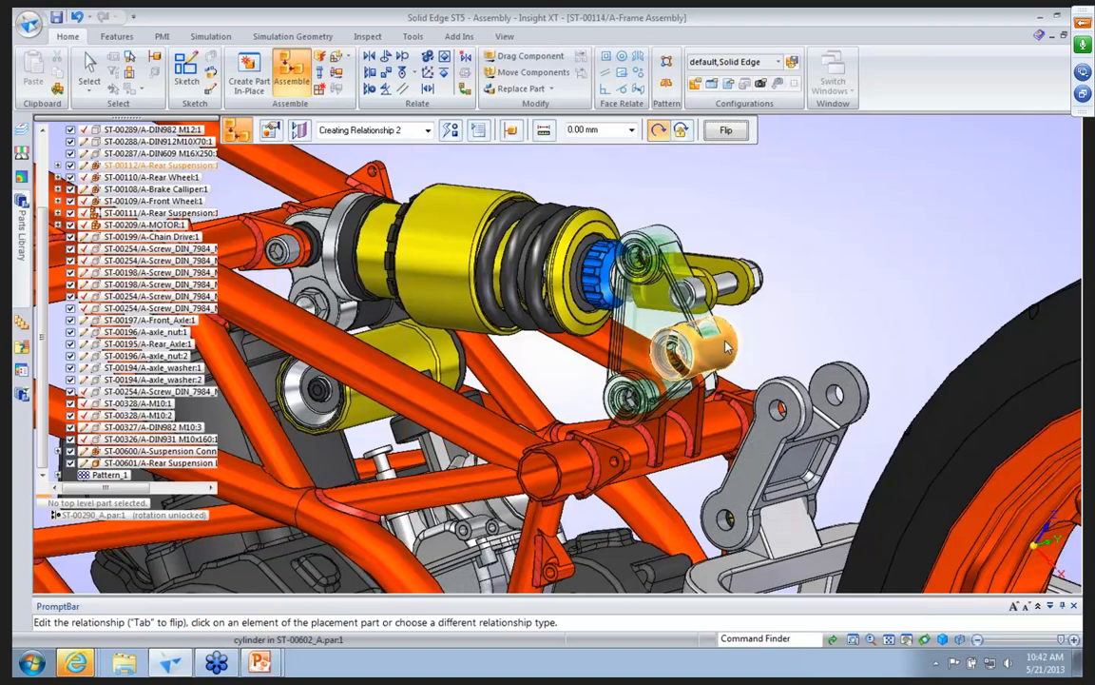
Axially align the connect block's two other holes with the Rear Suspension Link's upper hole and the shock absorber's clevis bolt.
left_click(726, 348)
left_click(803, 397)
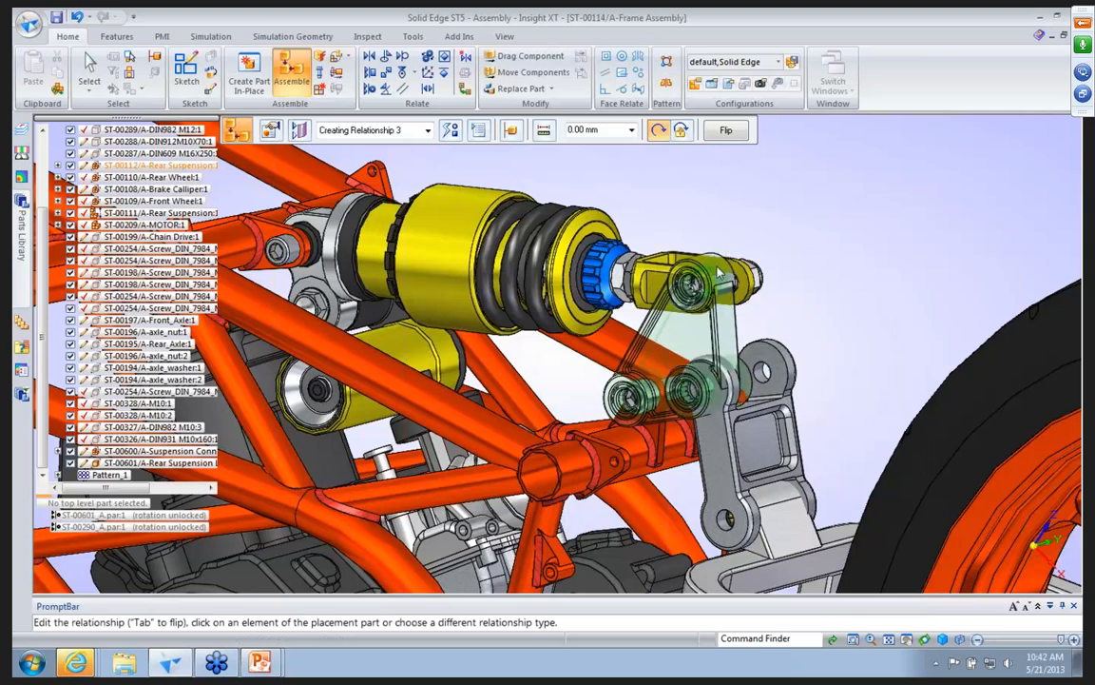
left_click(715, 277)
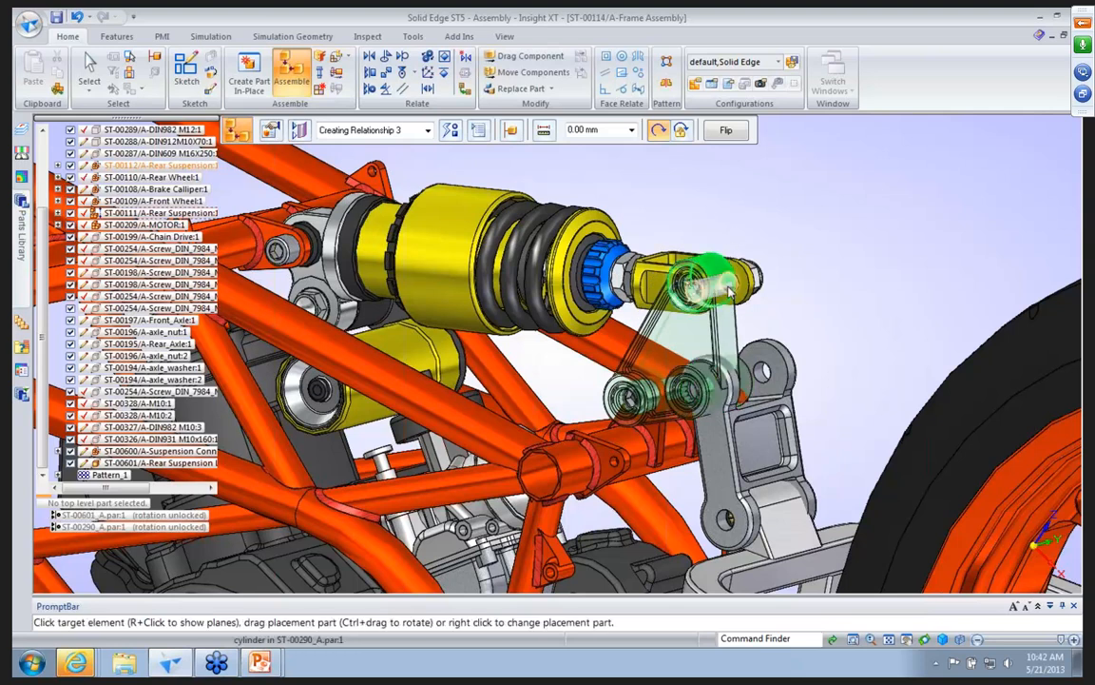
left_click(727, 285)
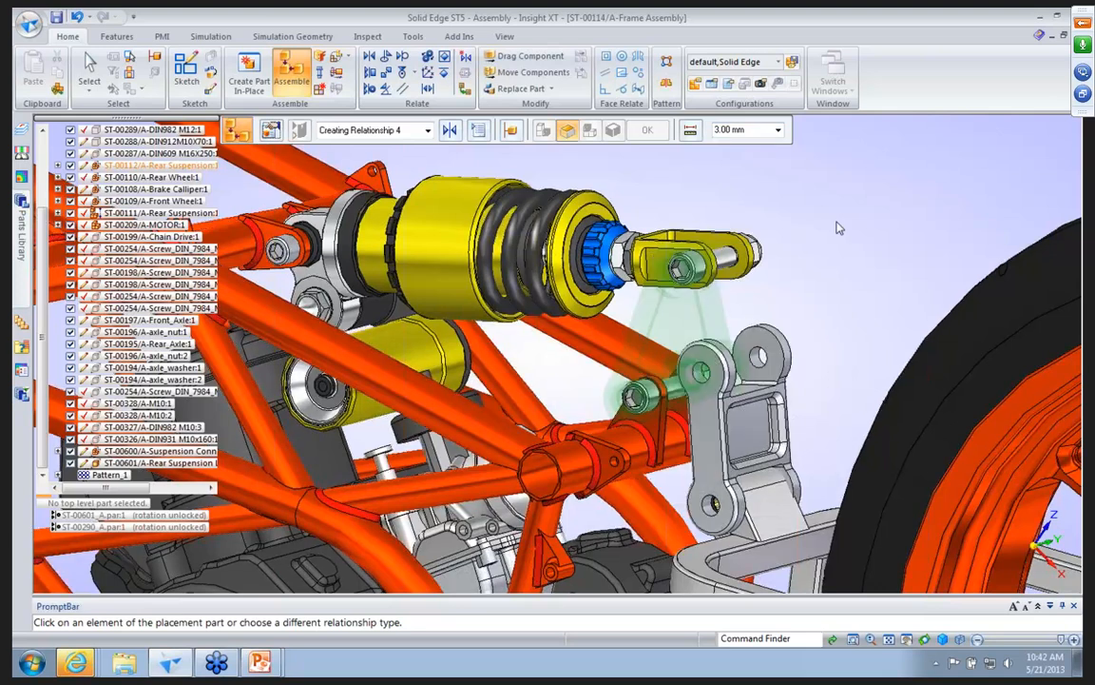
Relate the end face of the connect block's lower boss to the frame bracket's plane at 3.00 mm and finish assembling.
middle_click_drag(838, 228, 808, 240)
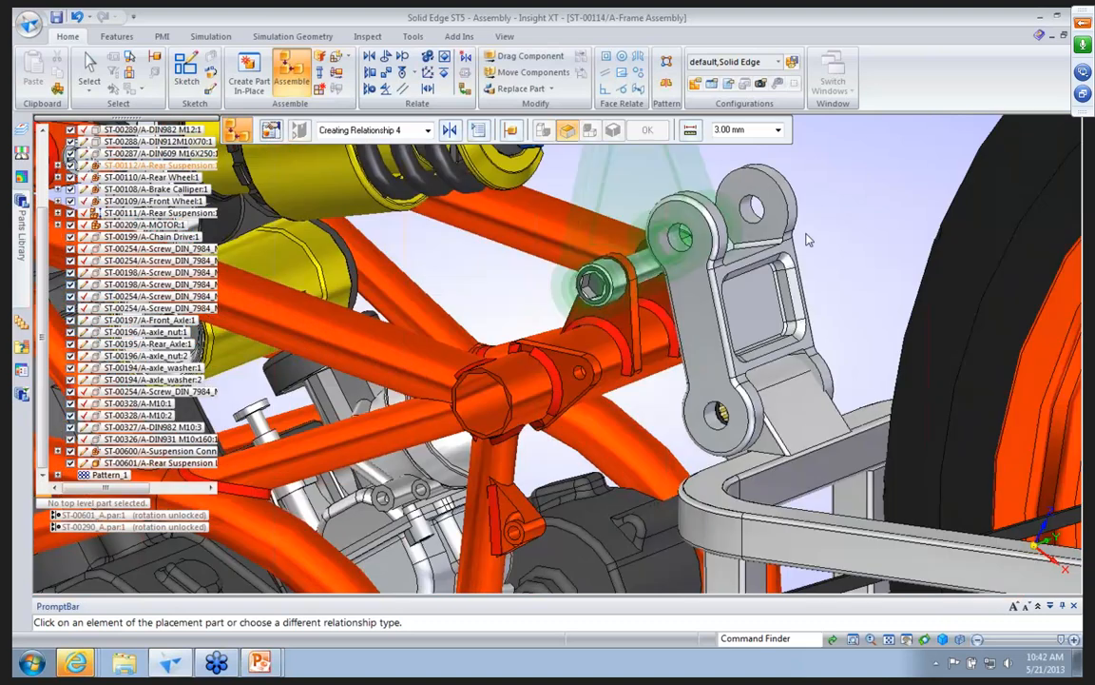
middle_click_drag(559, 249, 548, 255)
left_click(561, 257)
right_click(625, 325)
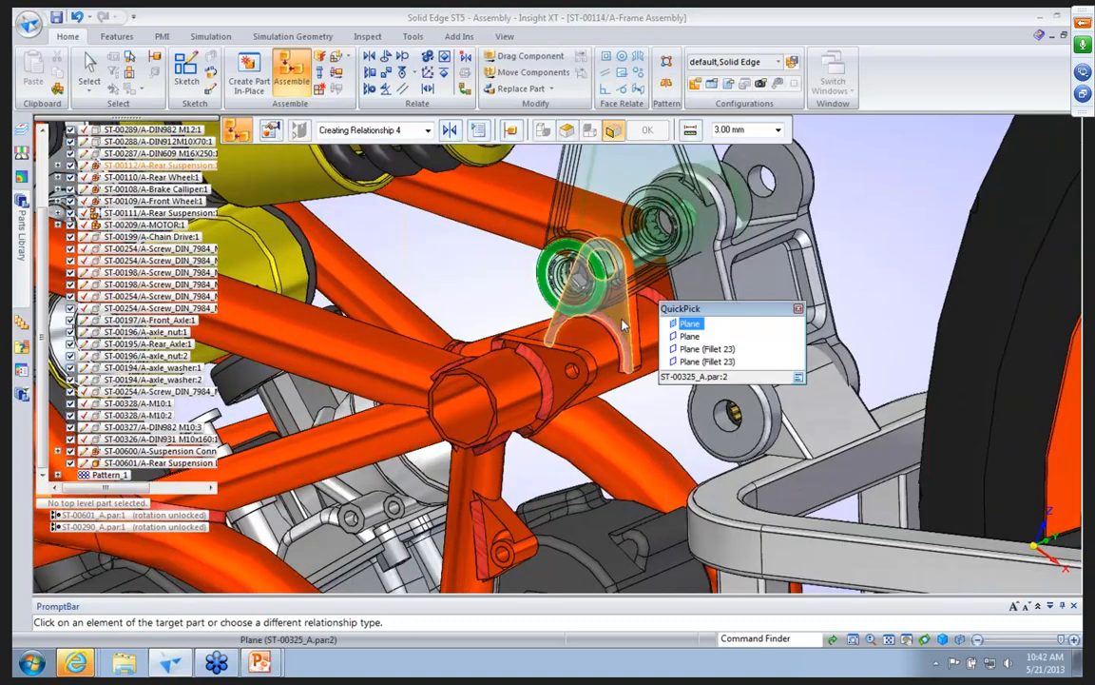
left_click(697, 337)
right_click(895, 237)
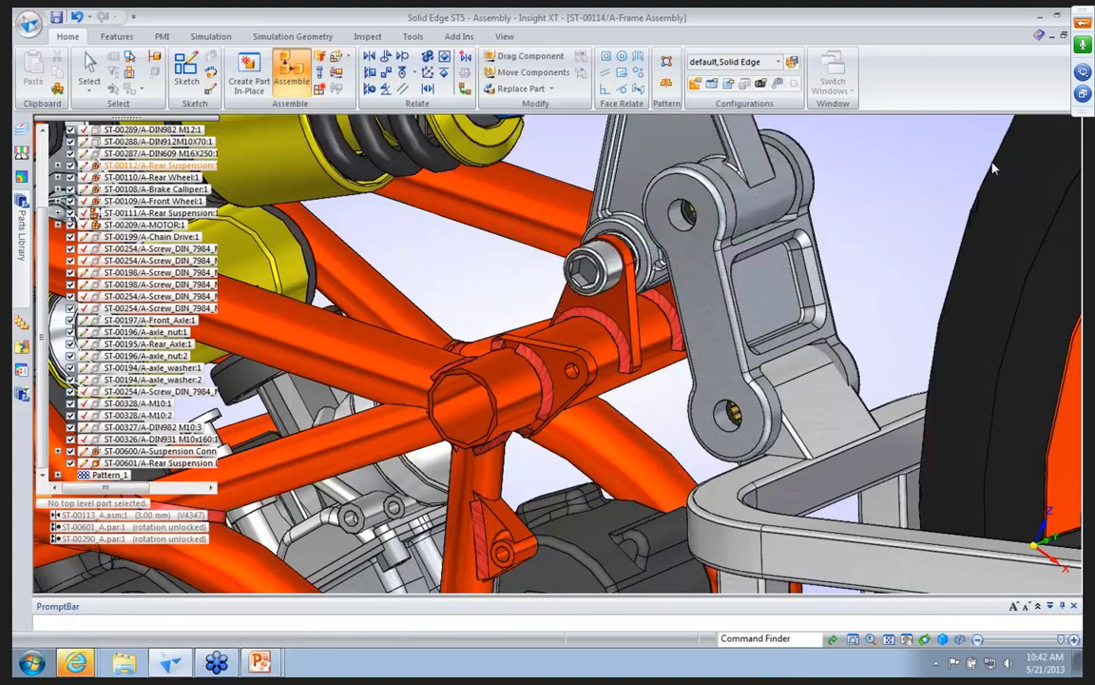
scroll(993, 168, "up", 1)
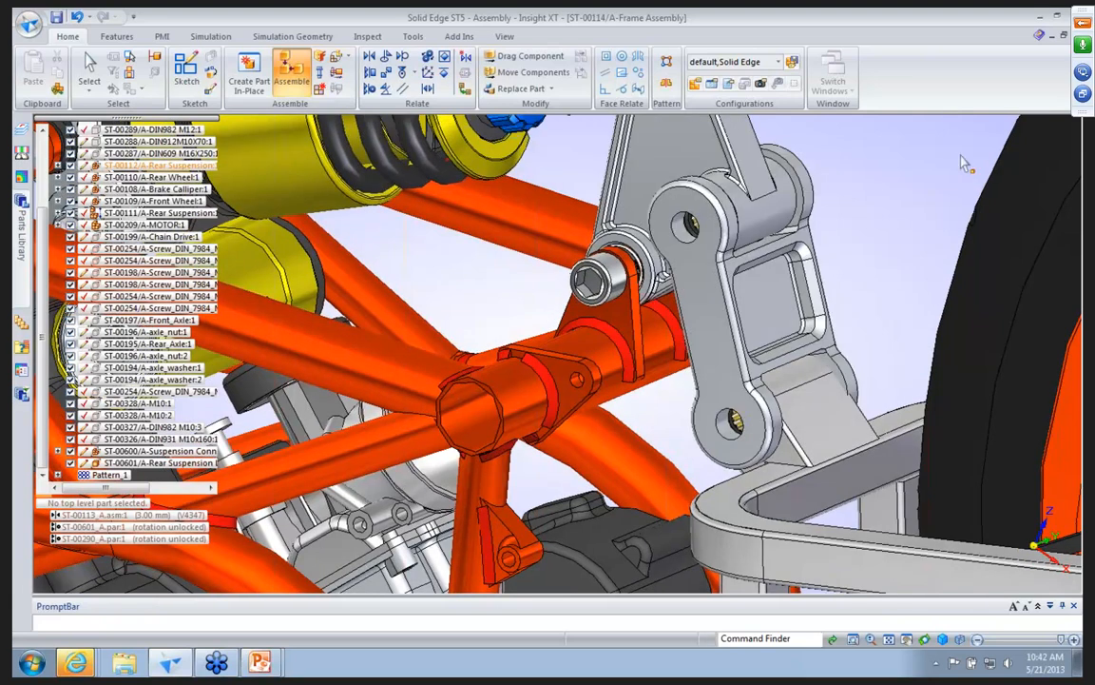
key("Escape")
scroll(962, 163, "down", 1)
scroll(905, 201, "down", 1)
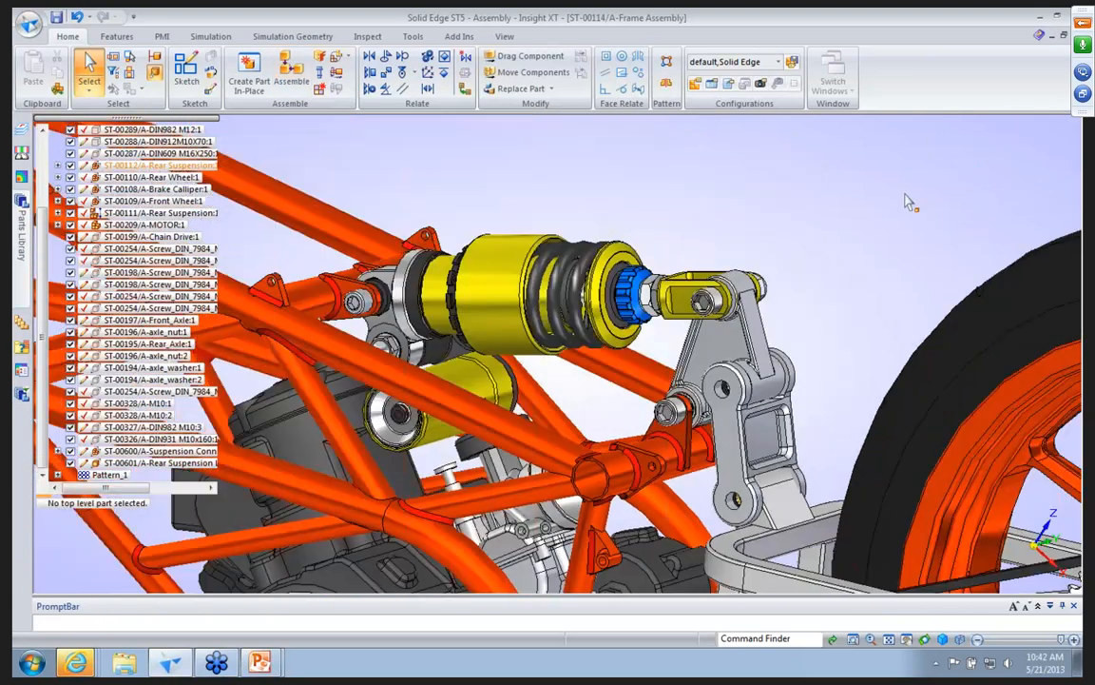
scroll(906, 202, "down", 1)
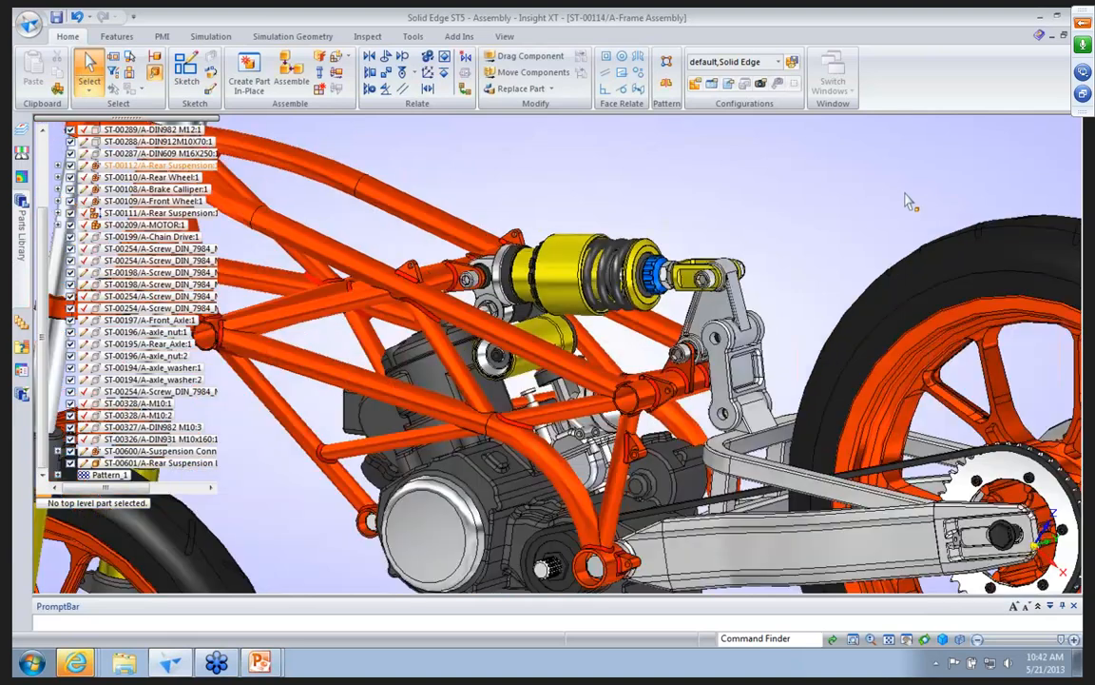
scroll(908, 201, "down", 1)
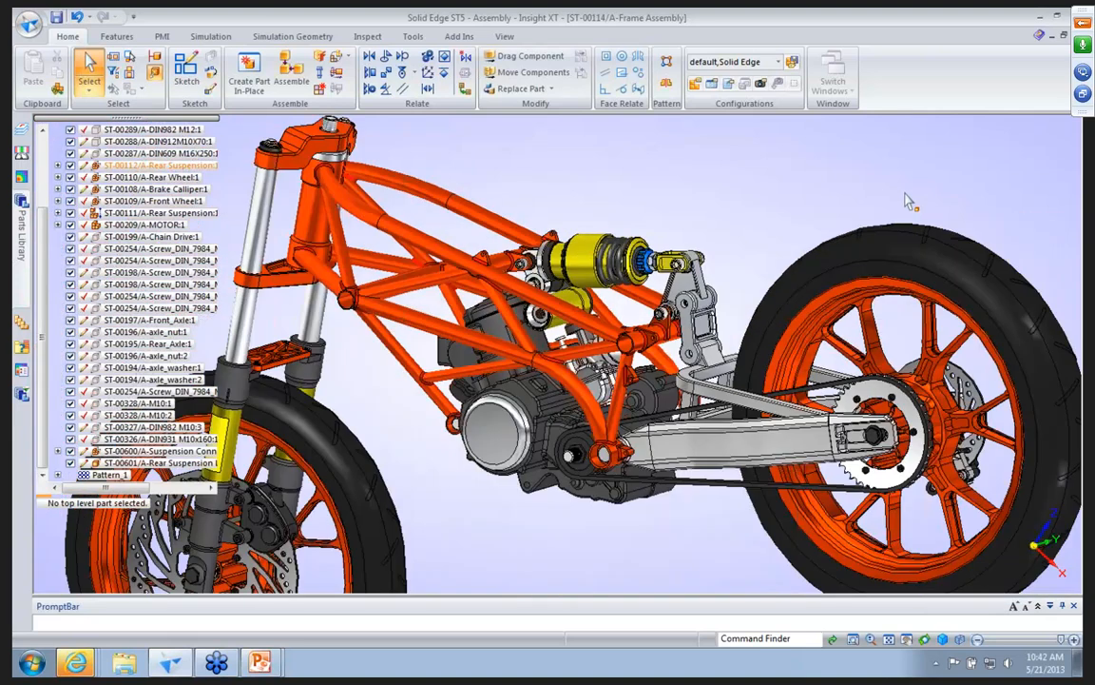
scroll(908, 202, "down", 1)
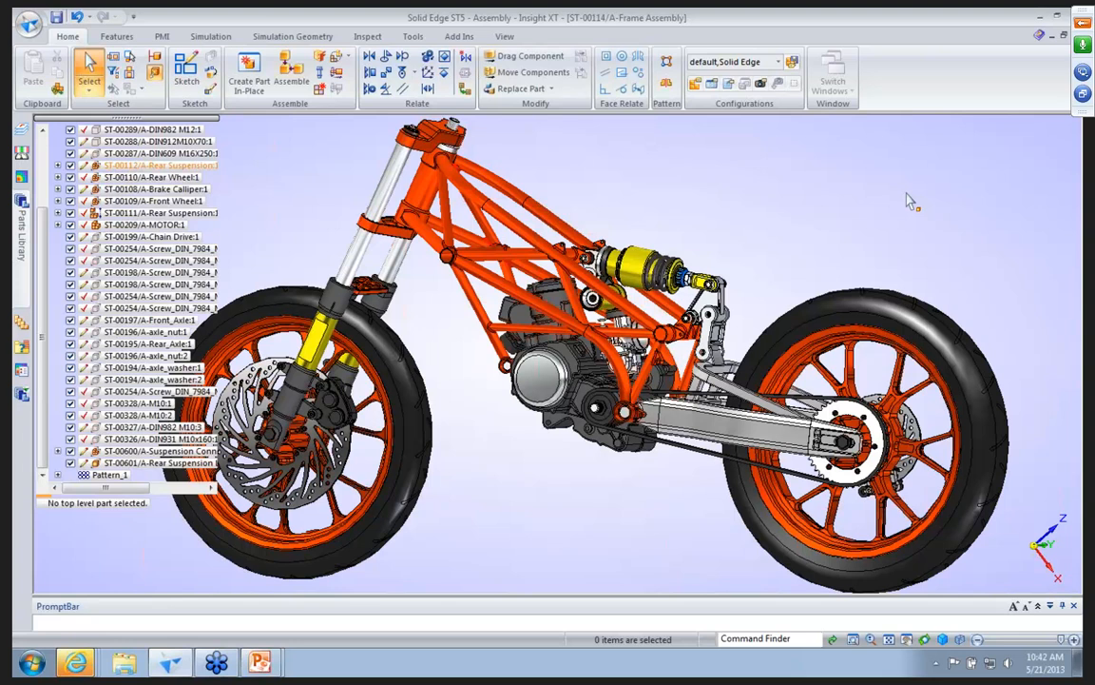
middle_click_drag(907, 194, 813, 187)
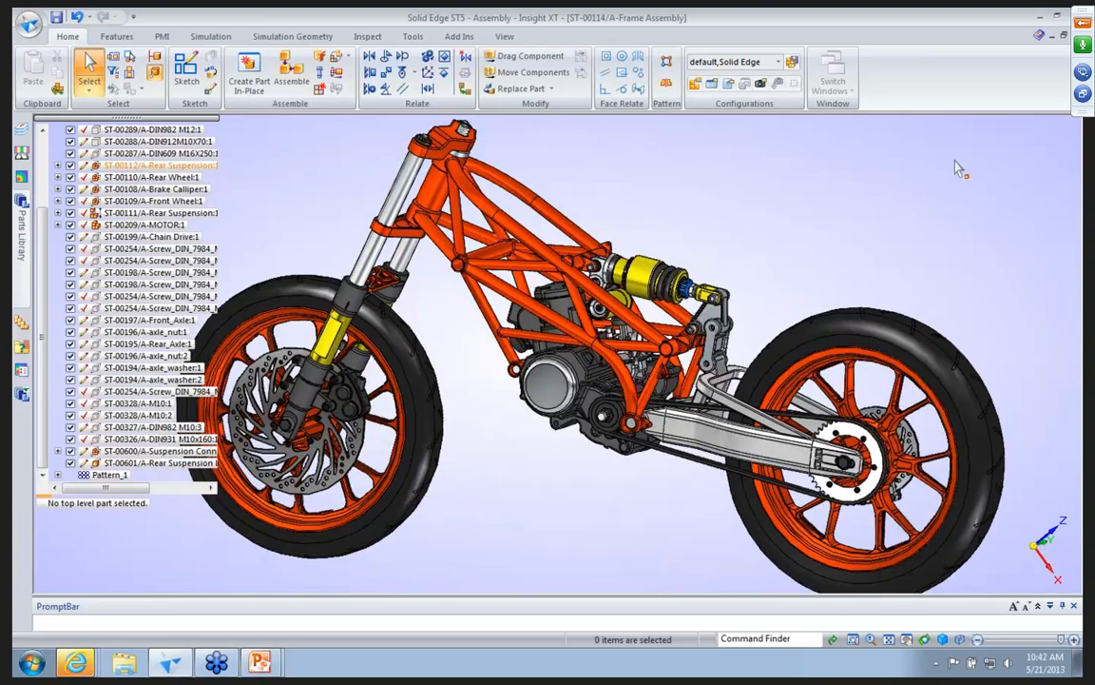
Launch the Insight XT Structure Editor of Solid Edge ST5.
left_click(31, 664)
left_click(28, 597)
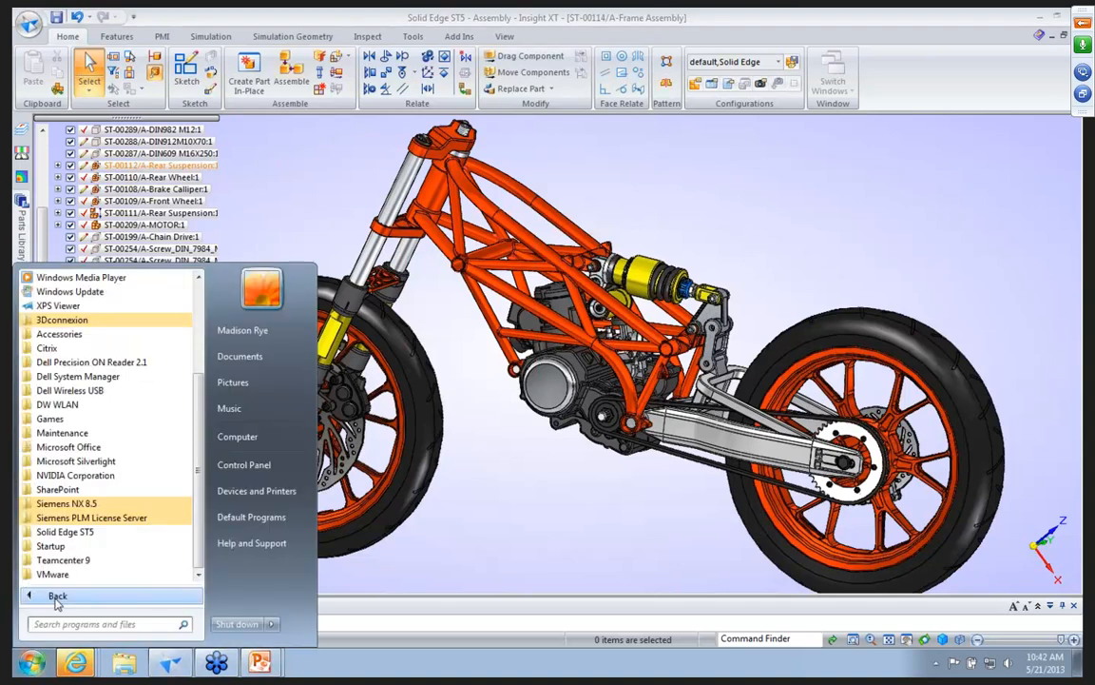
left_click(108, 535)
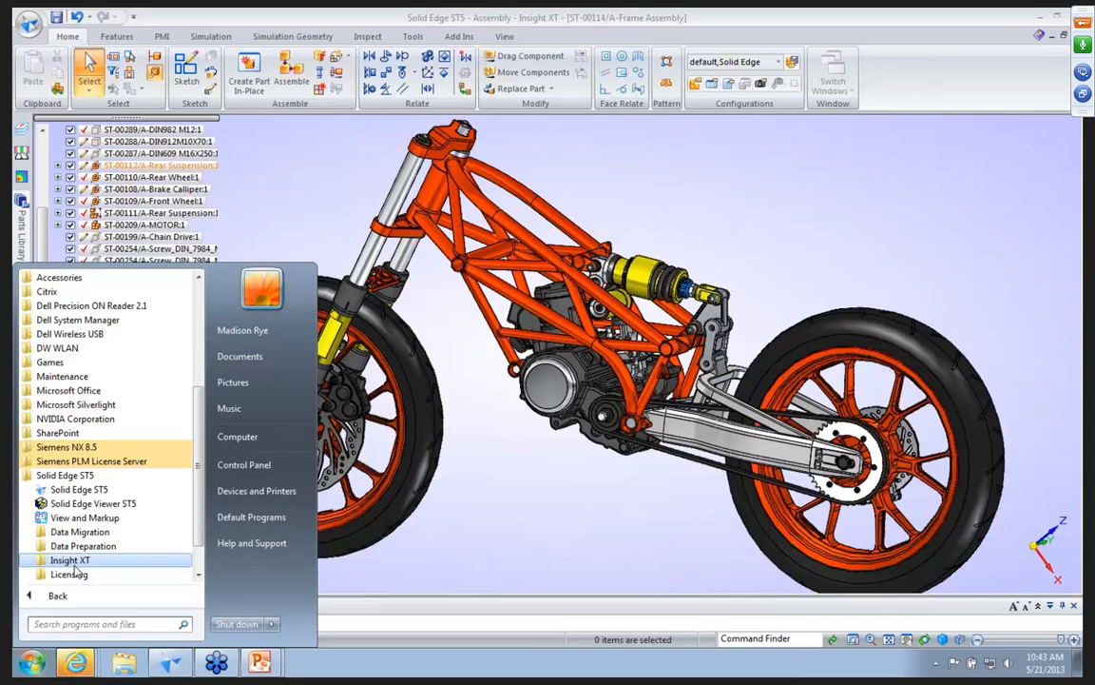
left_click(76, 564)
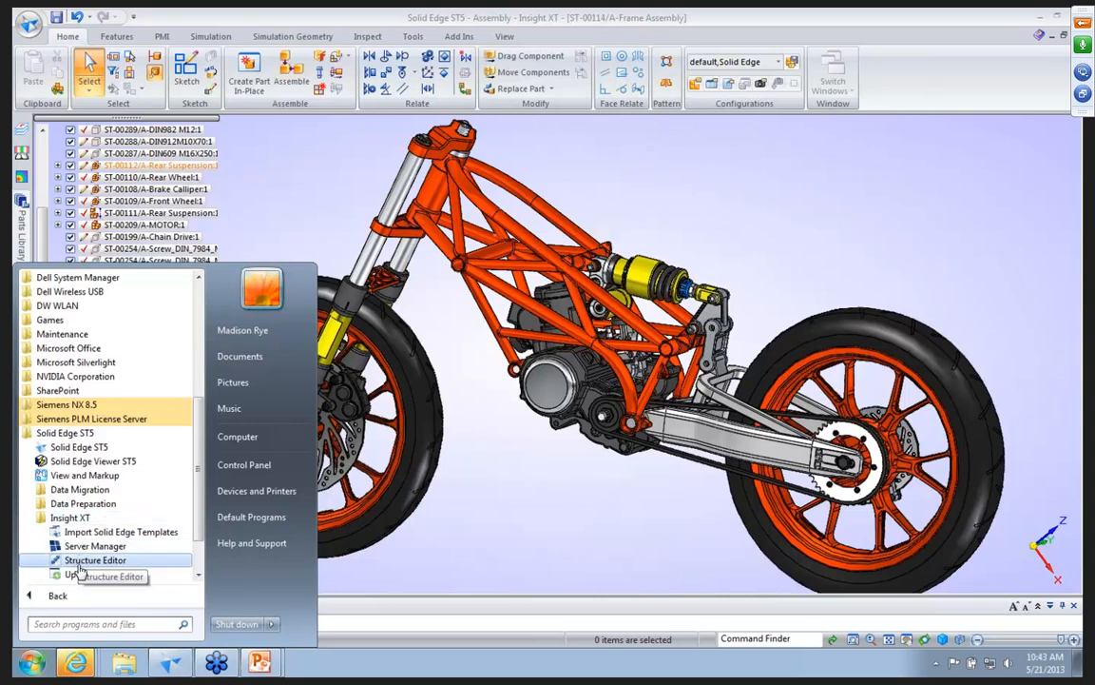
left_click(83, 491)
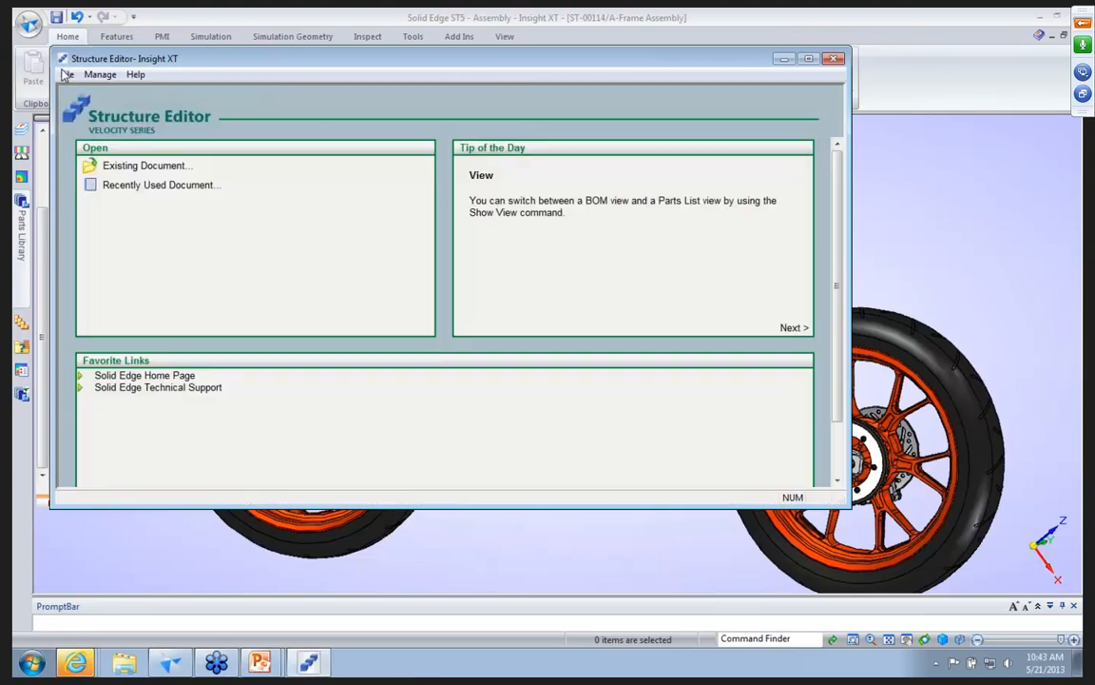
Load ST-00114/A-Frame Assembly in the Structure Editor to review its bill of materials, and close the editor.
left_click(66, 75)
left_click(95, 135)
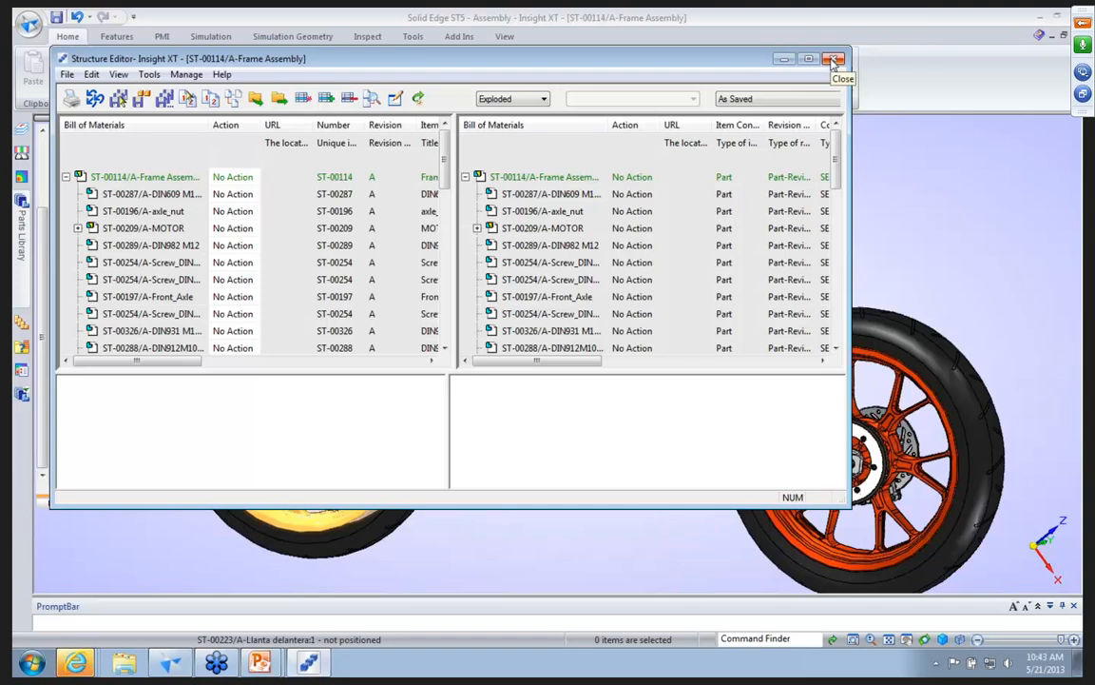
left_click(833, 60)
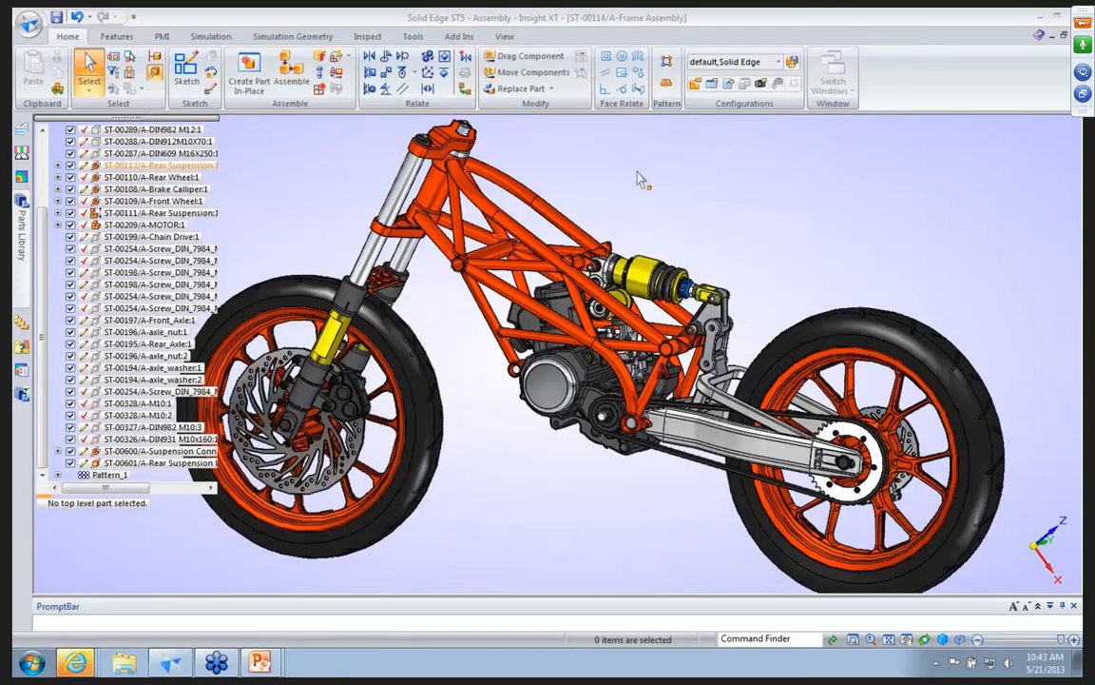
Open the ST-00210 Fork Yoke at the top of the front fork for in-place editing.
middle_click_drag(623, 174, 619, 172)
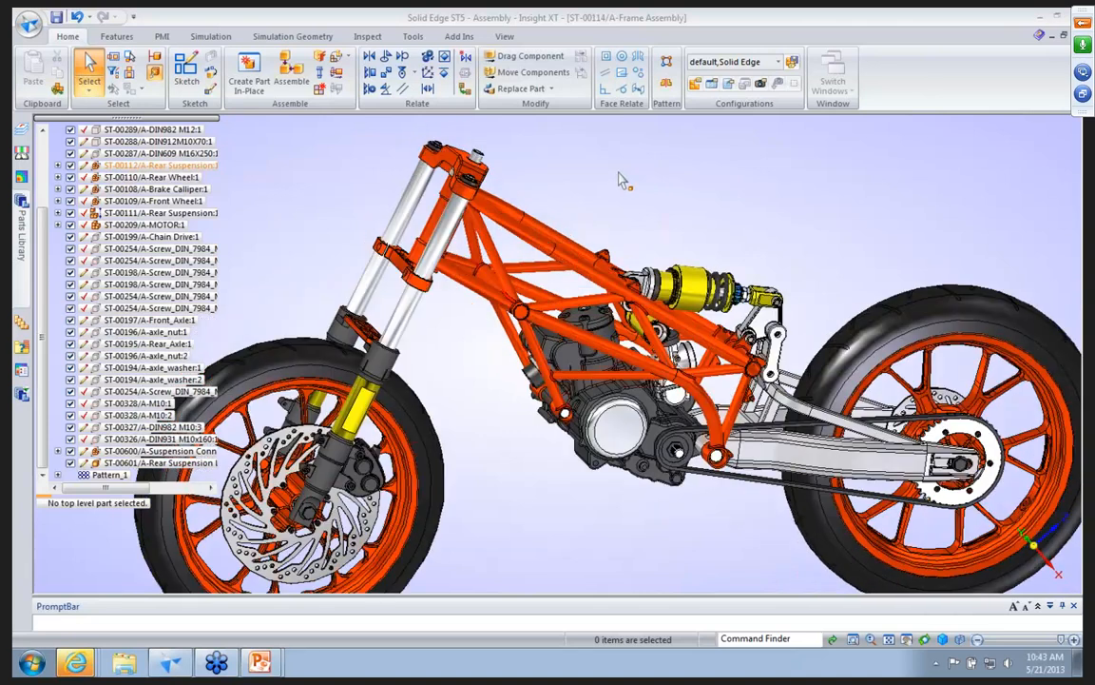
scroll(483, 185, "up", 2)
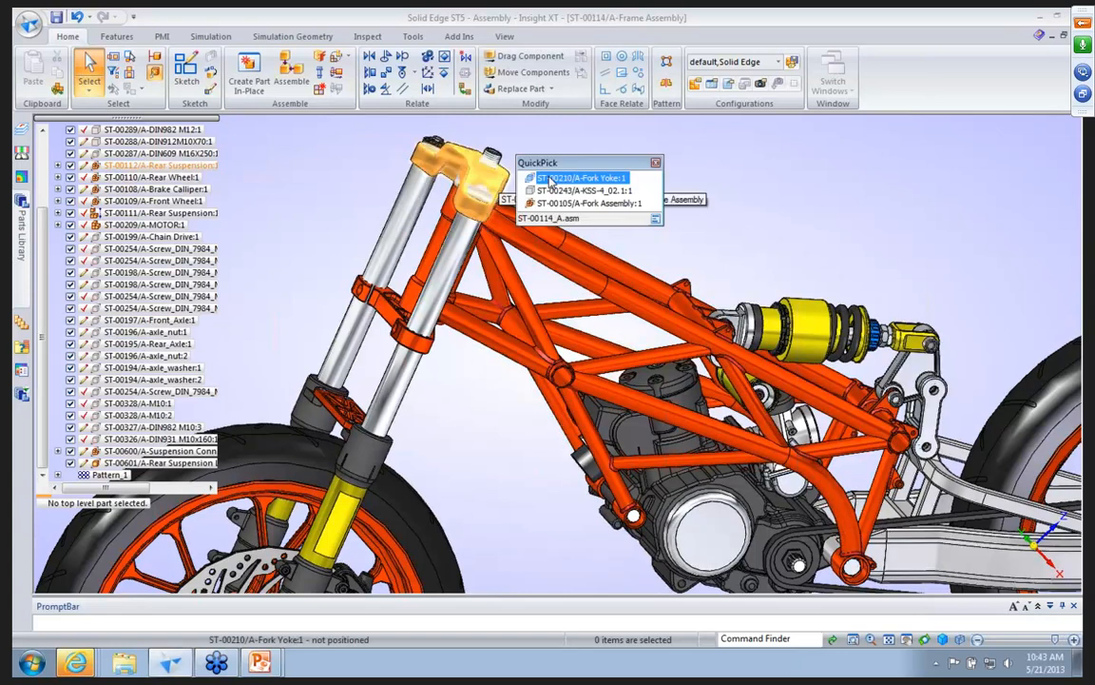
left_click(491, 185)
double_click(499, 178)
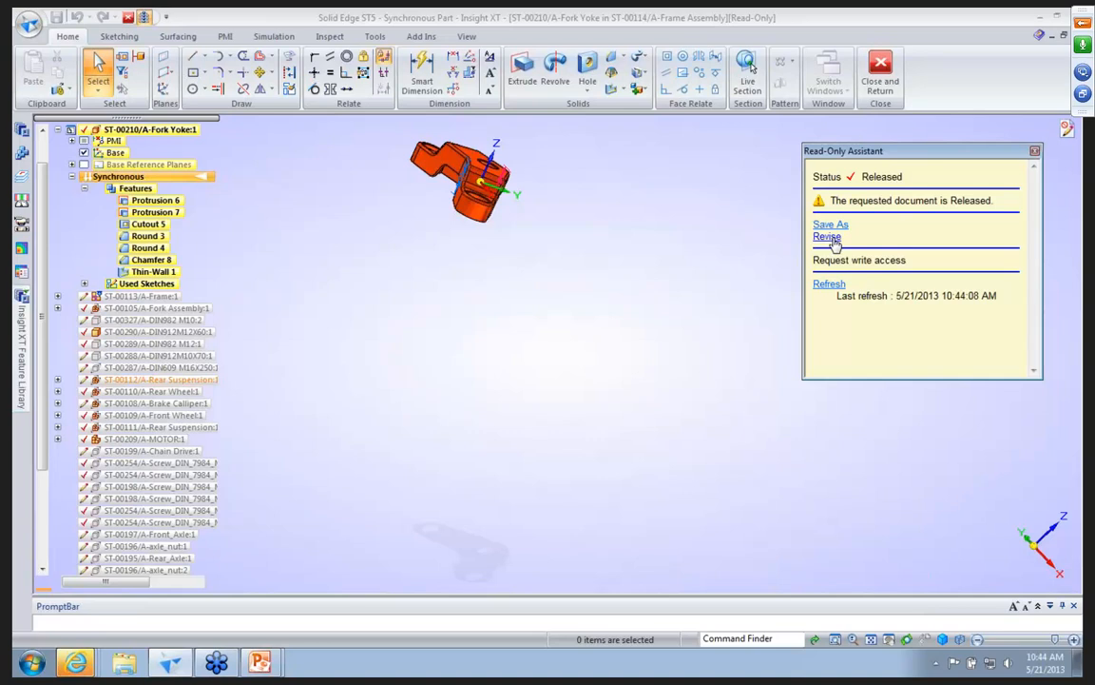
Revise the released Fork Yoke part and its draft to a new revision B, assigning the revision values automatically.
left_click(827, 237)
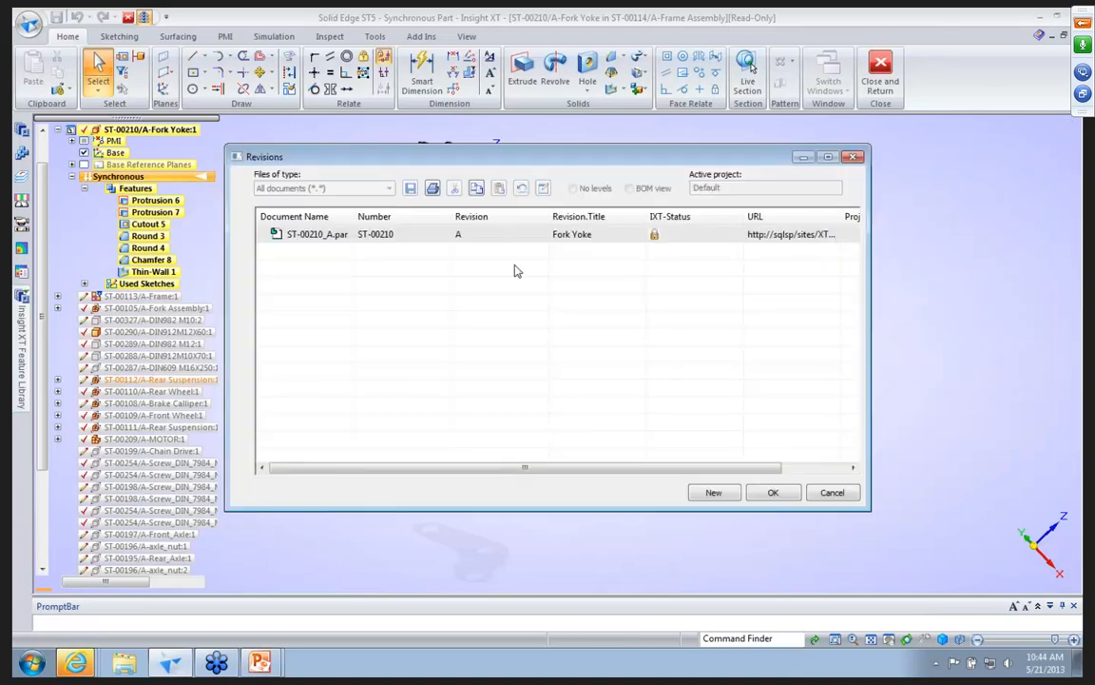
left_click(712, 492)
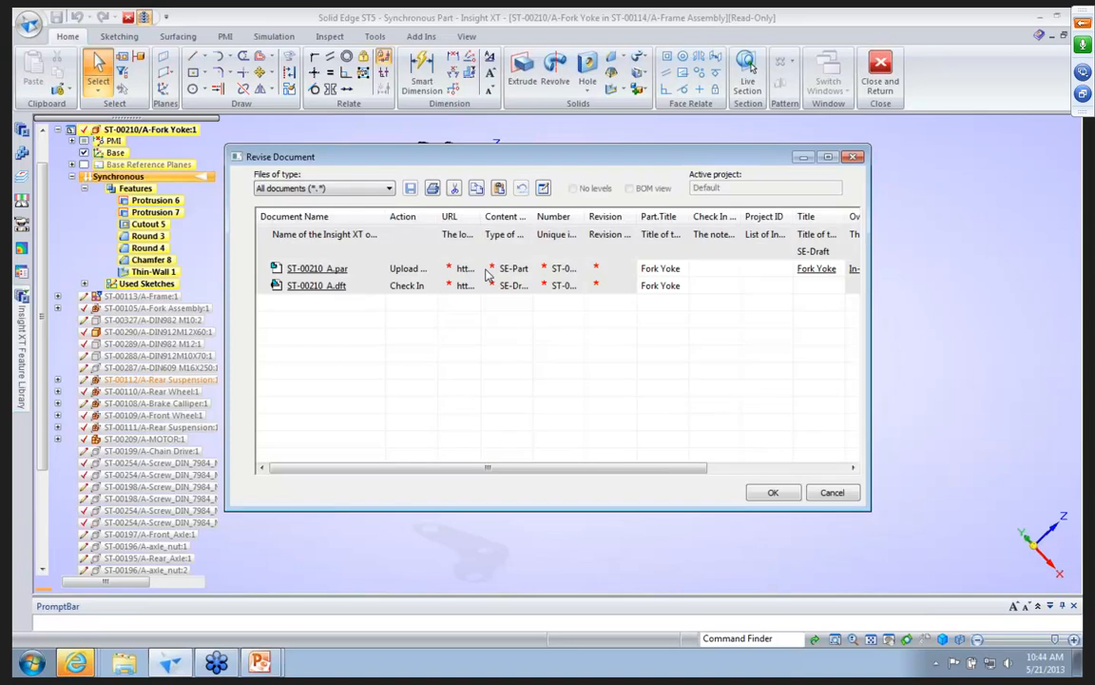
left_click(544, 188)
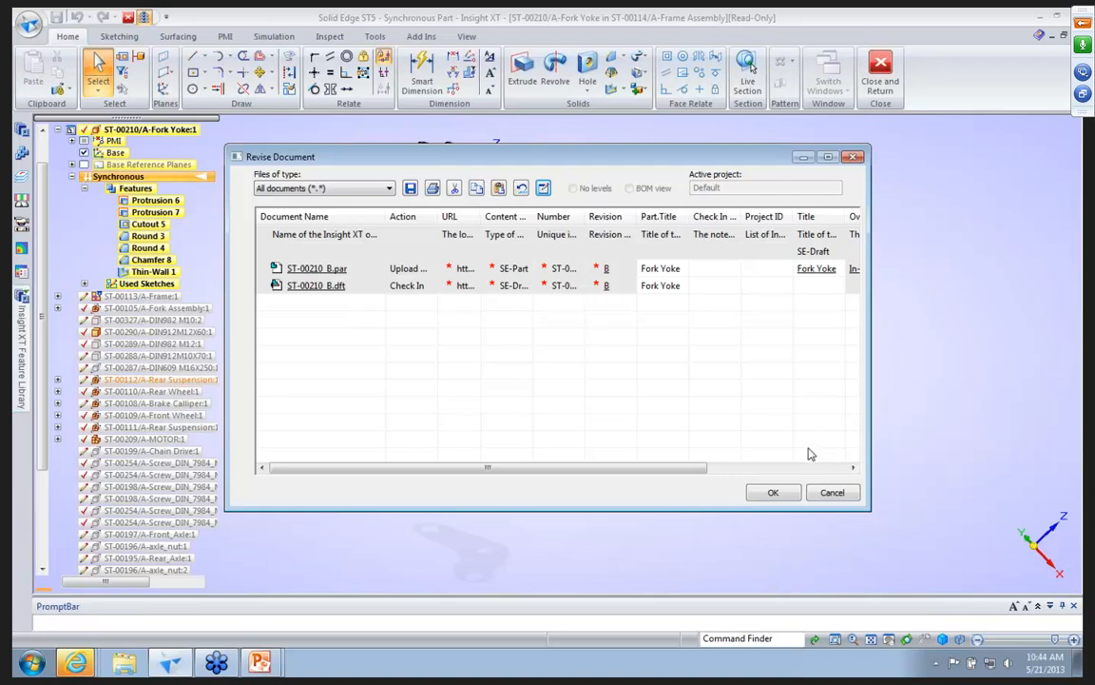
left_click(772, 492)
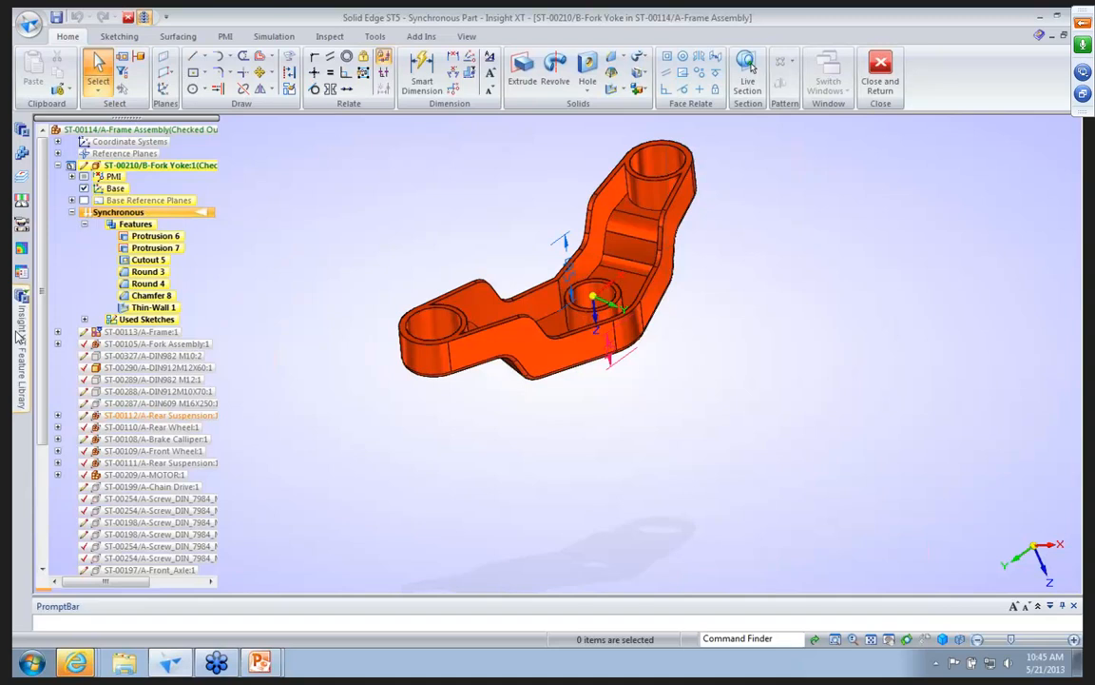
Insert the ST-00700 web network from the Insight XT Feature Library, centred on the Fork Yoke's middle boss.
mouse_move(19, 314)
left_click_drag(59, 208, 533, 171)
middle_click_drag(532, 171, 544, 245)
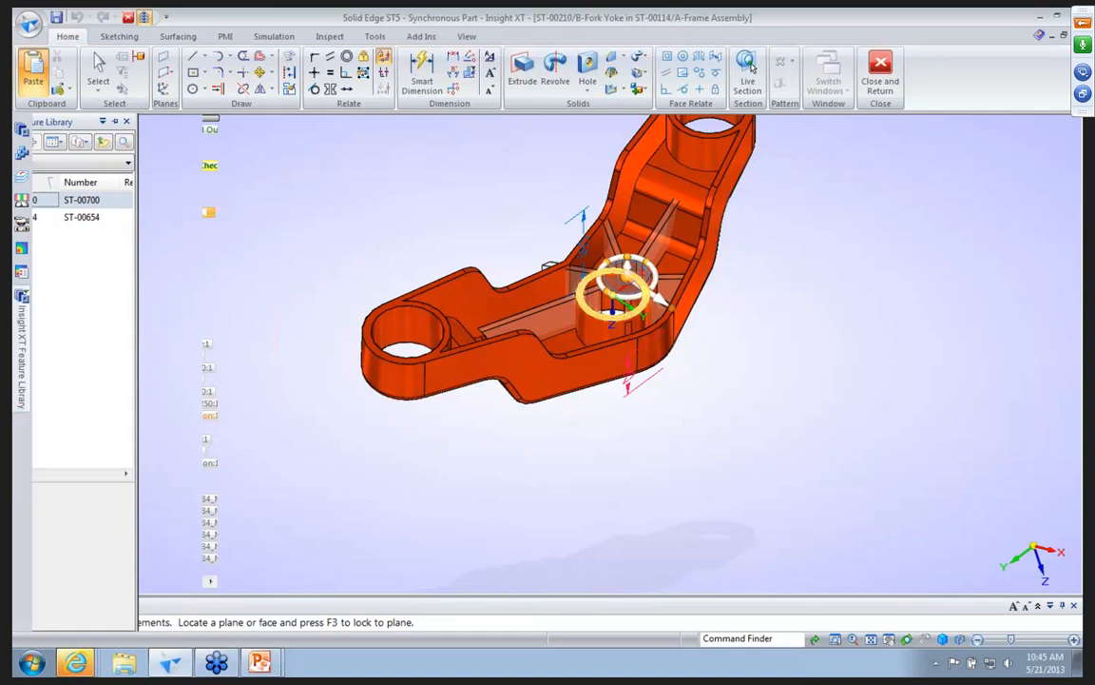
left_click(657, 300)
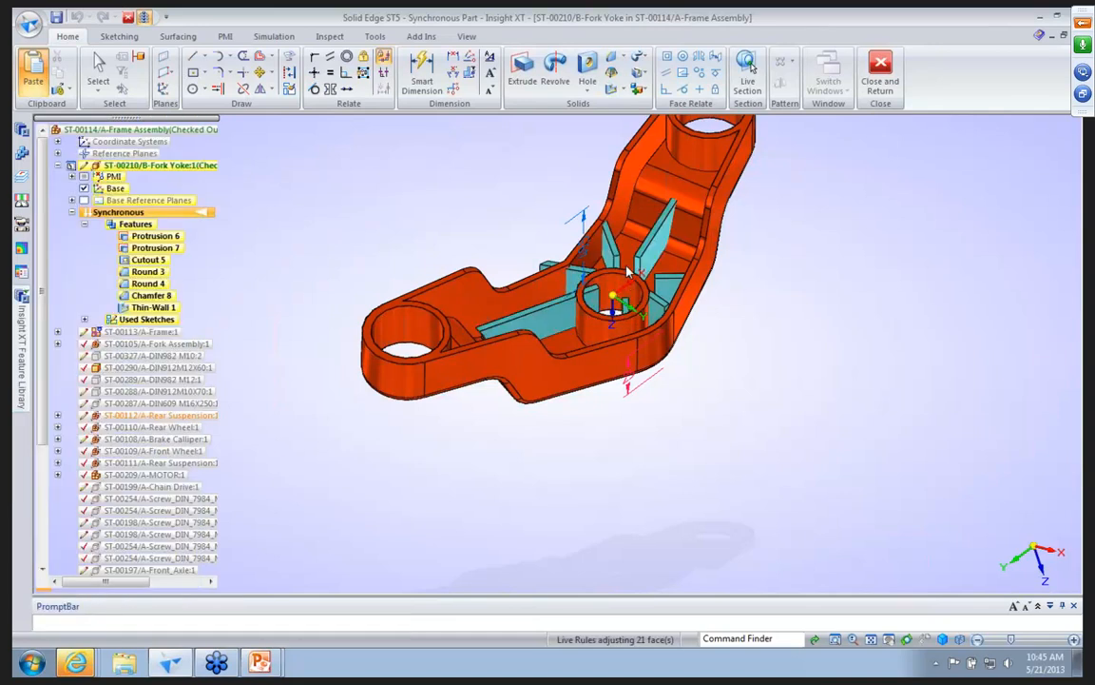
Place the web network at the middle boss and attach it to the Fork Yoke body, returning to the assembly.
left_click(631, 310)
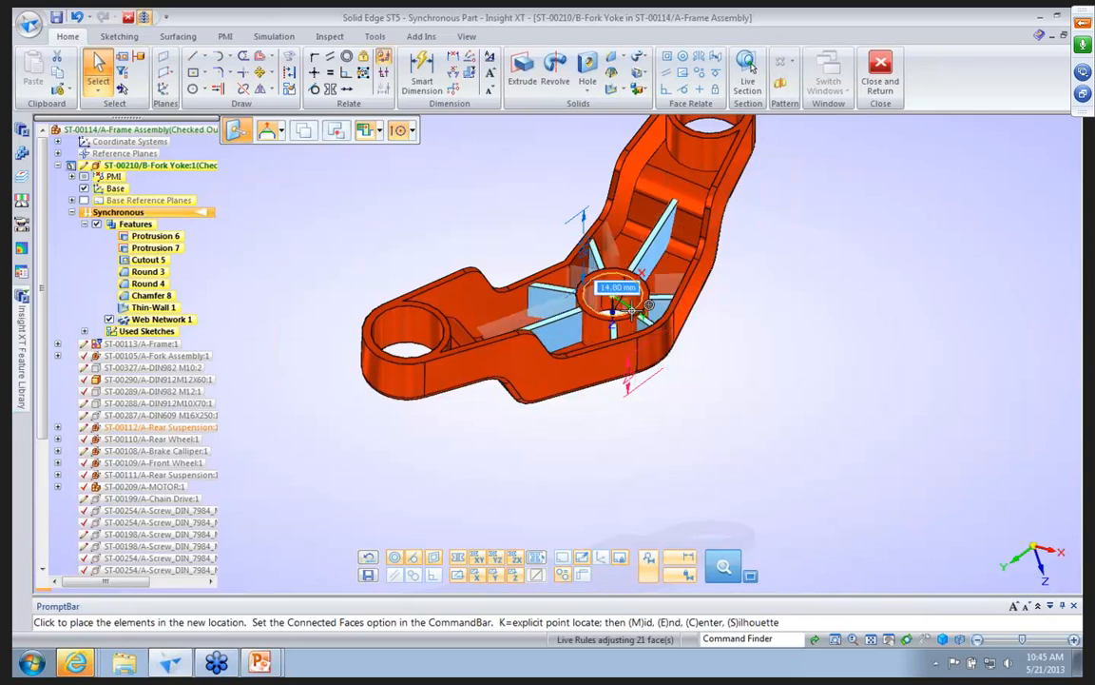
left_click(497, 220)
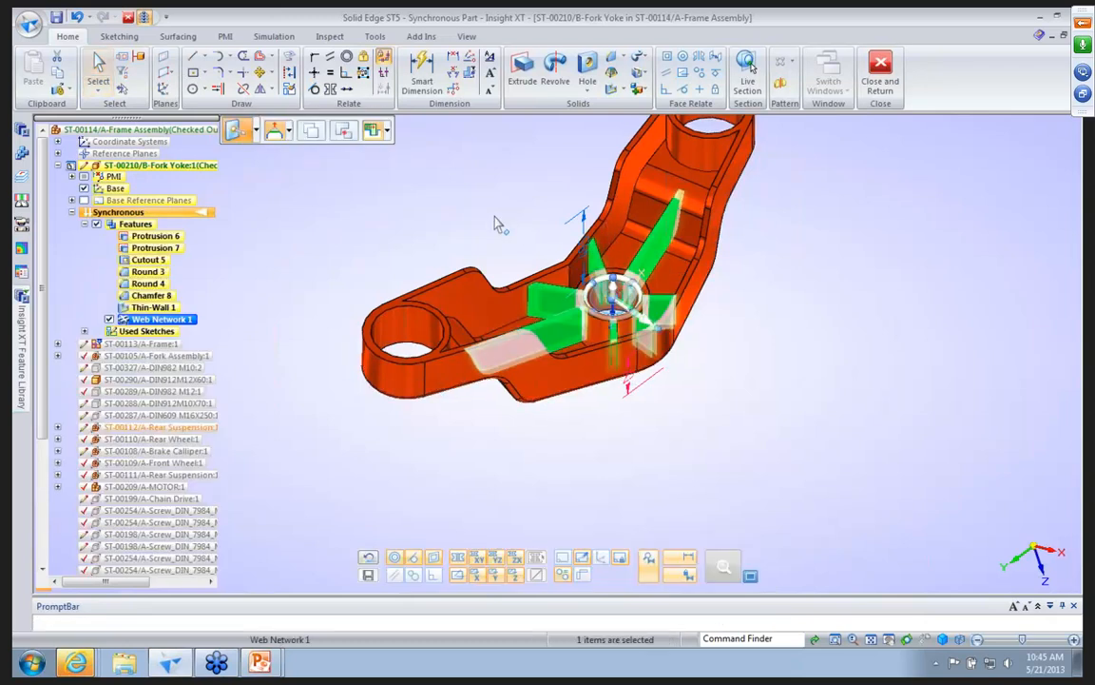
right_click(193, 321)
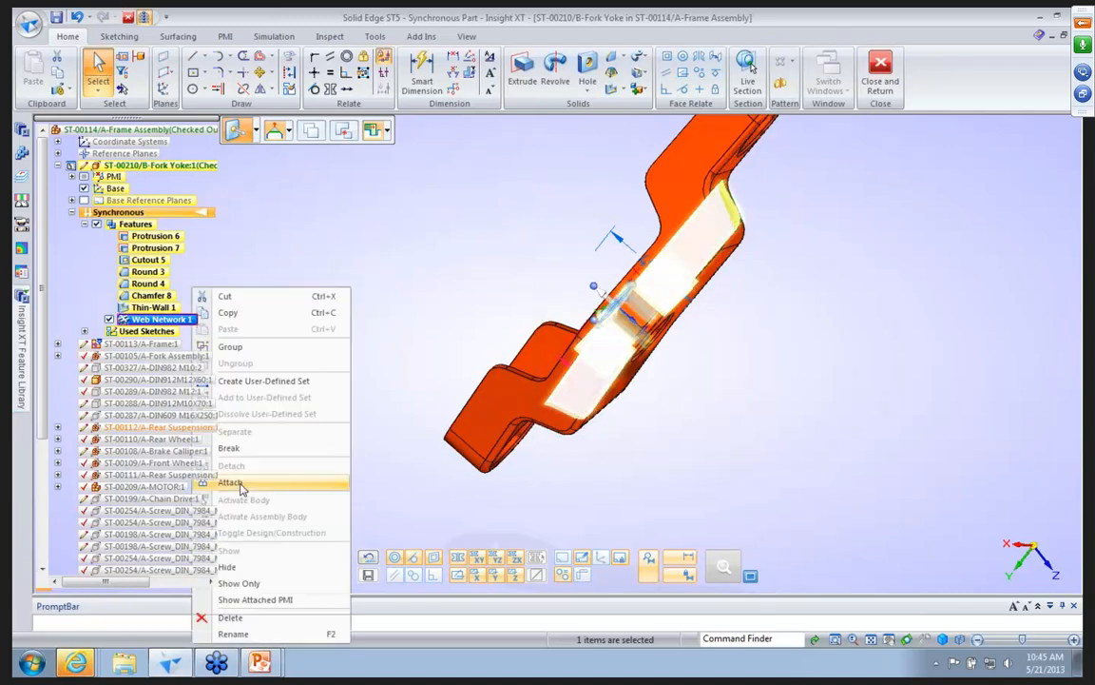
left_click(242, 487)
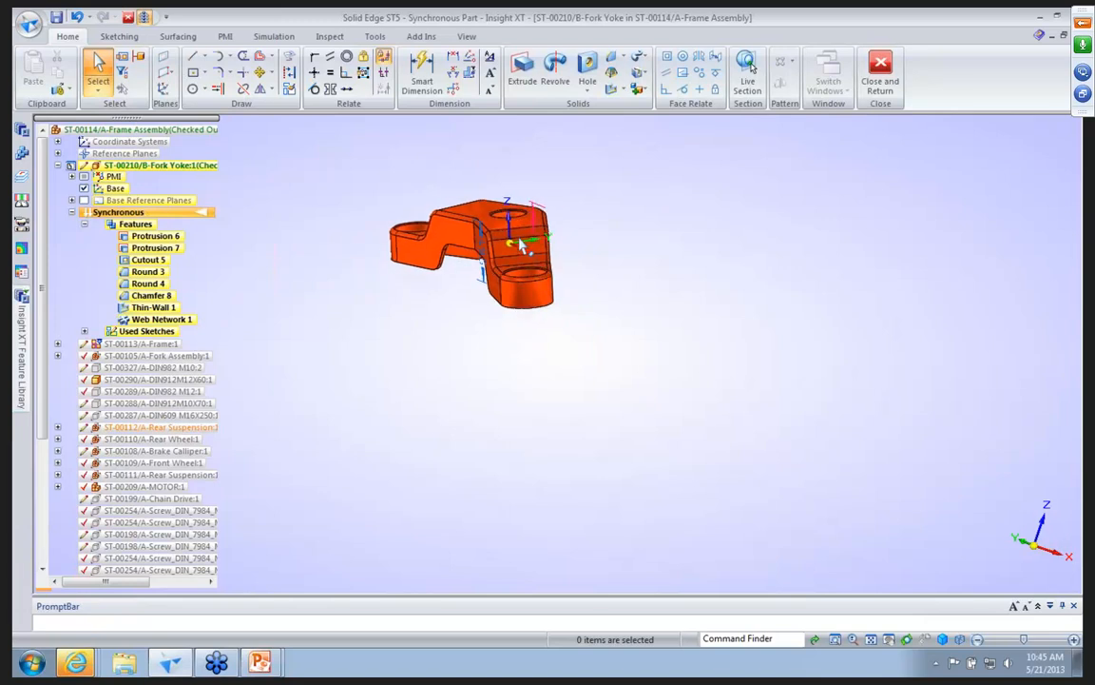
left_click(880, 71)
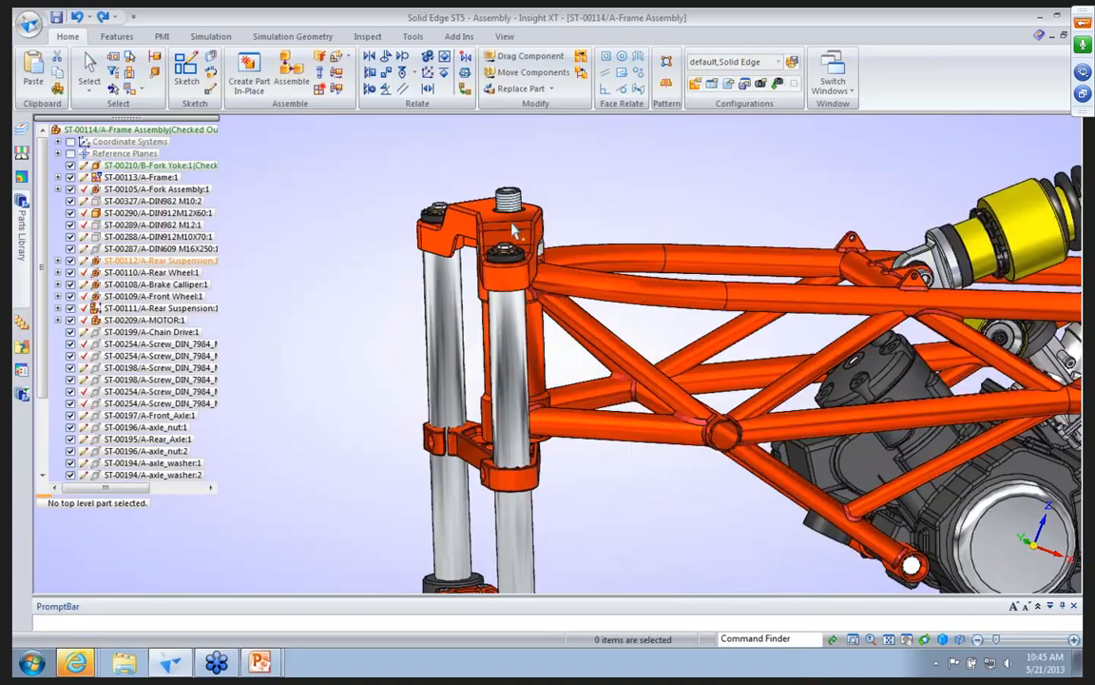
Open the Fork Yoke's revision B draft from its where-used results and update the out-of-date drawing views.
right_click(513, 226)
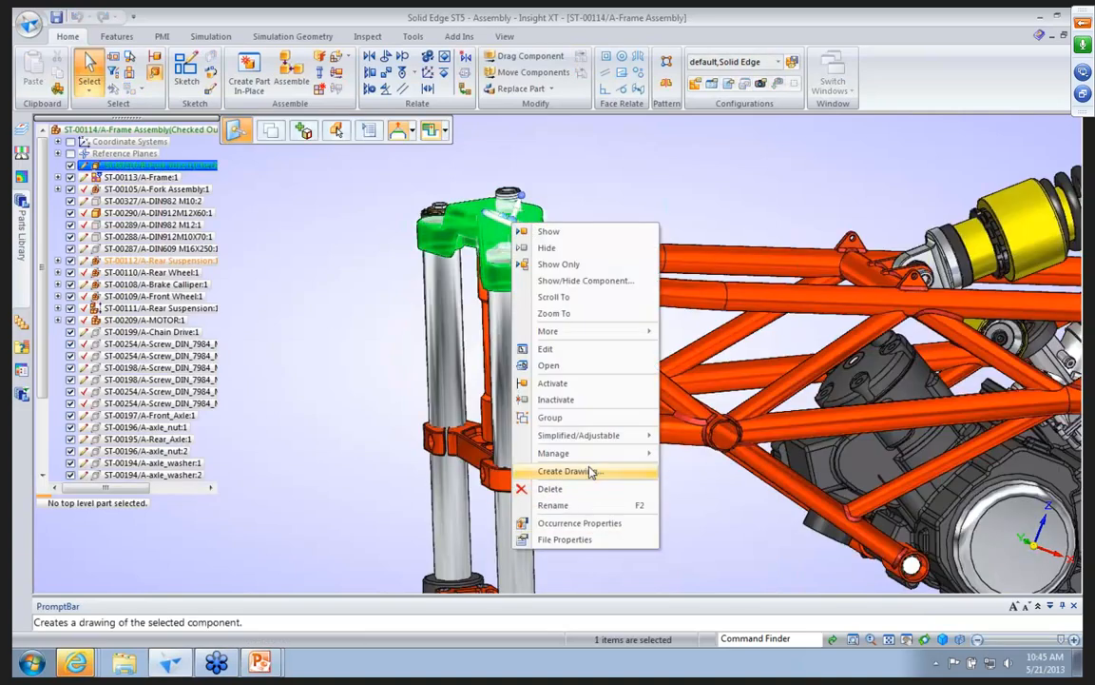
mouse_move(590, 456)
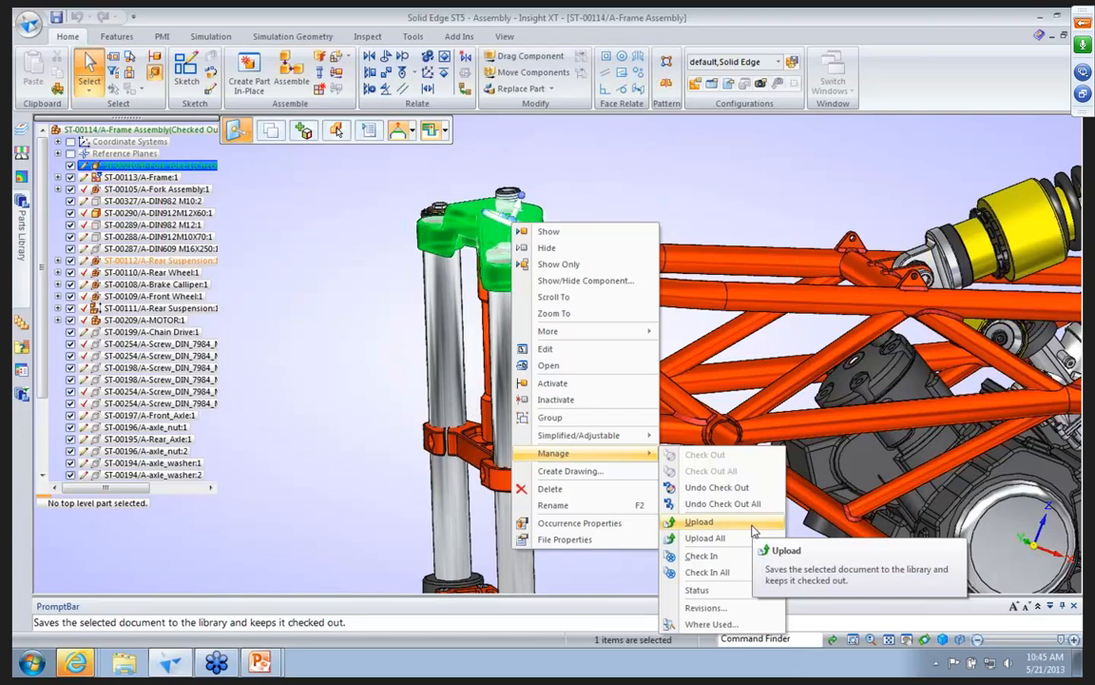
left_click(708, 624)
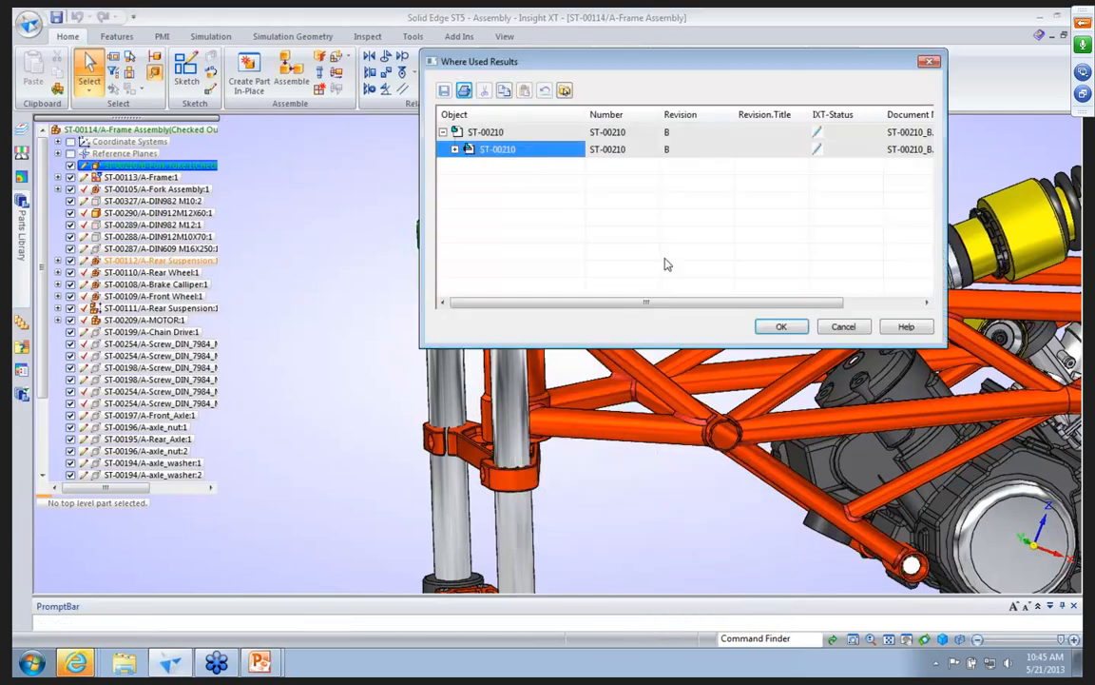
left_click(772, 327)
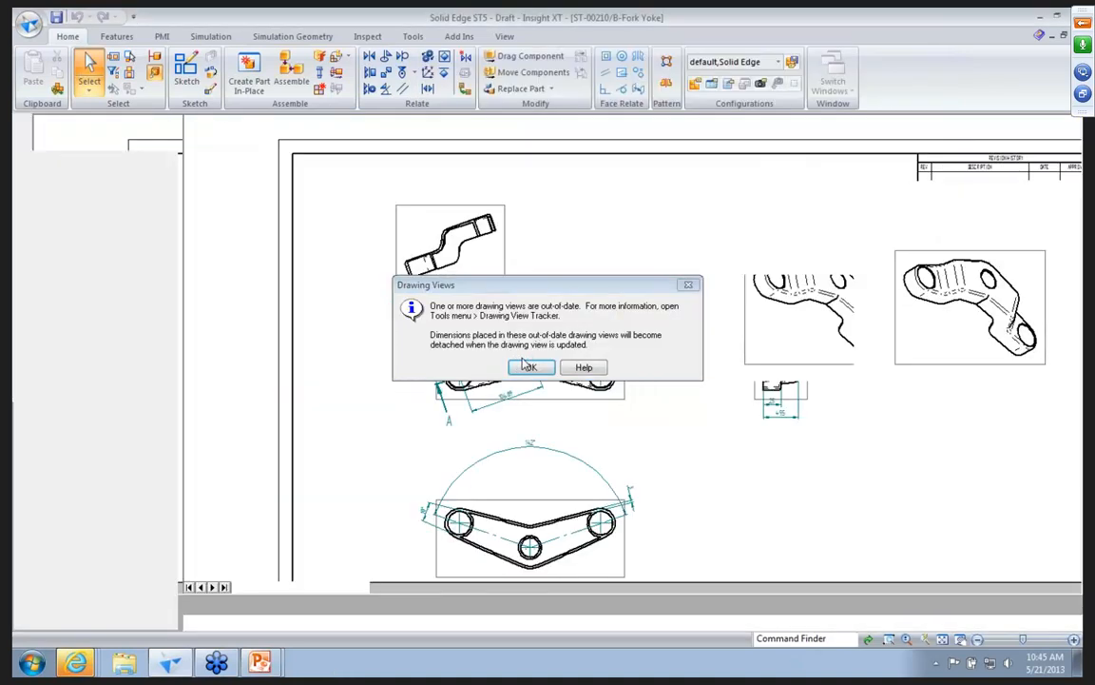
left_click(530, 368)
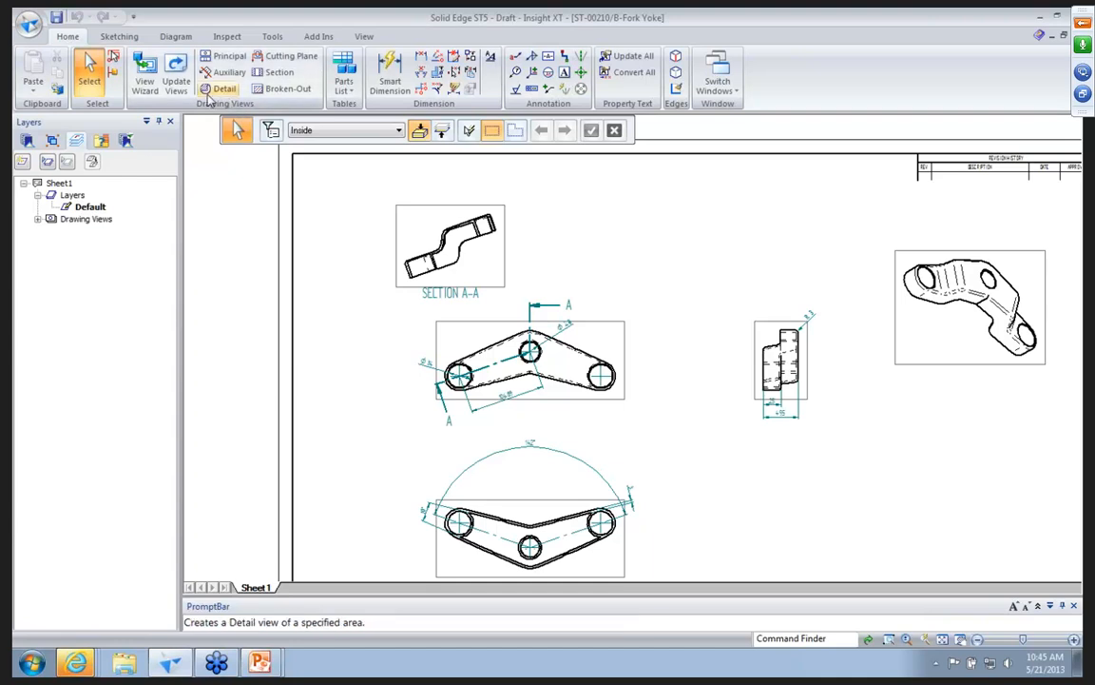
left_click(176, 76)
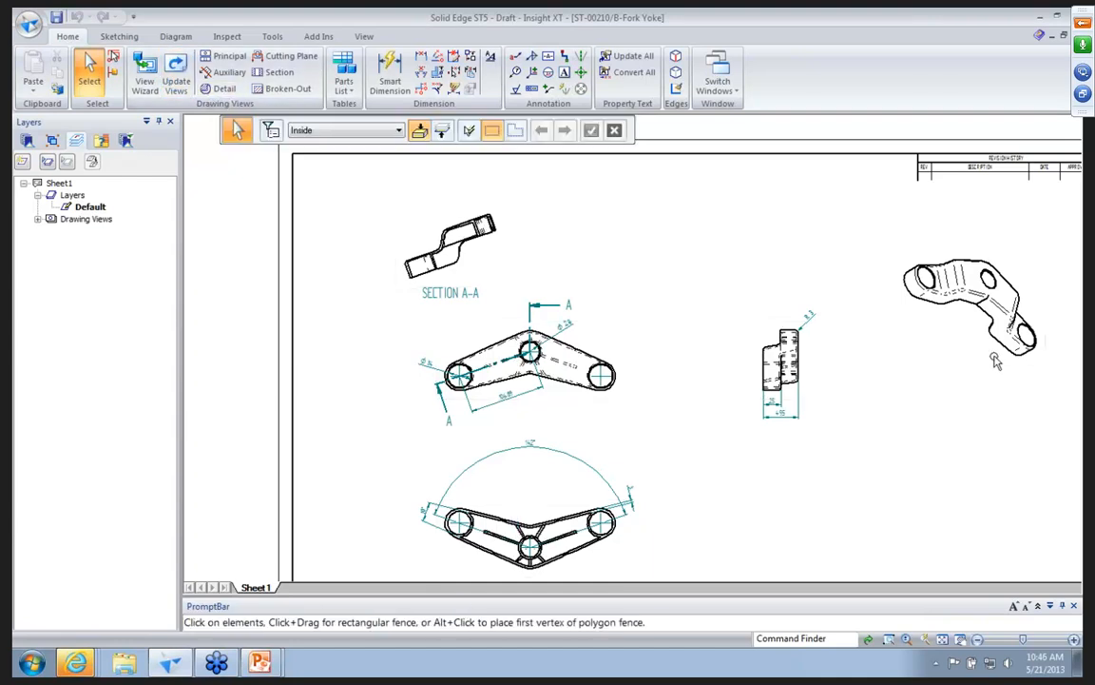
Close the Fork Yoke draft and the A-Frame Assembly, checking in ST-00210_B.dft, ST-00114_A.asm and ST-00210_B.par.
left_click(1076, 35)
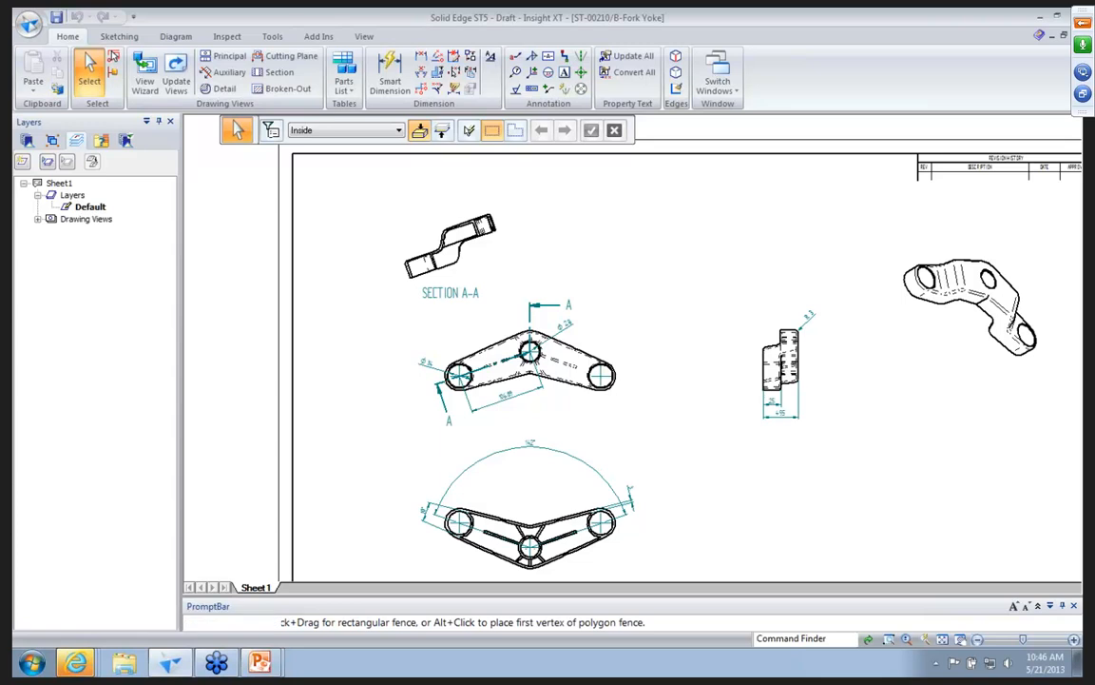
left_click(502, 394)
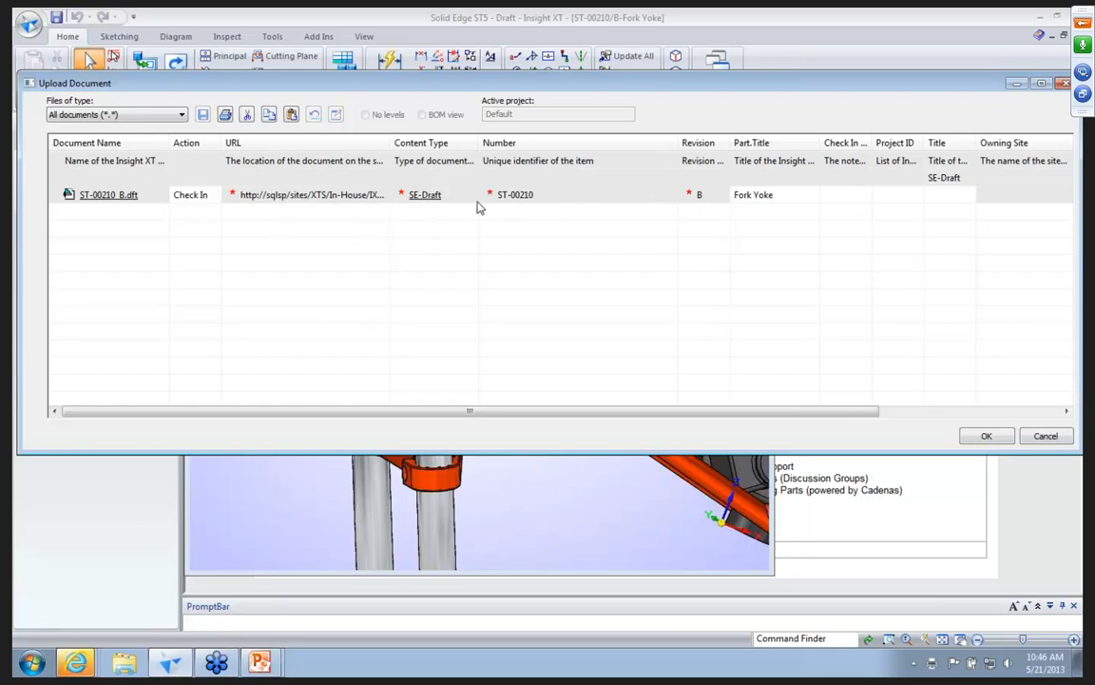
left_click(985, 436)
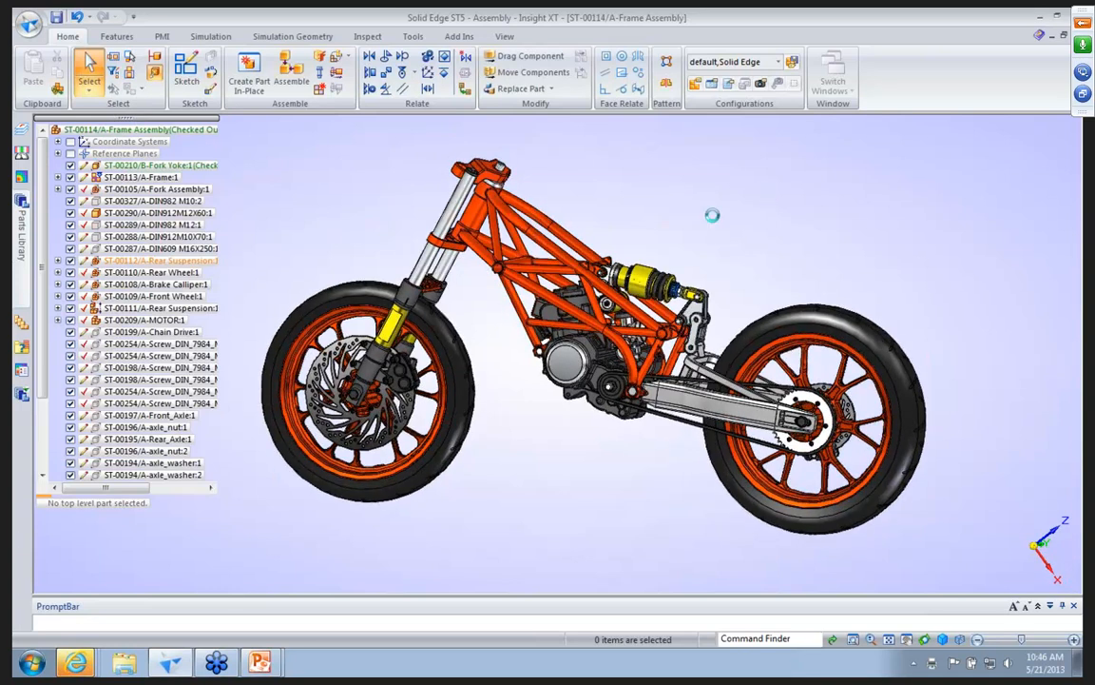
left_click(498, 390)
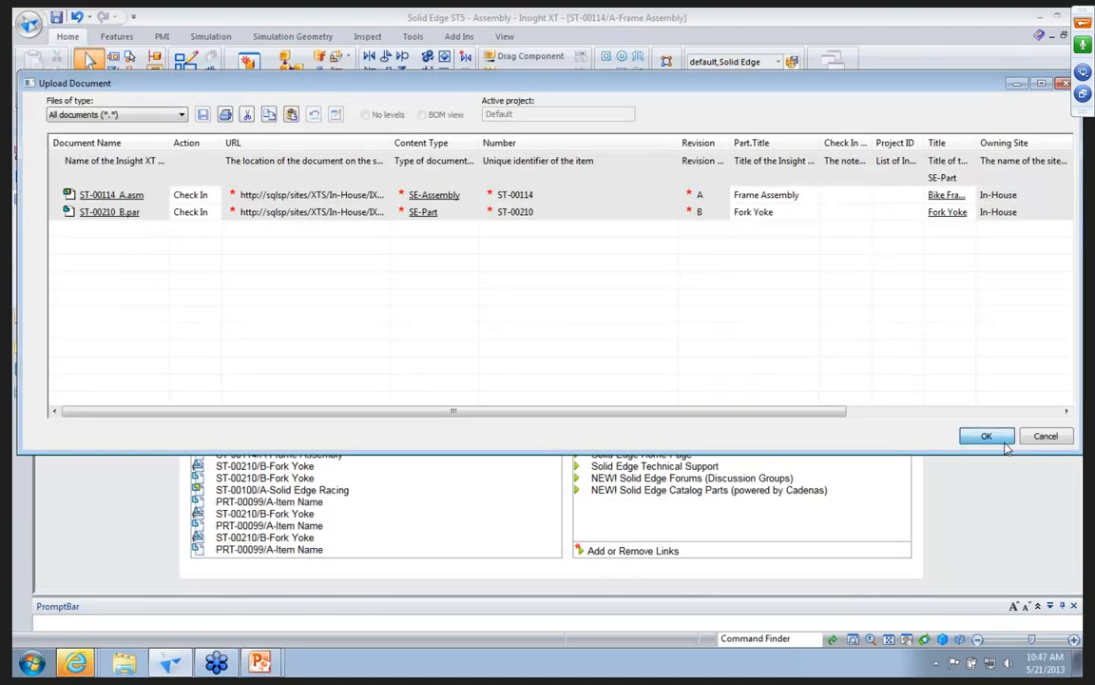
left_click(1004, 441)
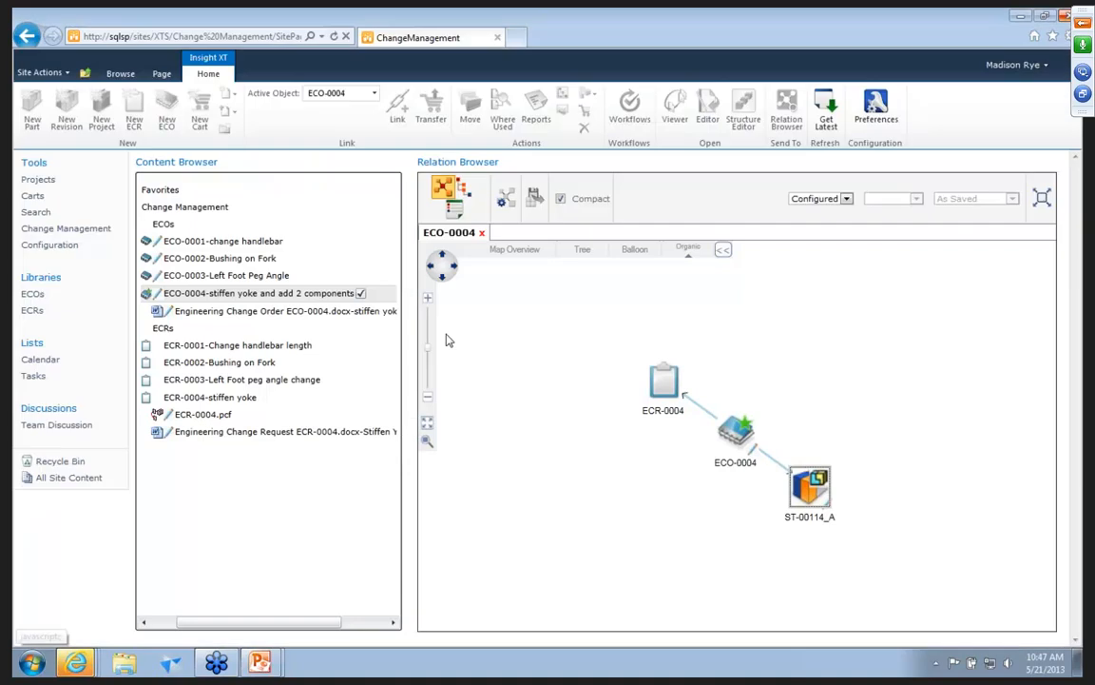
Switch to the Insight XT Change Management site and open the workflow form of ECO-0004's NewECOtoComplete task.
left_click(180, 296)
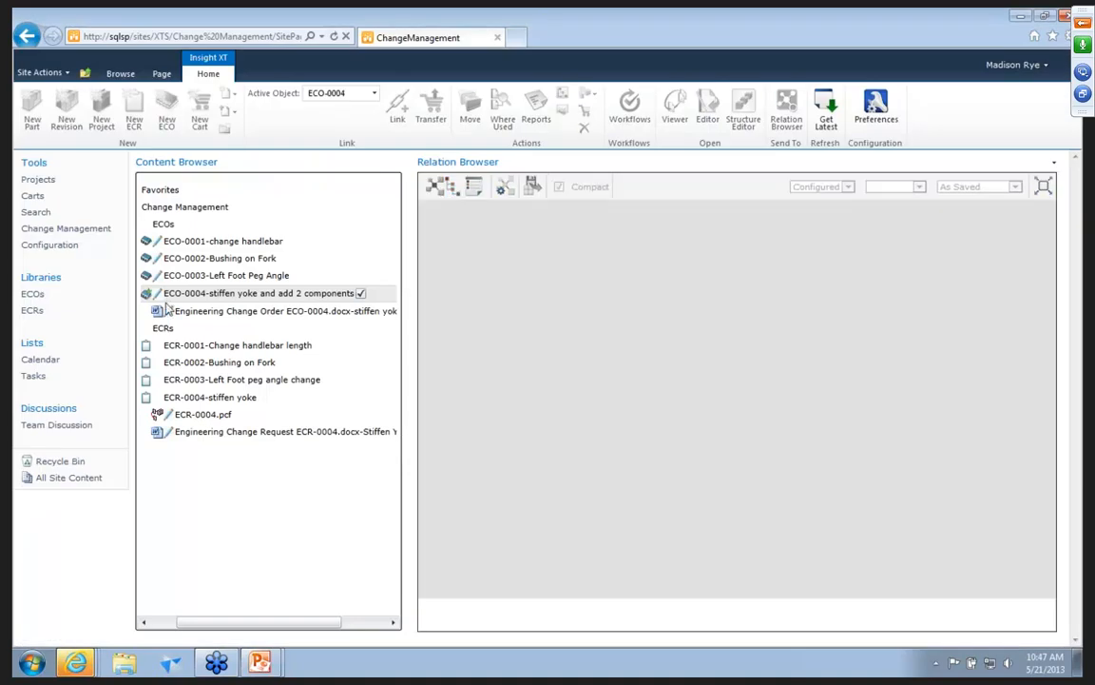
left_click(35, 376)
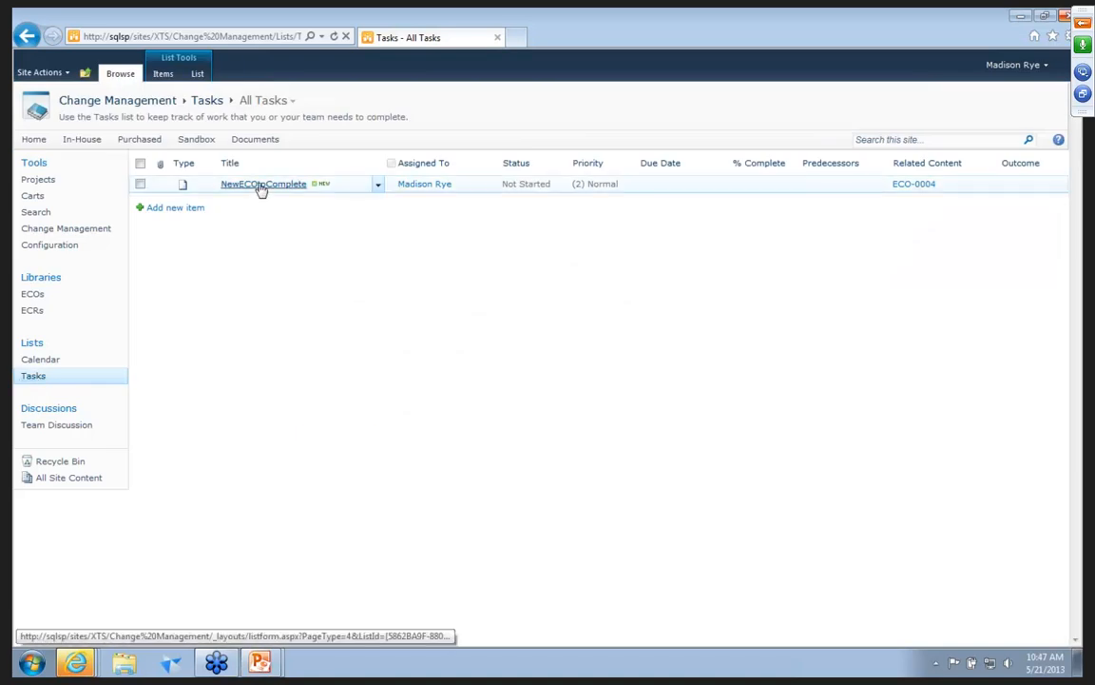
left_click(261, 186)
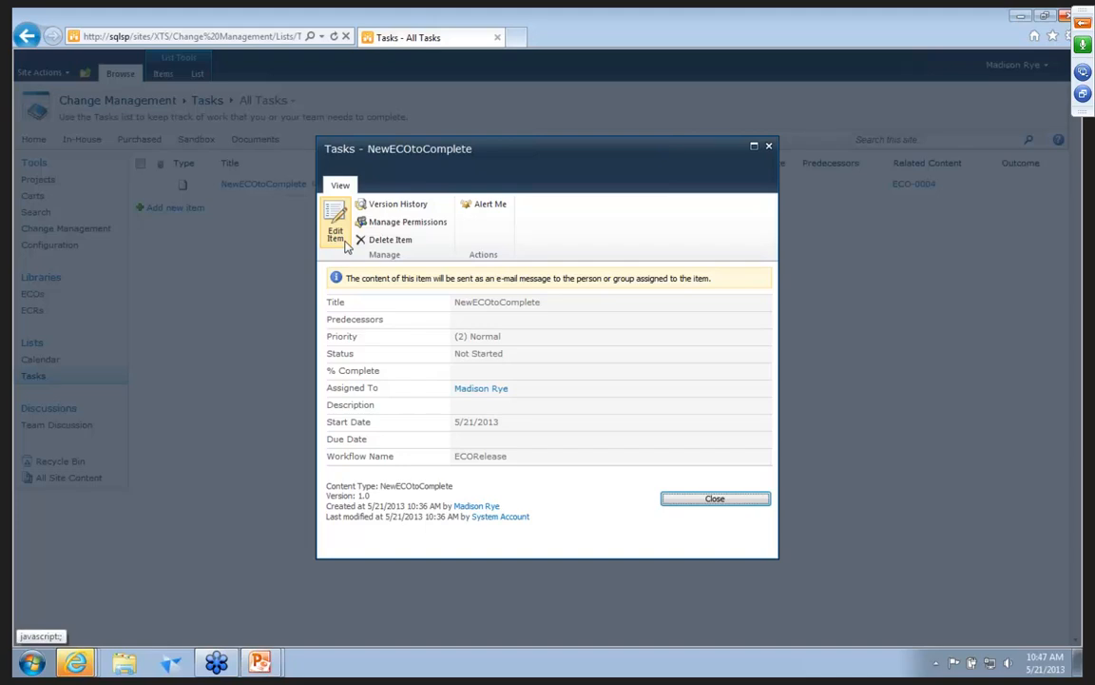
left_click(346, 244)
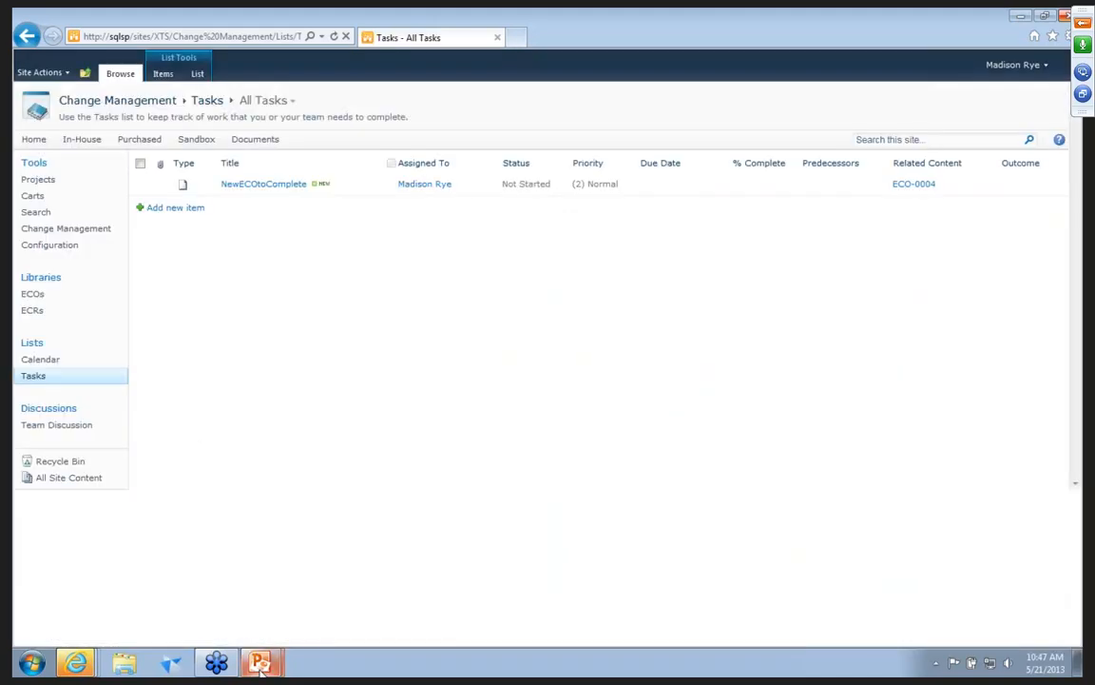
Switch to the ECOWorkFlow.pptx presentation in PowerPoint.
mouse_move(259, 666)
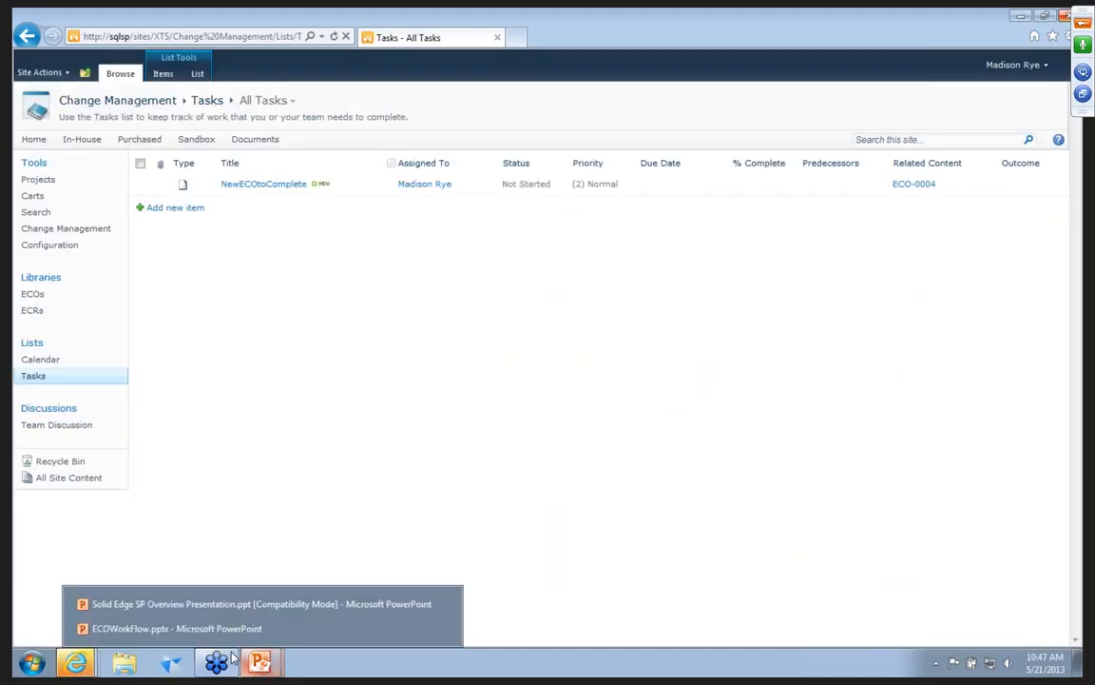
left_click(213, 629)
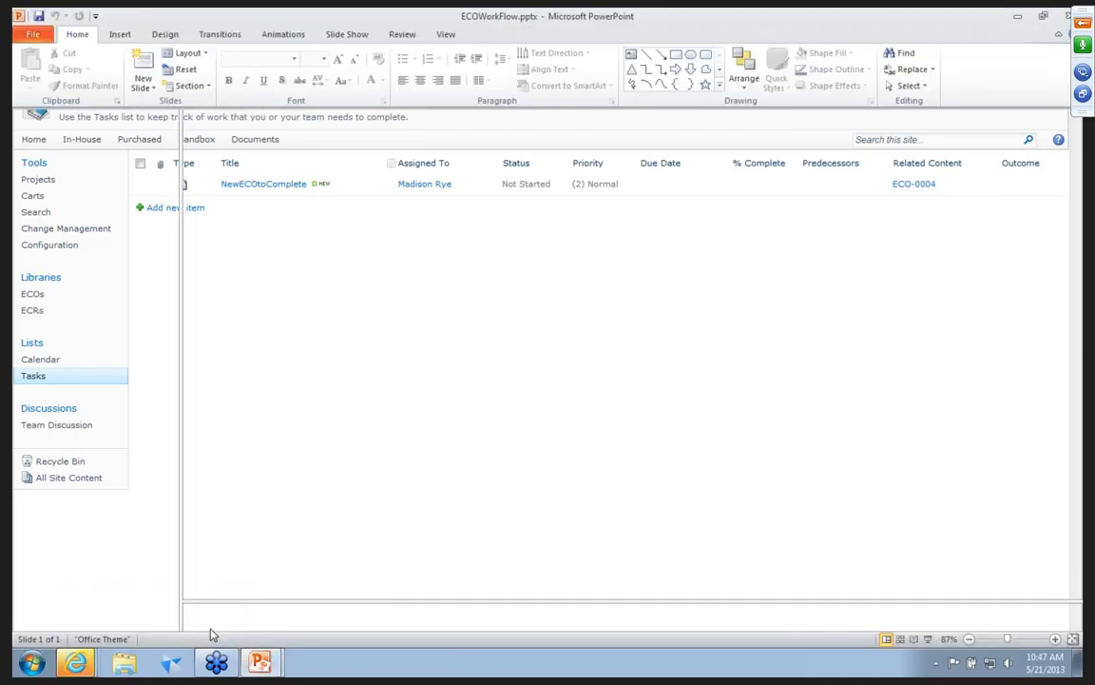
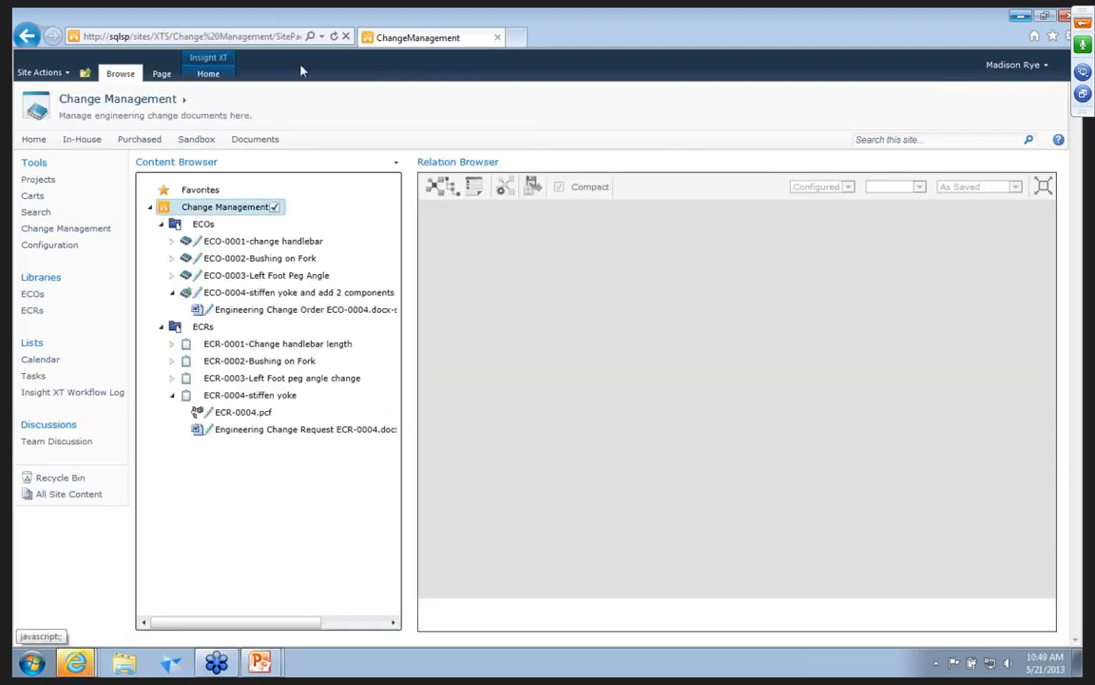
Graph ECO-0004 in the Relation Browser, expand ST-00114_A to check its components' status, and close the graph.
left_click(817, 112)
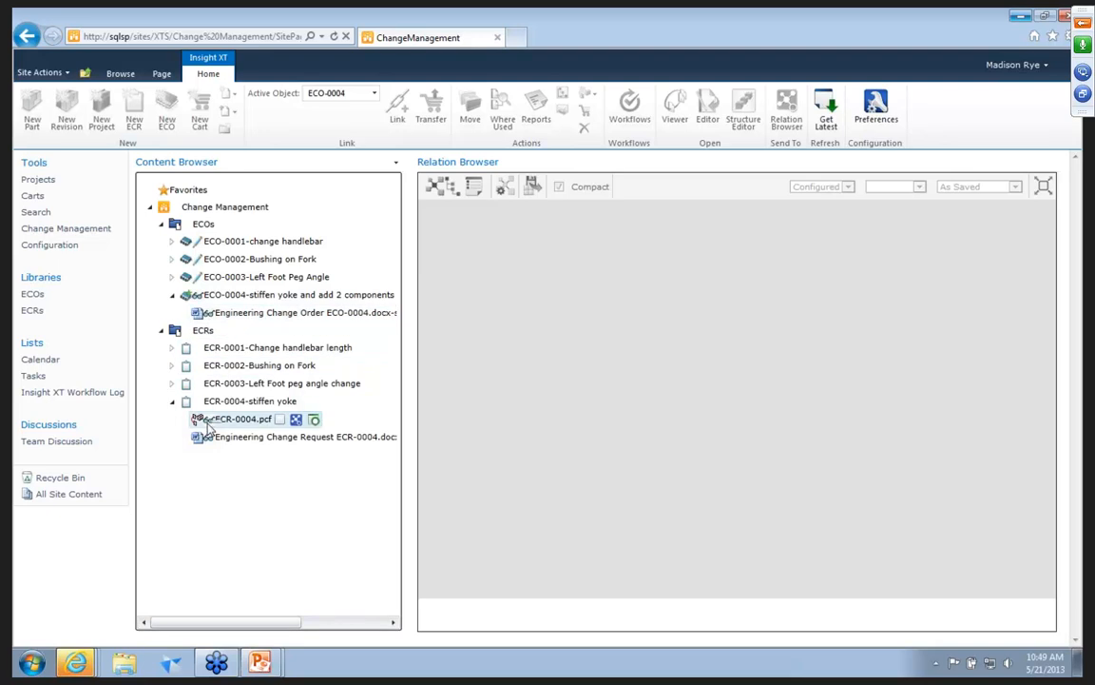
right_click(279, 299)
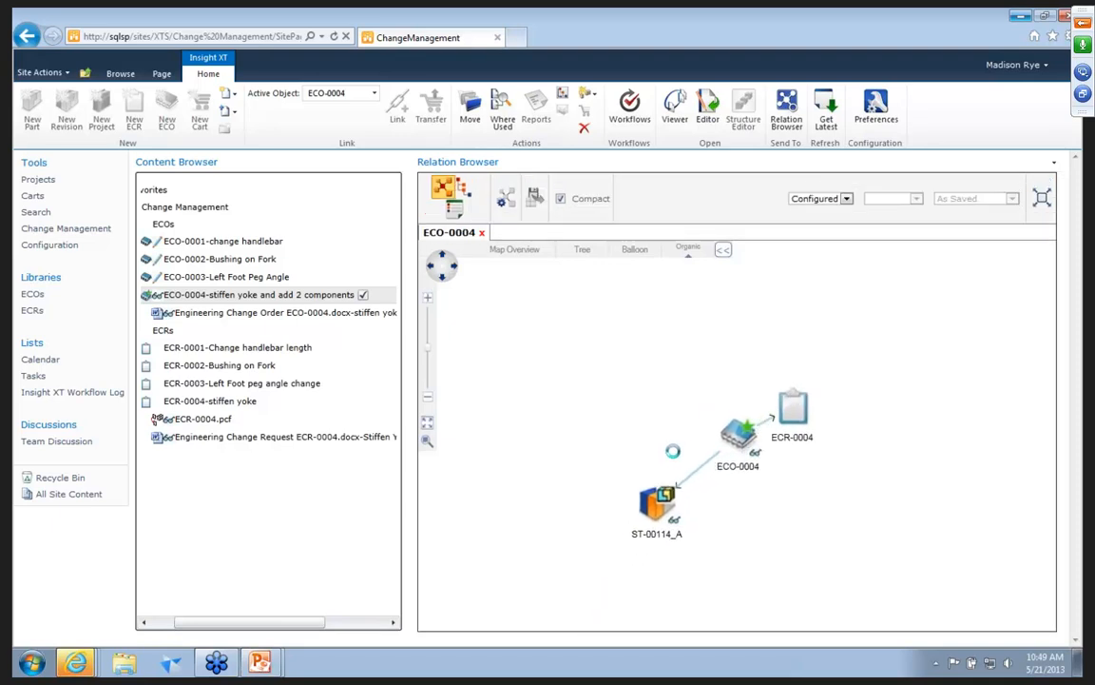
right_click(670, 486)
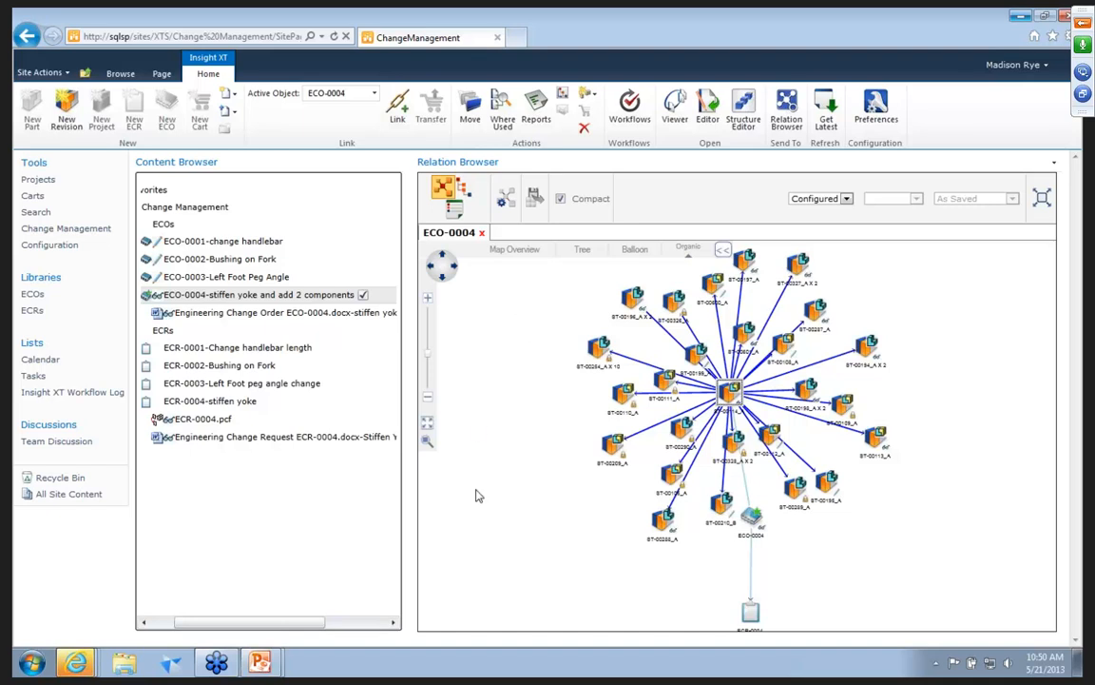
left_click(481, 234)
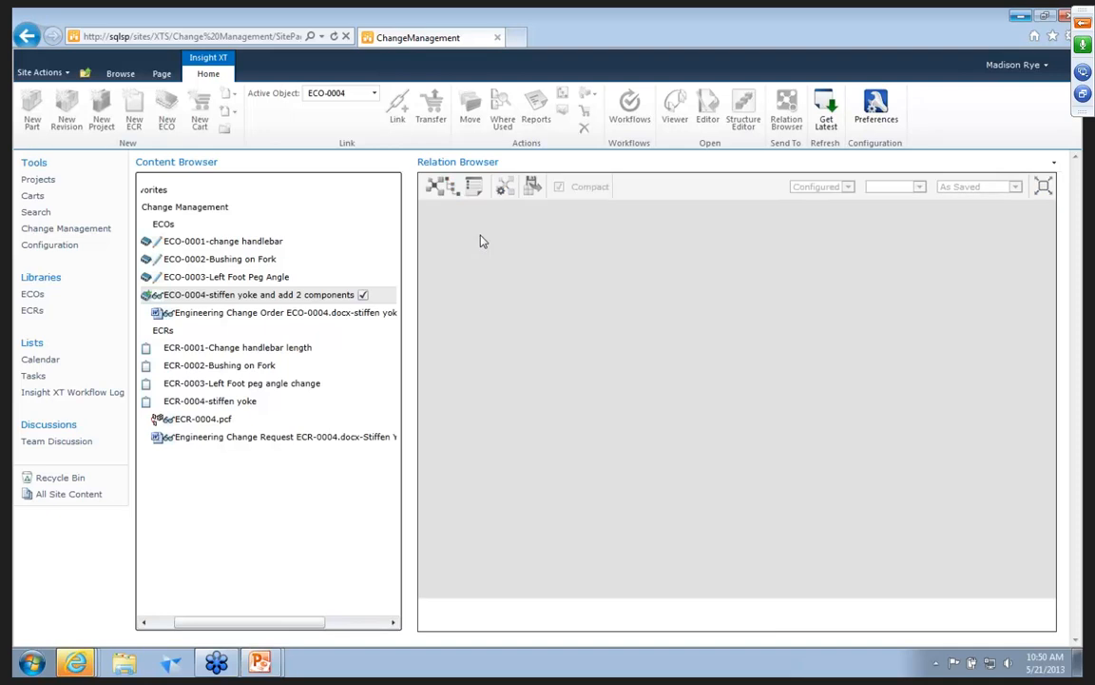
mouse_move(158, 298)
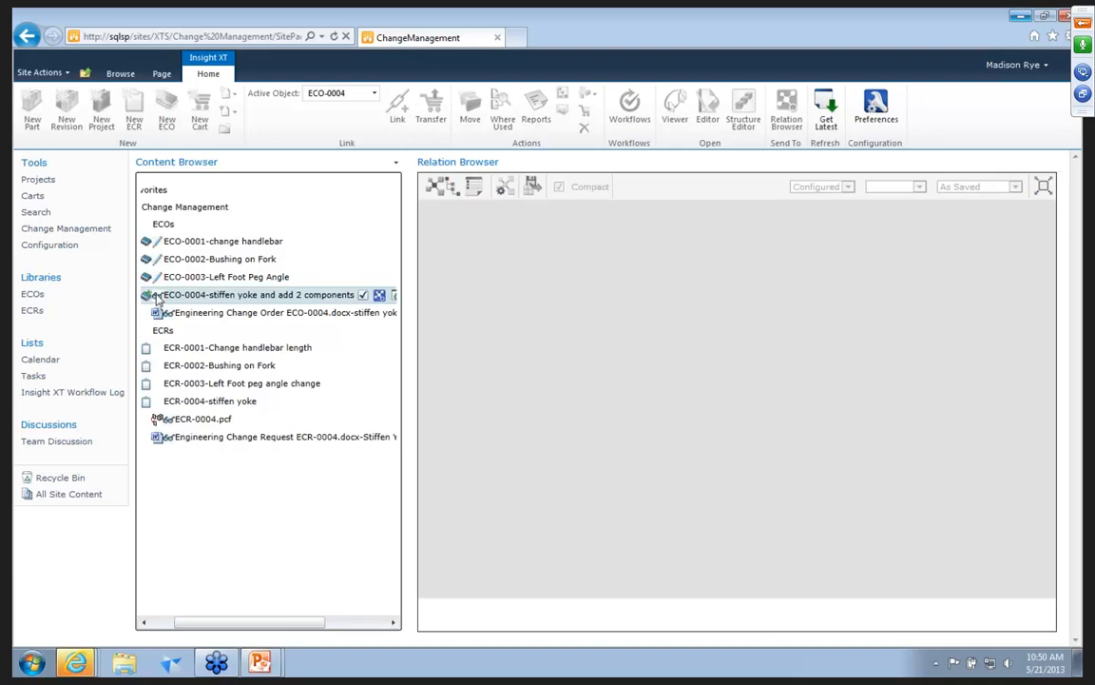
Open the "Reviewer - Complete or Defer ECO" task from the Tasks list and mark it complete.
left_click(33, 378)
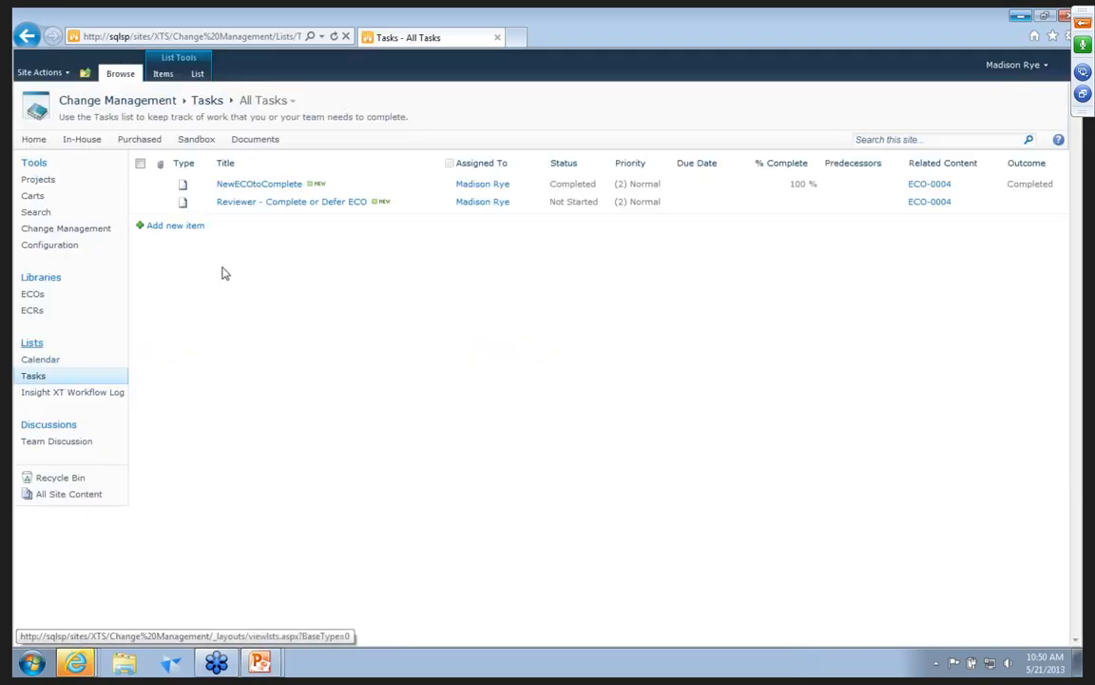
left_click(270, 207)
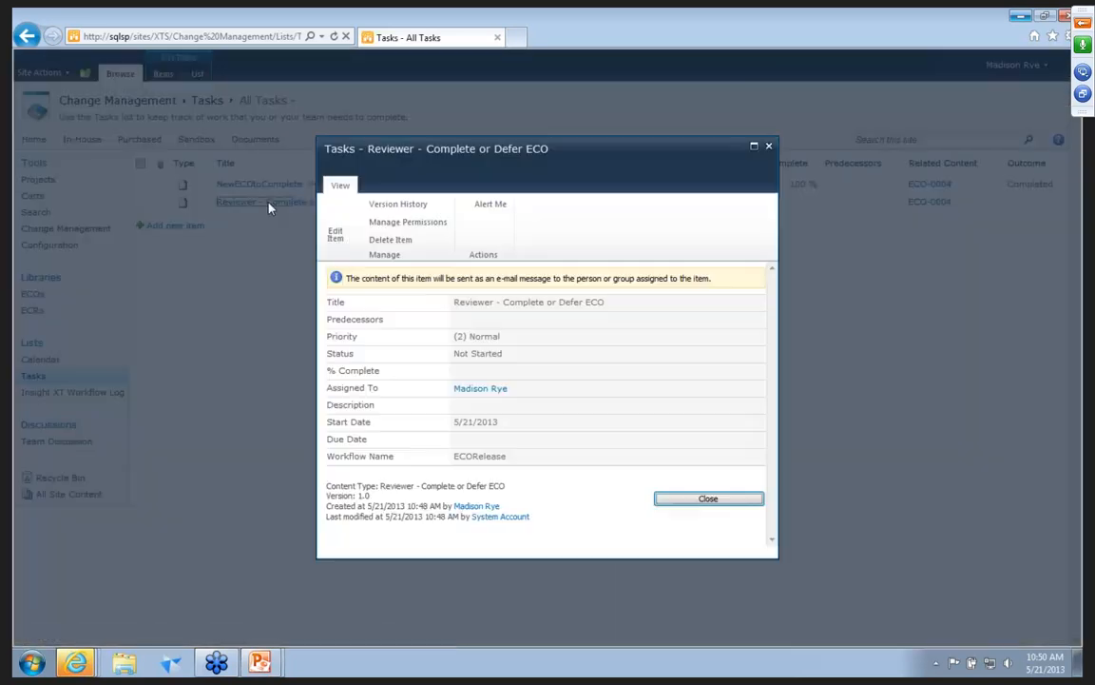
left_click(335, 235)
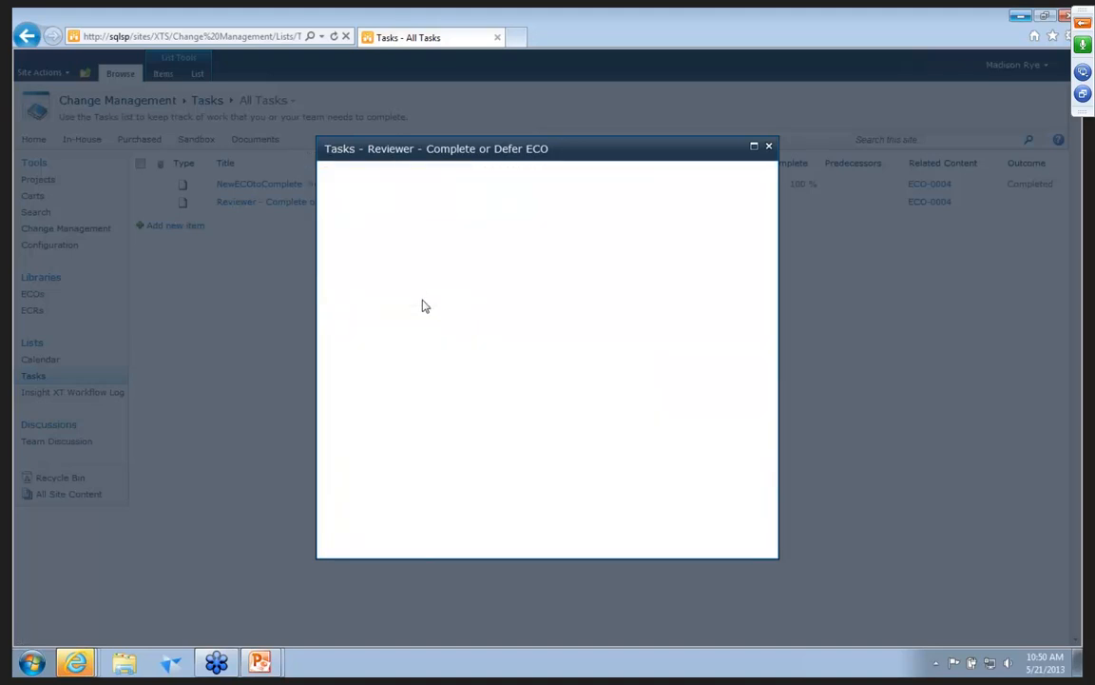
left_click(445, 336)
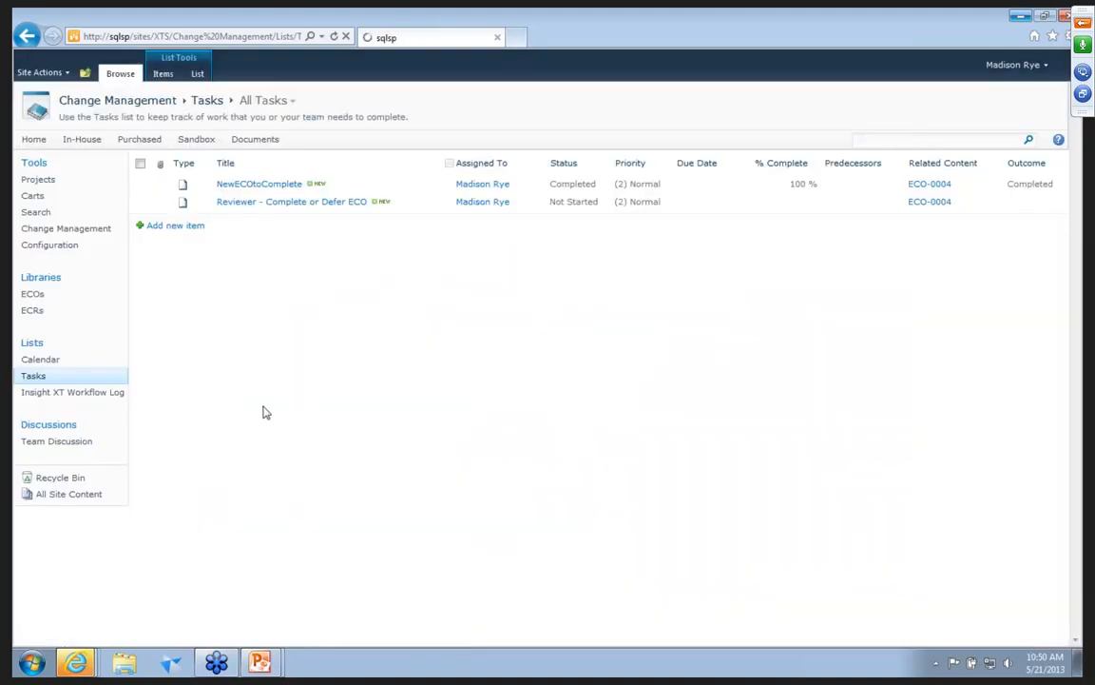
Switch to ECOWorkFlow.pptx in PowerPoint, review the InReview and InApproval stages of the ECO release diagram, and return to the browser.
left_click(258, 663)
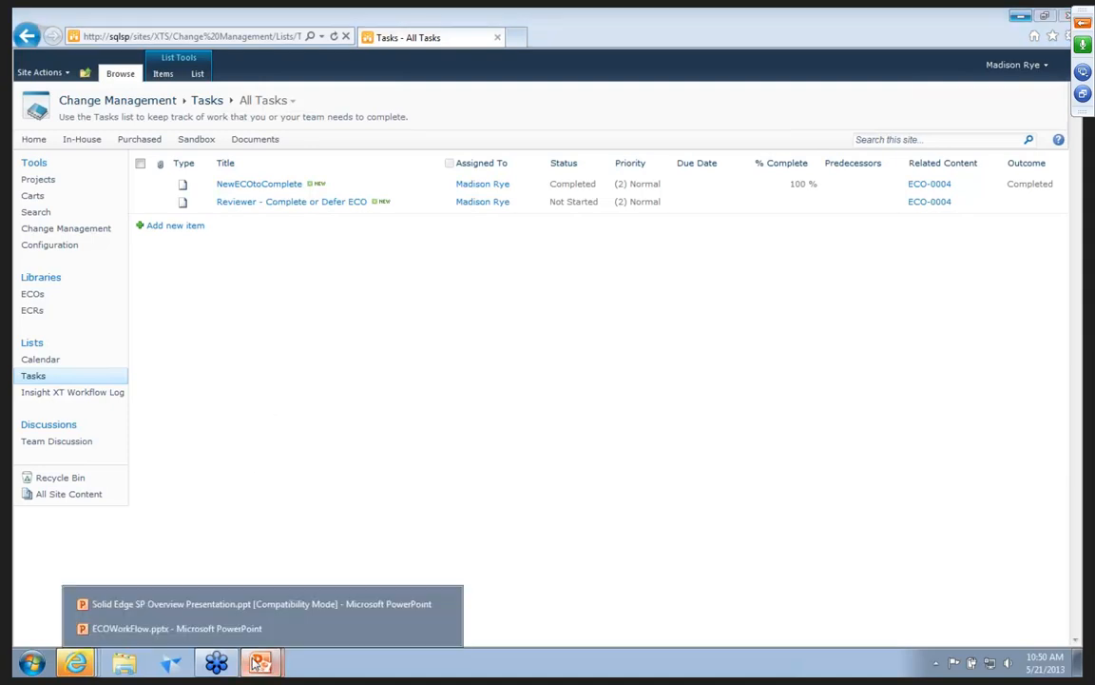
left_click(232, 629)
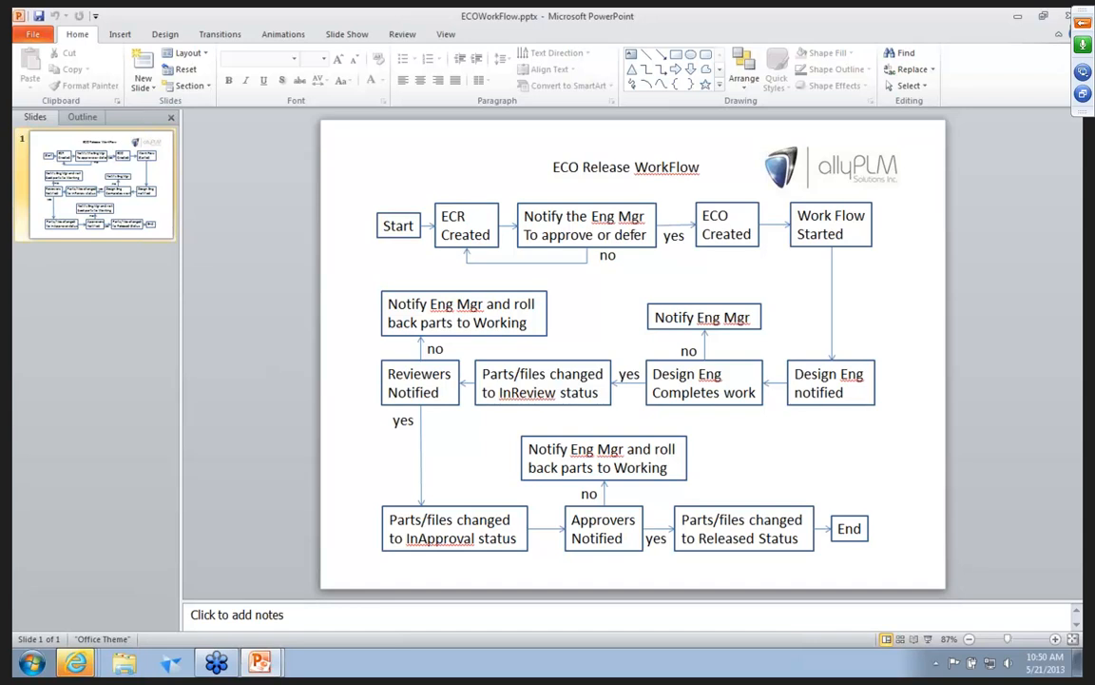
left_click(1018, 17)
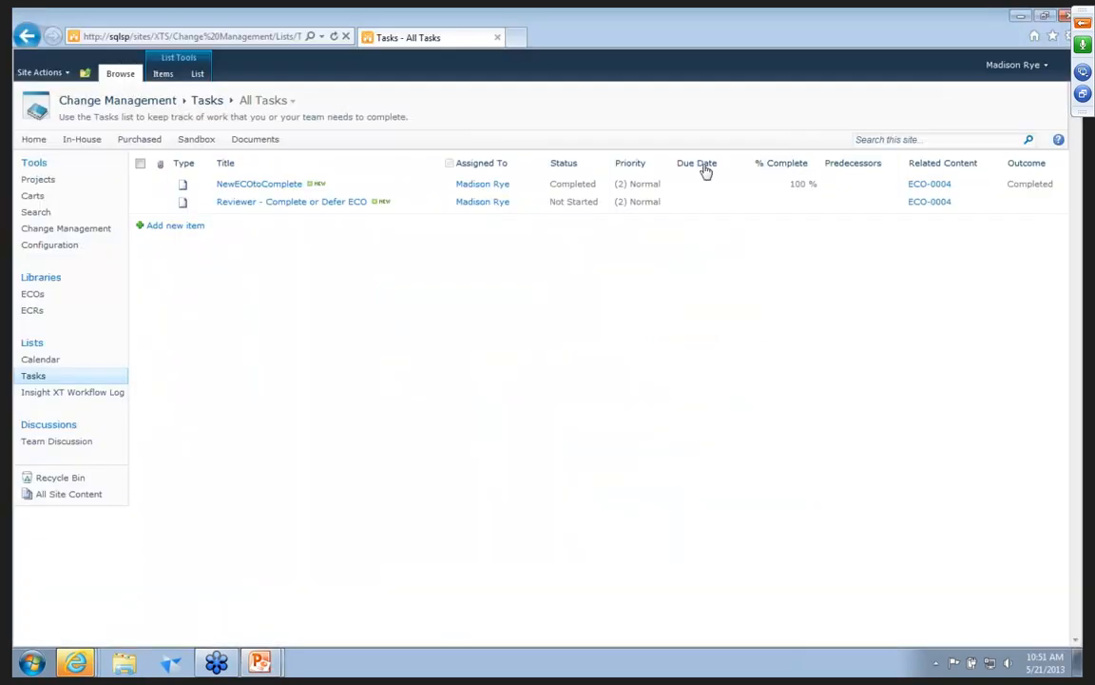
Examine the Status Manager's status names and group permissions on the Configuration site, and return to Change Management.
left_click(45, 247)
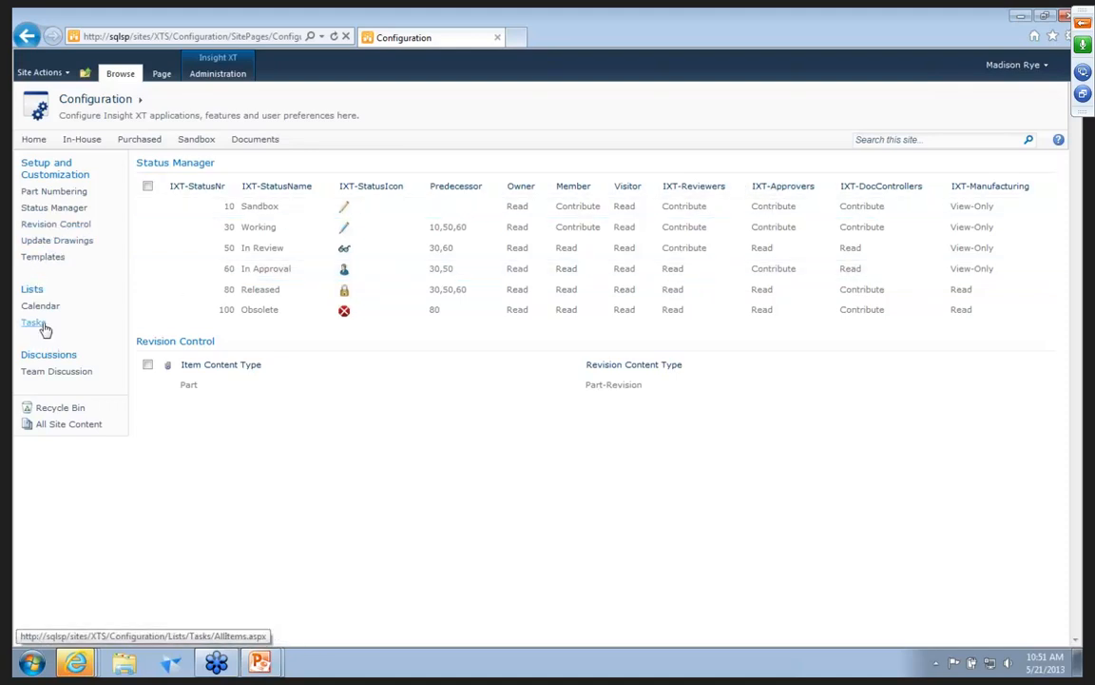
left_click(34, 139)
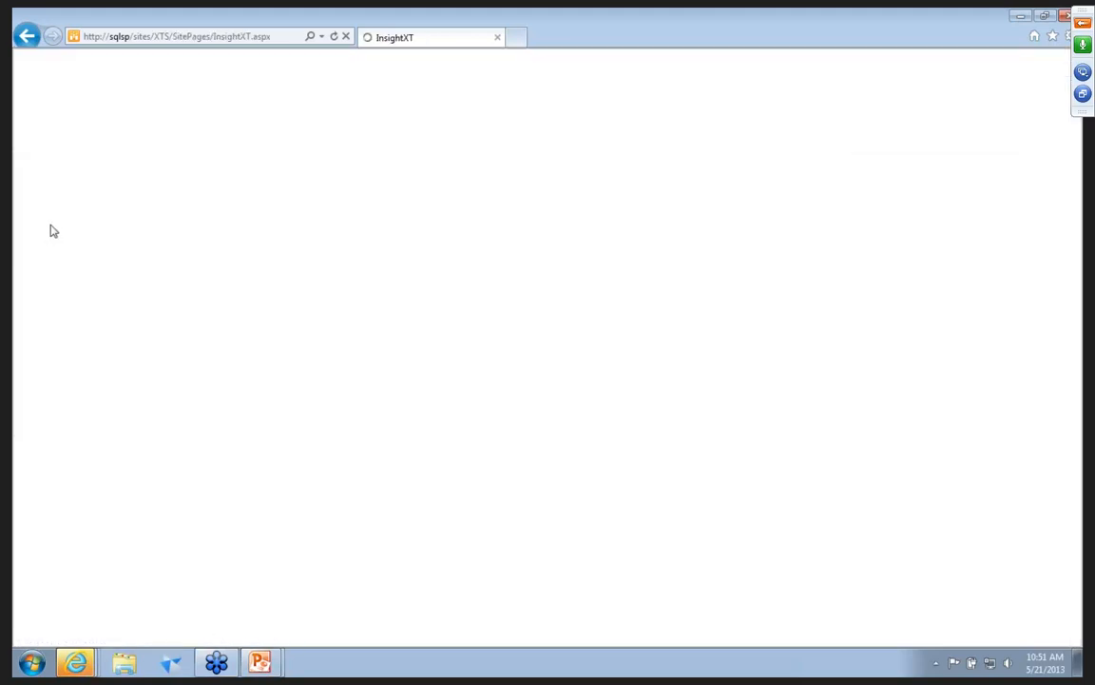
left_click(64, 245)
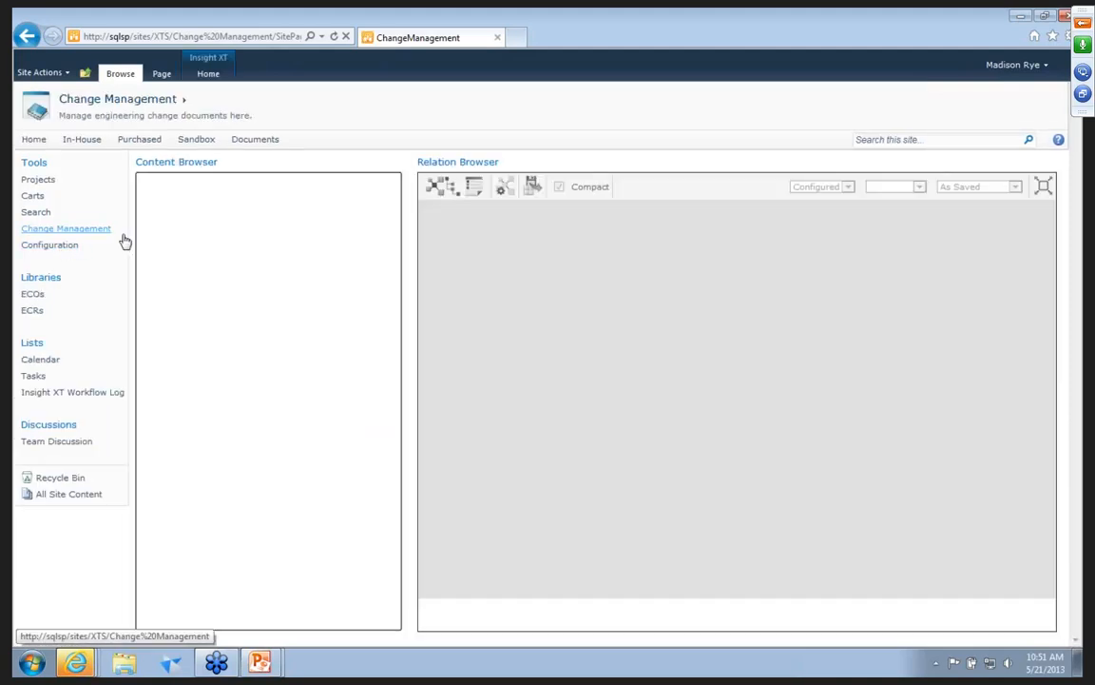
Graph ECO-0004 again, expand ST-00114_A to check which components moved to In Approval, and close the graph.
left_click(204, 206)
left_click(208, 74)
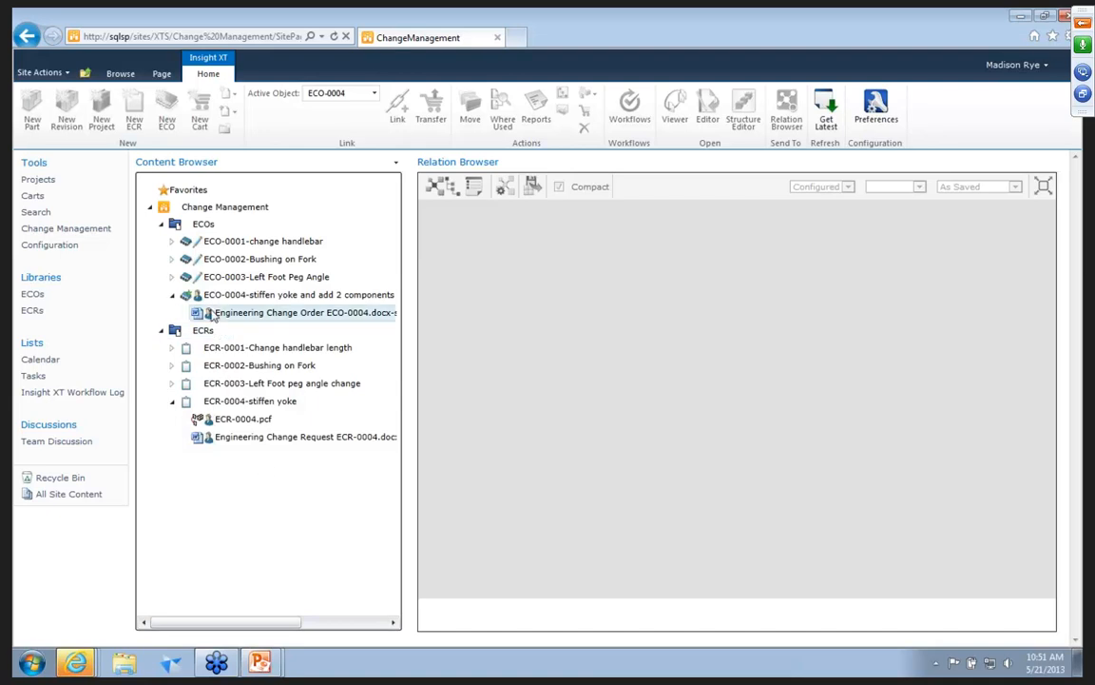
right_click(290, 299)
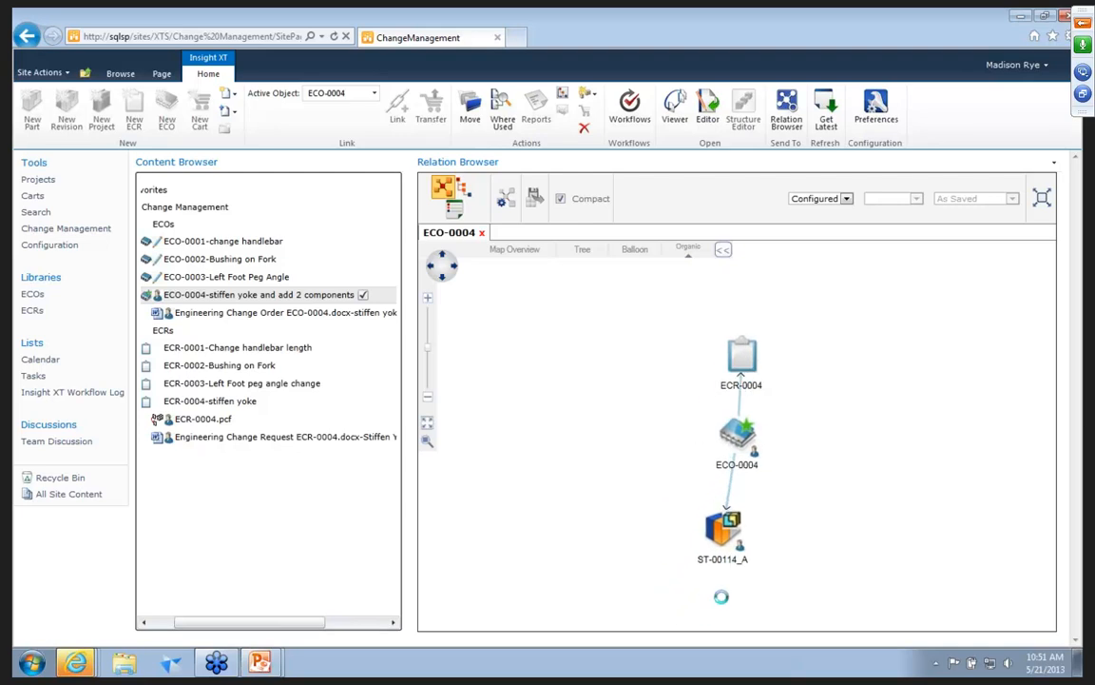
right_click(728, 526)
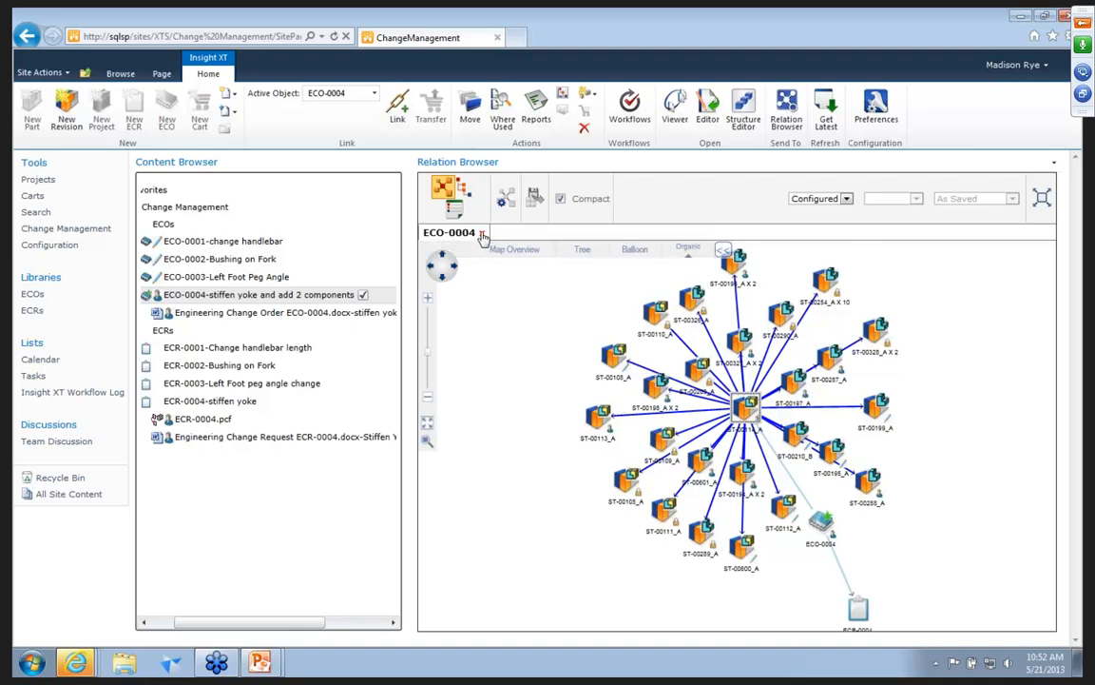
left_click(482, 233)
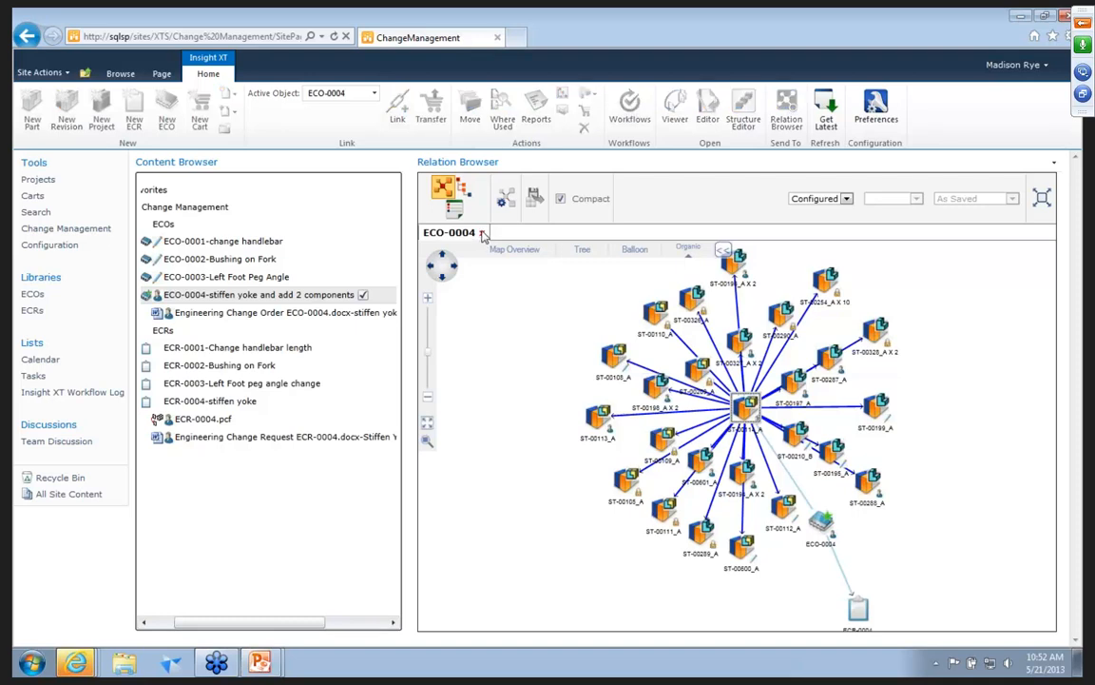
Open the "Approver - Complete or Defer" task for ECO-0004 and mark it complete.
left_click(32, 379)
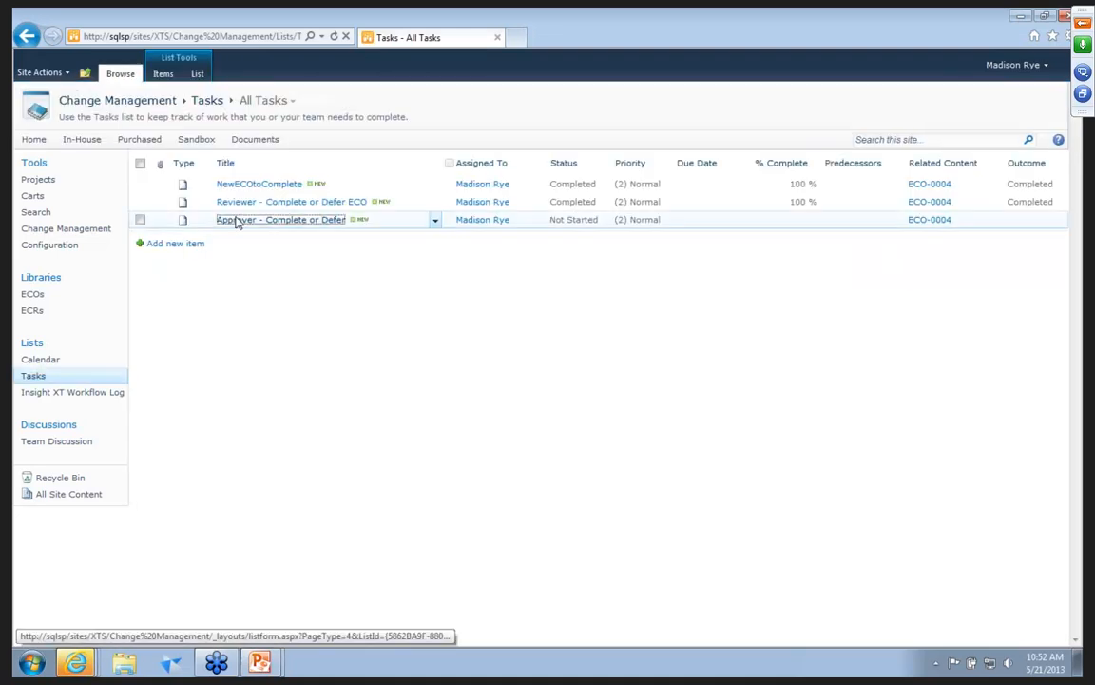
left_click(236, 220)
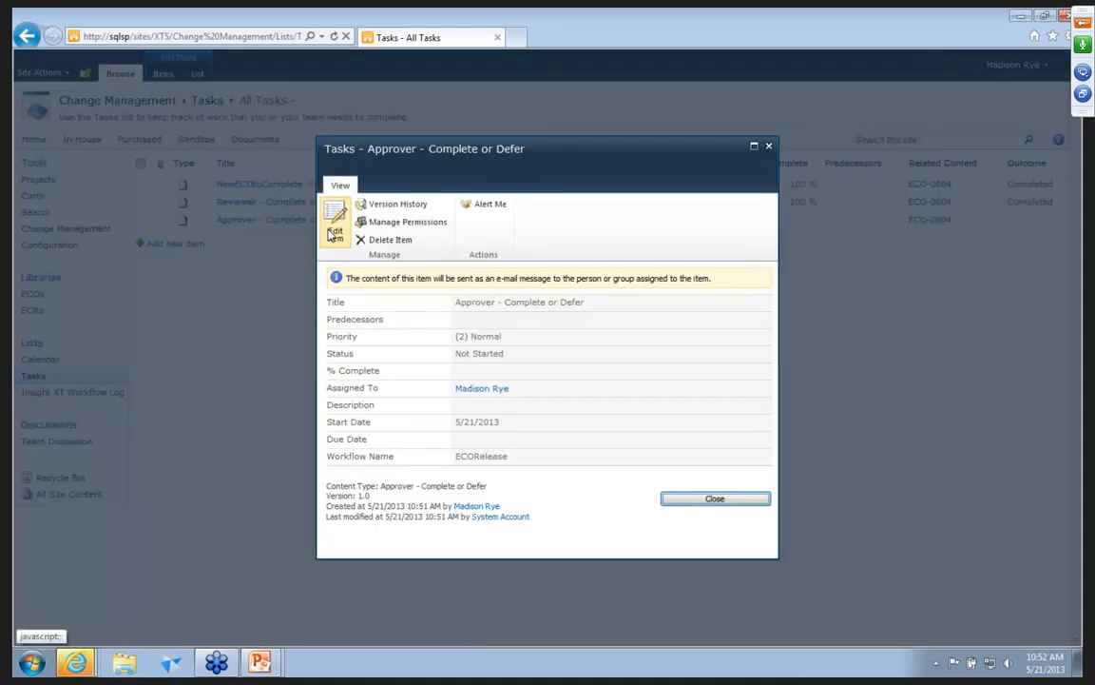
left_click(334, 232)
left_click(463, 332)
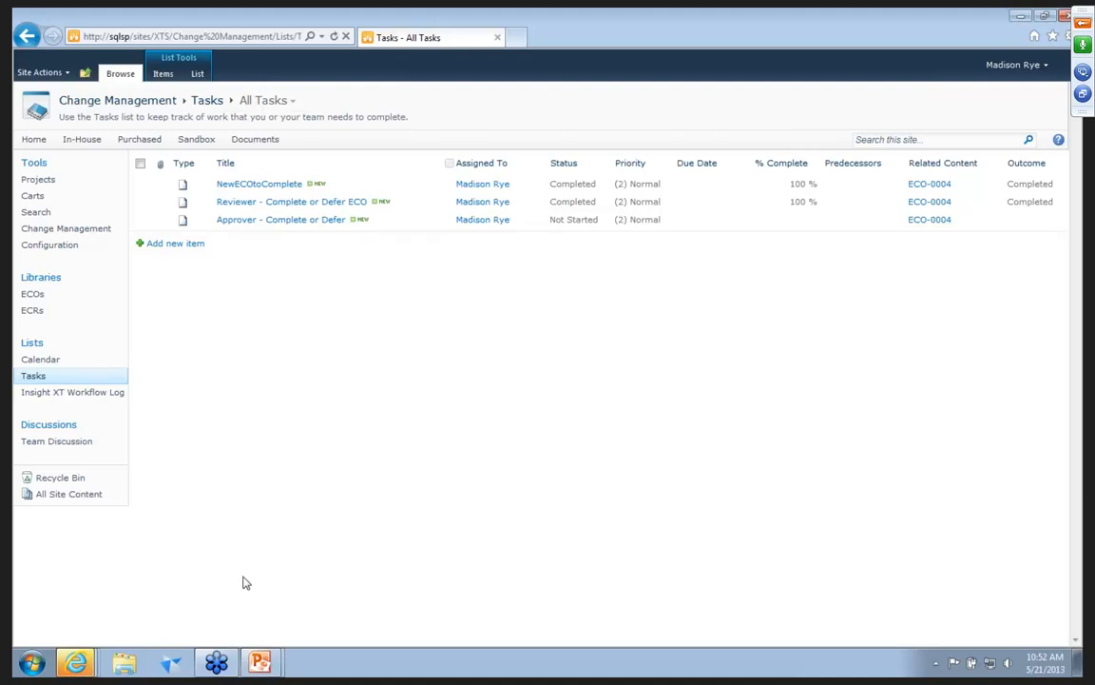
Switch to ECOWorkFlow.pptx in PowerPoint, review the final release stage of the diagram, and close the presentation.
left_click(233, 631)
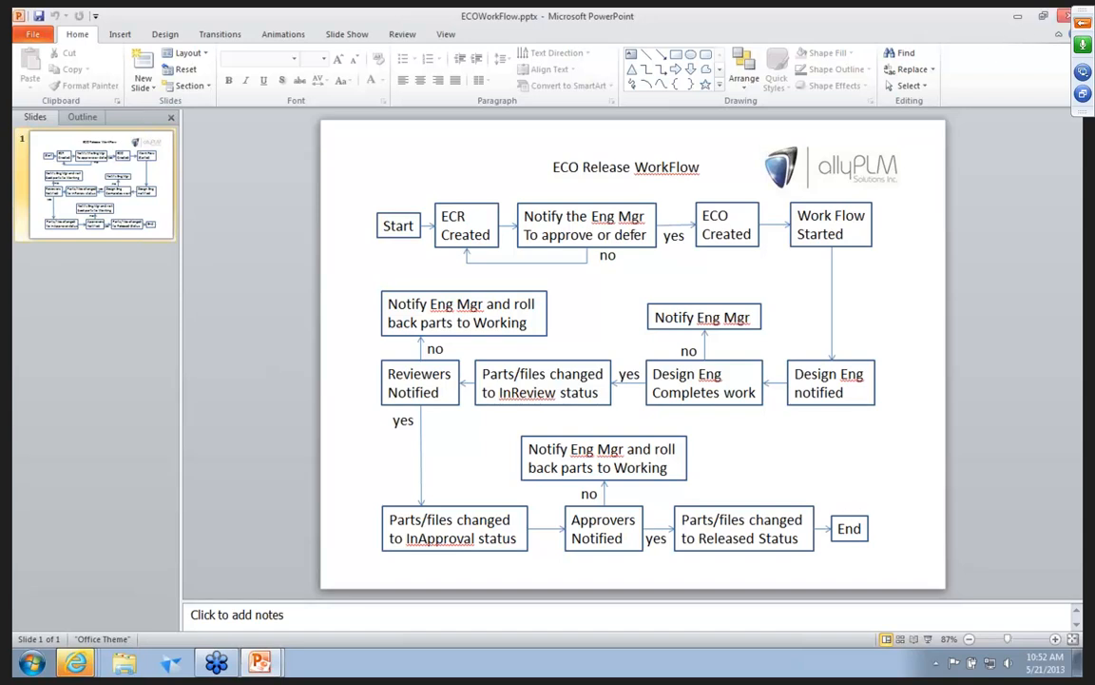
left_click(1066, 16)
Expand ECO-0004's 5/21/2013 entries in the Insight XT Workflow Log and examine their validation and status assignments.
left_click(34, 396)
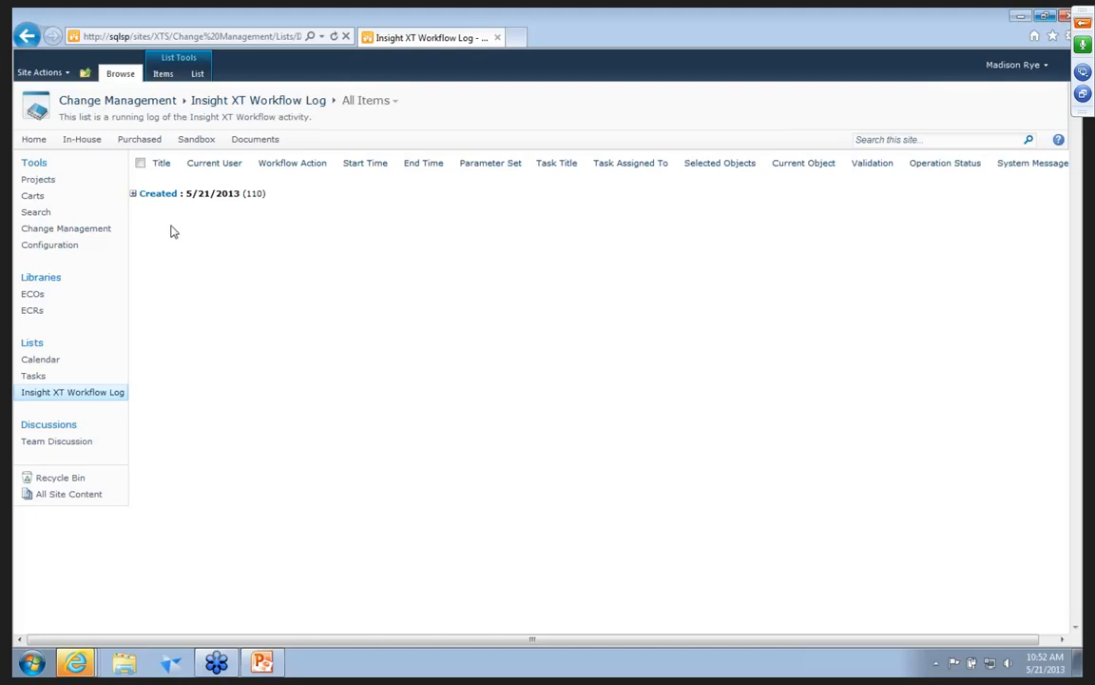
left_click(134, 194)
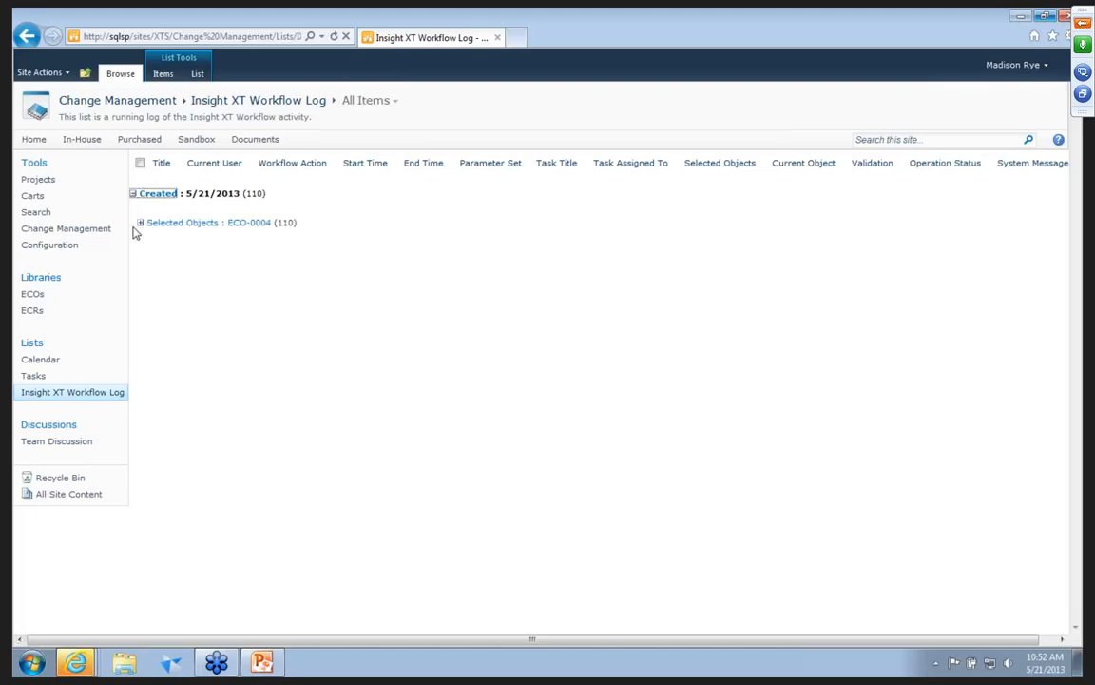
left_click(140, 223)
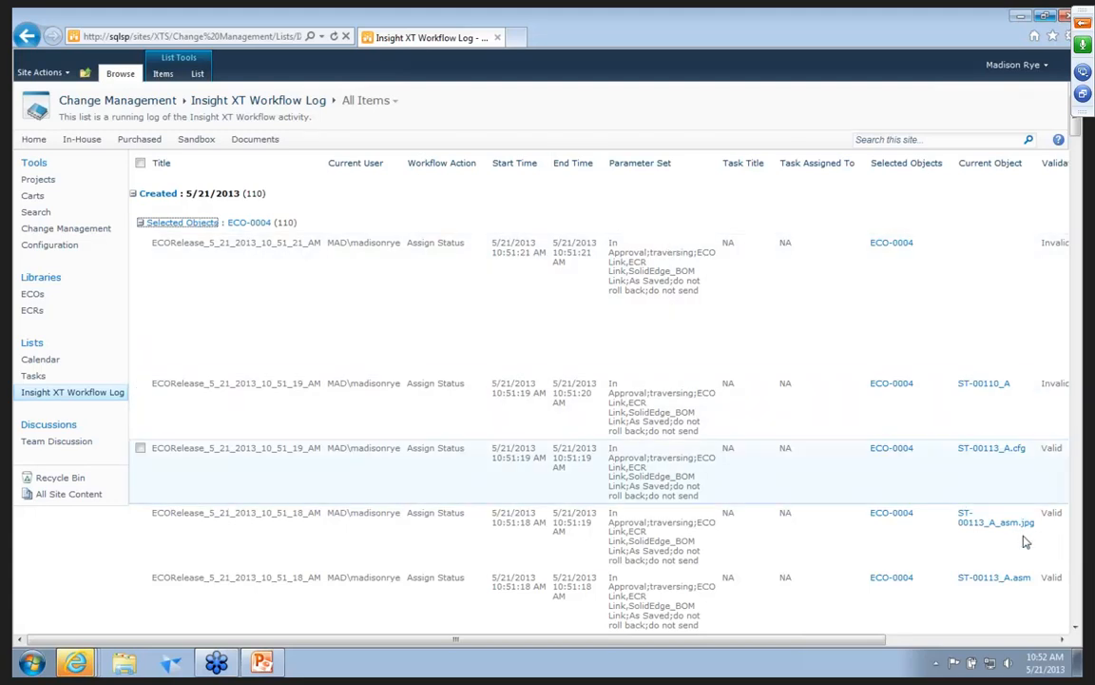
left_click_drag(875, 646, 929, 647)
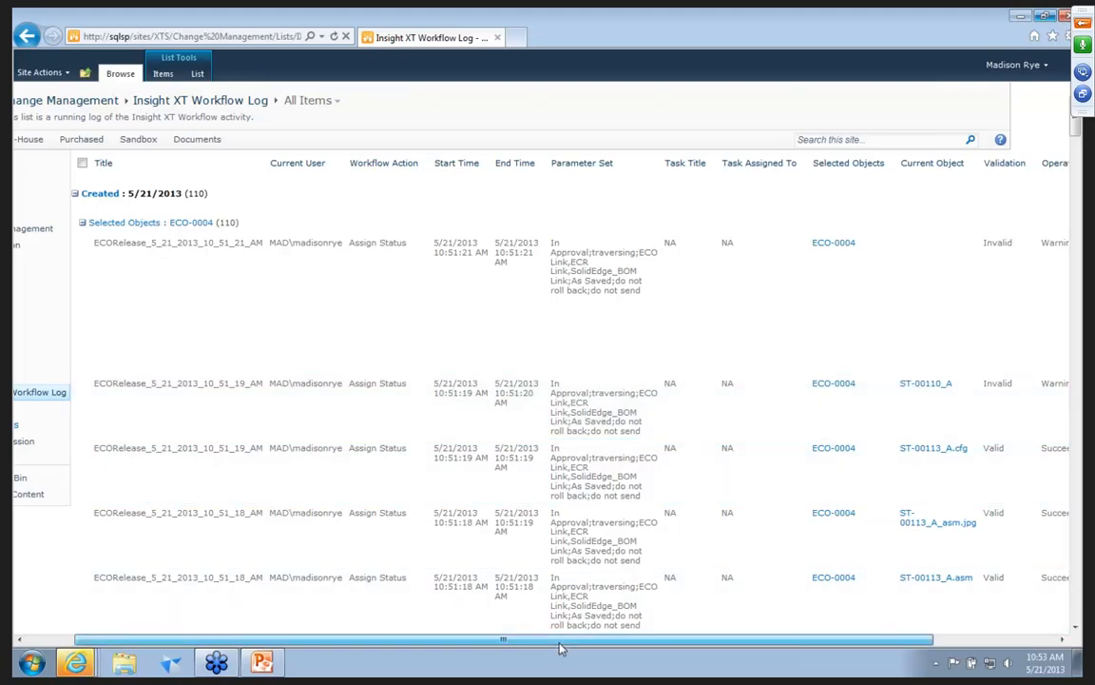
left_click_drag(560, 648, 506, 645)
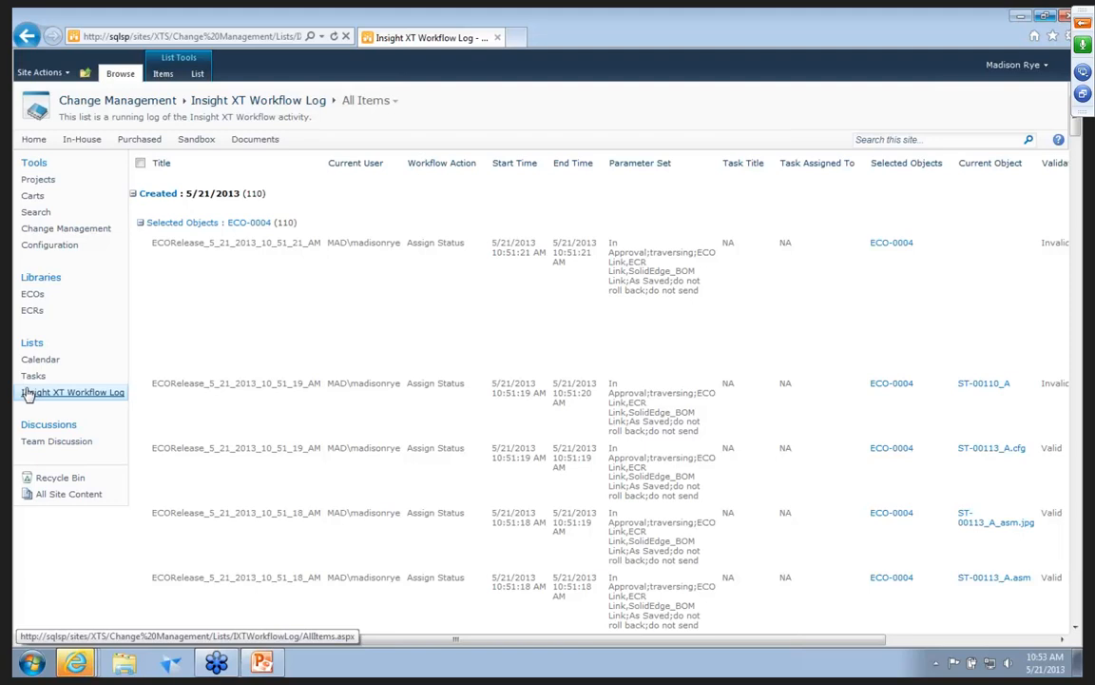
Check the Released status and its predecessors in the Configuration site's Status Manager, and return to Change Management.
left_click(33, 247)
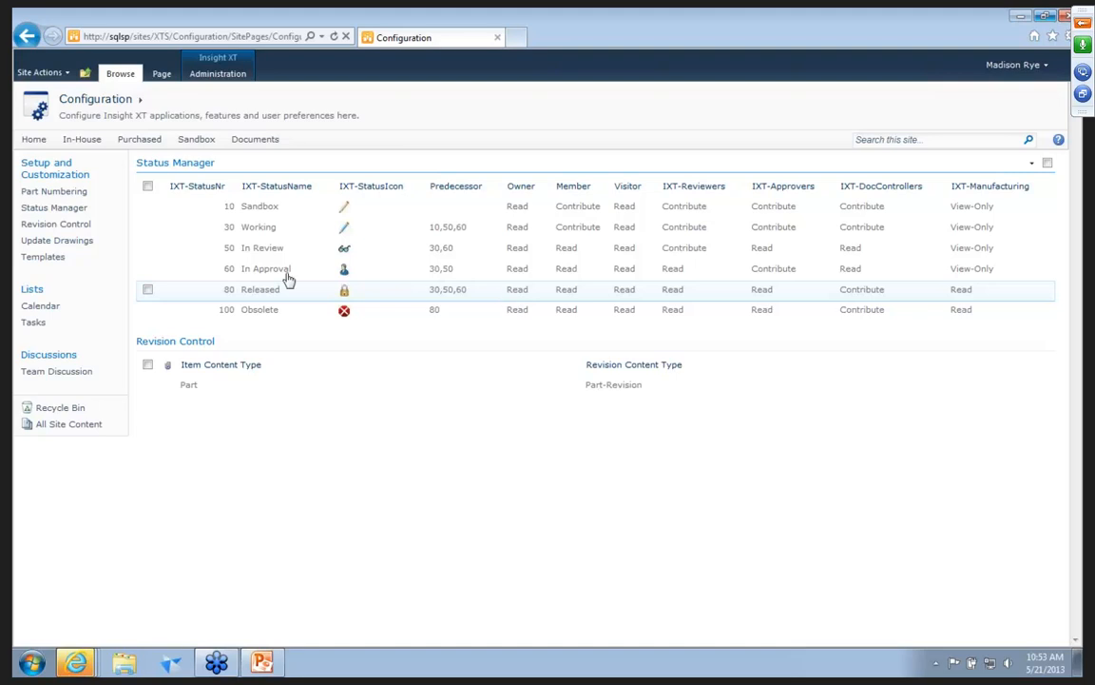
left_click(33, 138)
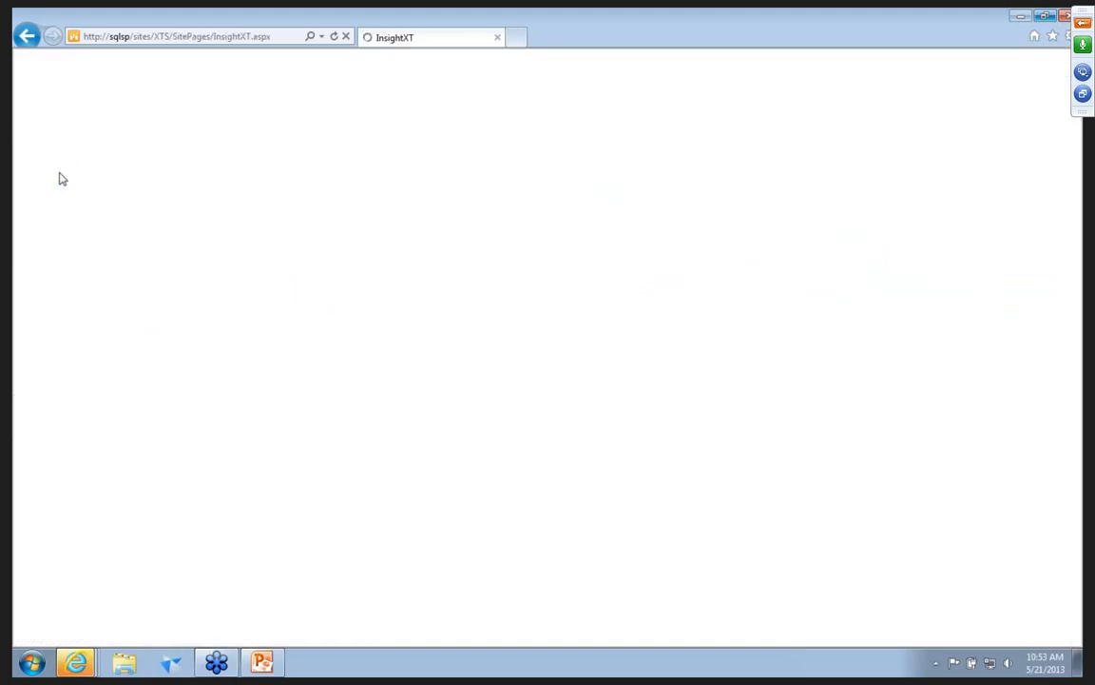
left_click(55, 247)
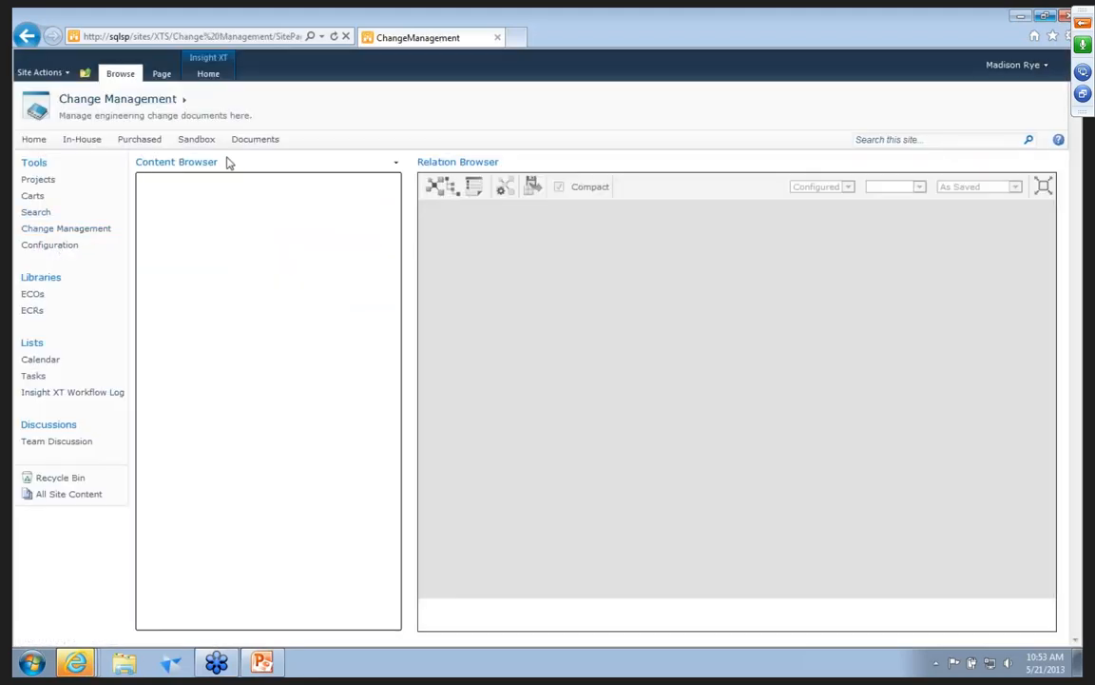
Graph ECO-0004 in the Relation Browser, expand ST-00114_A to check the components' released status, and close the graph.
left_click(196, 209)
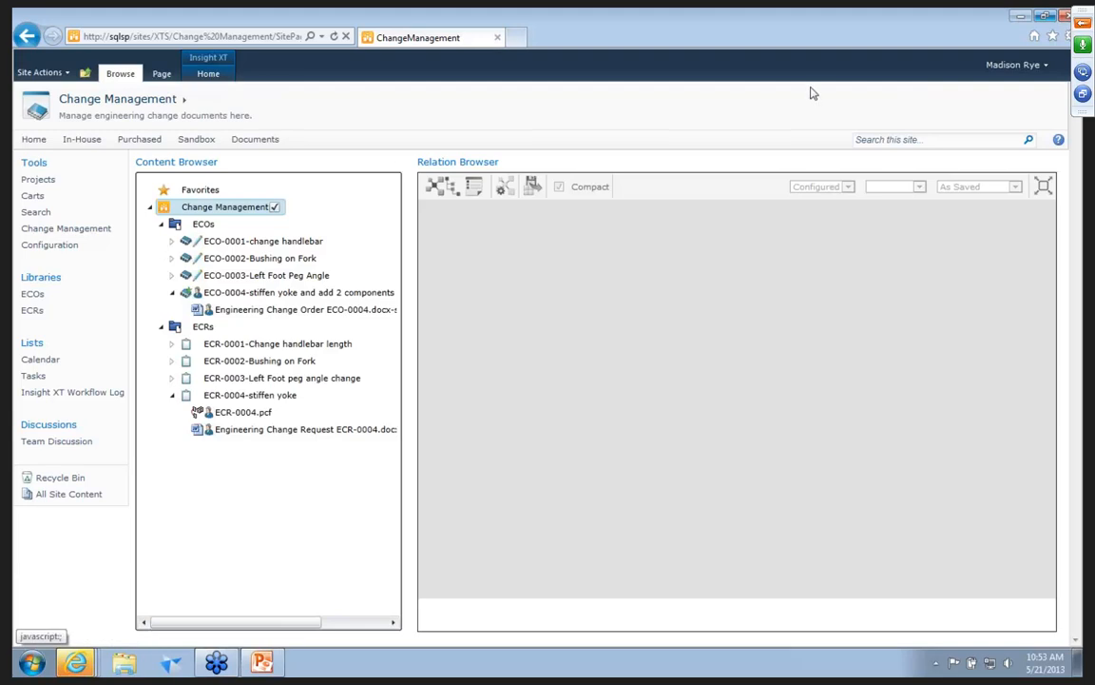
right_click(247, 298)
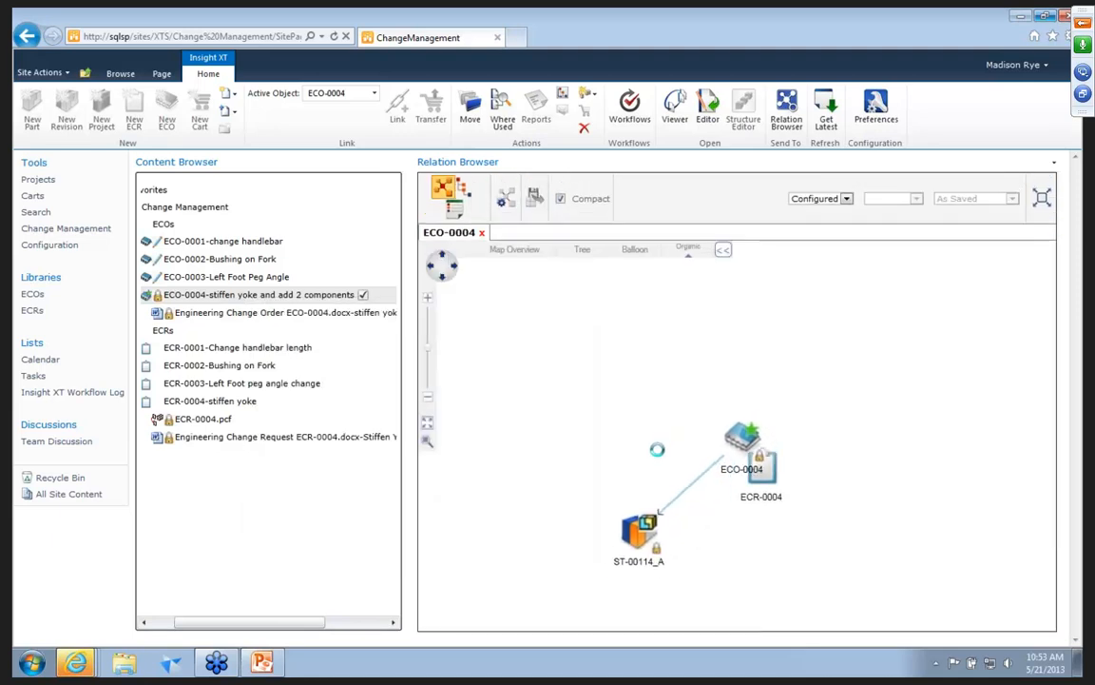
right_click(659, 475)
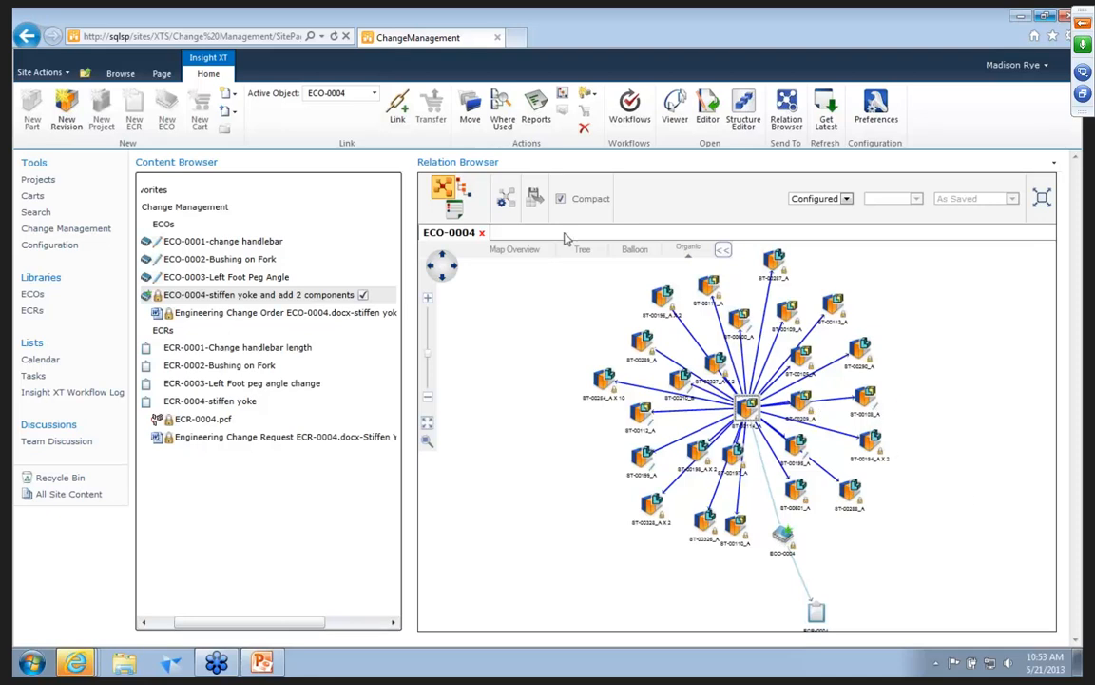
left_click(481, 232)
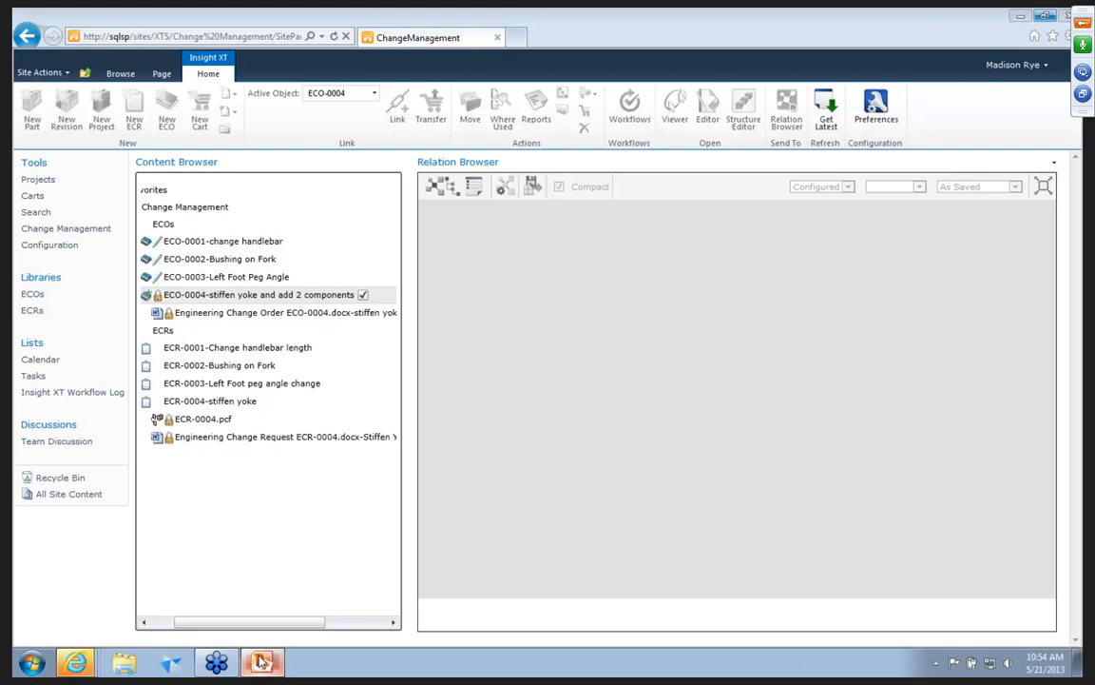
Switch to Solid Edge SP Overview Presentation.ppt in PowerPoint and start the slide show from the Demonstration slide.
left_click(262, 663)
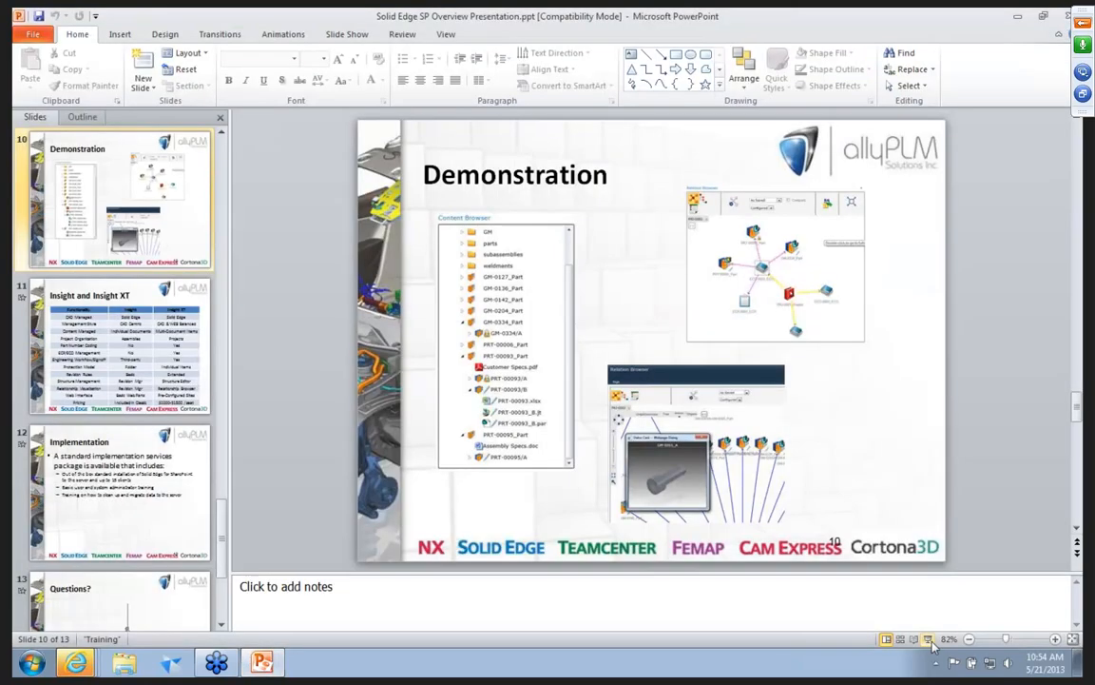
left_click(932, 647)
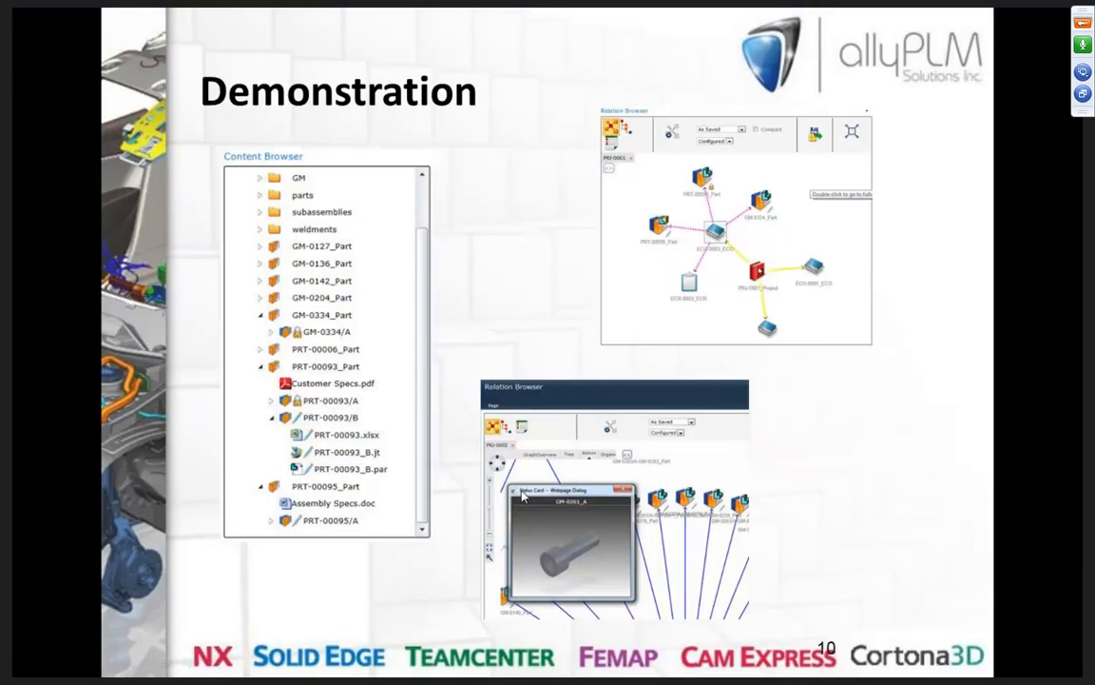